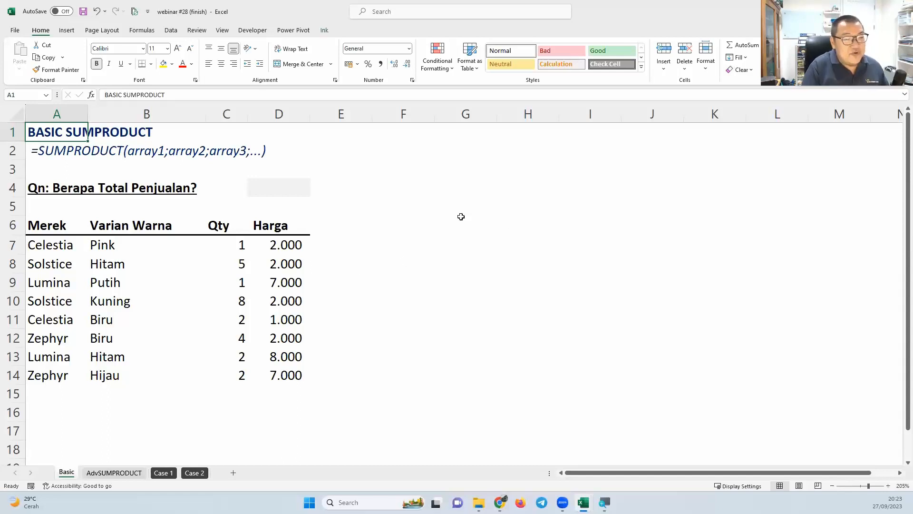
Start annotating the screen and handwrite "Sum product" in yellow in the empty area beside the table
{"action": "key", "text": "ctrl+2"}
{"action": "left_click_drag", "start_coordinate": [462, 200], "coordinate": [445, 227]}
{"action": "mouse_move", "coordinate": [466, 209]}
{"action": "left_mouse_down"}
{"action": "mouse_move", "coordinate": [503, 222]}
{"action": "mouse_move", "coordinate": [646, 215]}
{"action": "left_mouse_up"}
Underline and circle both handwritten words in blue, draw an X below "product", and clear the annotations
{"action": "key", "text": "b"}
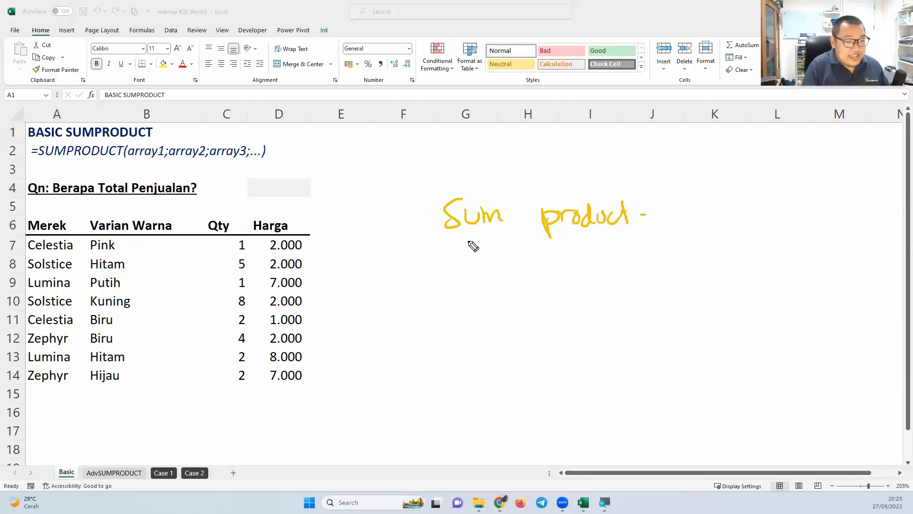
{"action": "left_click_drag", "start_coordinate": [439, 236], "coordinate": [614, 237]}
{"action": "left_click_drag", "start_coordinate": [554, 244], "coordinate": [614, 238]}
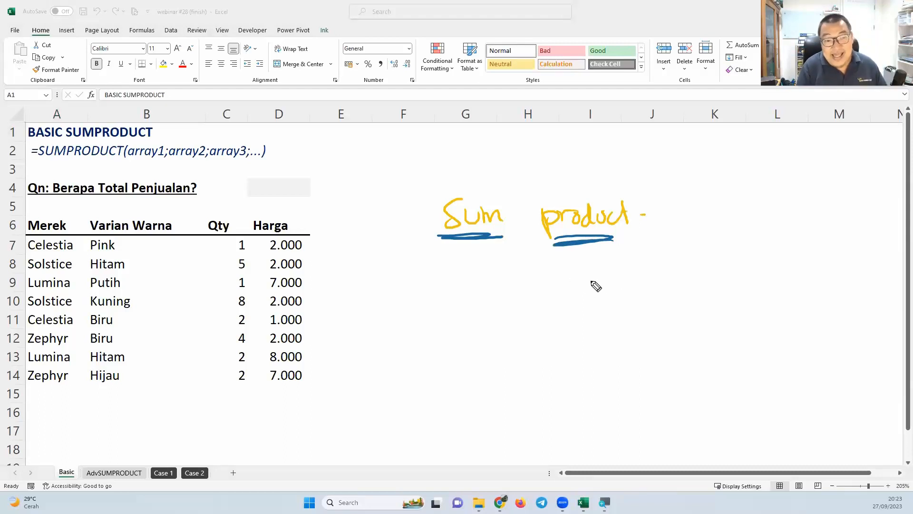
{"action": "left_click_drag", "start_coordinate": [572, 268], "coordinate": [605, 294]}
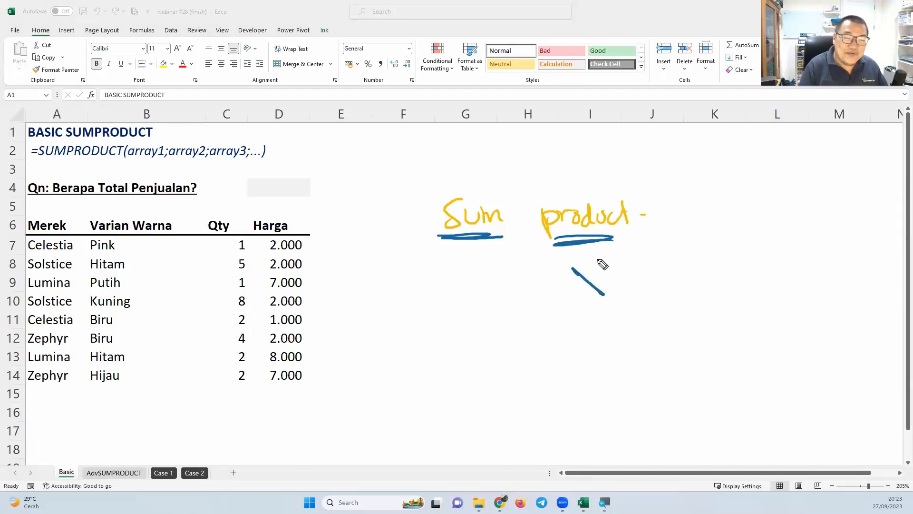
{"action": "left_click_drag", "start_coordinate": [598, 258], "coordinate": [576, 295]}
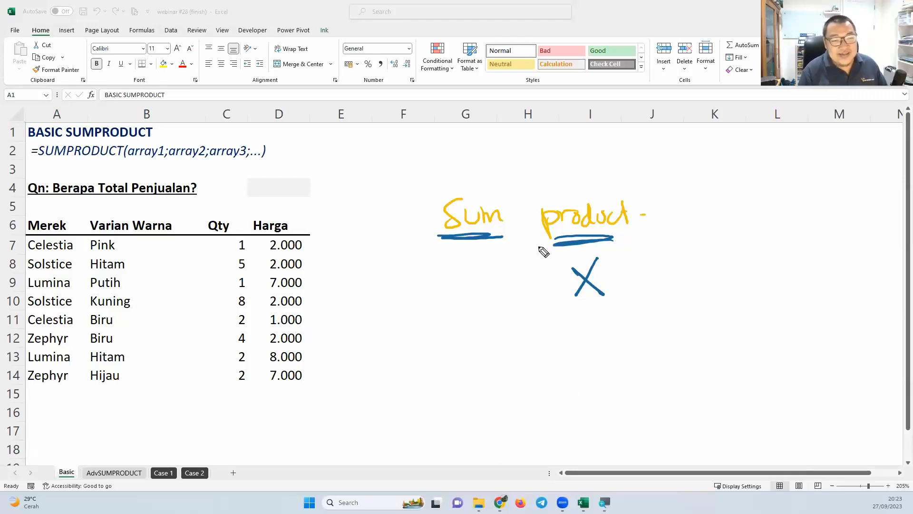
{"action": "mouse_move", "coordinate": [510, 204]}
{"action": "left_mouse_down"}
{"action": "mouse_move", "coordinate": [466, 190]}
{"action": "mouse_move", "coordinate": [504, 239]}
{"action": "left_mouse_up"}
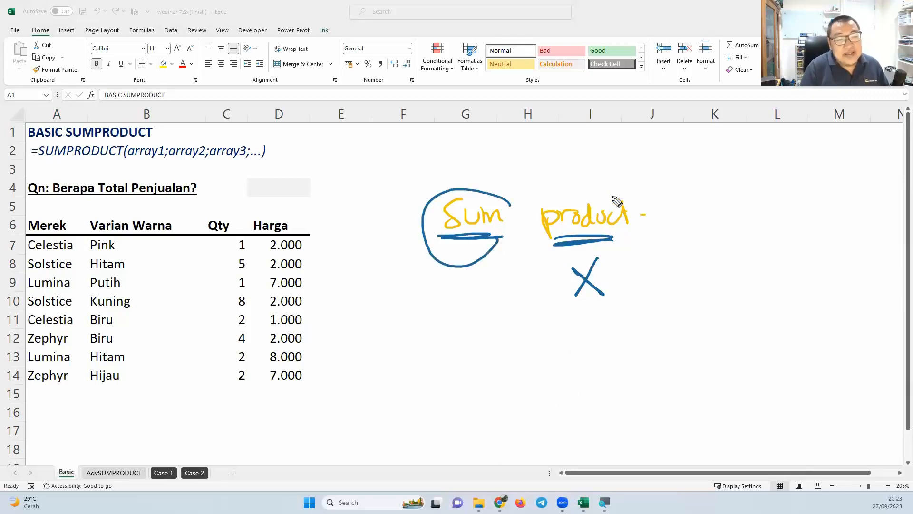
{"action": "mouse_move", "coordinate": [641, 202]}
{"action": "left_mouse_down"}
{"action": "mouse_move", "coordinate": [522, 229]}
{"action": "mouse_move", "coordinate": [628, 240]}
{"action": "left_mouse_up"}
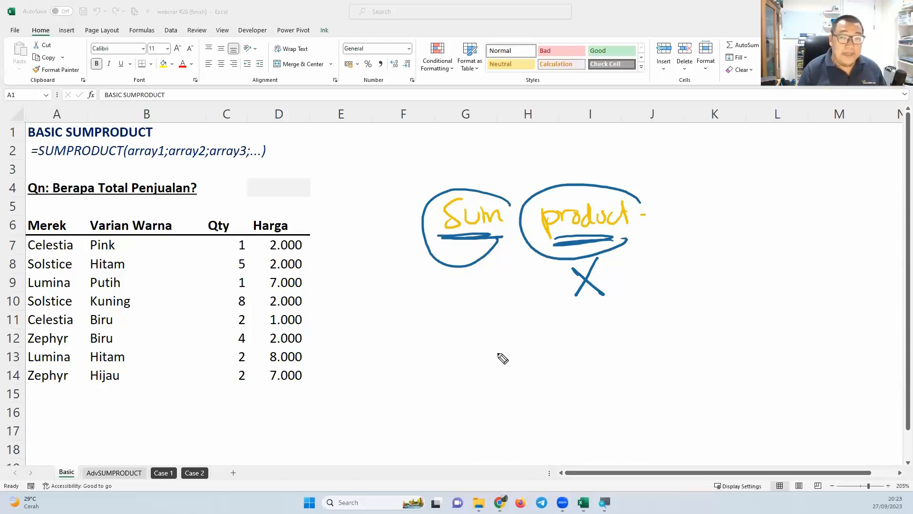
{"action": "key", "text": "Escape"}
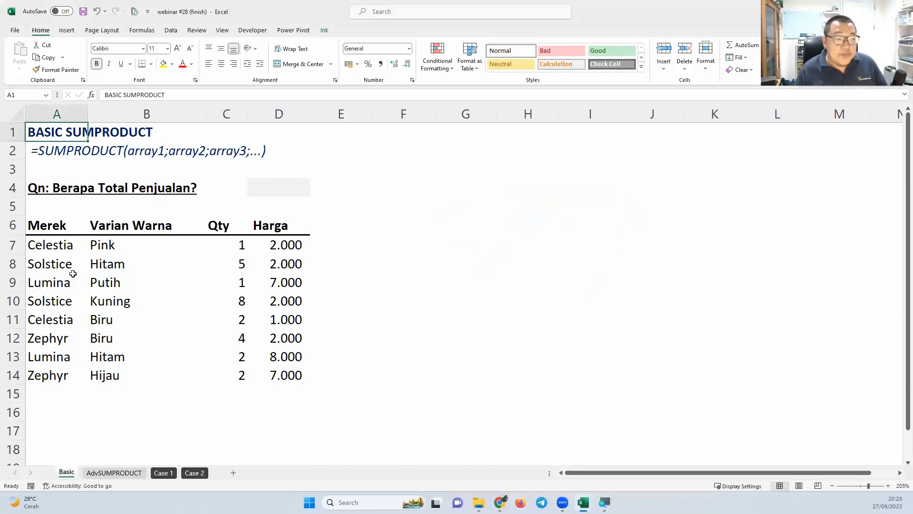
Review the Merek, Varian Warna, Qty and Harga columns and the total sales question in A4
{"action": "left_click", "coordinate": [61, 232]}
{"action": "left_click_drag", "start_coordinate": [60, 232], "coordinate": [239, 386]}
{"action": "left_click_drag", "start_coordinate": [281, 224], "coordinate": [285, 372]}
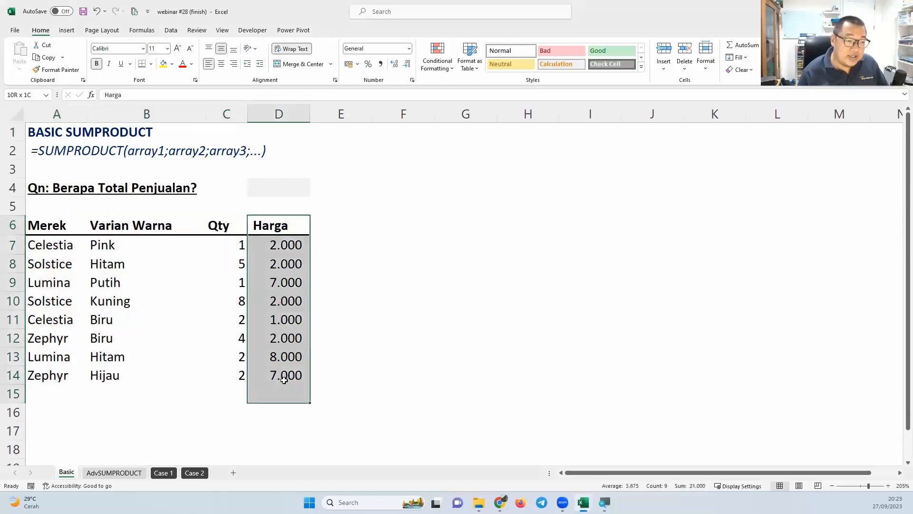
{"action": "left_click", "coordinate": [54, 190]}
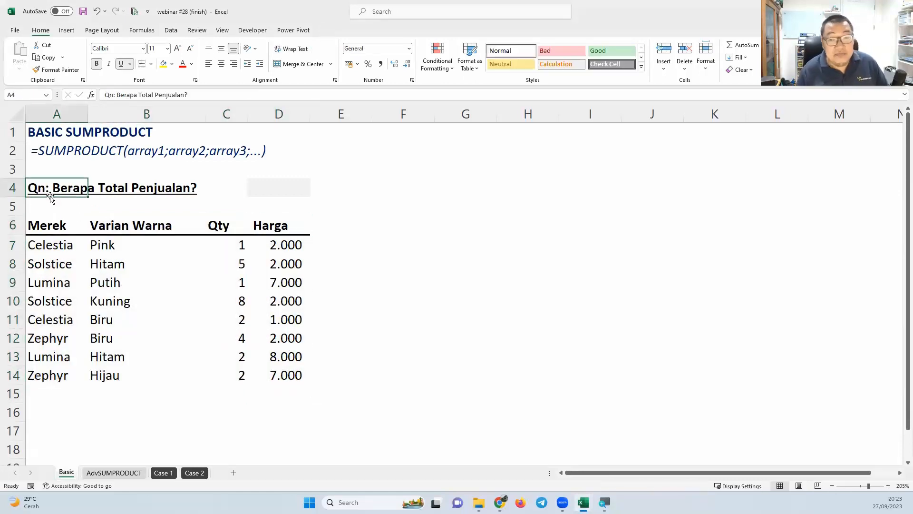
{"action": "left_click", "coordinate": [37, 205]}
{"action": "left_click", "coordinate": [37, 188]}
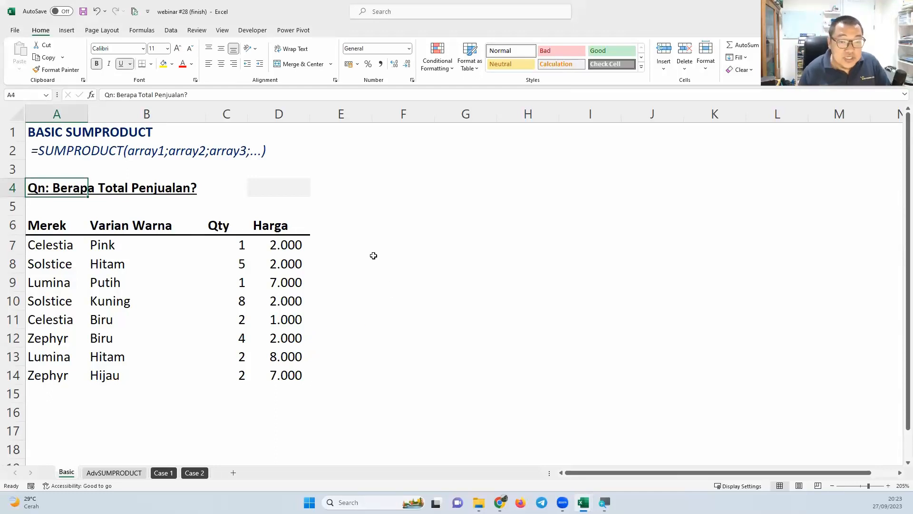
Add the column header "Helper" in cell E6
{"action": "left_click", "coordinate": [347, 231]}
{"action": "type", "text": "Helper"}
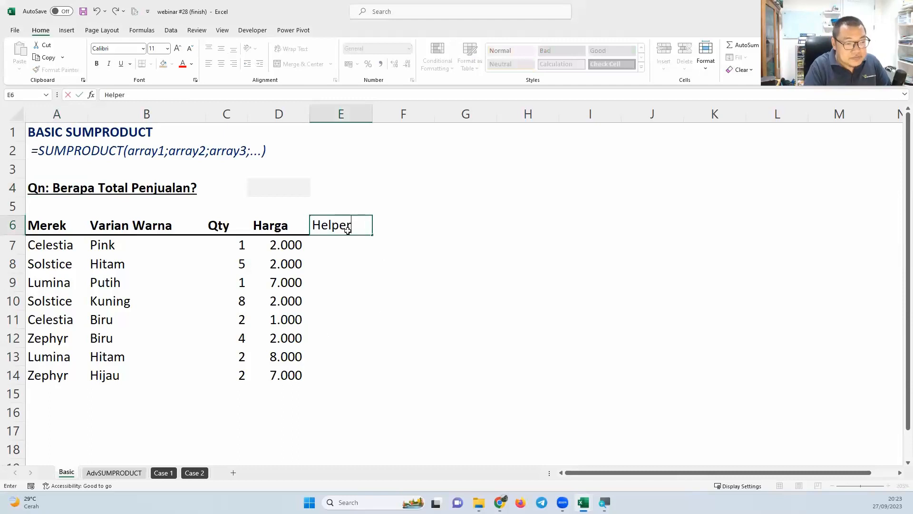
{"action": "key", "text": "Return"}
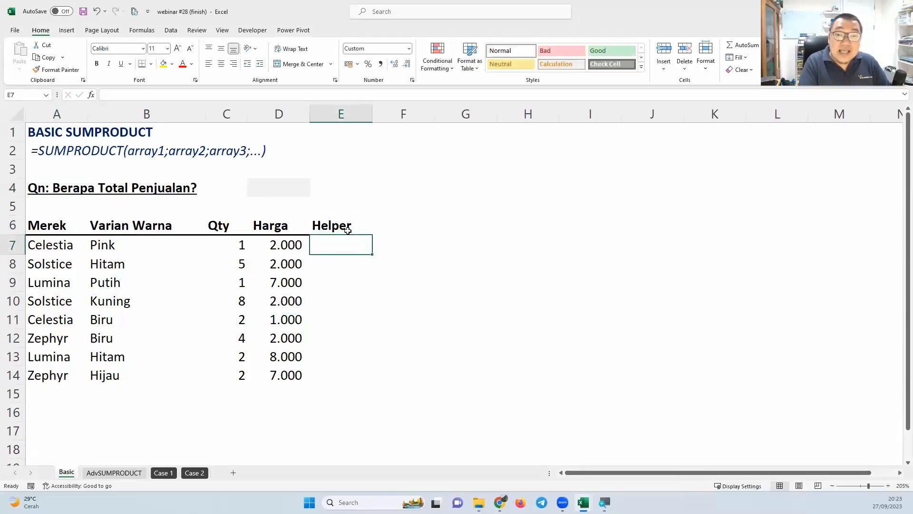
Enter the formula =C7*D7 in E7 to multiply Qty by Harga for the first row
{"action": "type", "text": "="}
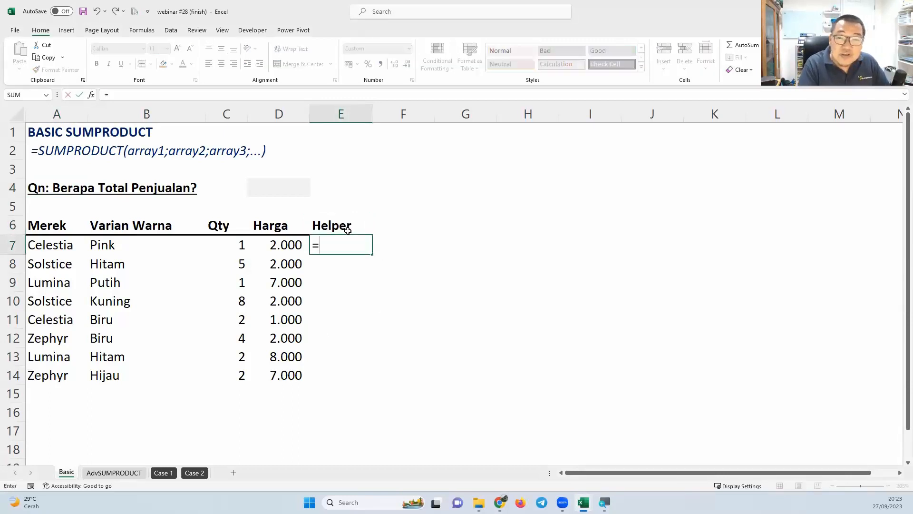
{"action": "key", "text": "Left"}
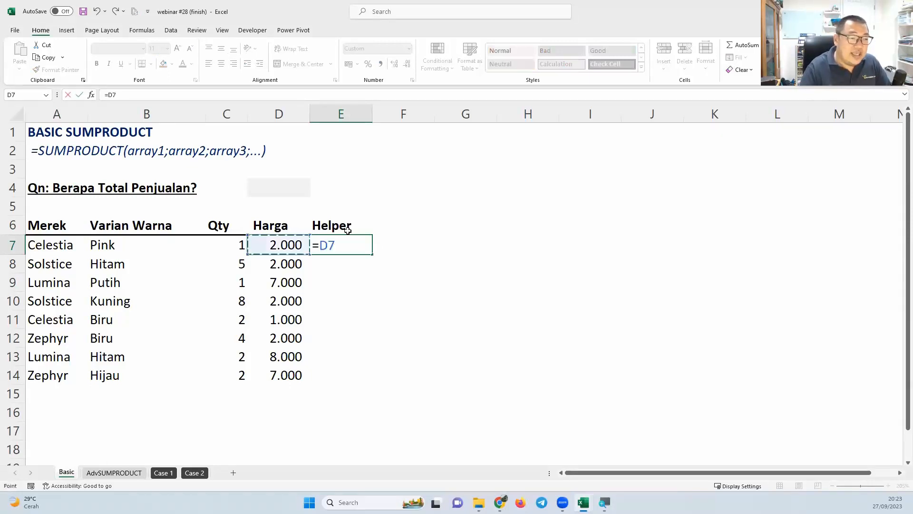
{"action": "key", "text": "Left"}
{"action": "type", "text": "*"}
{"action": "key", "text": "Right"}
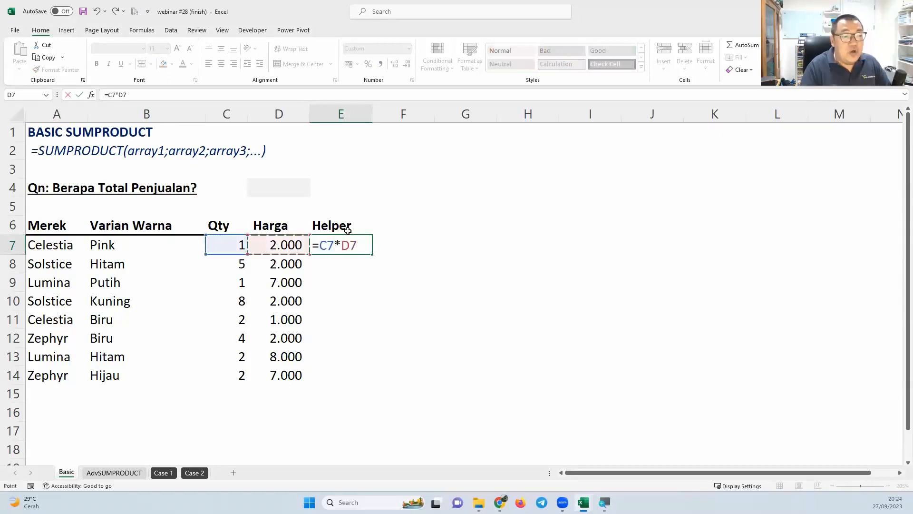
{"action": "key", "text": "Return"}
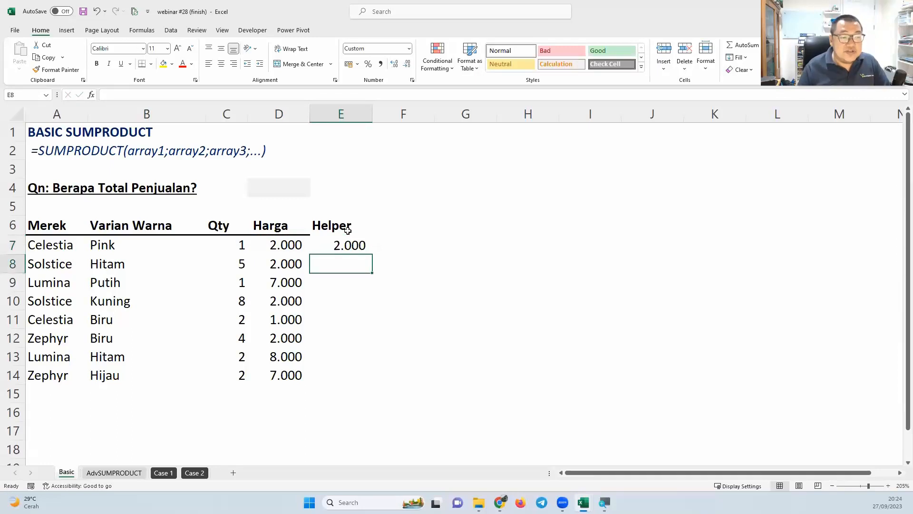
Fill the E7 formula down the Helper column through E14
{"action": "left_click", "coordinate": [354, 241]}
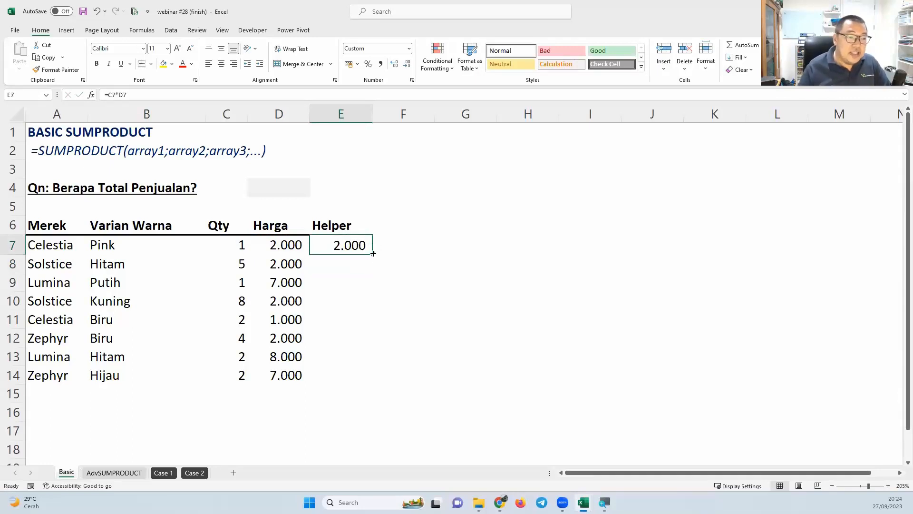
{"action": "double_click", "coordinate": [373, 254]}
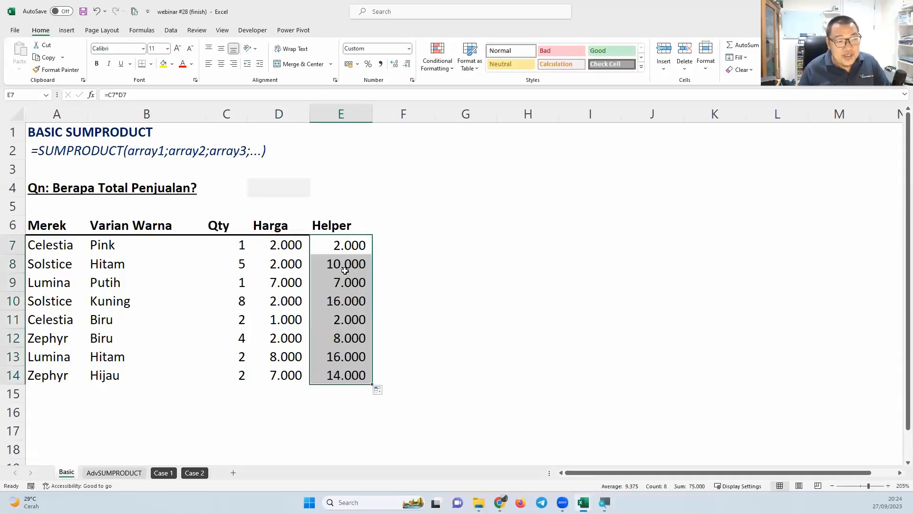
{"action": "left_click", "coordinate": [328, 244]}
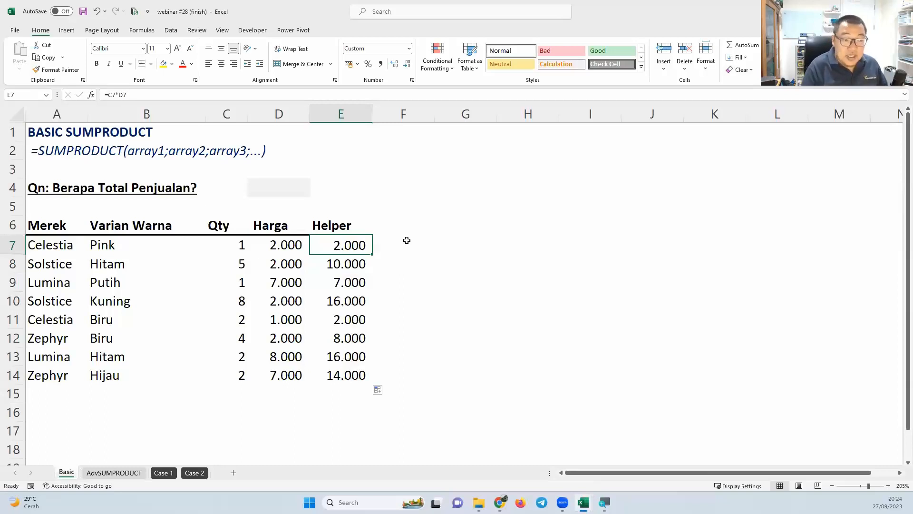
Annotate X marks between Qty and Harga, ticks beside the Helper values and the note "product = X", and clear the marks
{"action": "left_click_drag", "start_coordinate": [254, 240], "coordinate": [265, 280]}
{"action": "left_click", "coordinate": [374, 246]}
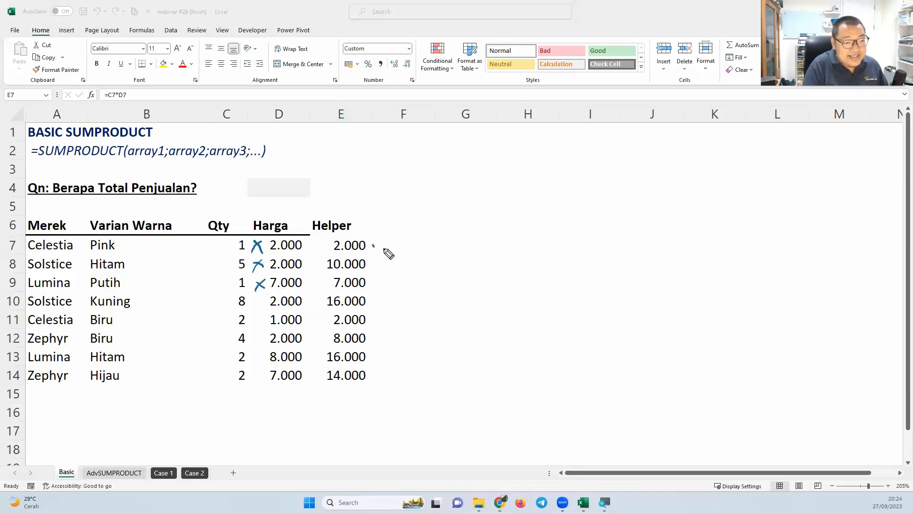
{"action": "left_click_drag", "start_coordinate": [374, 246], "coordinate": [386, 245]}
{"action": "mouse_move", "coordinate": [372, 268]}
{"action": "left_mouse_down"}
{"action": "mouse_move", "coordinate": [384, 267]}
{"action": "mouse_move", "coordinate": [388, 292]}
{"action": "left_mouse_up"}
{"action": "mouse_move", "coordinate": [458, 208]}
{"action": "left_mouse_down"}
{"action": "mouse_move", "coordinate": [460, 242]}
{"action": "mouse_move", "coordinate": [498, 206]}
{"action": "mouse_move", "coordinate": [523, 212]}
{"action": "mouse_move", "coordinate": [528, 205]}
{"action": "mouse_move", "coordinate": [533, 214]}
{"action": "left_mouse_up"}
{"action": "left_click_drag", "start_coordinate": [551, 215], "coordinate": [561, 214]}
{"action": "left_click_drag", "start_coordinate": [553, 221], "coordinate": [605, 219]}
{"action": "left_click_drag", "start_coordinate": [600, 204], "coordinate": [573, 230]}
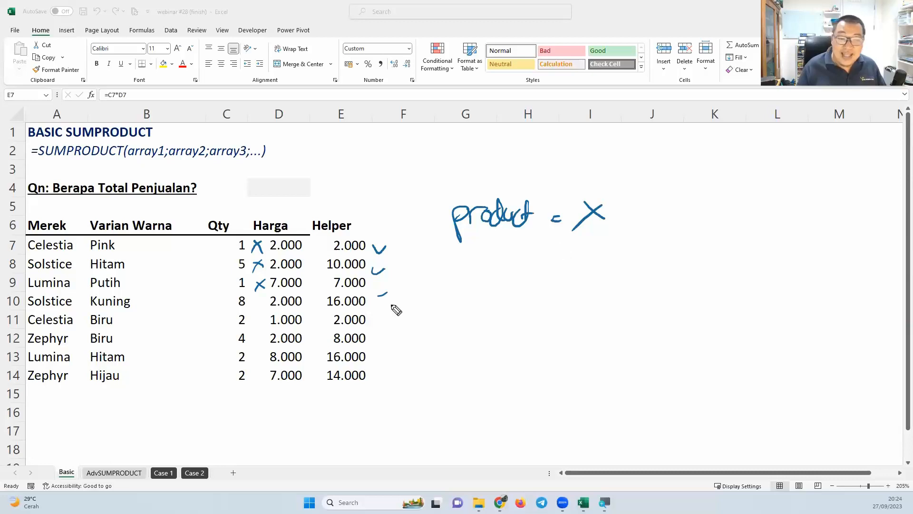
{"action": "key", "text": "Escape"}
Total the Helper column in E15 with the formula =SUM(E7:E14)
{"action": "left_click", "coordinate": [345, 390]}
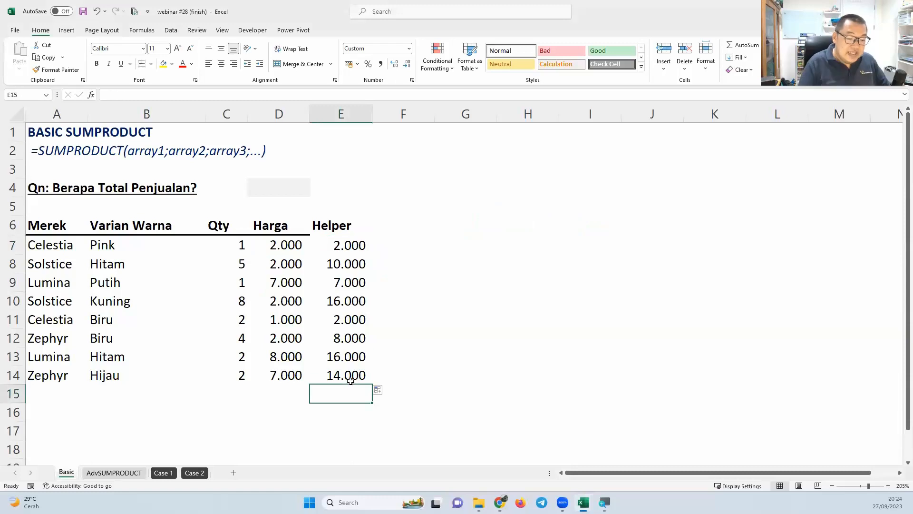
{"action": "type", "text": "=sum("}
{"action": "key", "text": "Up"}
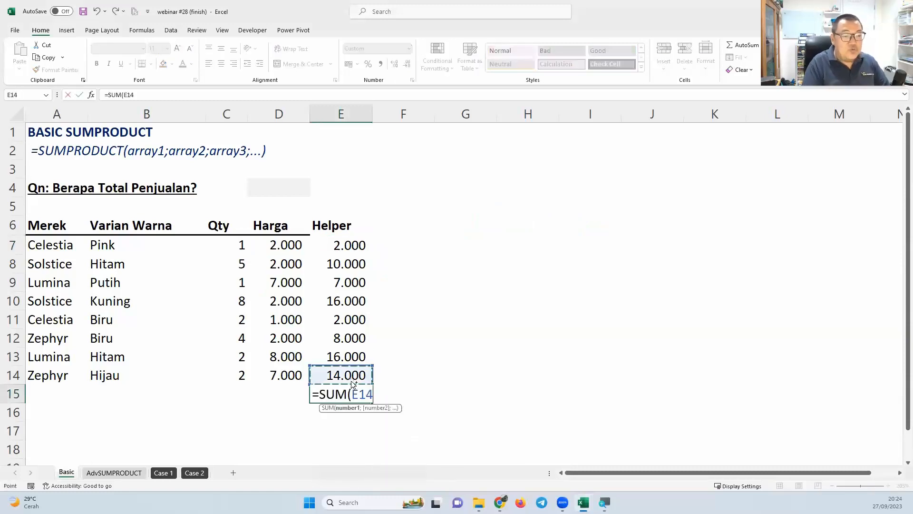
{"action": "key", "text": "ctrl+shift+Up"}
{"action": "key", "text": "shift+Down"}
{"action": "key", "text": "Return"}
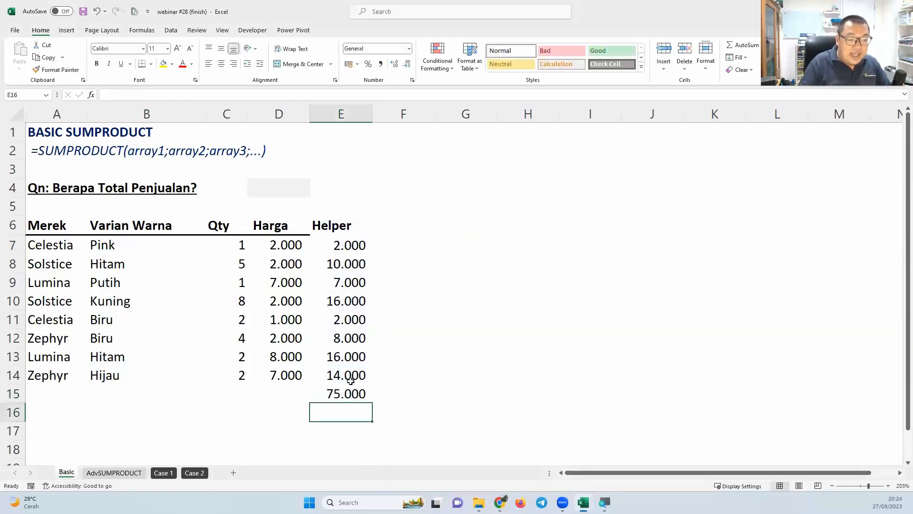
Inspect the range referenced by the SUM formula in E15, leaving the formula as it is
{"action": "key", "text": "Up"}
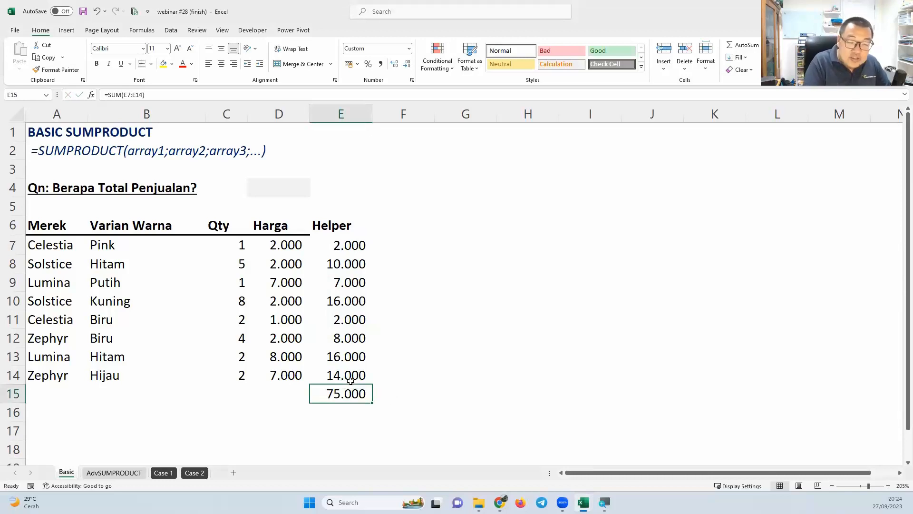
{"action": "key", "text": "F2"}
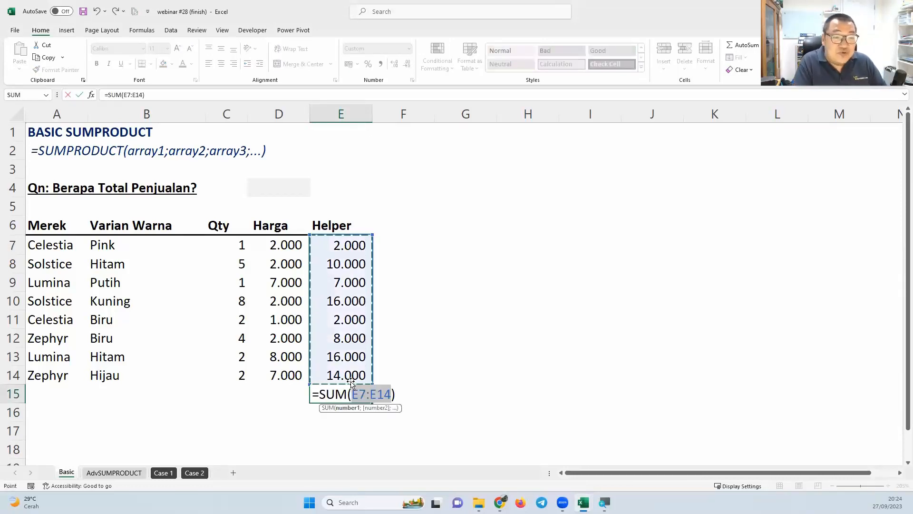
{"action": "key", "text": "Return"}
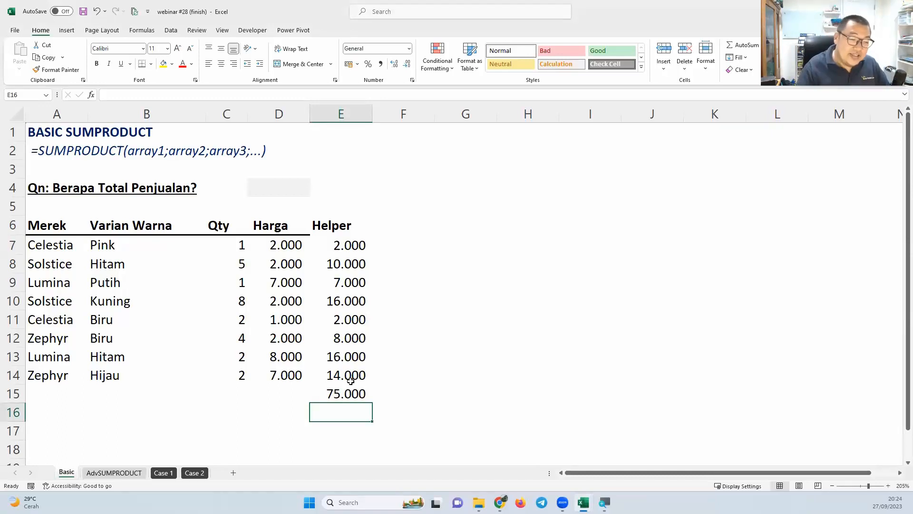
Delete the contents of the whole Helper column, E6:E15, including its header and total
{"action": "key", "text": "Up"}
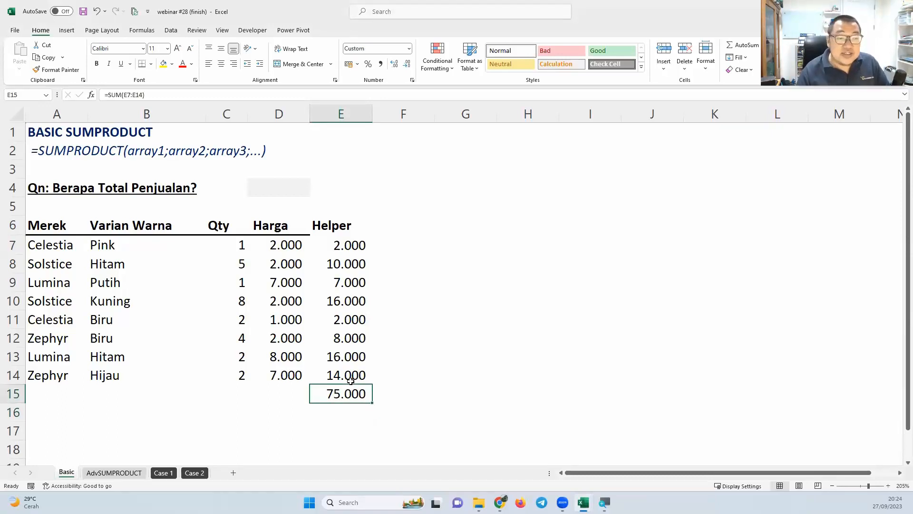
{"action": "key", "text": "shift+Up"}
{"action": "key", "text": "shift+Up"}
{"action": "key", "text": "shift+Up"}
{"action": "key", "text": "shift+Up"}
{"action": "key", "text": "shift+Up"}
{"action": "key", "text": "shift+Up"}
{"action": "key", "text": "shift+Up"}
{"action": "key", "text": "shift+Up"}
{"action": "key", "text": "shift+Up"}
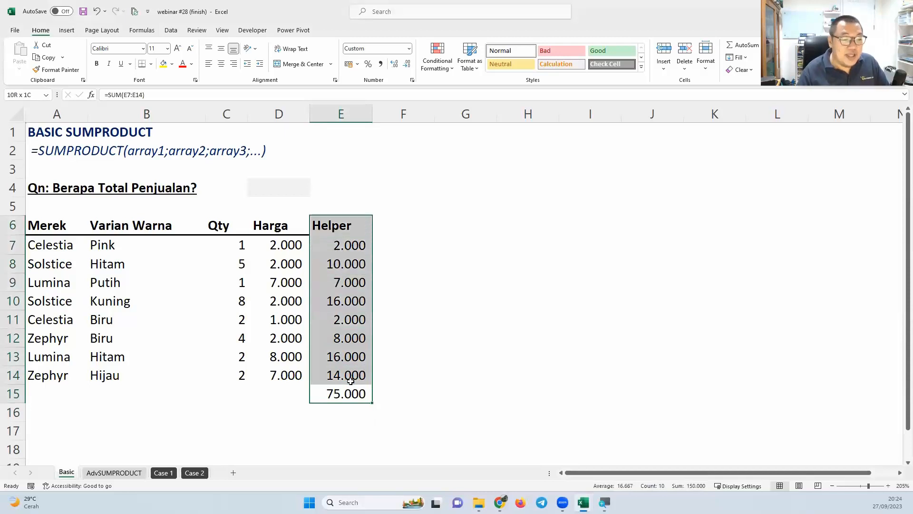
{"action": "key", "text": "Delete"}
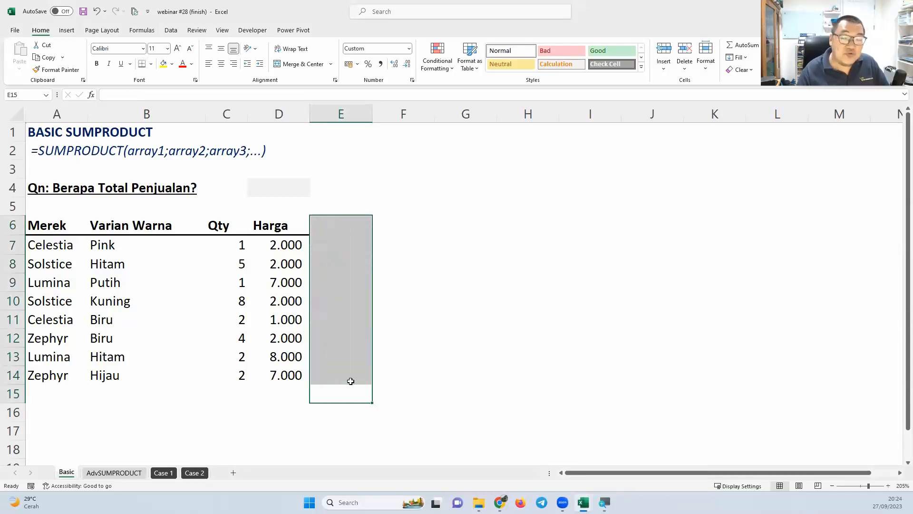
Select the shaded answer cell D4 beside the total sales question
{"action": "key", "text": "Down"}
{"action": "key", "text": "Up"}
{"action": "key", "text": "Up"}
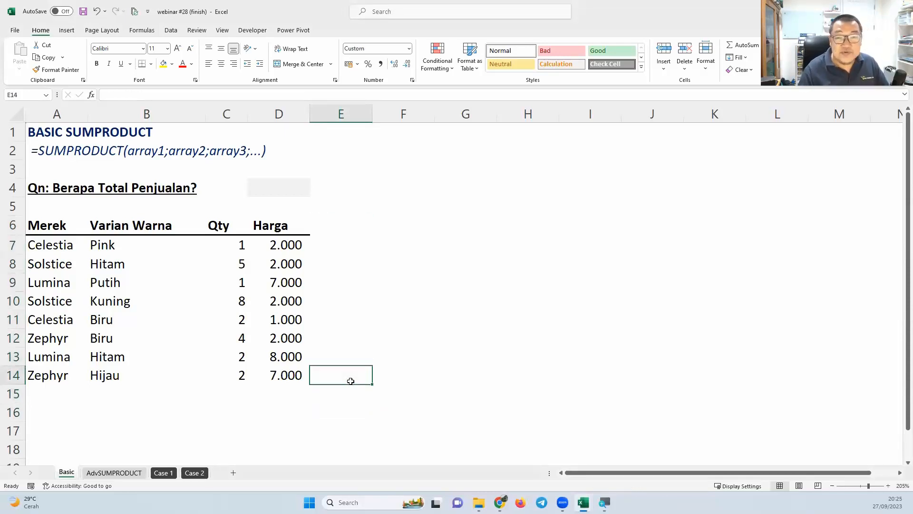
{"action": "left_click", "coordinate": [283, 176]}
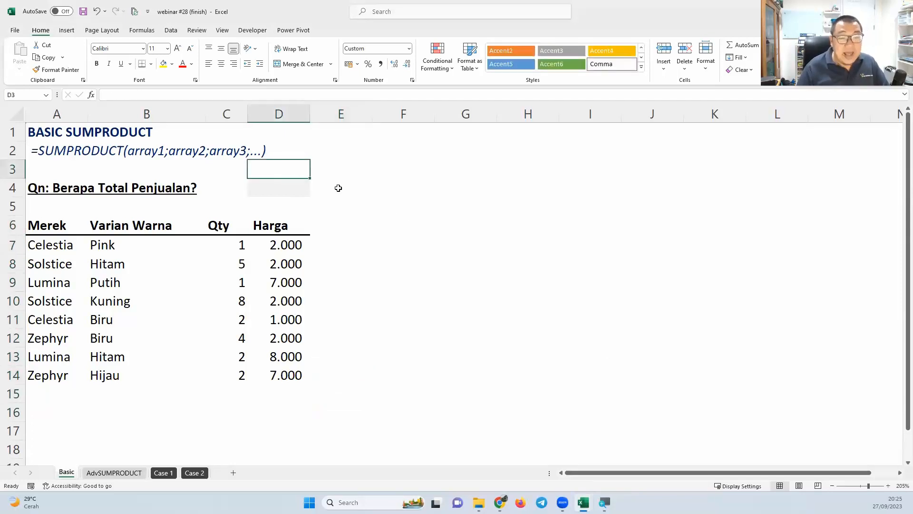
{"action": "left_click", "coordinate": [292, 188]}
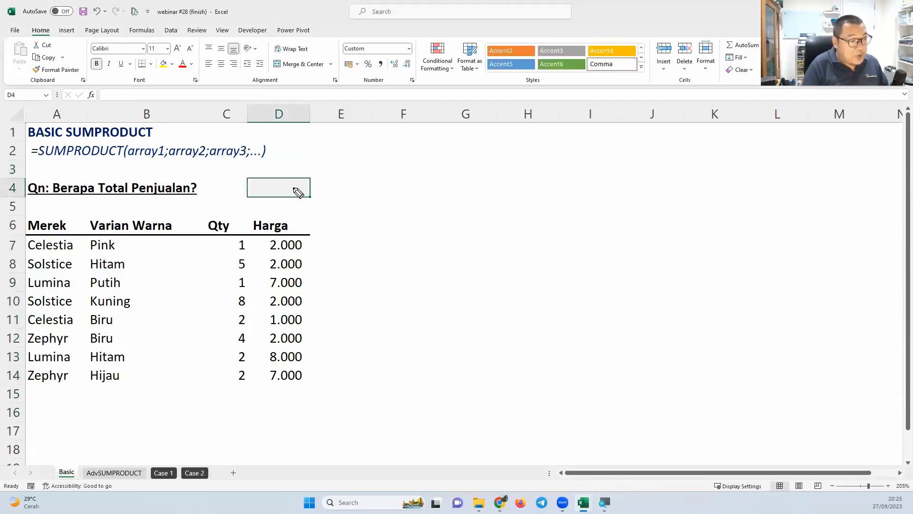
Underline array1, array2 and array3 in the SUMPRODUCT syntax as screen annotations, and clear the marks
{"action": "left_click_drag", "start_coordinate": [131, 162], "coordinate": [246, 153]}
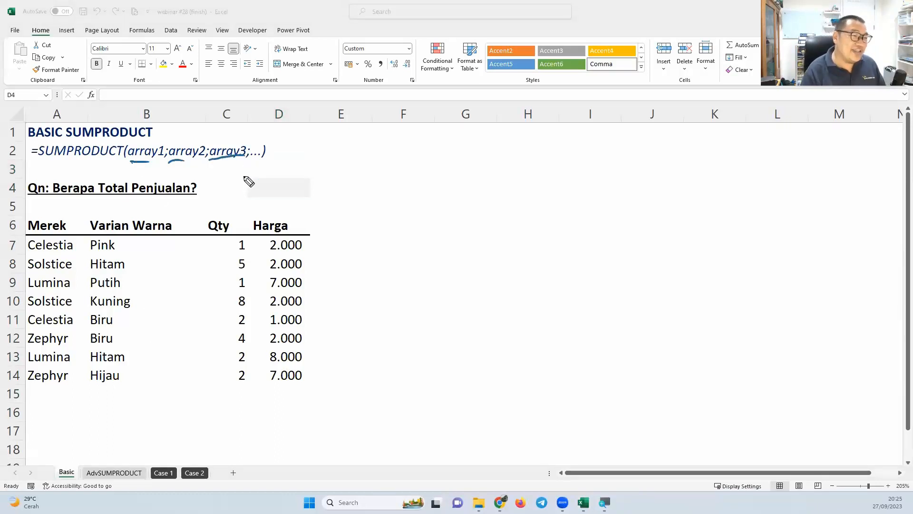
{"action": "key", "text": "Escape"}
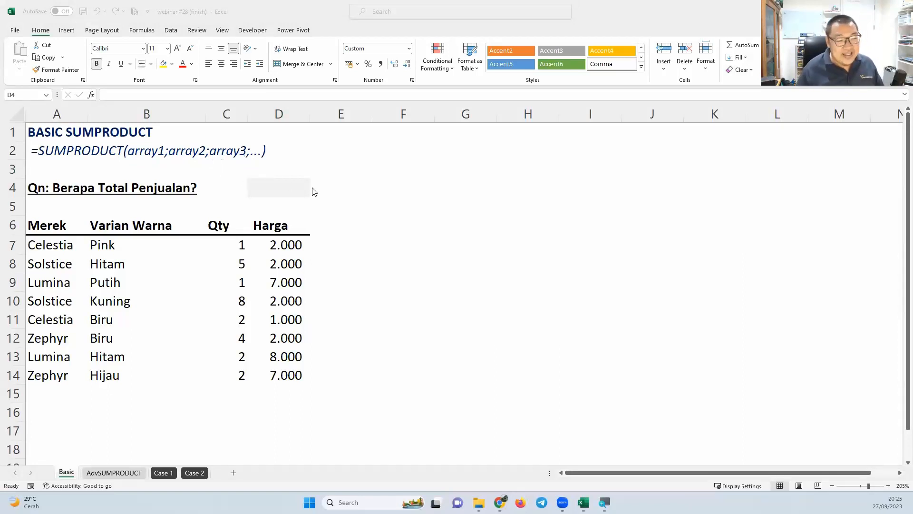
Enter =SUMPRODUCT(C7:C14) in cell D4, using only the Qty values as the array
{"action": "left_click", "coordinate": [292, 190]}
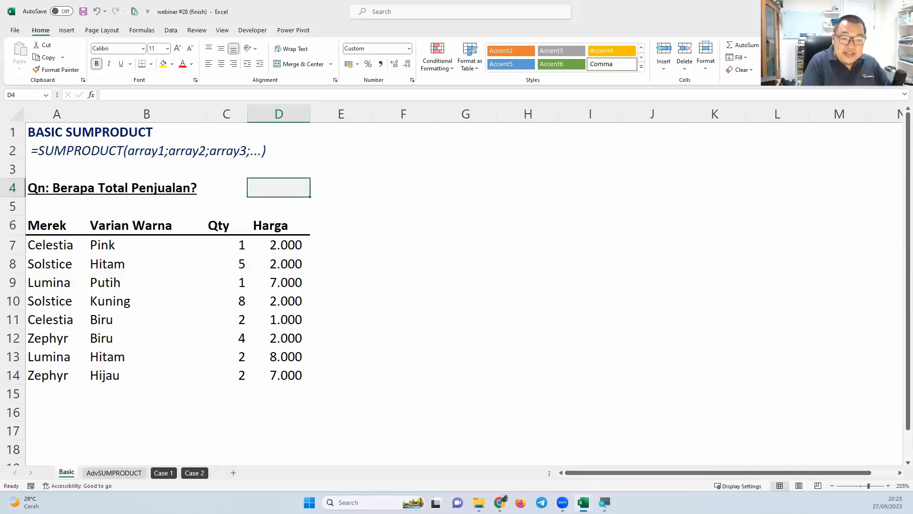
{"action": "type", "text": "=sum"}
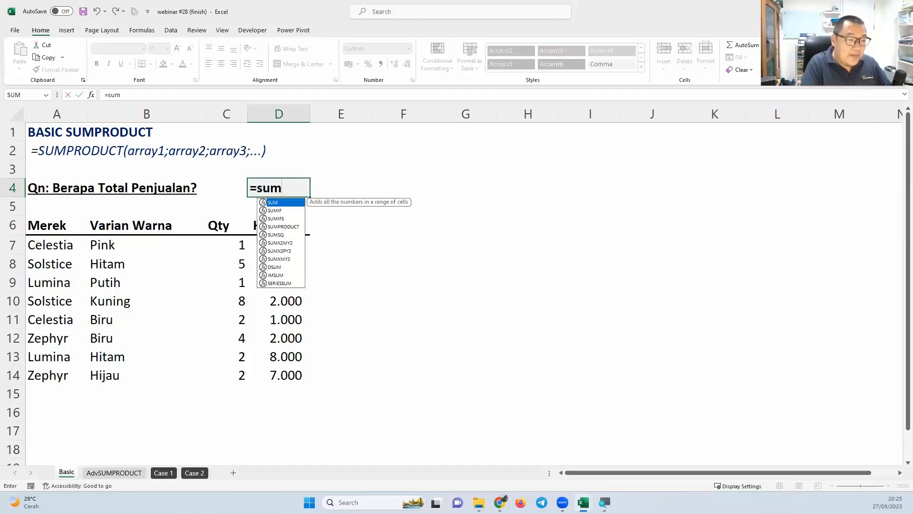
{"action": "type", "text": "p"}
{"action": "key", "text": "Tab"}
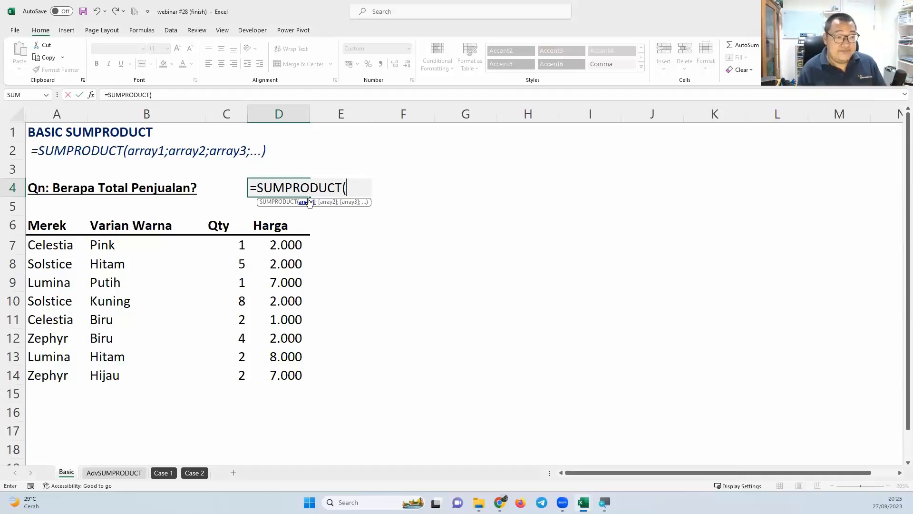
{"action": "left_click", "coordinate": [235, 248]}
{"action": "left_click_drag", "start_coordinate": [232, 267], "coordinate": [238, 373]}
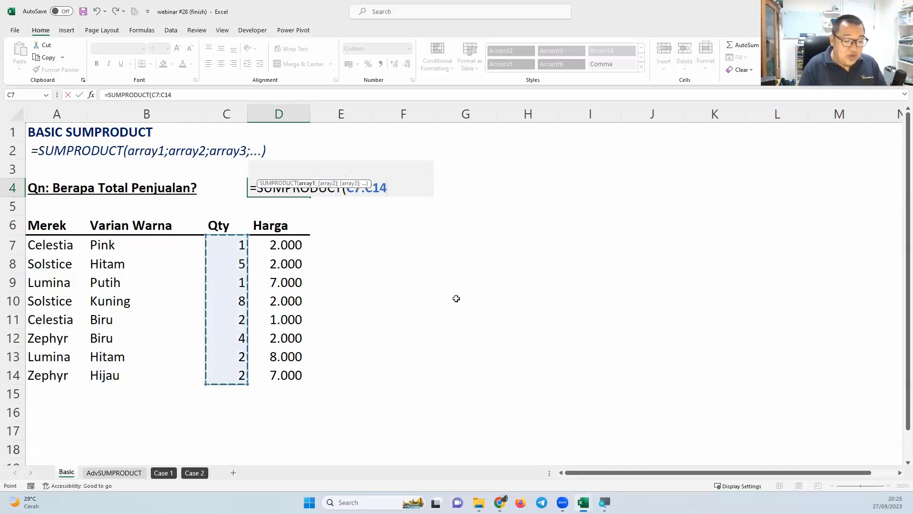
{"action": "type", "text": ";"}
{"action": "key", "text": "BackSpace"}
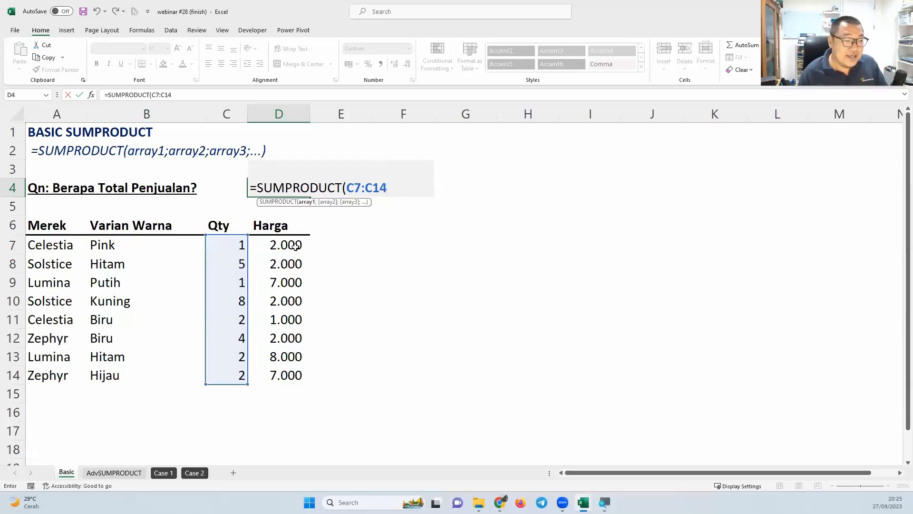
{"action": "left_click_drag", "start_coordinate": [296, 248], "coordinate": [294, 276]}
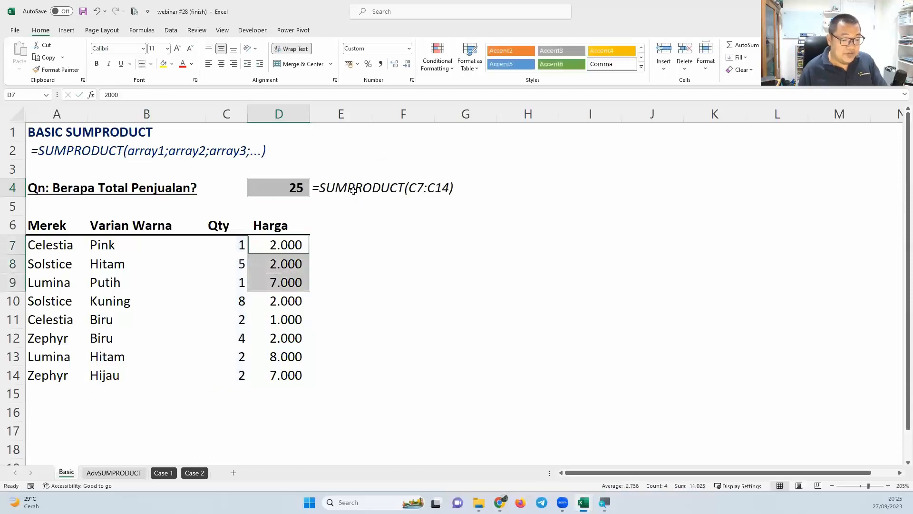
Rewrite the formula in D4 as =SUMPRODUCT(C7:C14;D7:D14), pairing the Qty and Harga ranges, without committing it yet
{"action": "key", "text": "Up"}
{"action": "key", "text": "Up"}
{"action": "key", "text": "Up"}
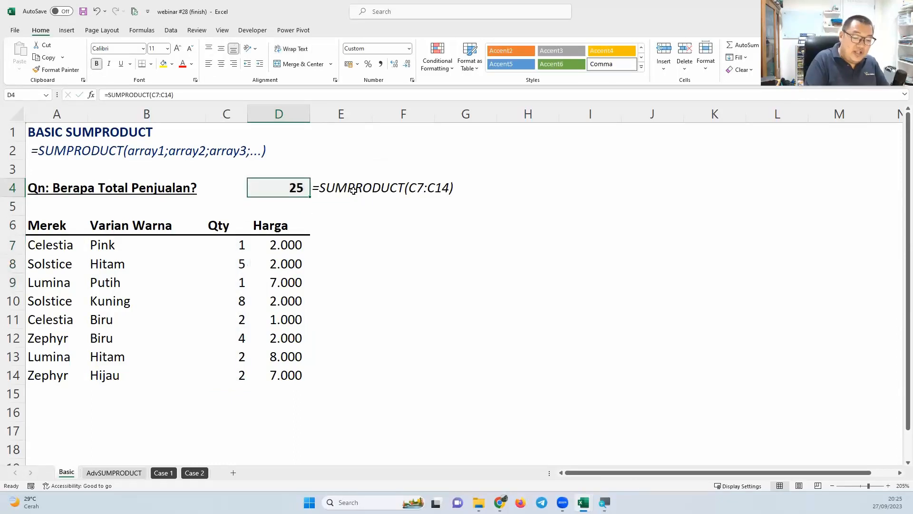
{"action": "type", "text": "=sum"}
{"action": "key", "text": "Tab"}
{"action": "key", "text": "BackSpace"}
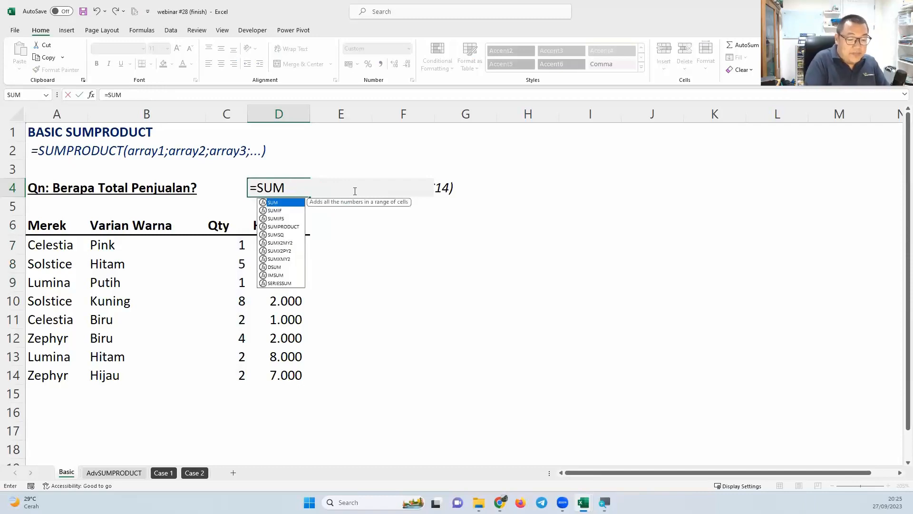
{"action": "type", "text": "pr"}
{"action": "key", "text": "Tab"}
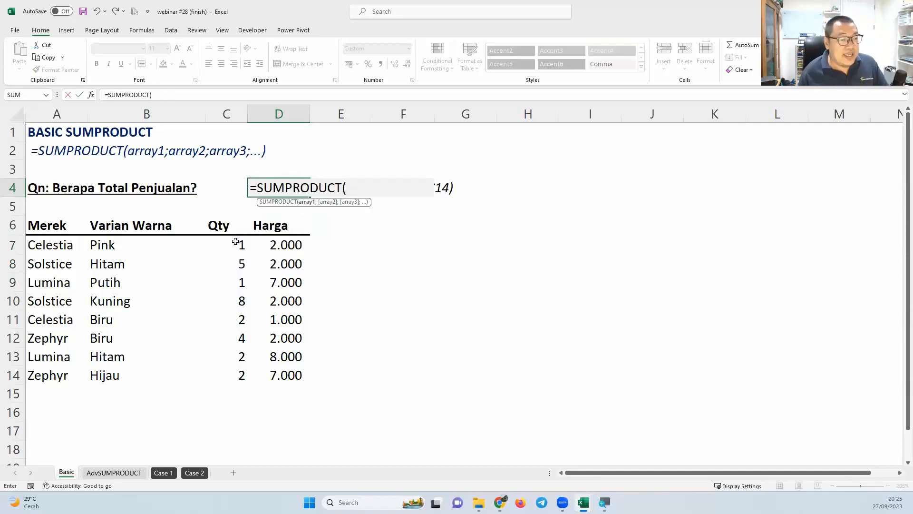
{"action": "left_click_drag", "start_coordinate": [236, 242], "coordinate": [238, 372]}
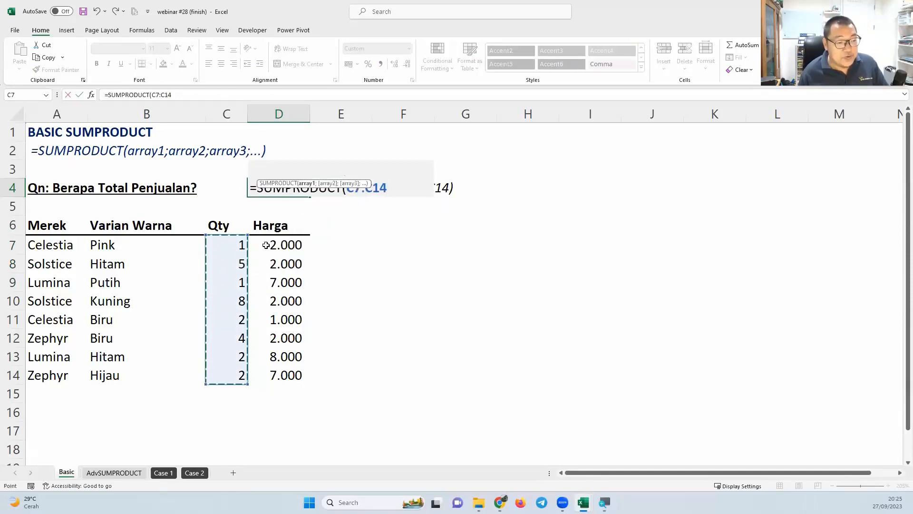
{"action": "type", "text": ";"}
{"action": "left_click_drag", "start_coordinate": [267, 244], "coordinate": [271, 374]}
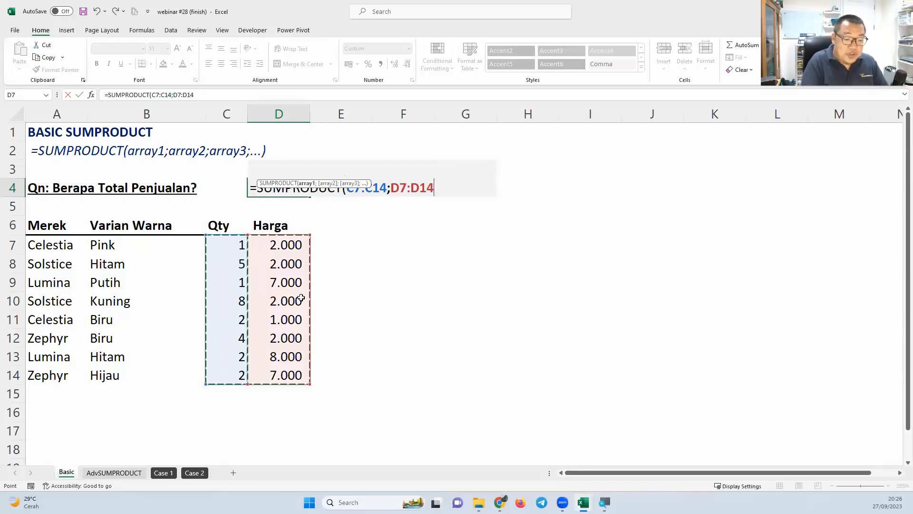
{"action": "type", "text": ")"}
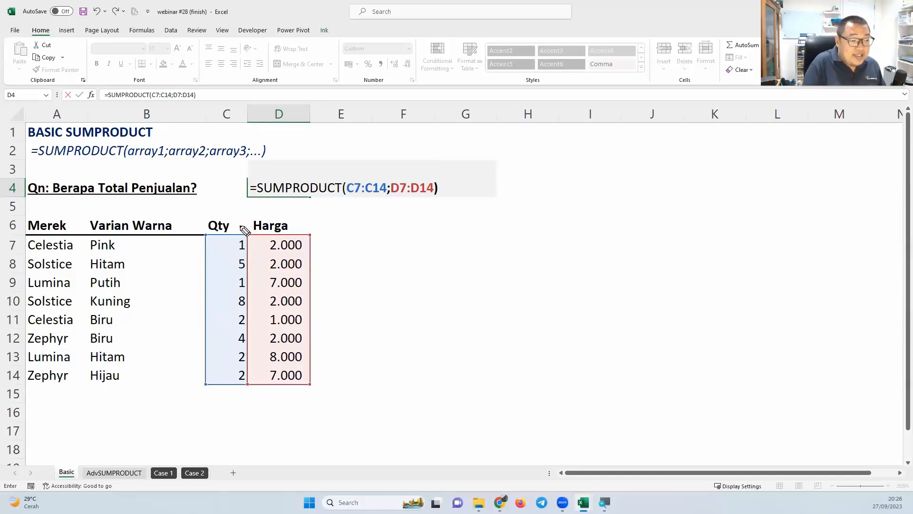
Draw arcs linking Qty to Harga in the first rows, dashes for the row products, and a box for their total
{"action": "left_click_drag", "start_coordinate": [240, 231], "coordinate": [257, 218]}
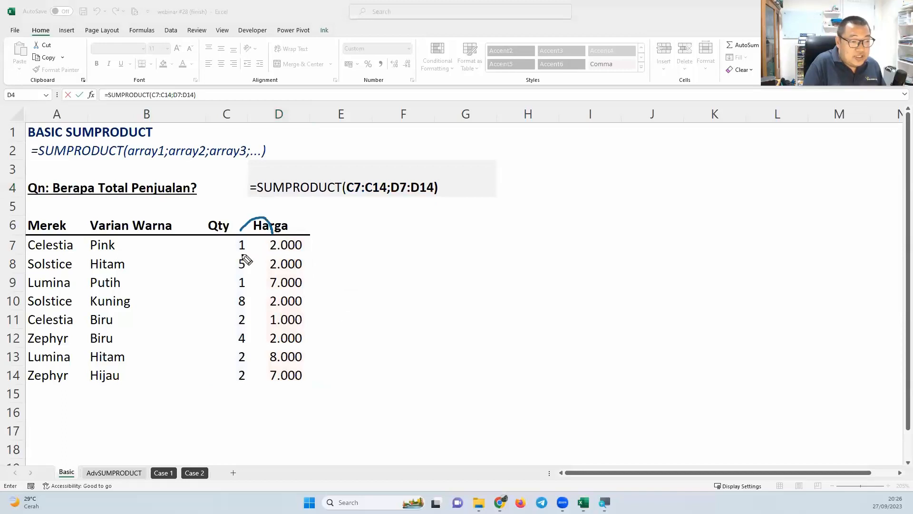
{"action": "mouse_move", "coordinate": [244, 275]}
{"action": "left_mouse_down"}
{"action": "mouse_move", "coordinate": [271, 275]}
{"action": "mouse_move", "coordinate": [261, 288]}
{"action": "mouse_move", "coordinate": [271, 296]}
{"action": "left_mouse_up"}
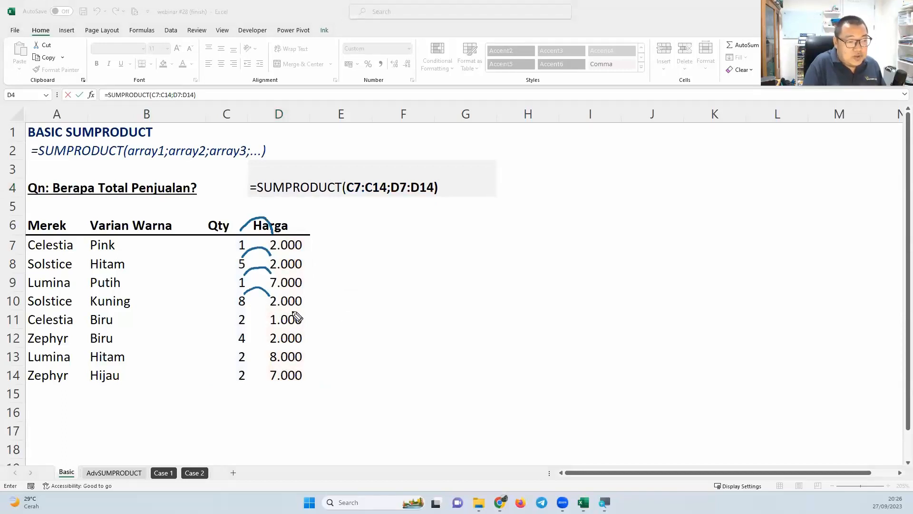
{"action": "mouse_move", "coordinate": [316, 247]}
{"action": "left_mouse_down"}
{"action": "mouse_move", "coordinate": [331, 248]}
{"action": "mouse_move", "coordinate": [329, 266]}
{"action": "left_mouse_up"}
{"action": "left_click", "coordinate": [321, 280]}
{"action": "left_click", "coordinate": [329, 289]}
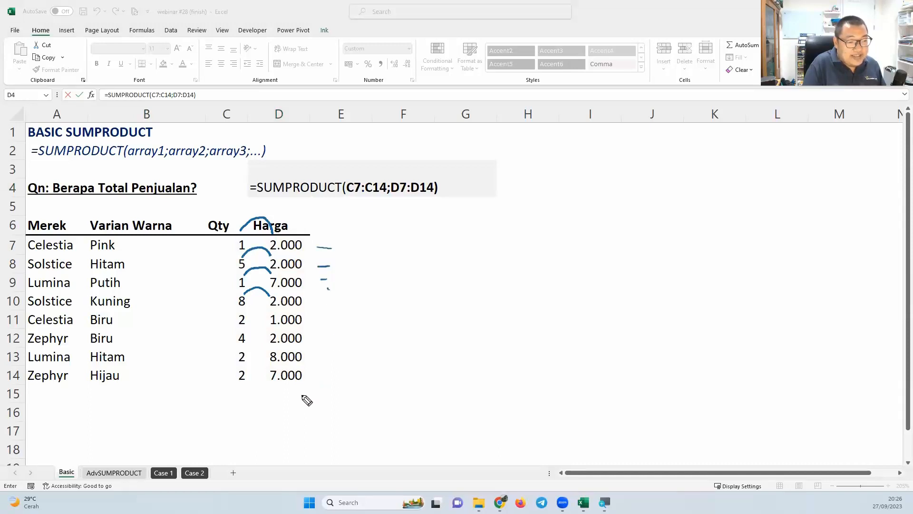
{"action": "mouse_move", "coordinate": [303, 395]}
{"action": "left_mouse_down"}
{"action": "mouse_move", "coordinate": [351, 414]}
{"action": "mouse_move", "coordinate": [304, 388]}
{"action": "left_mouse_up"}
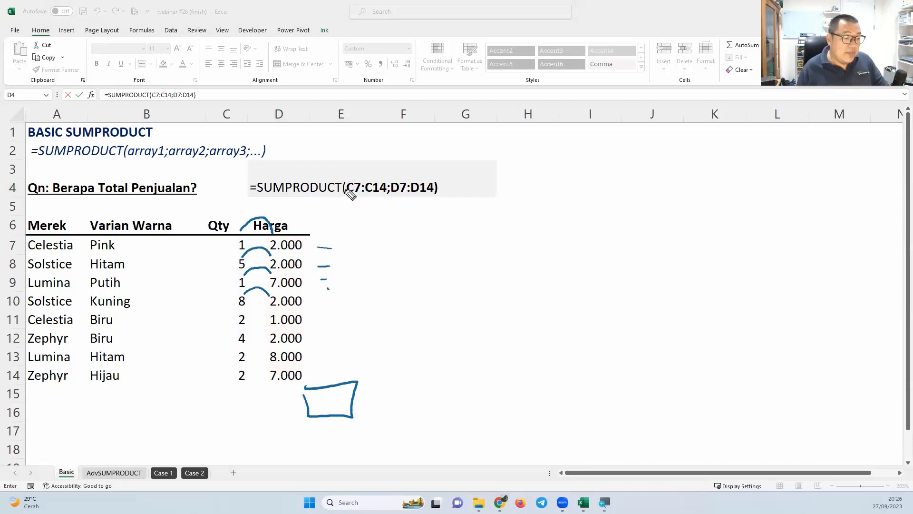
{"action": "left_click", "coordinate": [374, 190]}
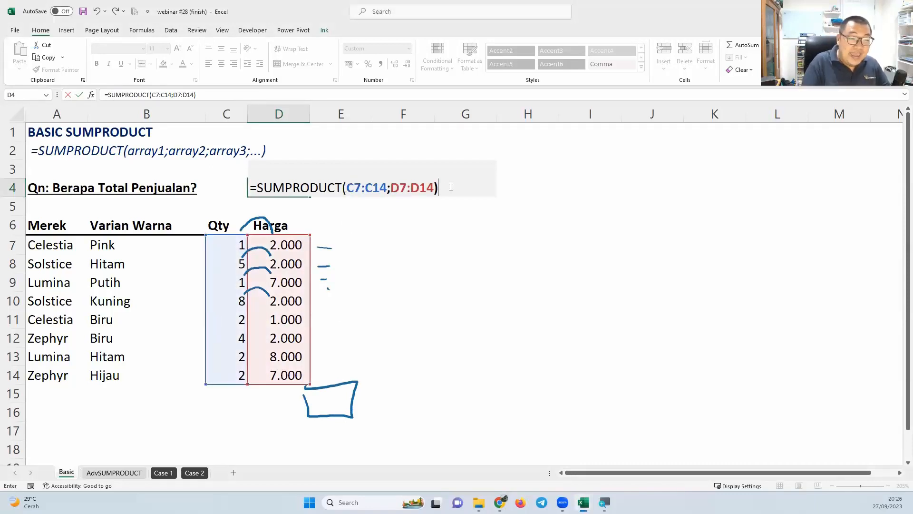
Commit the SUMPRODUCT formula in D4 and clear the drawn marks
{"action": "key", "text": "Return"}
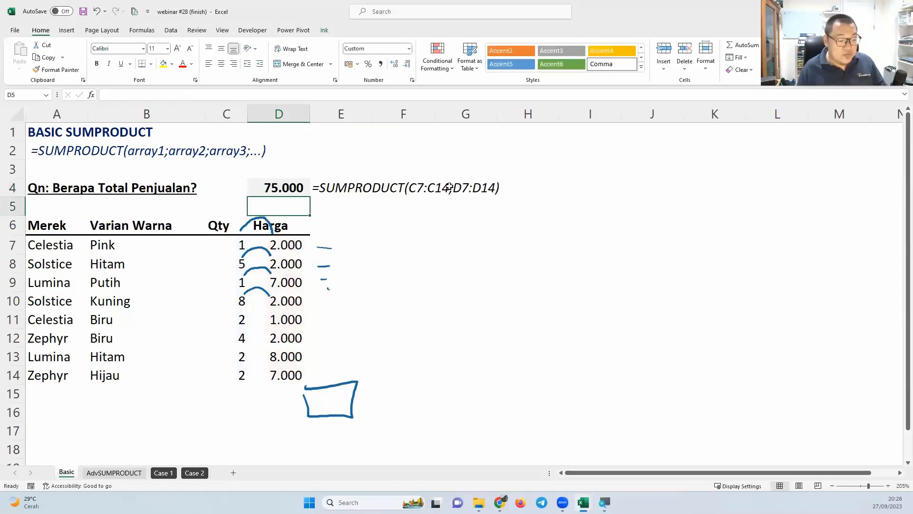
{"action": "key", "text": "ctrl+shift+7"}
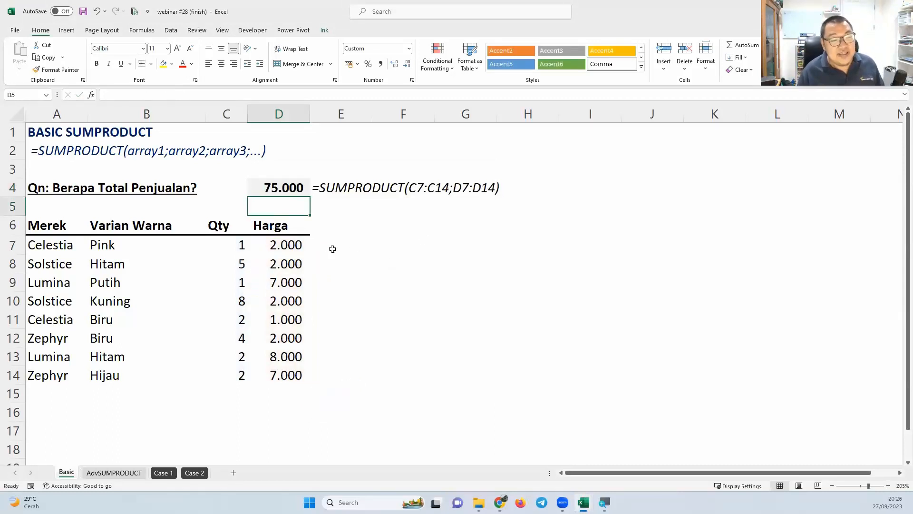
Highlight the empty helper range E6:E16, and reselect the answer cell D4
{"action": "left_click_drag", "start_coordinate": [336, 226], "coordinate": [354, 415]}
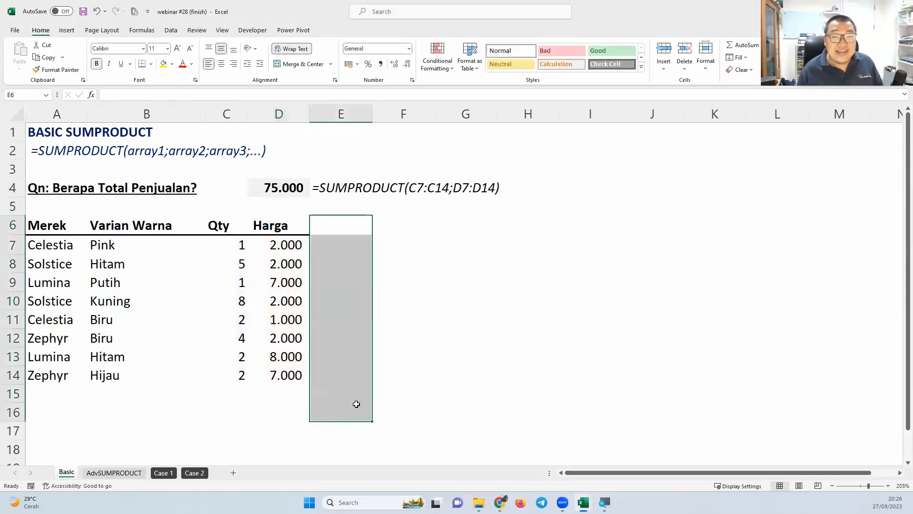
{"action": "left_click", "coordinate": [281, 191]}
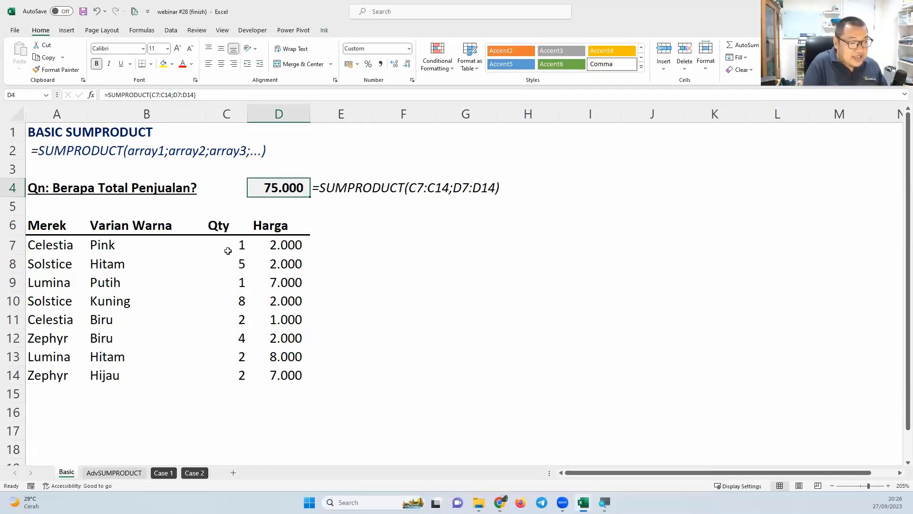
Draw brackets around the Qty and Harga values as two arrays, followed by an equals sign
{"action": "left_click_drag", "start_coordinate": [231, 237], "coordinate": [236, 387]}
{"action": "mouse_move", "coordinate": [247, 233]}
{"action": "left_mouse_down"}
{"action": "mouse_move", "coordinate": [261, 287]}
{"action": "mouse_move", "coordinate": [247, 386]}
{"action": "left_mouse_up"}
{"action": "mouse_move", "coordinate": [269, 234]}
{"action": "left_mouse_down"}
{"action": "mouse_move", "coordinate": [261, 353]}
{"action": "mouse_move", "coordinate": [271, 390]}
{"action": "left_mouse_up"}
{"action": "mouse_move", "coordinate": [302, 238]}
{"action": "left_mouse_down"}
{"action": "mouse_move", "coordinate": [316, 330]}
{"action": "mouse_move", "coordinate": [309, 379]}
{"action": "left_mouse_up"}
{"action": "left_click_drag", "start_coordinate": [328, 309], "coordinate": [337, 308]}
{"action": "left_click_drag", "start_coordinate": [328, 314], "coordinate": [337, 313]}
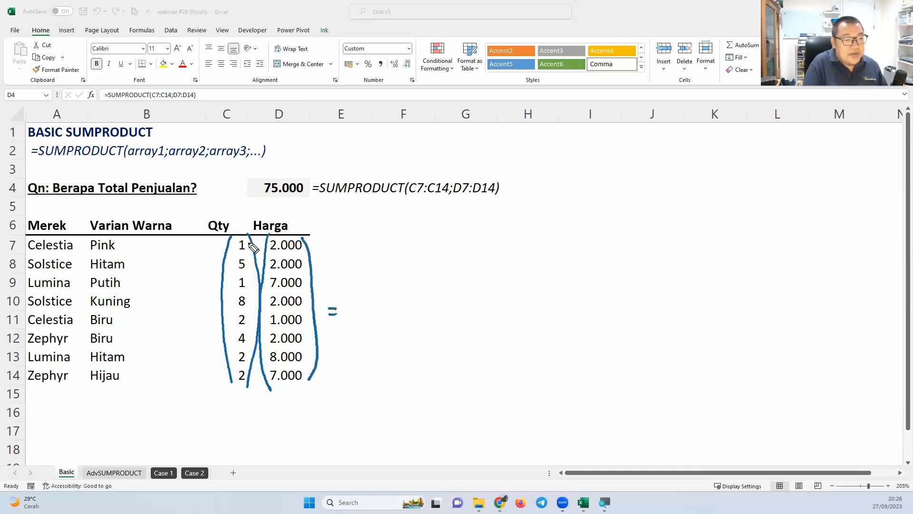
Sketch a bracketed array of row products starting with 2000 and 10000, circle the D4 total, and clear all marks
{"action": "left_click_drag", "start_coordinate": [345, 241], "coordinate": [351, 387]}
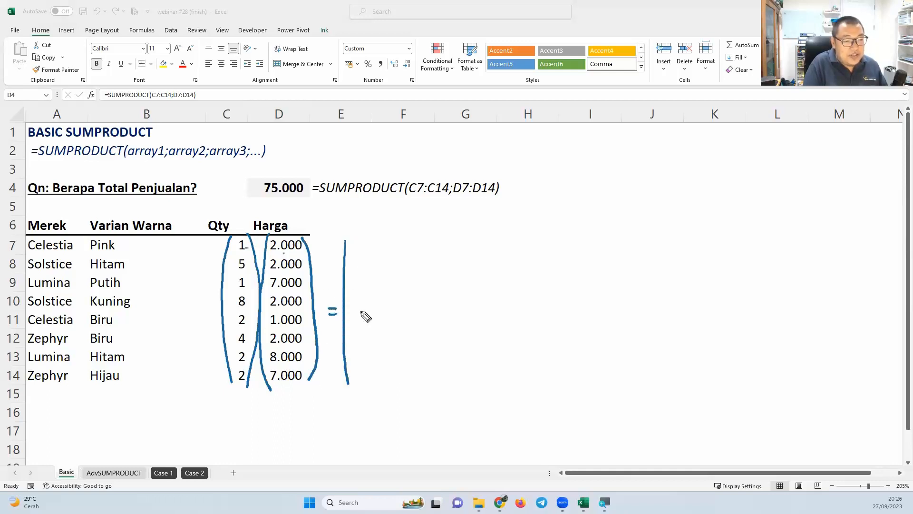
{"action": "mouse_move", "coordinate": [363, 242]}
{"action": "left_mouse_down"}
{"action": "mouse_move", "coordinate": [376, 257]}
{"action": "mouse_move", "coordinate": [415, 243]}
{"action": "mouse_move", "coordinate": [440, 398]}
{"action": "left_mouse_up"}
{"action": "left_click_drag", "start_coordinate": [359, 267], "coordinate": [361, 280]}
{"action": "mouse_move", "coordinate": [372, 270]}
{"action": "left_mouse_down"}
{"action": "mouse_move", "coordinate": [370, 280]}
{"action": "mouse_move", "coordinate": [410, 279]}
{"action": "left_mouse_up"}
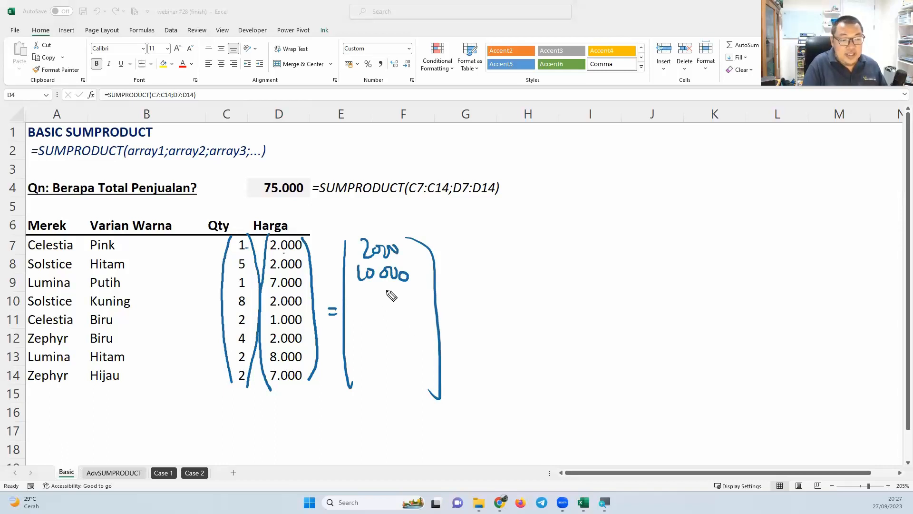
{"action": "left_click_drag", "start_coordinate": [385, 291], "coordinate": [386, 360]}
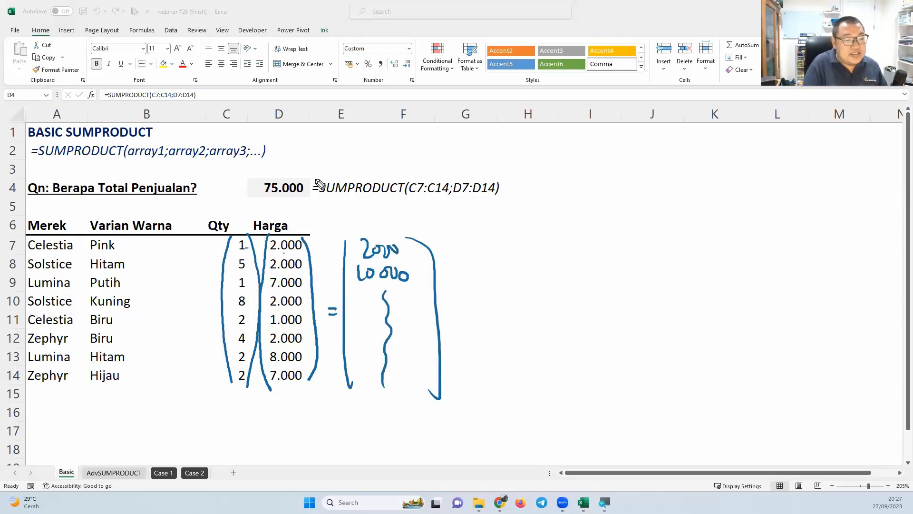
{"action": "left_click_drag", "start_coordinate": [320, 183], "coordinate": [308, 185]}
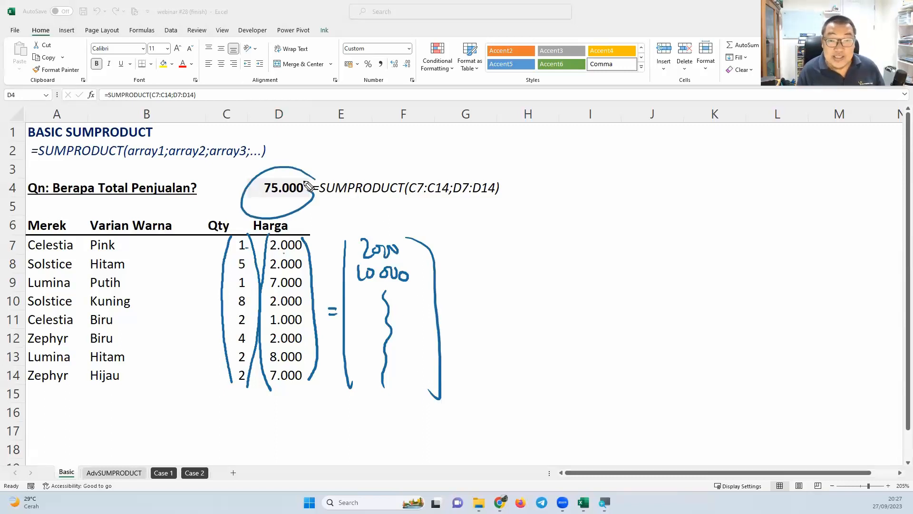
{"action": "key", "text": "Escape"}
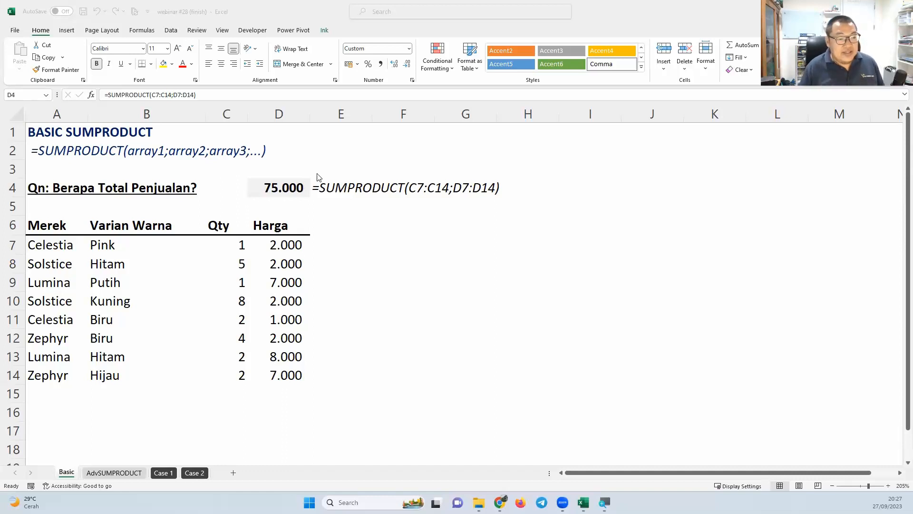
Delete the SUMPRODUCT formula from cell D4
{"action": "left_click", "coordinate": [274, 183]}
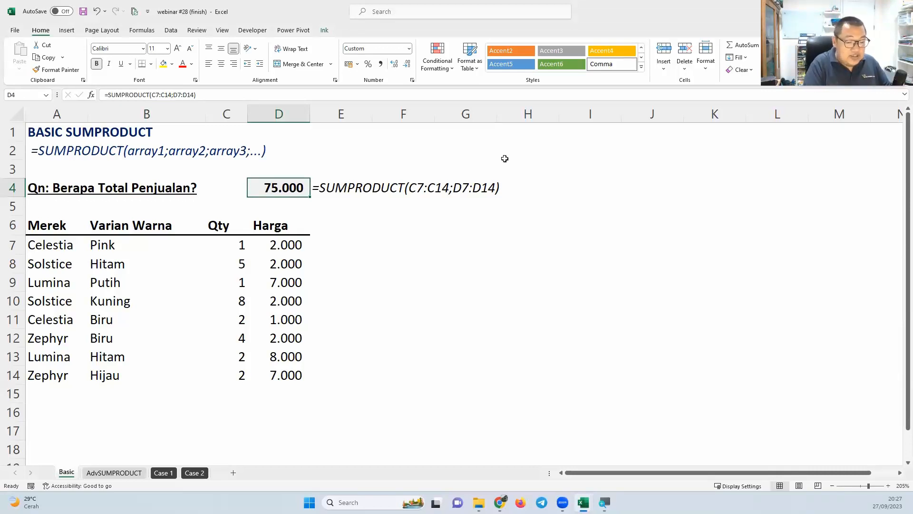
{"action": "key", "text": "Delete"}
Start a SUMPRODUCT formula in D4 with the arrays C7:C14, D7:D14 and the empty E7:E14
{"action": "type", "text": "=sumpr"}
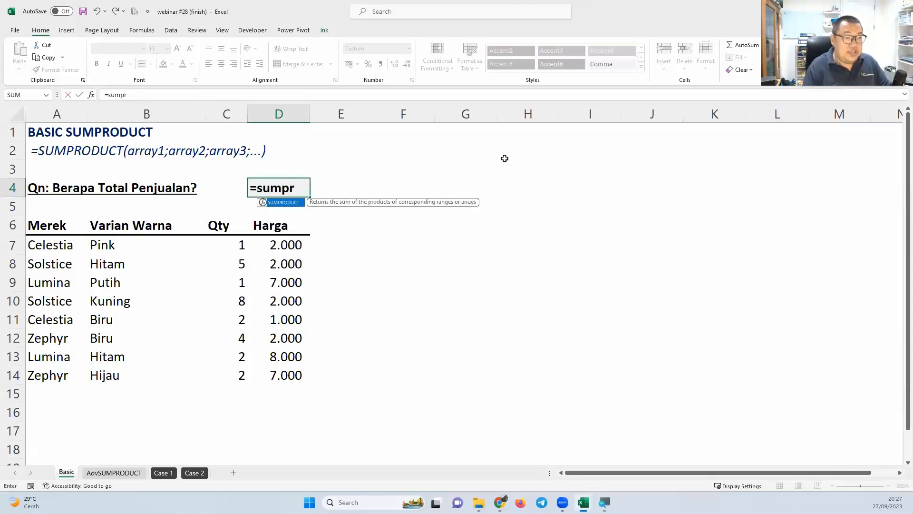
{"action": "key", "text": "Tab"}
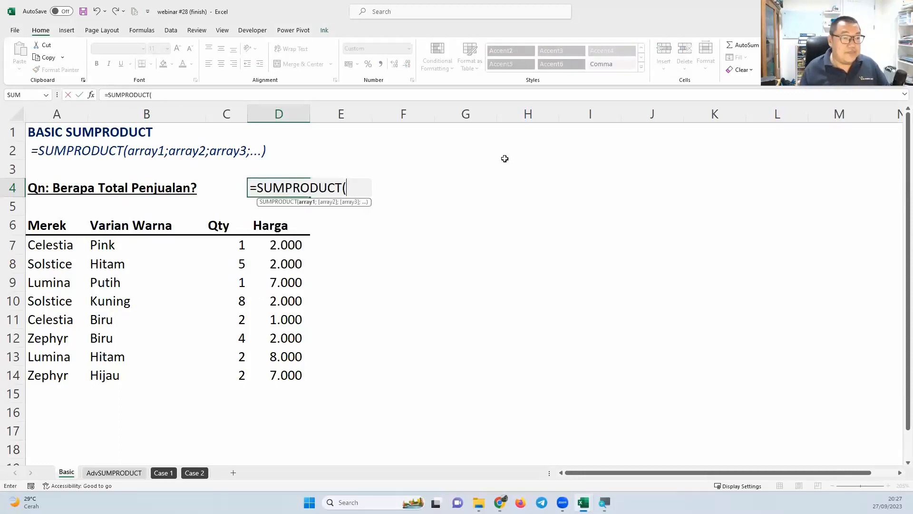
{"action": "left_click_drag", "start_coordinate": [222, 247], "coordinate": [239, 371]}
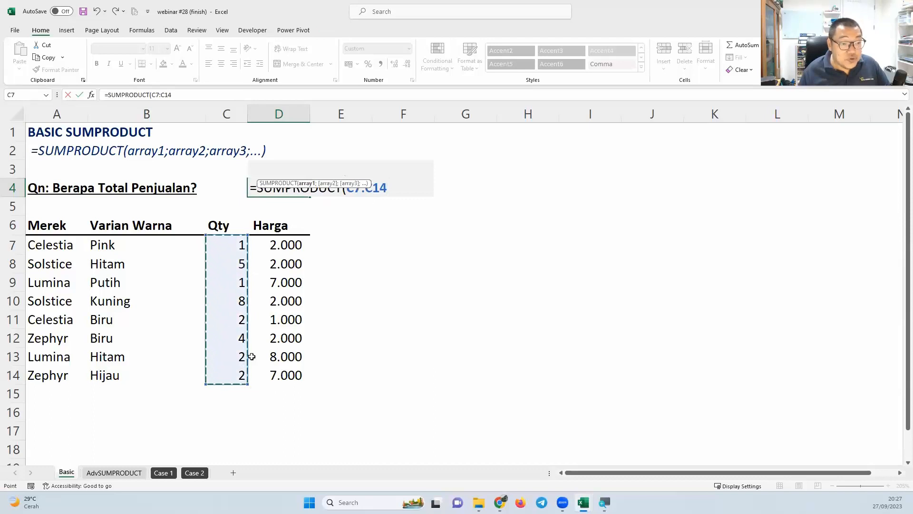
{"action": "type", "text": ";"}
{"action": "left_click_drag", "start_coordinate": [289, 243], "coordinate": [307, 375]}
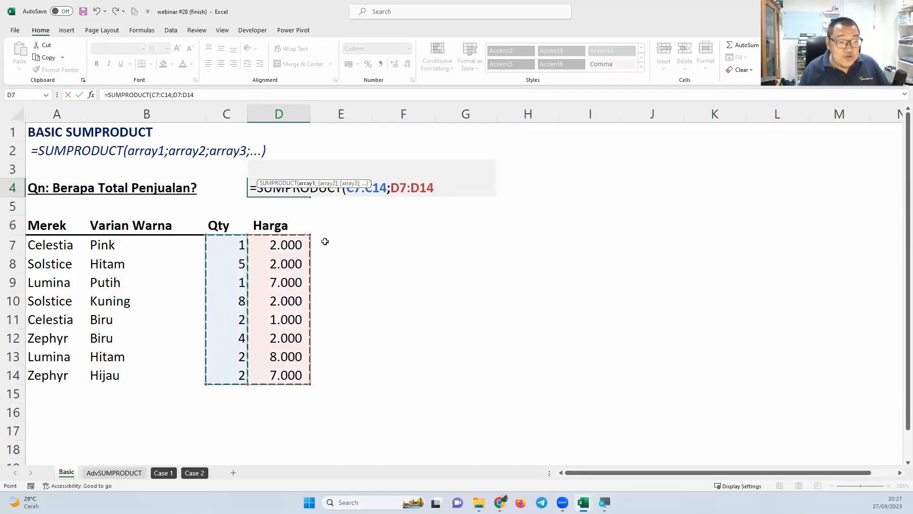
{"action": "type", "text": ";"}
{"action": "left_click_drag", "start_coordinate": [325, 241], "coordinate": [343, 379]}
Append F7:F14, G7:G14, H6:H13, I9:I14, J8:J12 and a range in column K as further arrays, and cancel the formula
{"action": "type", "text": ";"}
{"action": "left_click", "coordinate": [396, 241]}
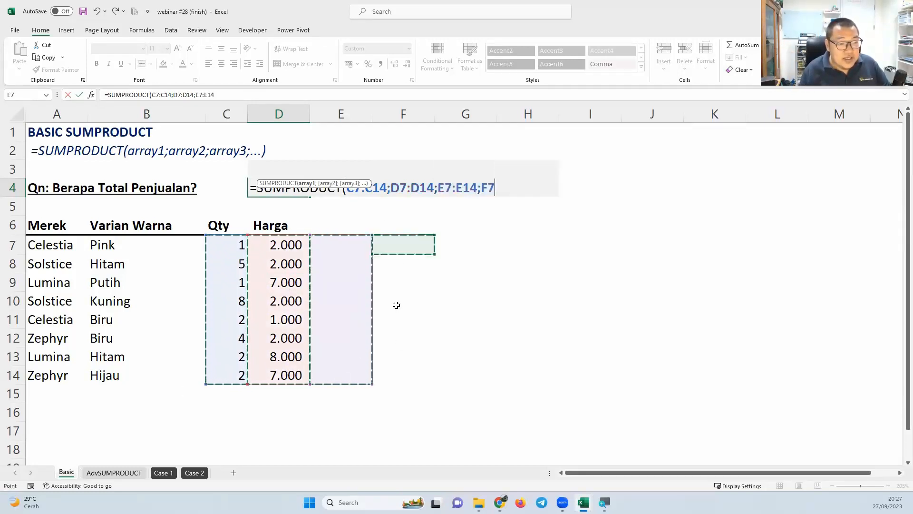
{"action": "left_click_drag", "start_coordinate": [396, 305], "coordinate": [405, 377]}
{"action": "type", "text": ";"}
{"action": "left_click_drag", "start_coordinate": [452, 248], "coordinate": [457, 369]}
{"action": "type", "text": ";"}
{"action": "left_click_drag", "start_coordinate": [508, 233], "coordinate": [523, 368]}
{"action": "type", "text": ";"}
{"action": "left_click_drag", "start_coordinate": [589, 280], "coordinate": [594, 376]}
{"action": "type", "text": ";"}
{"action": "left_click_drag", "start_coordinate": [652, 263], "coordinate": [654, 340]}
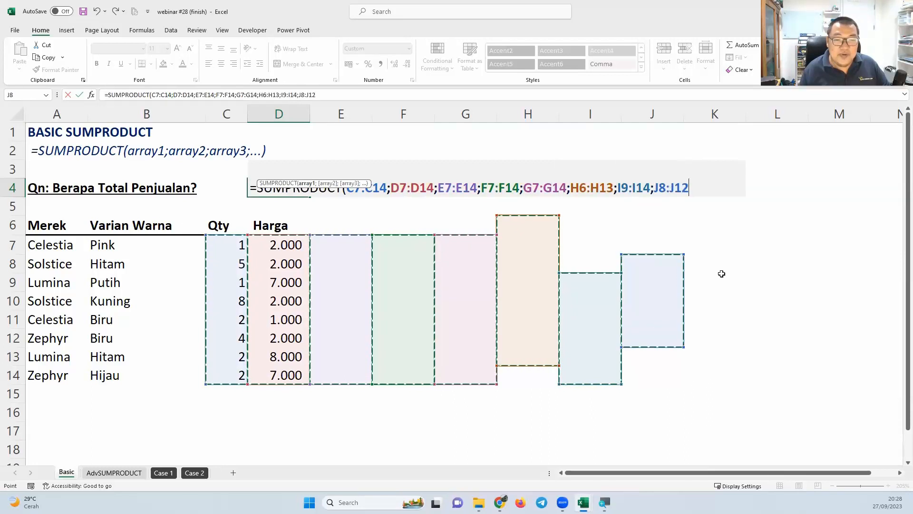
{"action": "type", "text": ";"}
{"action": "left_click_drag", "start_coordinate": [719, 244], "coordinate": [718, 301]}
{"action": "key", "text": "Escape"}
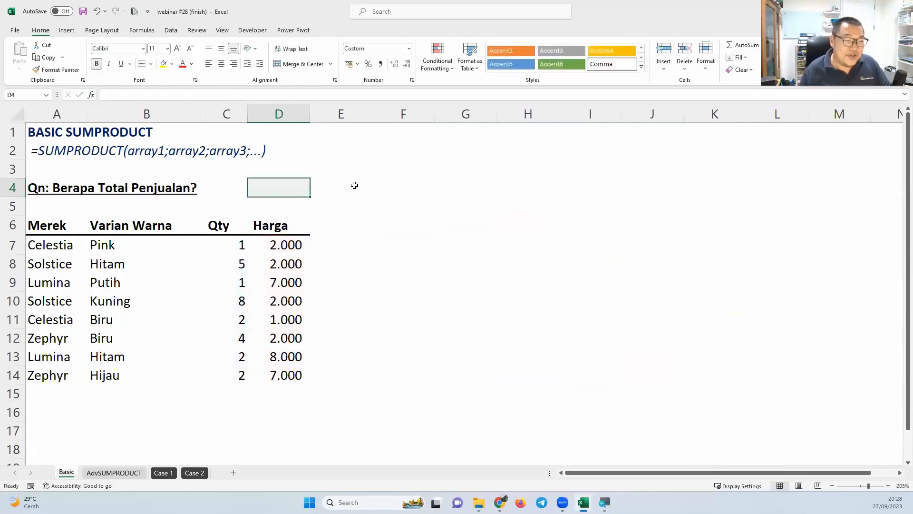
Enter a SUMPRODUCT formula in D4 that multiplies the Qty range C7:C14 by the Harga range D7:D14
{"action": "type", "text": "=sum"}
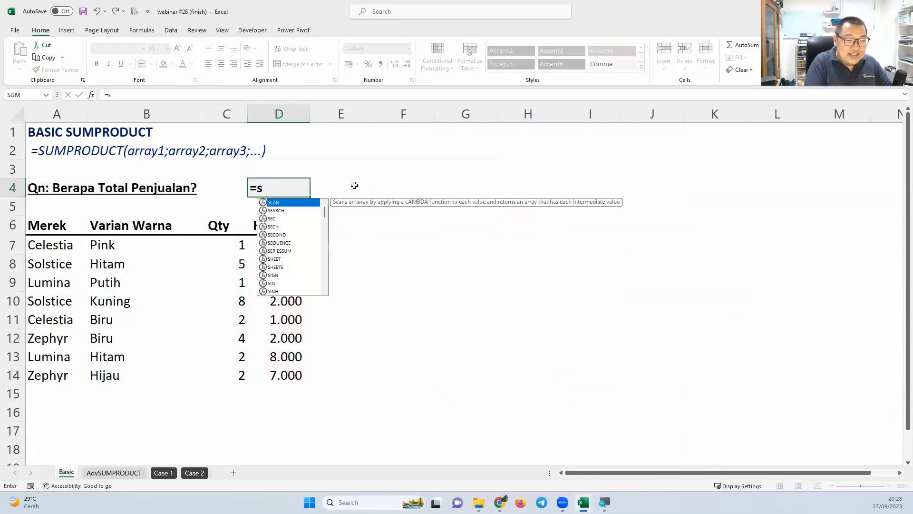
{"action": "key", "text": "Down"}
{"action": "key", "text": "Down"}
{"action": "key", "text": "Down"}
{"action": "key", "text": "Tab"}
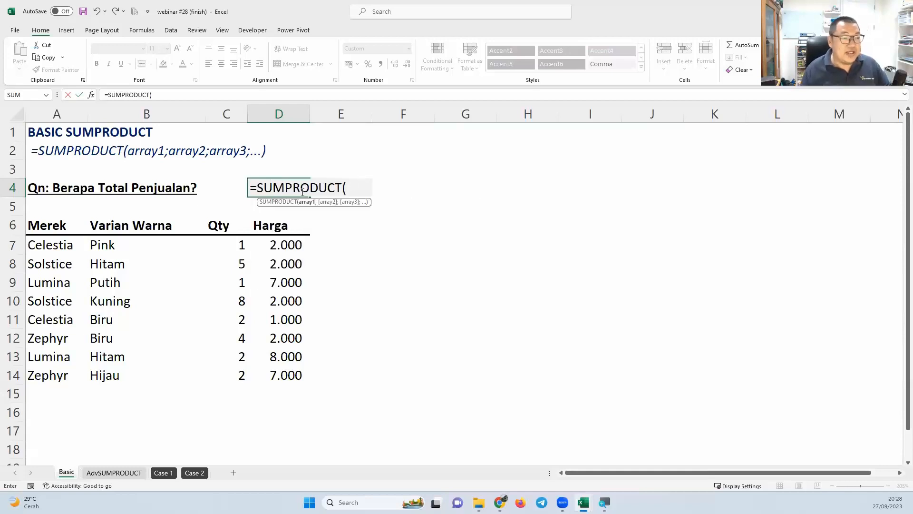
{"action": "left_click", "coordinate": [242, 246]}
{"action": "left_click_drag", "start_coordinate": [240, 301], "coordinate": [241, 379]}
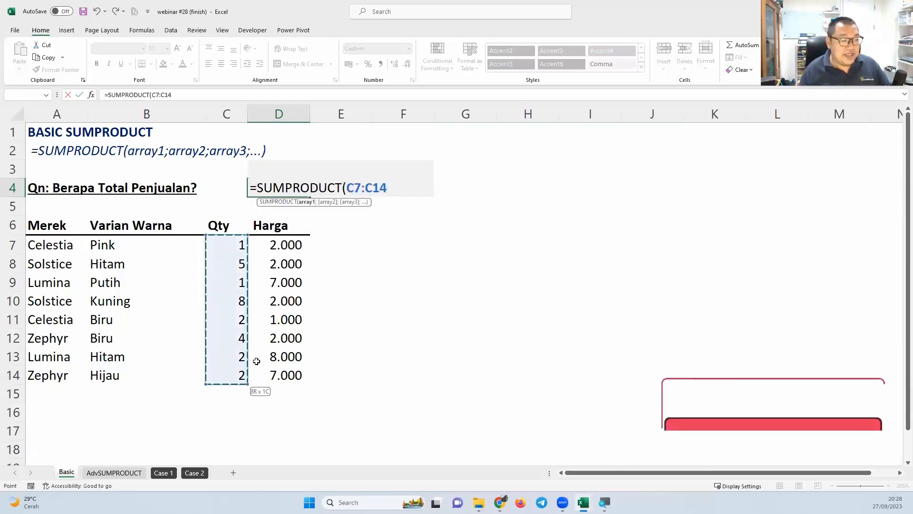
{"action": "type", "text": ";"}
{"action": "left_click_drag", "start_coordinate": [281, 248], "coordinate": [288, 365]}
{"action": "key", "text": "Return"}
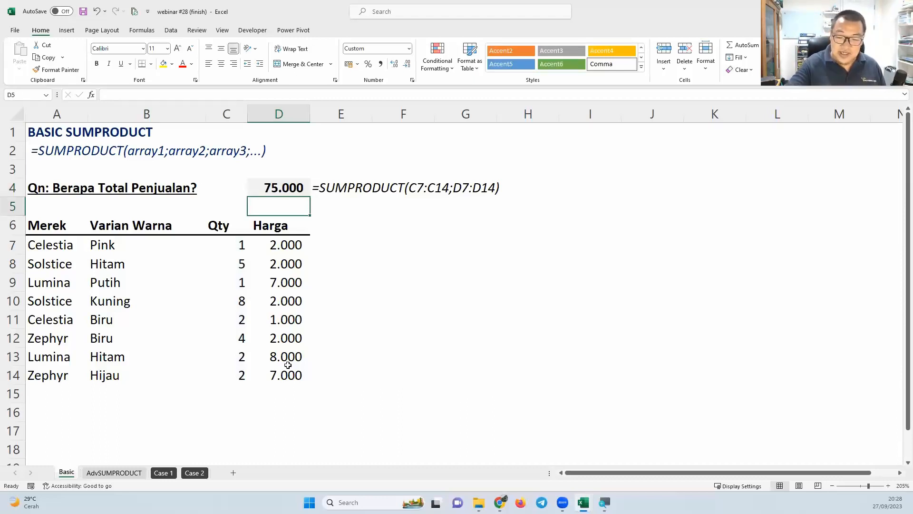
Switch to the AdvSUMPRODUCT sheet and highlight both Lumina rows from Merek to Qty, A13:C13 and A17:C17
{"action": "key", "text": "ctrl+Page_Down"}
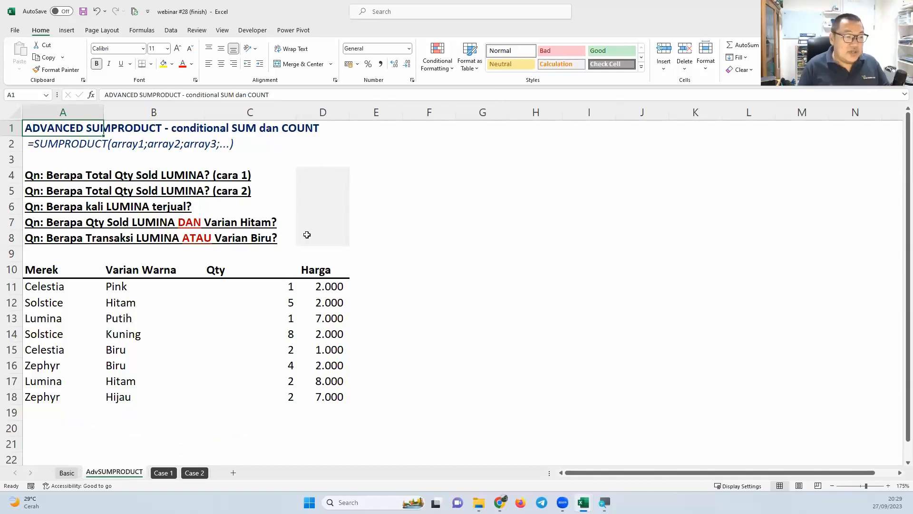
{"action": "left_click", "coordinate": [317, 176]}
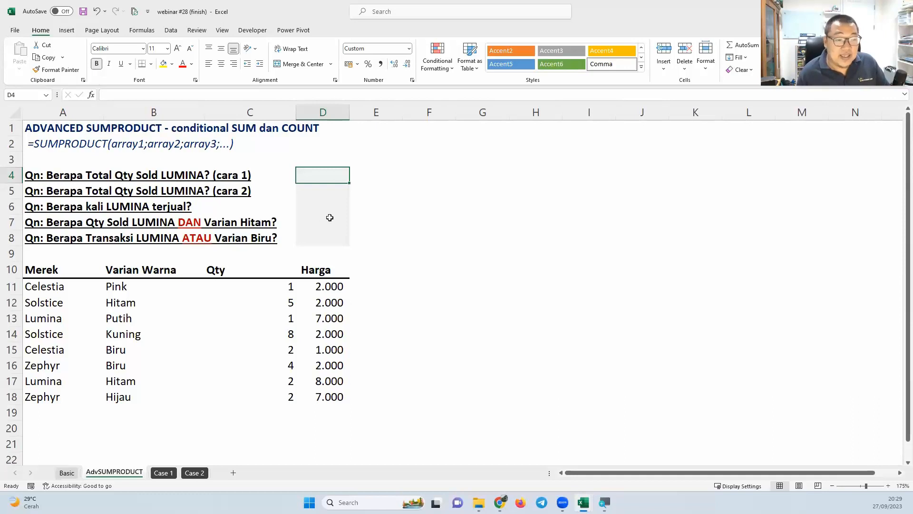
{"action": "left_click", "coordinate": [57, 285]}
{"action": "left_click_drag", "start_coordinate": [58, 286], "coordinate": [51, 395]}
{"action": "left_click_drag", "start_coordinate": [60, 319], "coordinate": [220, 319]}
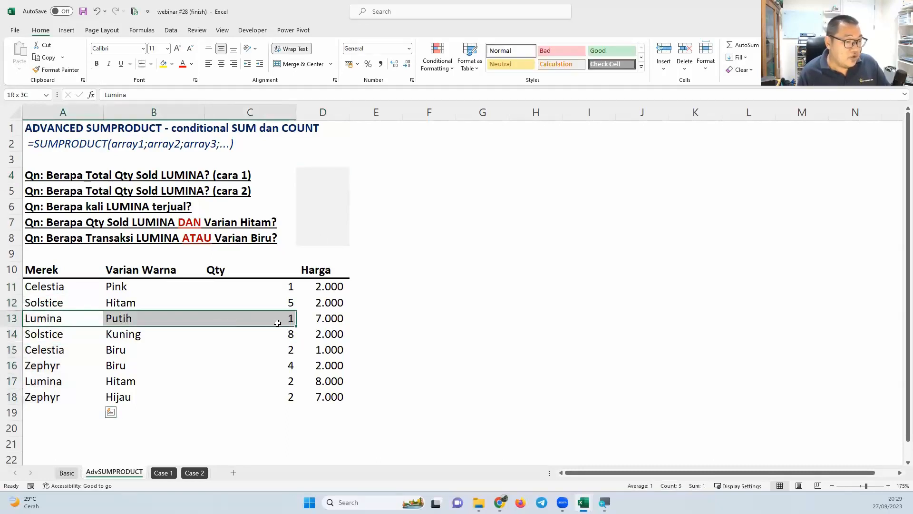
{"action": "left_click_drag", "start_coordinate": [61, 381], "coordinate": [269, 388]}
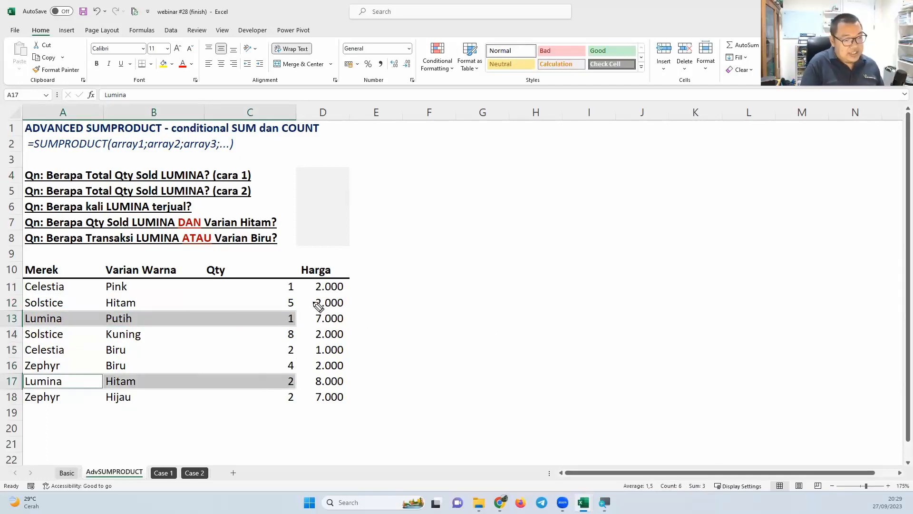
Circle the Qty values of the two Lumina rows with the pen and clear the marks
{"action": "left_click_drag", "start_coordinate": [302, 314], "coordinate": [299, 330]}
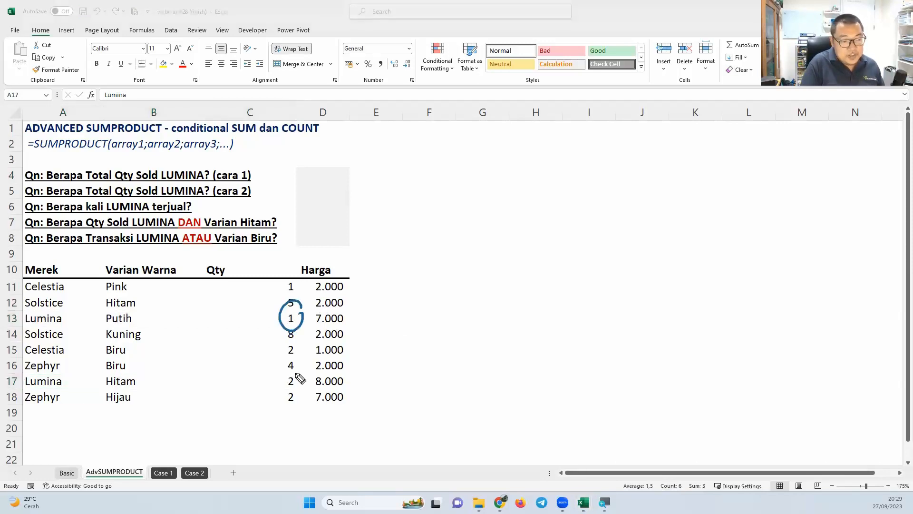
{"action": "mouse_move", "coordinate": [299, 377]}
{"action": "left_mouse_down"}
{"action": "mouse_move", "coordinate": [310, 381]}
{"action": "mouse_move", "coordinate": [305, 370]}
{"action": "left_mouse_up"}
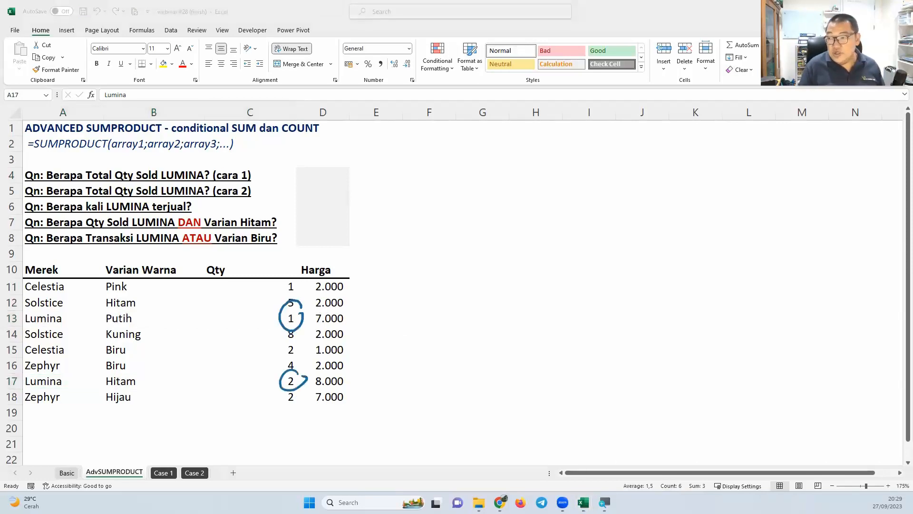
{"action": "key", "text": "Escape"}
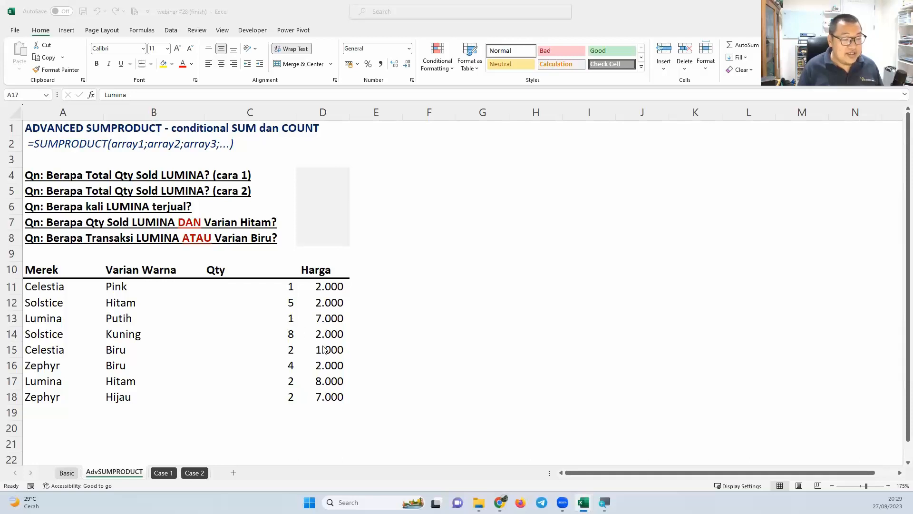
Start a SUMPRODUCT formula in D4 whose first array tests A11:A18="Lumina"
{"action": "left_click", "coordinate": [325, 179]}
{"action": "left_click", "coordinate": [331, 173]}
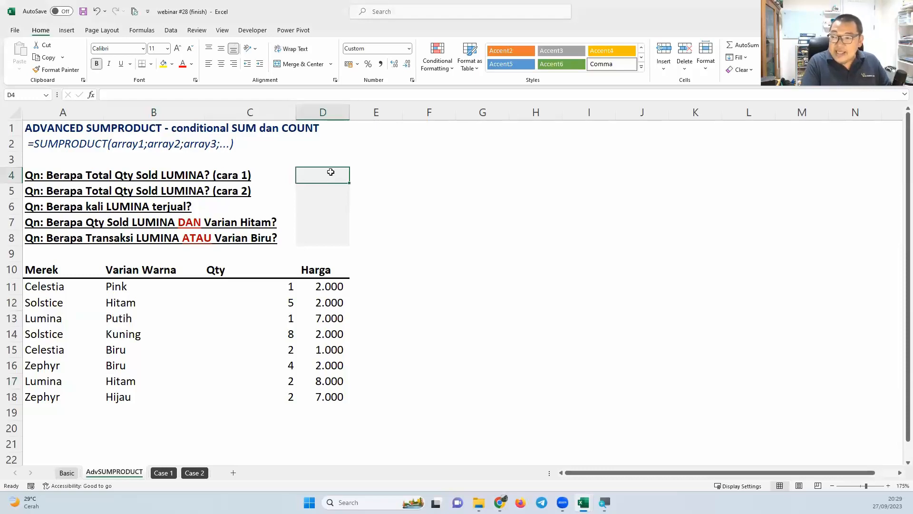
{"action": "type", "text": "="}
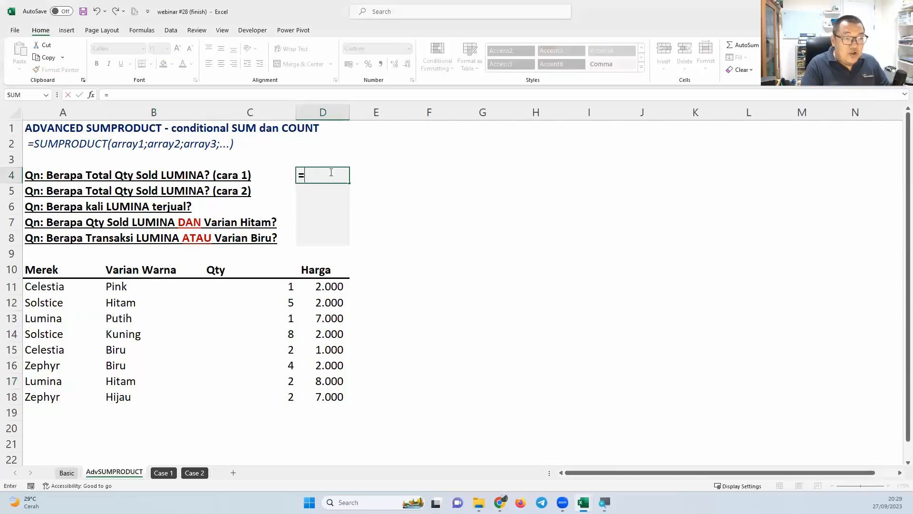
{"action": "type", "text": "sumpr"}
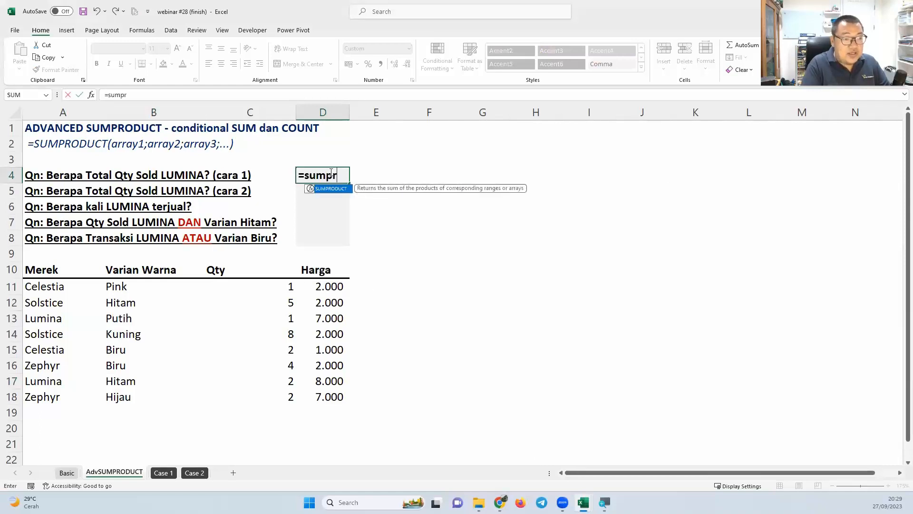
{"action": "key", "text": "Tab"}
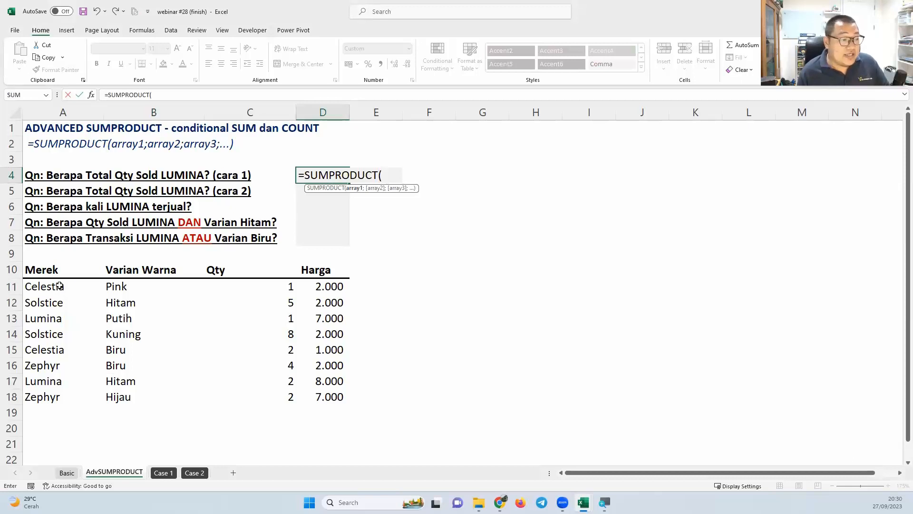
{"action": "left_click_drag", "start_coordinate": [60, 286], "coordinate": [53, 399]}
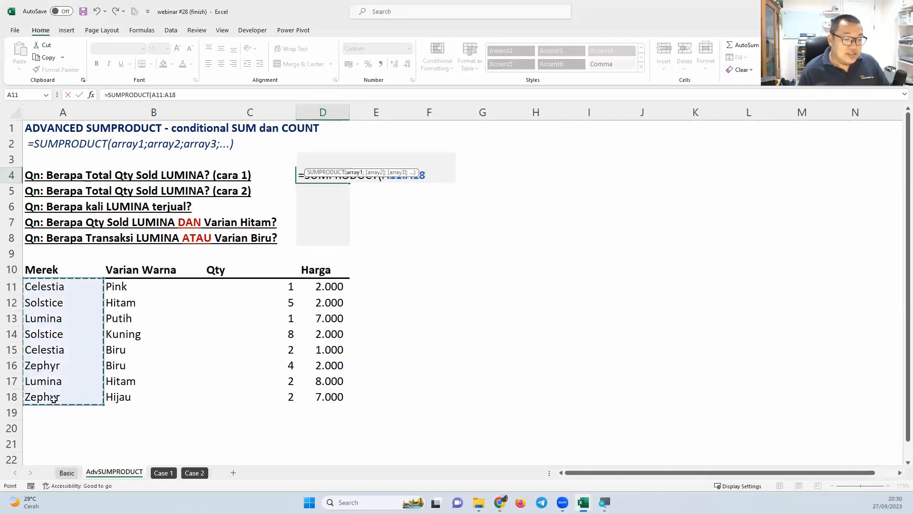
{"action": "type", "text": "="}
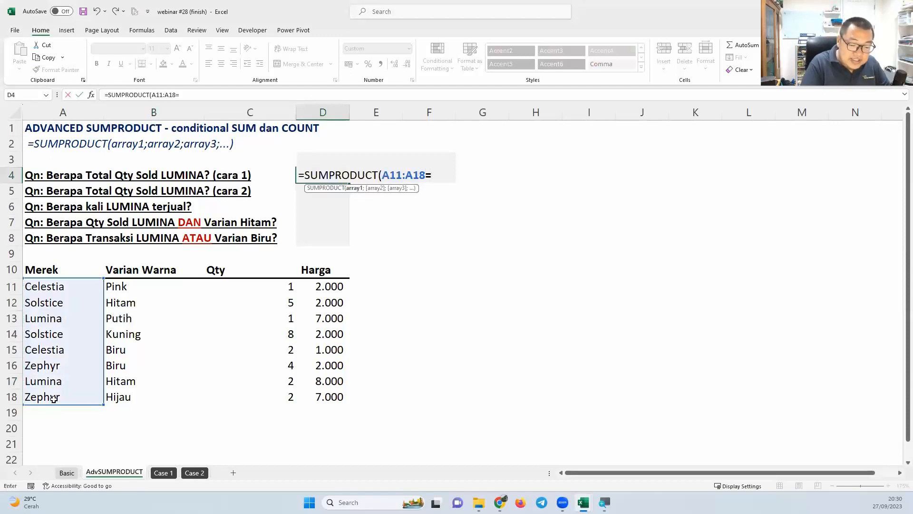
{"action": "type", "text": "\"Lumi"}
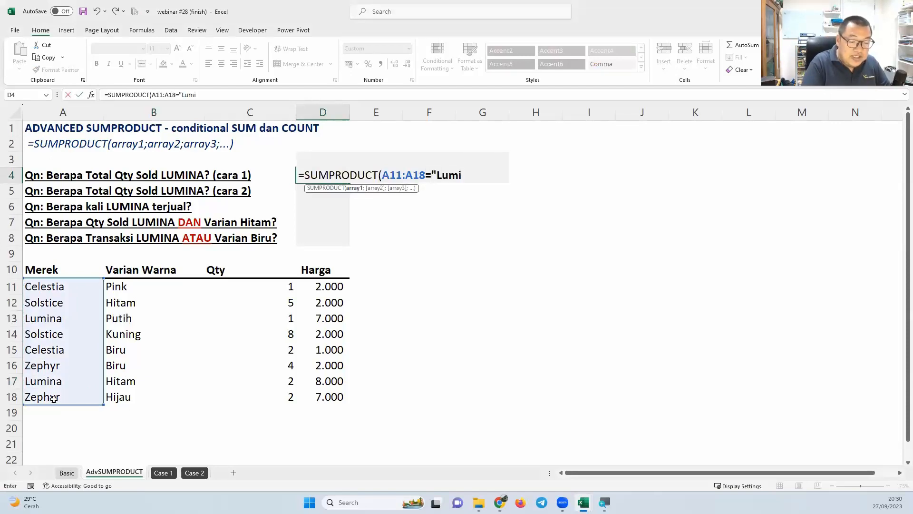
{"action": "type", "text": "na\""}
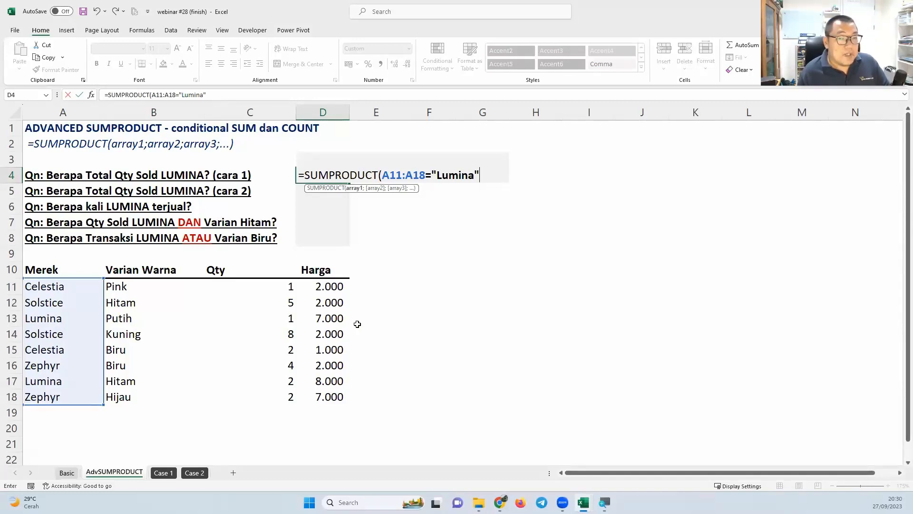
Add the Qty range C11:C18 as the second array and close the formula's parenthesis
{"action": "type", "text": ";"}
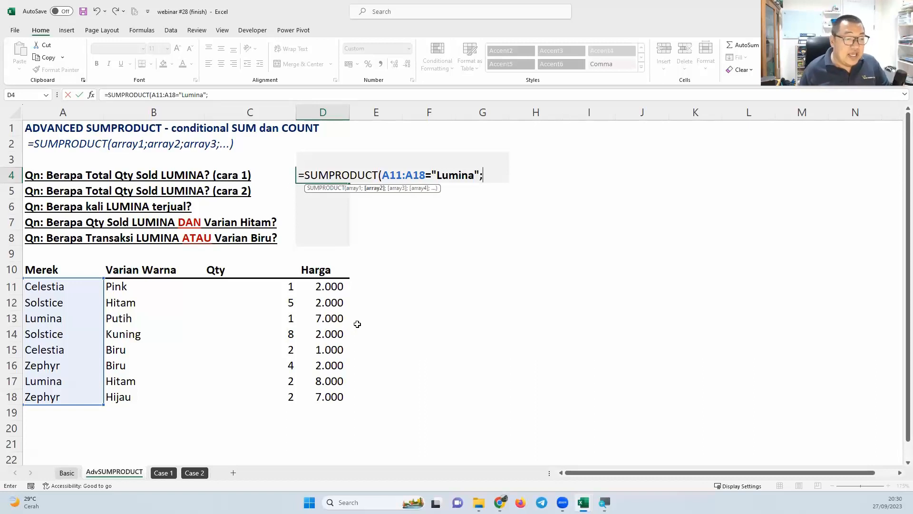
{"action": "left_click_drag", "start_coordinate": [287, 290], "coordinate": [274, 396]}
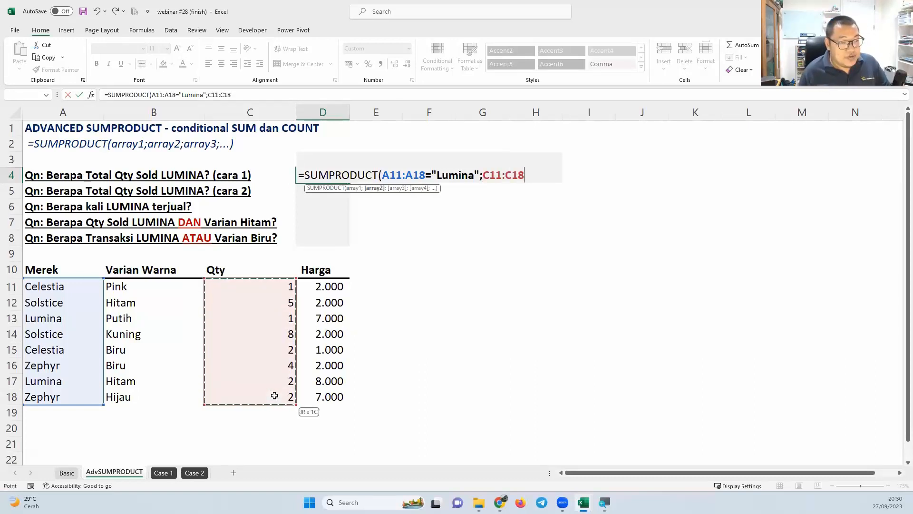
{"action": "type", "text": ")"}
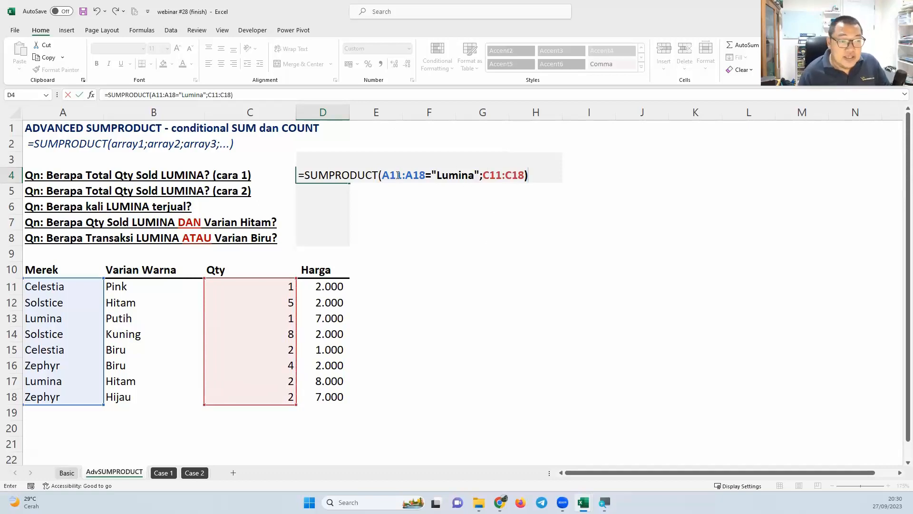
Evaluate the A11:A18="Lumina" condition in place, restore the expression, and reselect it to preview its array
{"action": "left_click_drag", "start_coordinate": [382, 175], "coordinate": [478, 177]}
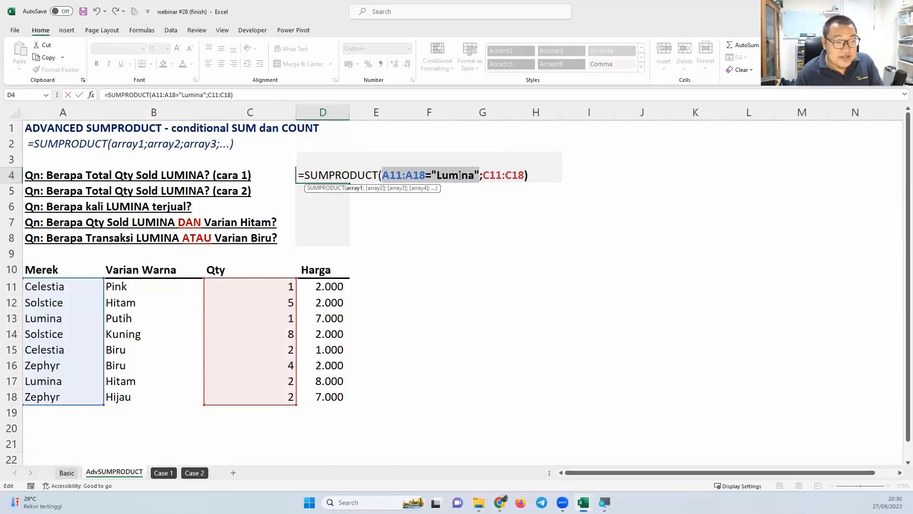
{"action": "key", "text": "F9"}
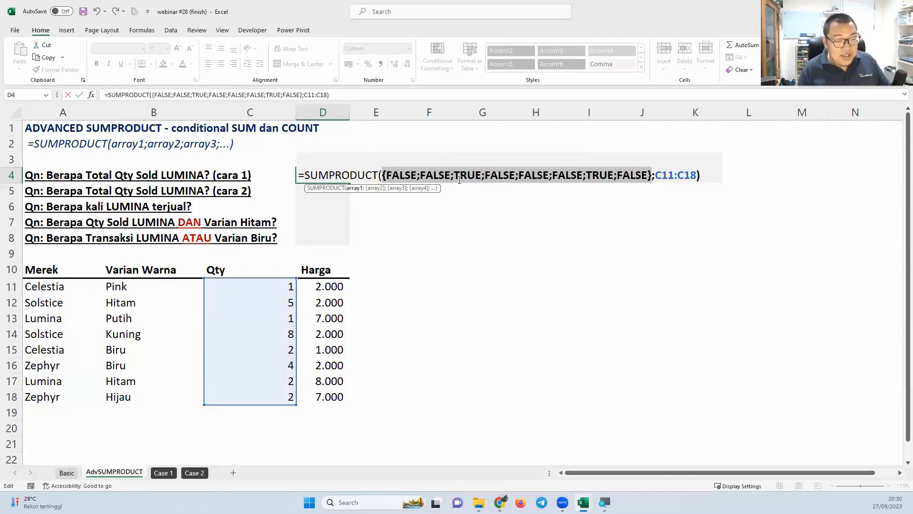
{"action": "key", "text": "ctrl+z"}
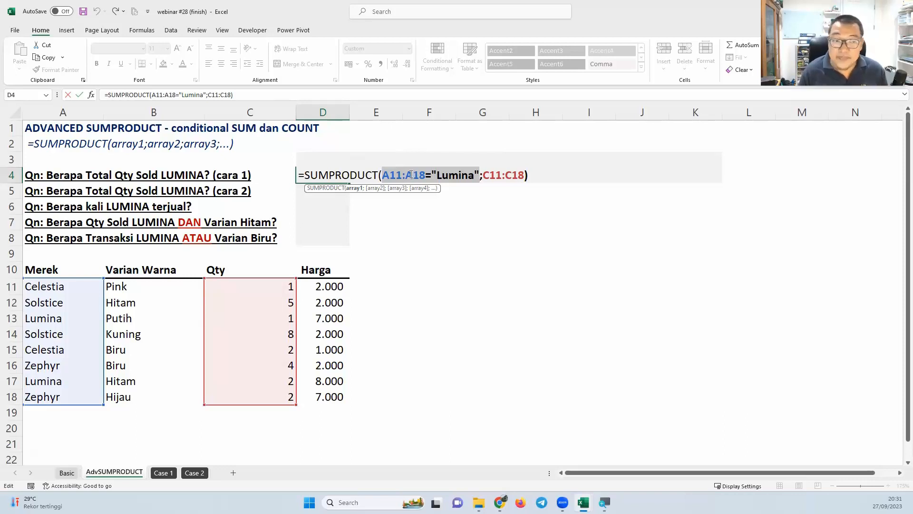
{"action": "left_click_drag", "start_coordinate": [382, 175], "coordinate": [479, 177]}
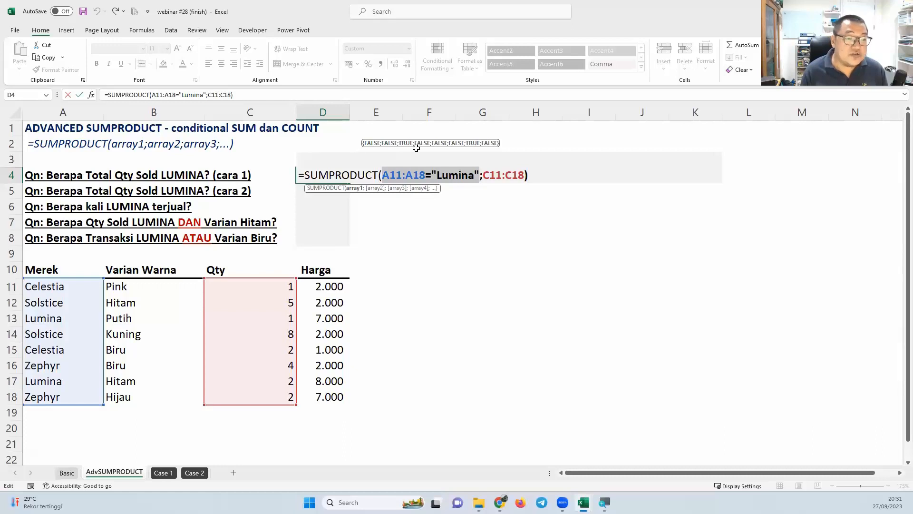
Wrap the A11:A18="Lumina" condition in its own parentheses within the D4 formula
{"action": "left_click", "coordinate": [387, 175]}
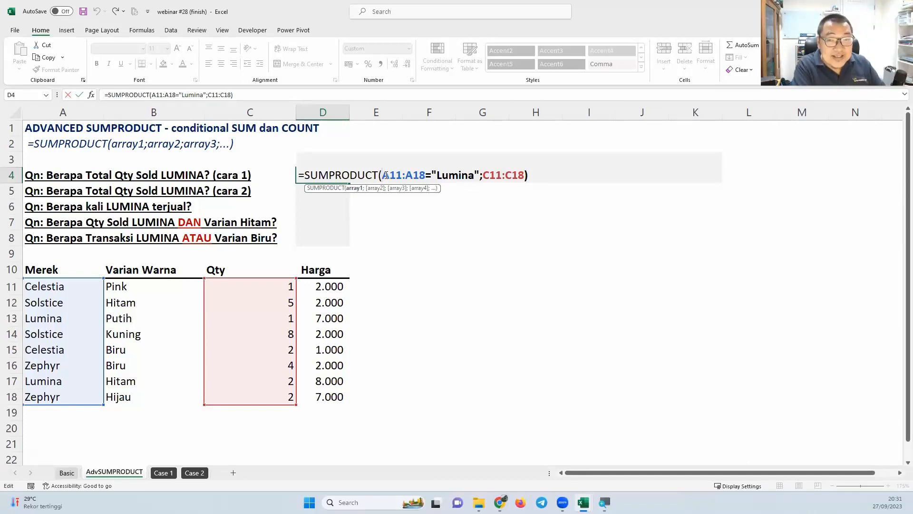
{"action": "left_click", "coordinate": [383, 176]}
{"action": "type", "text": "("}
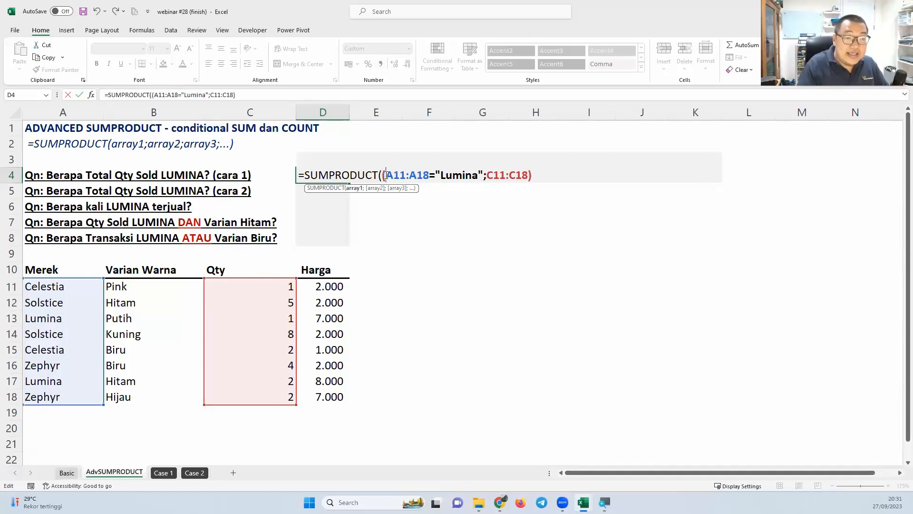
{"action": "left_click", "coordinate": [486, 175]}
{"action": "type", "text": ")"}
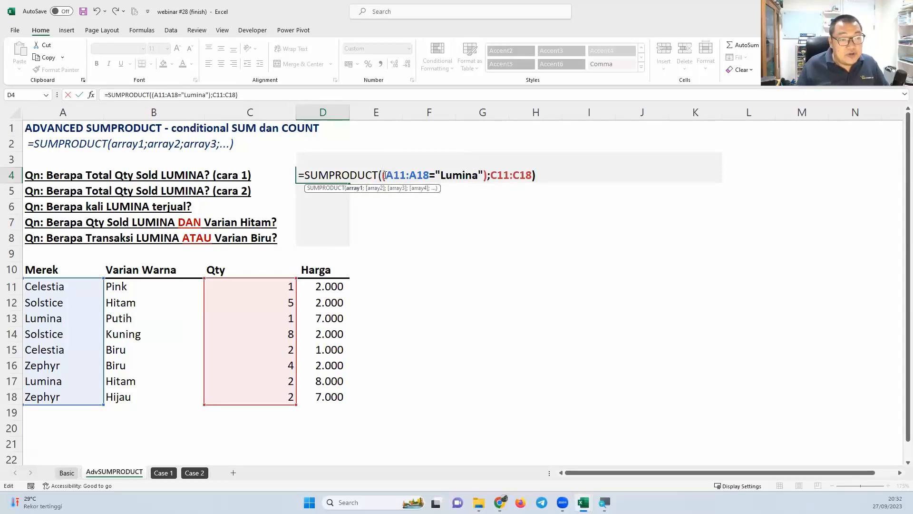
Preview the parenthesised condition's array and put a double minus (--) in front of its opening parenthesis
{"action": "left_click_drag", "start_coordinate": [384, 175], "coordinate": [484, 172]}
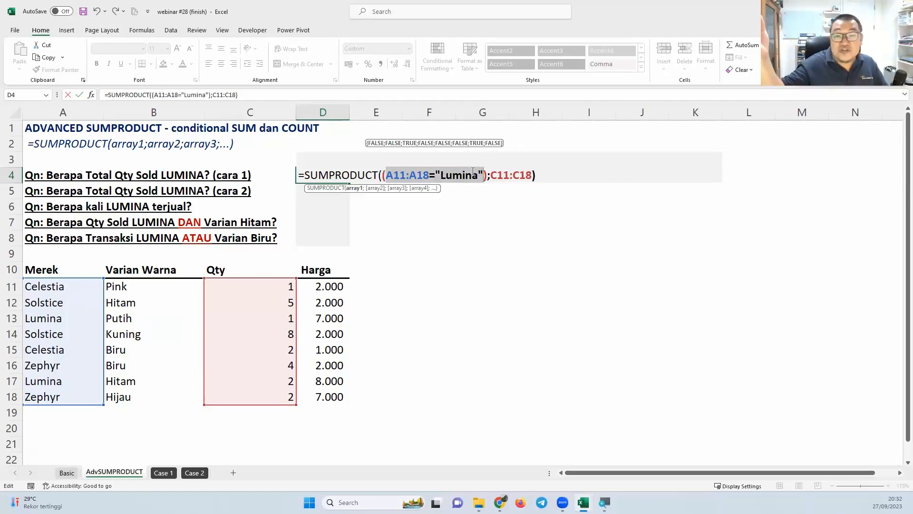
{"action": "left_click", "coordinate": [385, 175]}
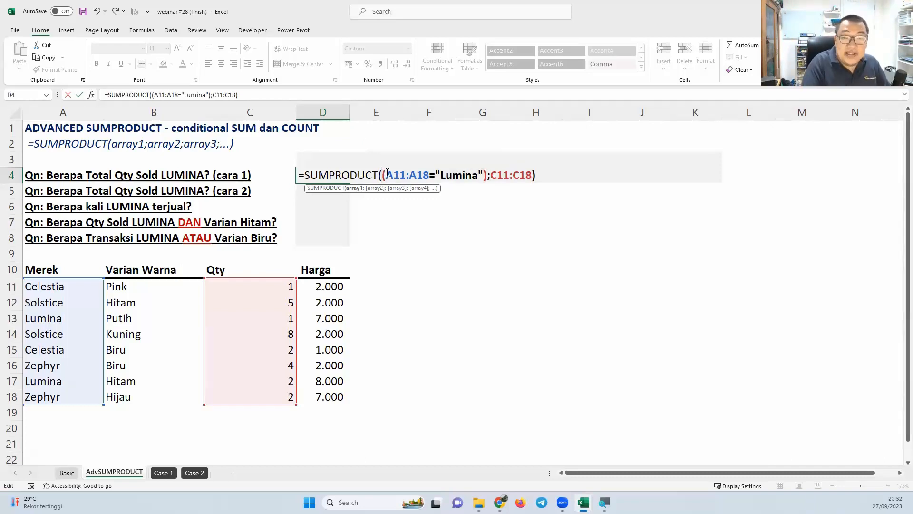
{"action": "type", "text": "--"}
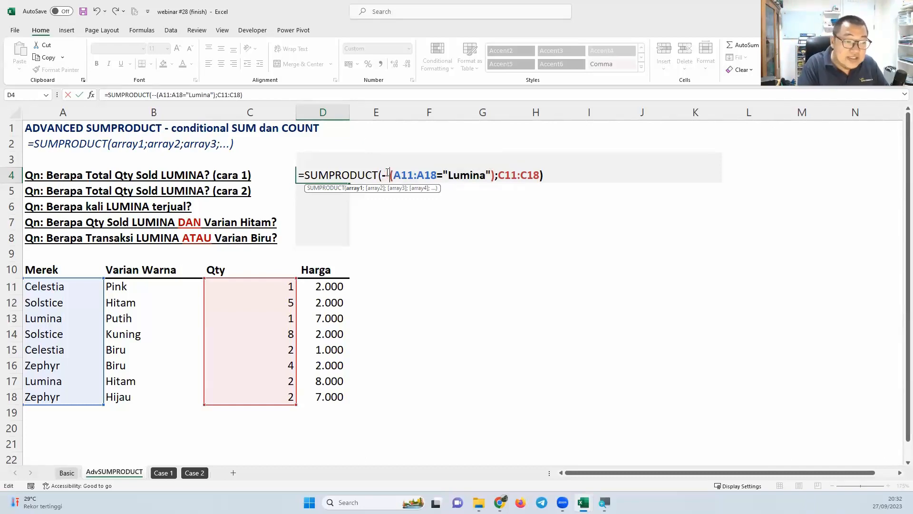
Preview the array returned by --(A11:A18="Lumina") and return the cursor to the formula's end
{"action": "left_click_drag", "start_coordinate": [382, 175], "coordinate": [485, 176]}
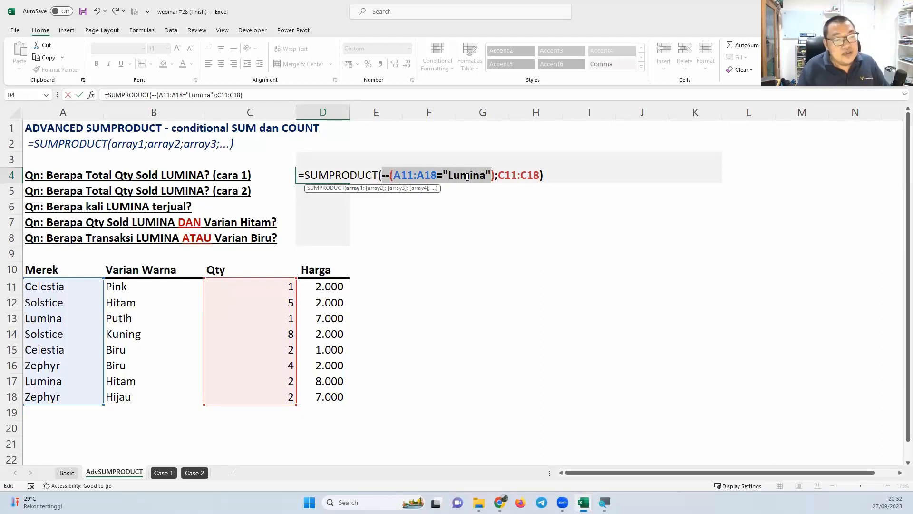
{"action": "left_click", "coordinate": [497, 176], "text": "shift"}
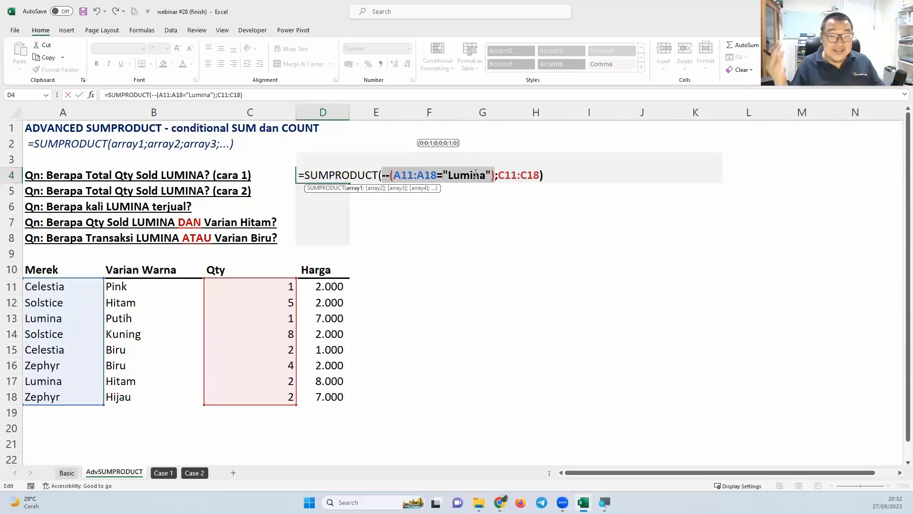
{"action": "left_click", "coordinate": [554, 178]}
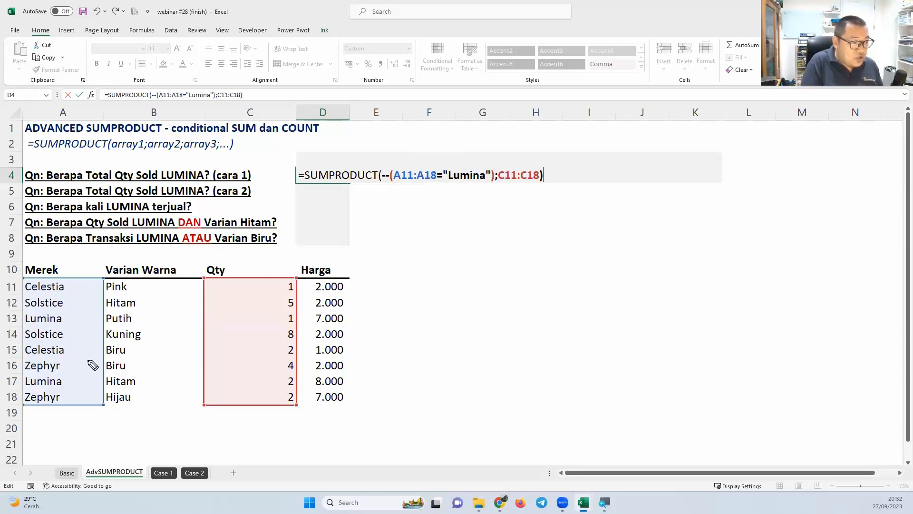
Handwrite 0, 0, 1, 0, 0, 0, 1, 0 beside the Merek rows and draw brackets around these digits and the Qty values
{"action": "left_click_drag", "start_coordinate": [89, 282], "coordinate": [88, 283]}
{"action": "left_click_drag", "start_coordinate": [90, 300], "coordinate": [89, 301]}
{"action": "left_click_drag", "start_coordinate": [89, 315], "coordinate": [89, 328]}
{"action": "left_click_drag", "start_coordinate": [88, 332], "coordinate": [89, 332]}
{"action": "left_click_drag", "start_coordinate": [88, 346], "coordinate": [86, 346]}
{"action": "left_click_drag", "start_coordinate": [87, 365], "coordinate": [85, 401]}
{"action": "mouse_move", "coordinate": [66, 279]}
{"action": "left_mouse_down"}
{"action": "mouse_move", "coordinate": [70, 367]}
{"action": "mouse_move", "coordinate": [83, 400]}
{"action": "left_mouse_up"}
{"action": "mouse_move", "coordinate": [97, 276]}
{"action": "left_mouse_down"}
{"action": "mouse_move", "coordinate": [120, 395]}
{"action": "mouse_move", "coordinate": [113, 409]}
{"action": "left_mouse_up"}
{"action": "mouse_move", "coordinate": [276, 275]}
{"action": "left_mouse_down"}
{"action": "mouse_move", "coordinate": [281, 400]}
{"action": "mouse_move", "coordinate": [297, 400]}
{"action": "left_mouse_up"}
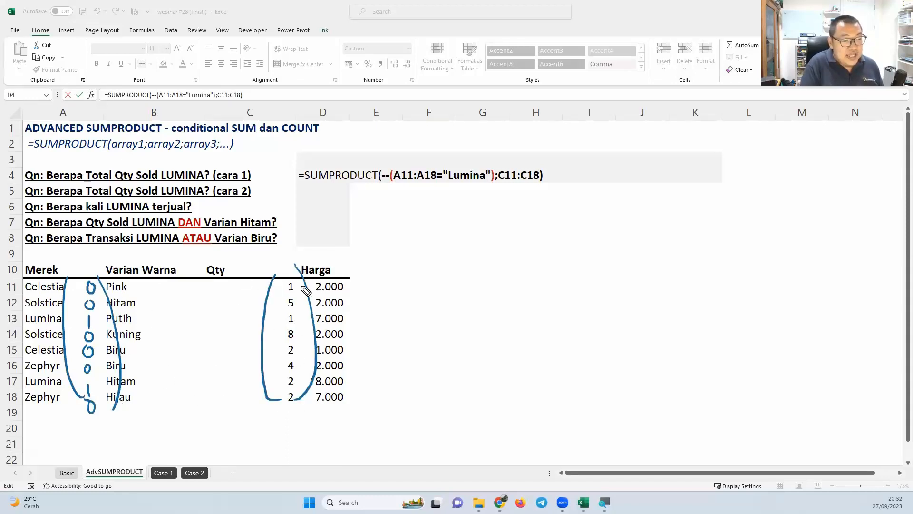
Sketch an equals sign and a bracketed column 0, 0, 1, 2, with an arrow linking row 17's 1 to its Qty
{"action": "left_click_drag", "start_coordinate": [380, 287], "coordinate": [389, 286]}
{"action": "mouse_move", "coordinate": [381, 296]}
{"action": "left_mouse_down"}
{"action": "mouse_move", "coordinate": [389, 293]}
{"action": "mouse_move", "coordinate": [425, 394]}
{"action": "left_mouse_up"}
{"action": "left_click_drag", "start_coordinate": [438, 275], "coordinate": [440, 352]}
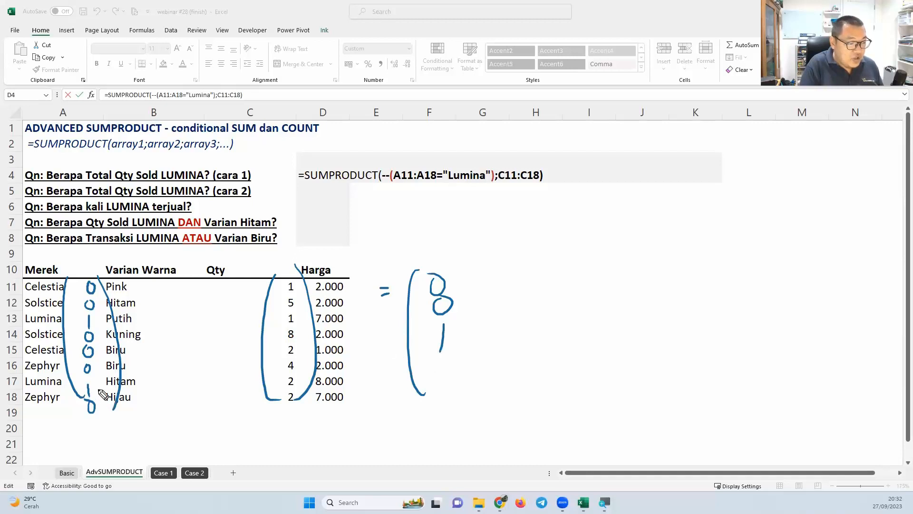
{"action": "mouse_move", "coordinate": [95, 386]}
{"action": "left_mouse_down"}
{"action": "mouse_move", "coordinate": [282, 380]}
{"action": "mouse_move", "coordinate": [262, 393]}
{"action": "left_mouse_up"}
{"action": "left_click_drag", "start_coordinate": [436, 379], "coordinate": [447, 400]}
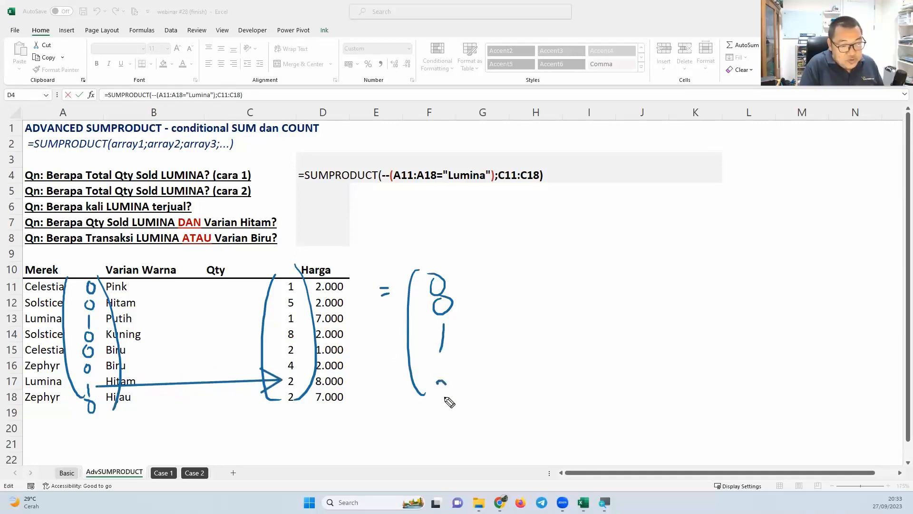
{"action": "left_click_drag", "start_coordinate": [464, 265], "coordinate": [487, 410]}
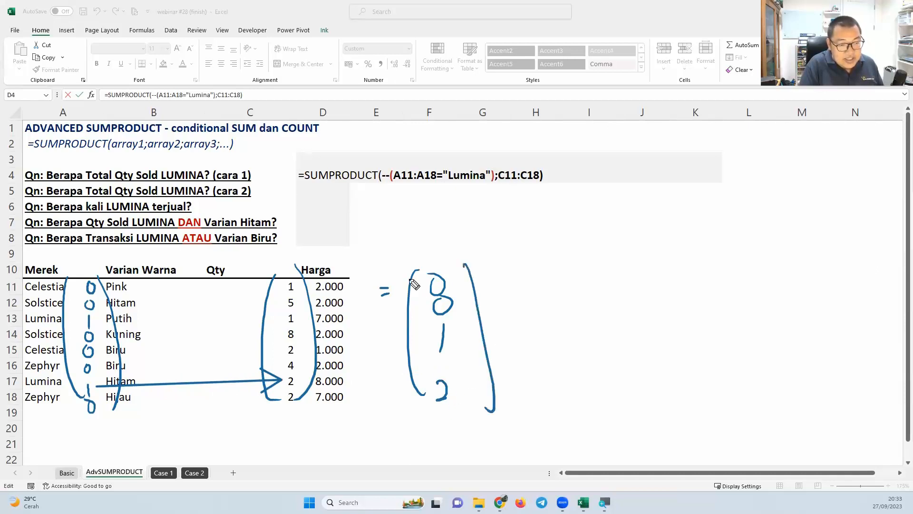
Circle the handwritten 1 and 2 in the product column and write "= 3" beside its closing bracket
{"action": "mouse_move", "coordinate": [456, 339]}
{"action": "left_mouse_down"}
{"action": "mouse_move", "coordinate": [423, 320]}
{"action": "mouse_move", "coordinate": [446, 337]}
{"action": "left_mouse_up"}
{"action": "mouse_move", "coordinate": [434, 370]}
{"action": "left_mouse_down"}
{"action": "mouse_move", "coordinate": [455, 377]}
{"action": "mouse_move", "coordinate": [428, 369]}
{"action": "left_mouse_up"}
{"action": "mouse_move", "coordinate": [493, 310]}
{"action": "left_mouse_down"}
{"action": "mouse_move", "coordinate": [507, 309]}
{"action": "mouse_move", "coordinate": [508, 320]}
{"action": "left_mouse_up"}
{"action": "mouse_move", "coordinate": [532, 300]}
{"action": "left_mouse_down"}
{"action": "mouse_move", "coordinate": [542, 312]}
{"action": "mouse_move", "coordinate": [531, 327]}
{"action": "left_mouse_up"}
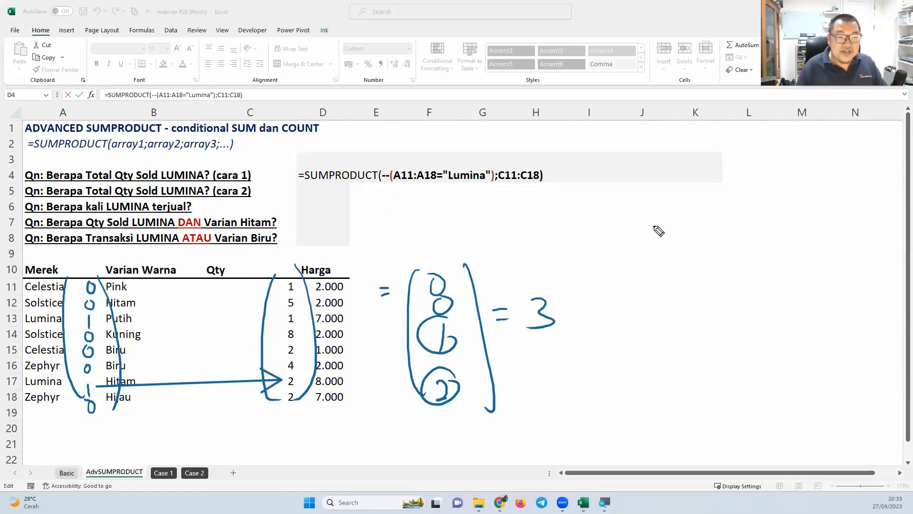
Commit the SUMPRODUCT formula in D4 and inspect its formula text in E4
{"action": "left_click", "coordinate": [531, 178]}
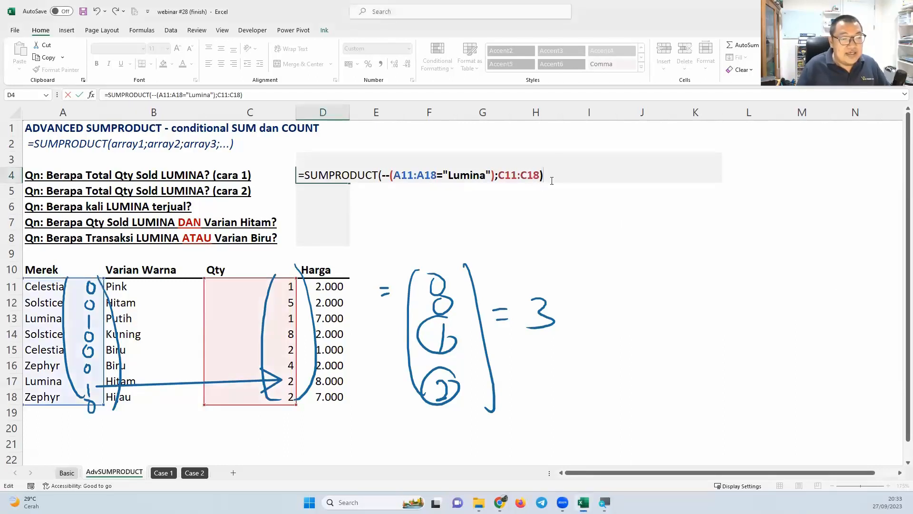
{"action": "key", "text": "Return"}
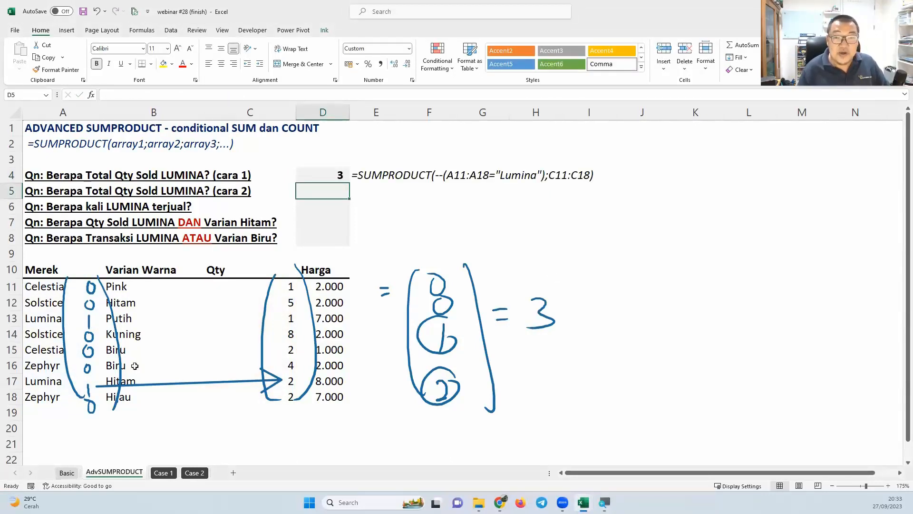
{"action": "left_click", "coordinate": [442, 172]}
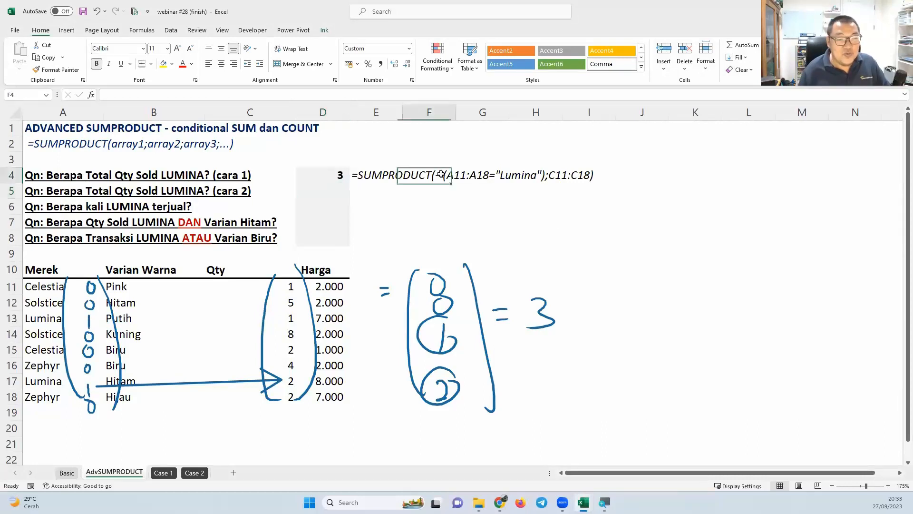
{"action": "left_click", "coordinate": [371, 172]}
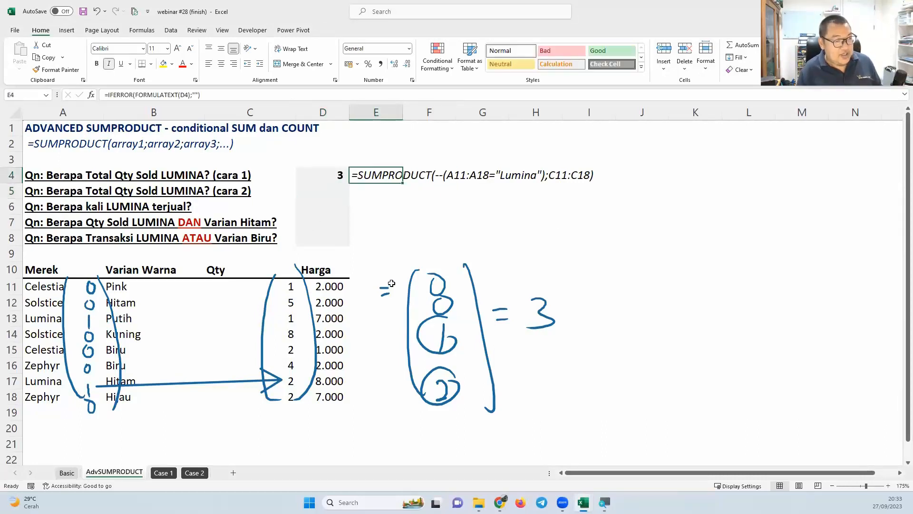
Start the formula =SUMPRODUCT((A11:A18="Lumina") in D5 for the second Total Qty Sold LUMINA method
{"action": "left_click", "coordinate": [341, 190]}
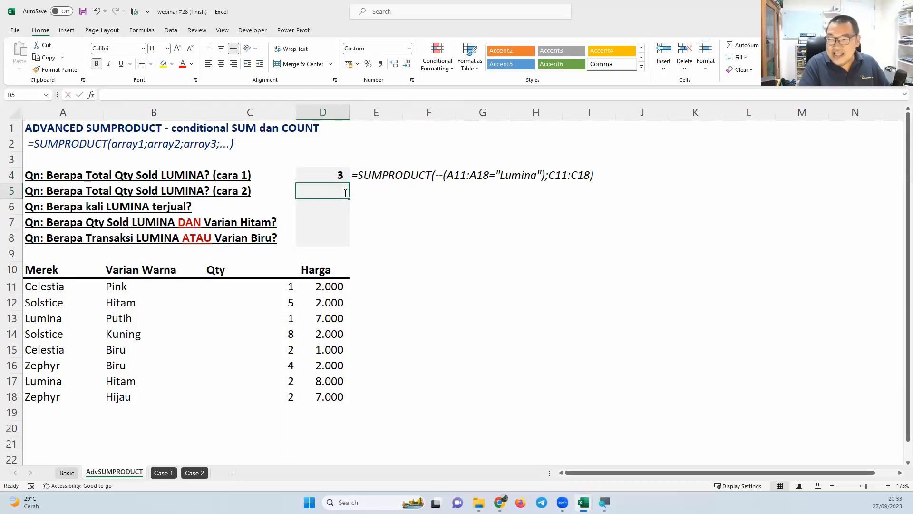
{"action": "type", "text": "=sumpr"}
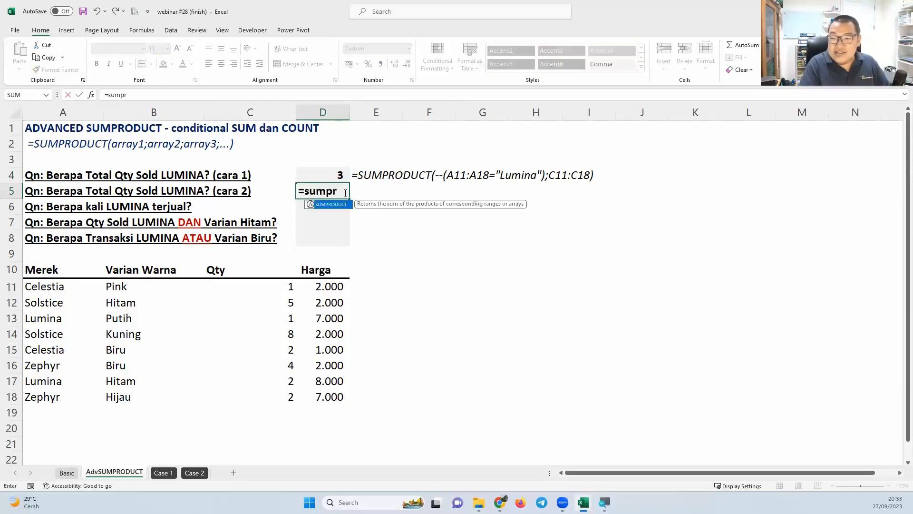
{"action": "key", "text": "Tab"}
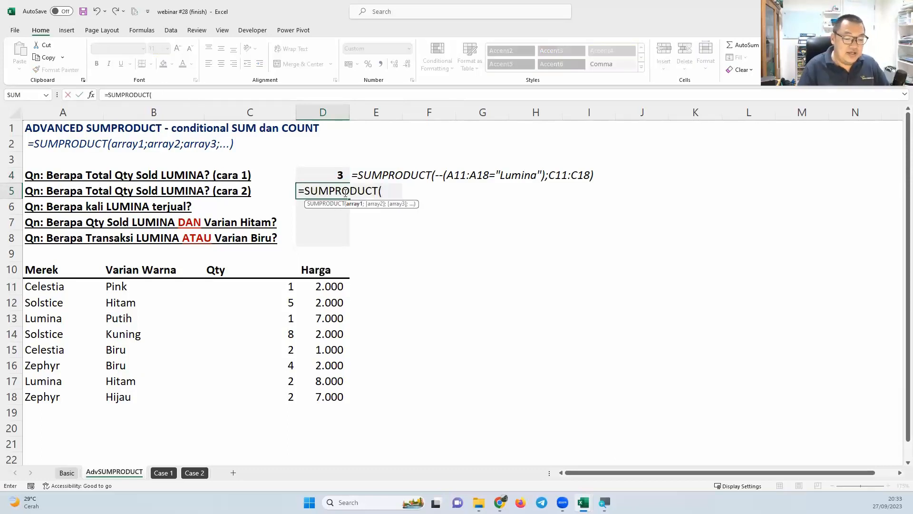
{"action": "type", "text": "("}
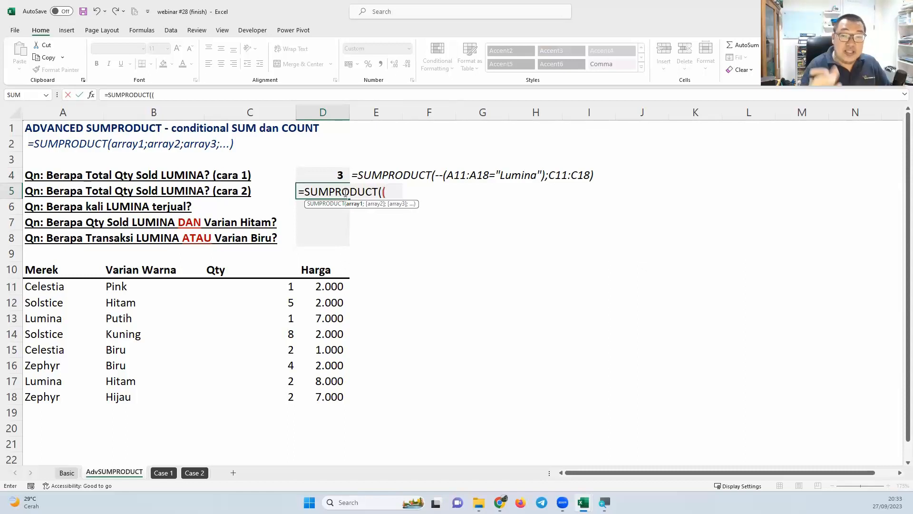
{"action": "left_click_drag", "start_coordinate": [66, 285], "coordinate": [59, 396]}
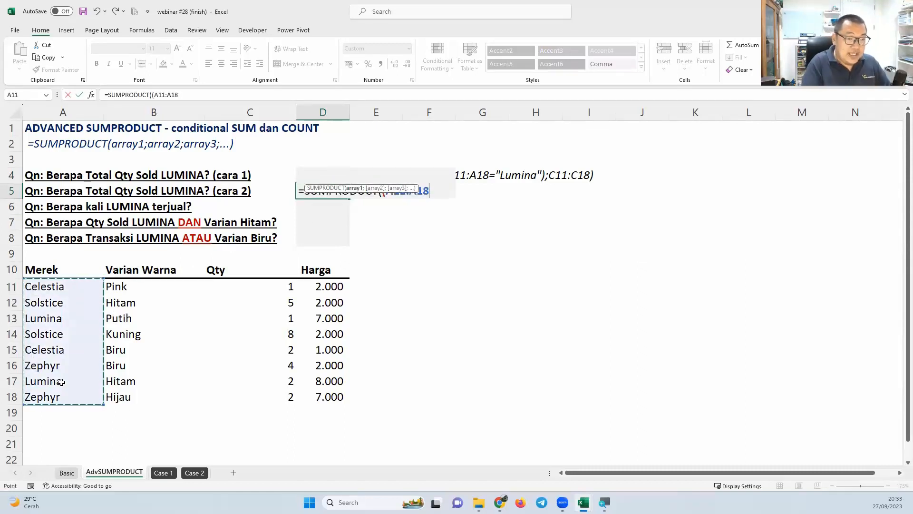
{"action": "type", "text": "="}
{"action": "type", "text": "\"L"}
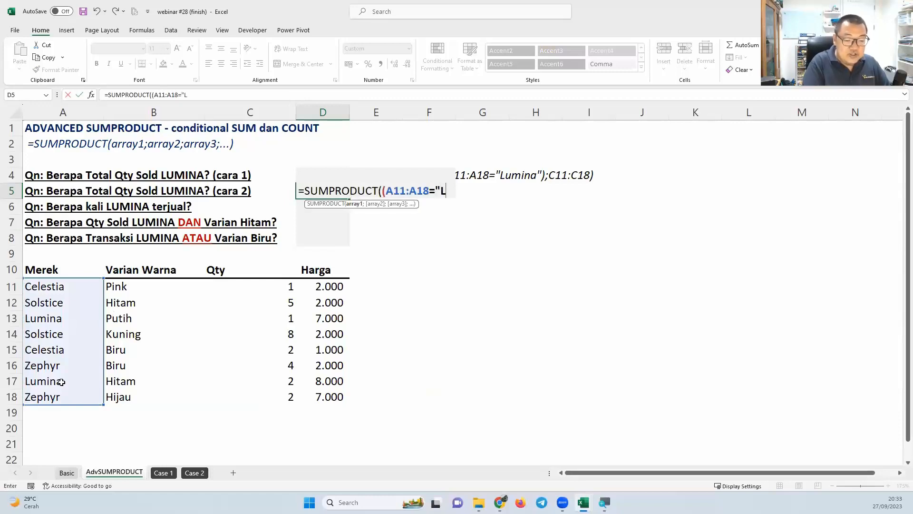
{"action": "type", "text": "umina\""}
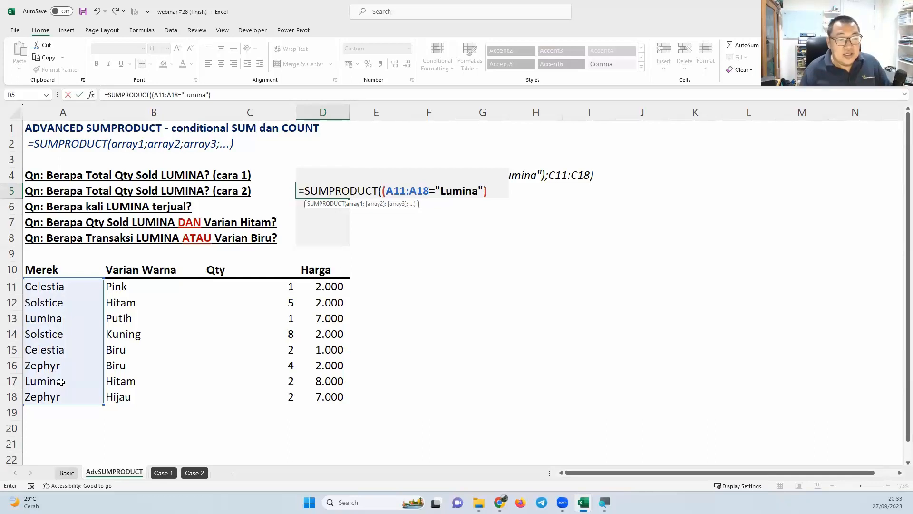
Preview the Lumina condition's array in D5, and complete the formula by multiplying the condition by (C11:C18)
{"action": "left_click", "coordinate": [382, 190], "text": "shift"}
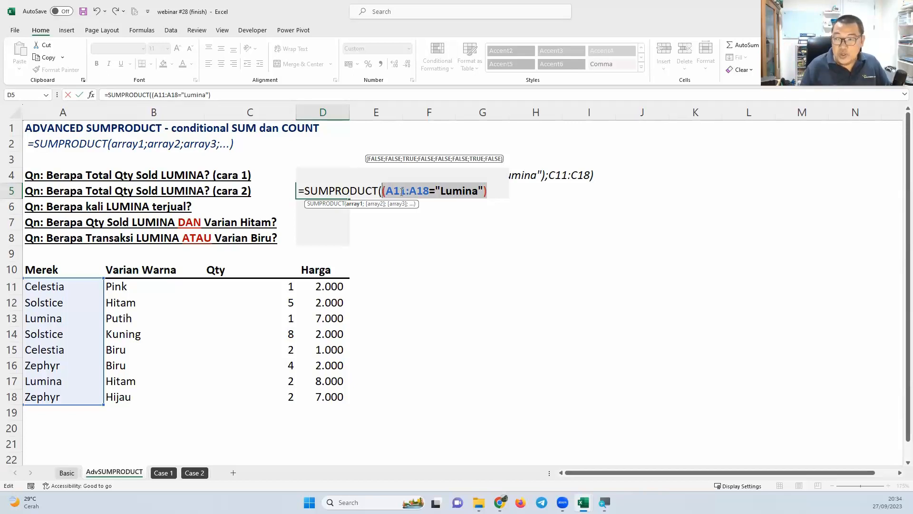
{"action": "left_click", "coordinate": [493, 191]}
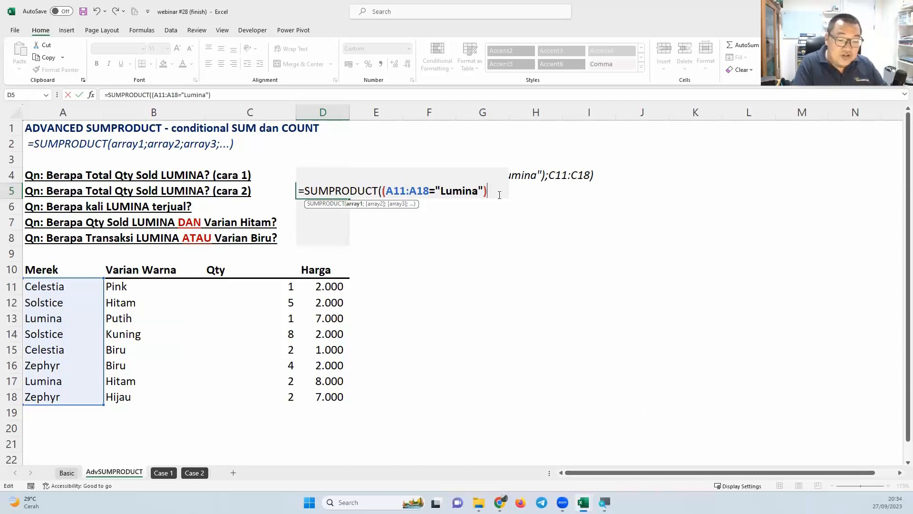
{"action": "type", "text": "*("}
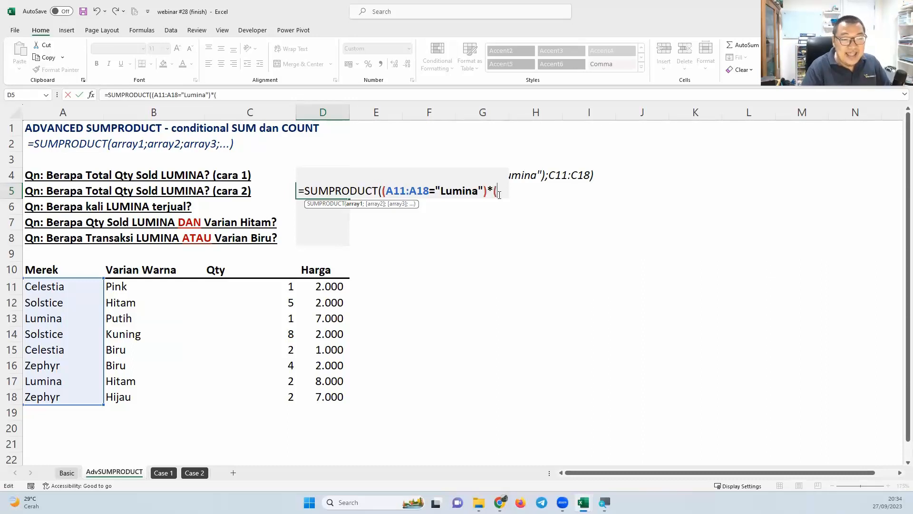
{"action": "left_click_drag", "start_coordinate": [292, 287], "coordinate": [272, 395]}
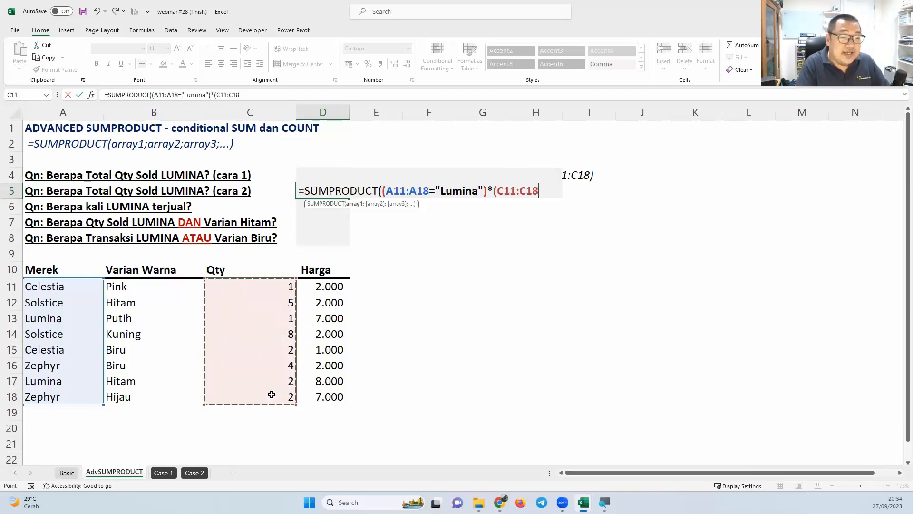
{"action": "type", "text": ")"}
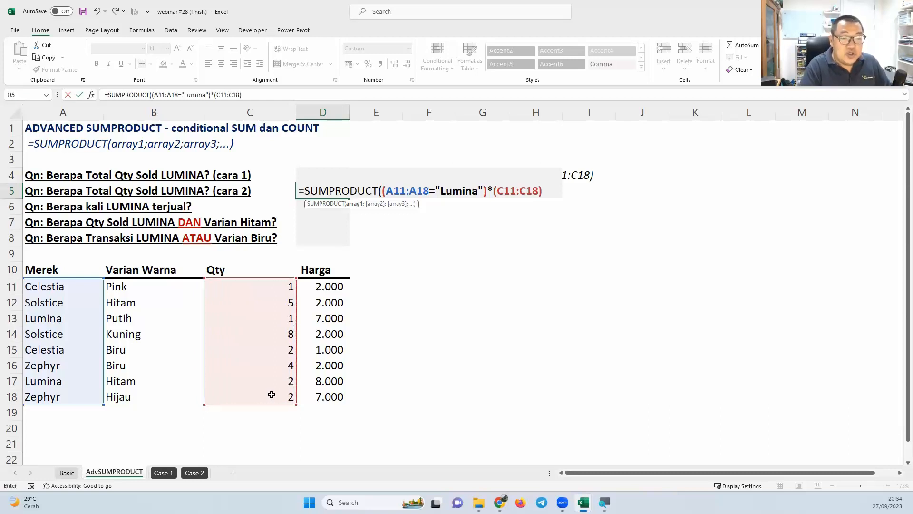
{"action": "type", "text": ")"}
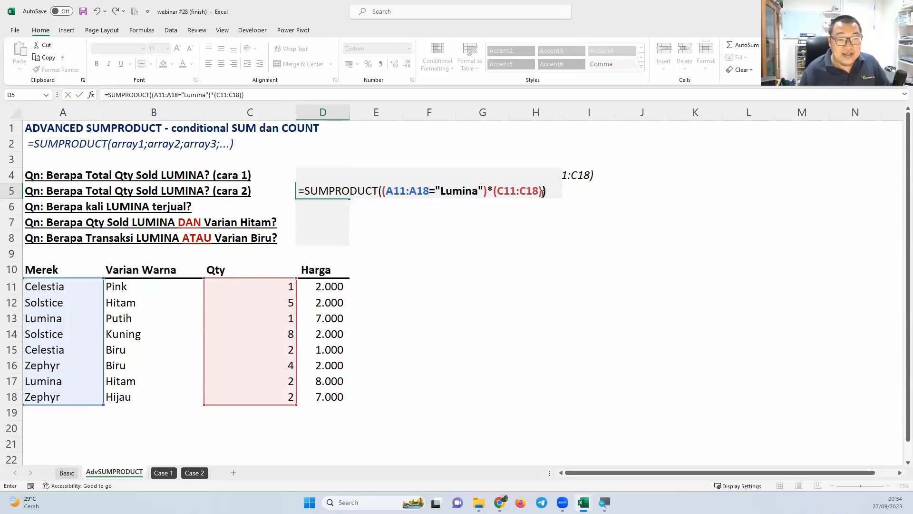
Preview the (C11:C18) array and the whole multiplied expression, and commit the D5 formula
{"action": "left_click_drag", "start_coordinate": [542, 193], "coordinate": [495, 193]}
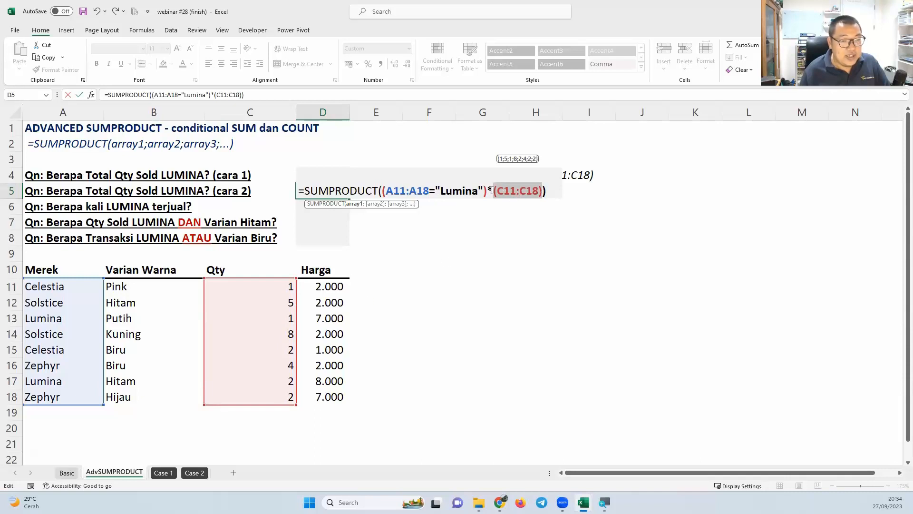
{"action": "left_click_drag", "start_coordinate": [382, 190], "coordinate": [544, 192]}
{"action": "left_click", "coordinate": [553, 192]}
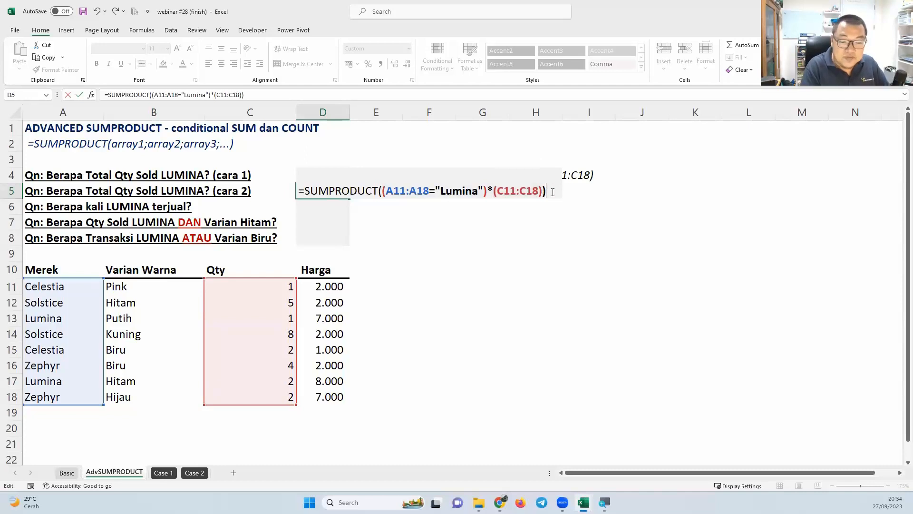
{"action": "key", "text": "Return"}
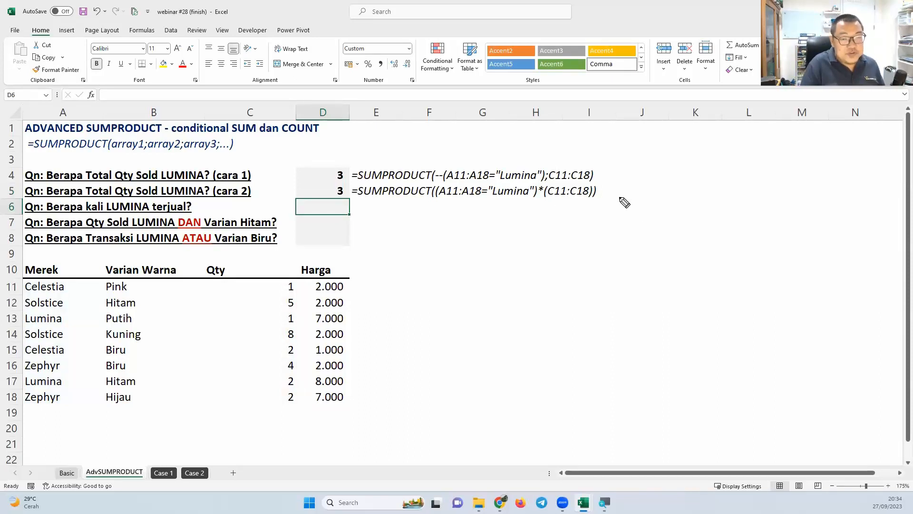
Draw a tick after the D4 formula text with an arrow to the row 2 syntax, and underline array1 and array2
{"action": "mouse_move", "coordinate": [607, 174]}
{"action": "left_mouse_down"}
{"action": "mouse_move", "coordinate": [629, 163]}
{"action": "mouse_move", "coordinate": [545, 145]}
{"action": "left_mouse_up"}
{"action": "mouse_move", "coordinate": [414, 145]}
{"action": "left_mouse_down"}
{"action": "mouse_move", "coordinate": [238, 149]}
{"action": "mouse_move", "coordinate": [242, 142]}
{"action": "mouse_move", "coordinate": [244, 155]}
{"action": "left_mouse_up"}
{"action": "left_click_drag", "start_coordinate": [115, 154], "coordinate": [136, 154]}
{"action": "left_click_drag", "start_coordinate": [156, 152], "coordinate": [172, 150]}
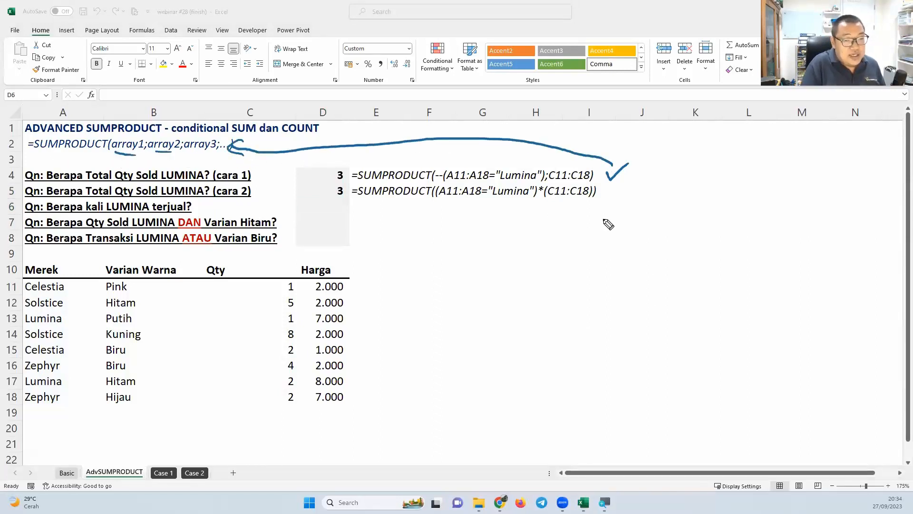
Draw an arrow from the row 5 formula text to a handwritten "array" with circled 1, and underline both multiplied ranges
{"action": "left_click_drag", "start_coordinate": [608, 193], "coordinate": [640, 191]}
{"action": "mouse_move", "coordinate": [631, 186]}
{"action": "left_mouse_down"}
{"action": "mouse_move", "coordinate": [633, 197]}
{"action": "mouse_move", "coordinate": [666, 186]}
{"action": "mouse_move", "coordinate": [704, 216]}
{"action": "left_mouse_up"}
{"action": "left_click_drag", "start_coordinate": [716, 185], "coordinate": [730, 167]}
{"action": "left_click_drag", "start_coordinate": [731, 166], "coordinate": [731, 195]}
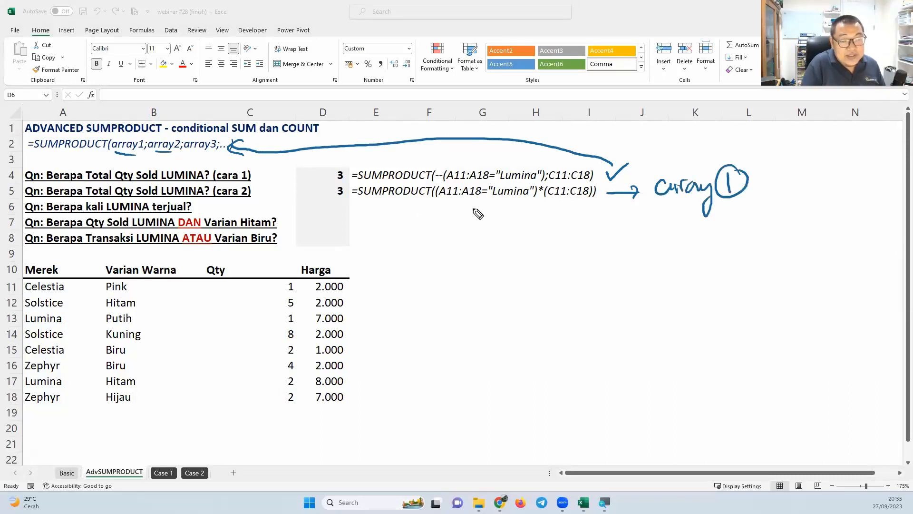
{"action": "left_click_drag", "start_coordinate": [439, 200], "coordinate": [586, 202]}
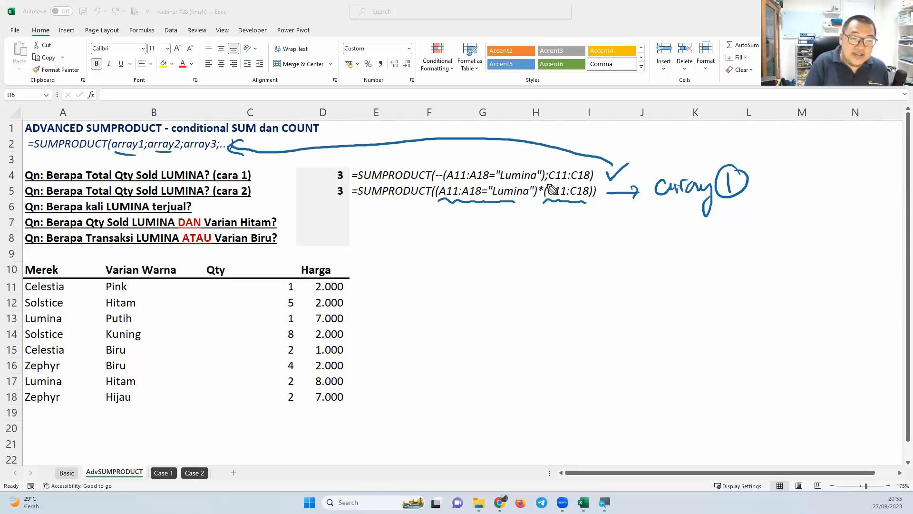
Circle the asterisk in the row 5 formula text and sketch a bracketed T, F, T column followed by a multiplication sign
{"action": "mouse_move", "coordinate": [548, 183]}
{"action": "left_mouse_down"}
{"action": "mouse_move", "coordinate": [534, 189]}
{"action": "mouse_move", "coordinate": [551, 202]}
{"action": "mouse_move", "coordinate": [505, 299]}
{"action": "left_mouse_up"}
{"action": "mouse_move", "coordinate": [544, 210]}
{"action": "left_mouse_down"}
{"action": "mouse_move", "coordinate": [544, 296]}
{"action": "mouse_move", "coordinate": [523, 228]}
{"action": "mouse_move", "coordinate": [529, 214]}
{"action": "mouse_move", "coordinate": [520, 257]}
{"action": "left_mouse_up"}
{"action": "mouse_move", "coordinate": [516, 242]}
{"action": "left_mouse_down"}
{"action": "mouse_move", "coordinate": [531, 241]}
{"action": "mouse_move", "coordinate": [526, 263]}
{"action": "left_mouse_up"}
{"action": "left_click_drag", "start_coordinate": [518, 264], "coordinate": [519, 277]}
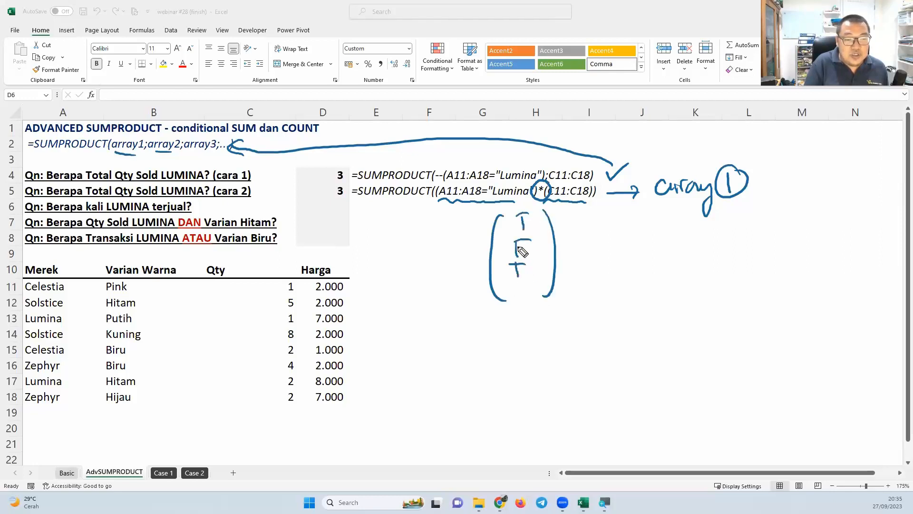
{"action": "left_click_drag", "start_coordinate": [563, 255], "coordinate": [582, 247]}
{"action": "left_click_drag", "start_coordinate": [567, 245], "coordinate": [575, 258]}
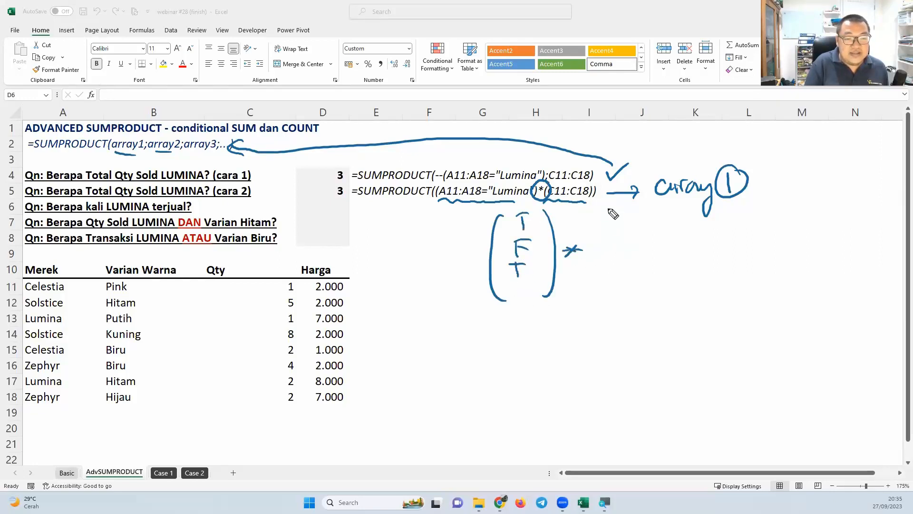
Sketch a second bracketed array of dashes, an equals sign, and a bracketed result array with placeholder dashes and dots
{"action": "left_click_drag", "start_coordinate": [606, 209], "coordinate": [601, 301]}
{"action": "left_click_drag", "start_coordinate": [643, 212], "coordinate": [639, 303]}
{"action": "mouse_move", "coordinate": [614, 220]}
{"action": "left_mouse_down"}
{"action": "mouse_move", "coordinate": [631, 223]}
{"action": "mouse_move", "coordinate": [626, 266]}
{"action": "left_mouse_up"}
{"action": "left_click_drag", "start_coordinate": [612, 287], "coordinate": [623, 285]}
{"action": "left_click_drag", "start_coordinate": [675, 257], "coordinate": [682, 255]}
{"action": "left_click_drag", "start_coordinate": [675, 265], "coordinate": [682, 263]}
{"action": "left_click_drag", "start_coordinate": [709, 218], "coordinate": [721, 309]}
{"action": "left_click_drag", "start_coordinate": [741, 219], "coordinate": [740, 287]}
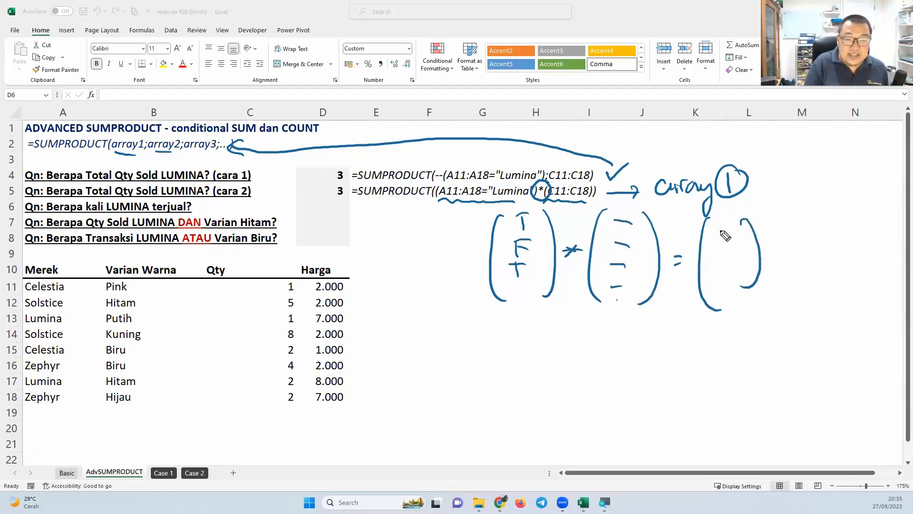
{"action": "left_click_drag", "start_coordinate": [720, 232], "coordinate": [736, 233]}
{"action": "left_click_drag", "start_coordinate": [721, 246], "coordinate": [730, 244]}
{"action": "left_click", "coordinate": [722, 261]}
{"action": "left_click", "coordinate": [722, 298]}
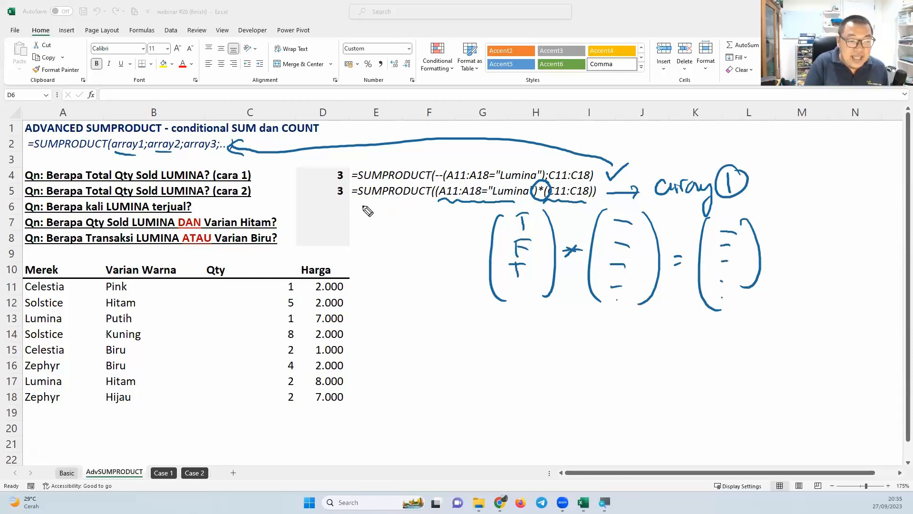
Underline SUMPRODUCT in row 5, circle the sketched result array with an arrow back to it, and clear all the ink annotations
{"action": "left_click_drag", "start_coordinate": [358, 204], "coordinate": [390, 206]}
{"action": "left_click_drag", "start_coordinate": [764, 246], "coordinate": [761, 248]}
{"action": "mouse_move", "coordinate": [708, 322]}
{"action": "left_mouse_down"}
{"action": "mouse_move", "coordinate": [640, 355]}
{"action": "mouse_move", "coordinate": [399, 251]}
{"action": "mouse_move", "coordinate": [368, 208]}
{"action": "left_mouse_up"}
{"action": "mouse_move", "coordinate": [382, 202]}
{"action": "left_mouse_down"}
{"action": "mouse_move", "coordinate": [353, 220]}
{"action": "mouse_move", "coordinate": [360, 224]}
{"action": "left_mouse_up"}
{"action": "left_click_drag", "start_coordinate": [372, 207], "coordinate": [357, 207]}
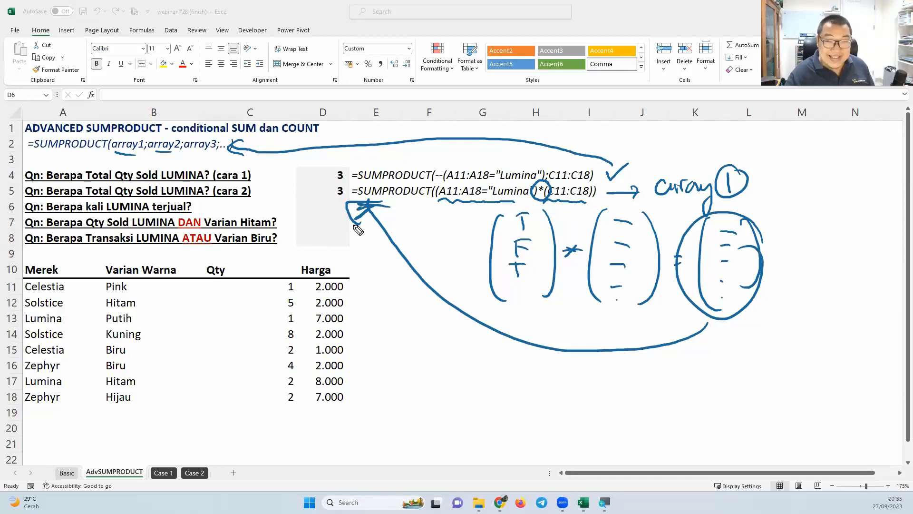
{"action": "key", "text": "Escape"}
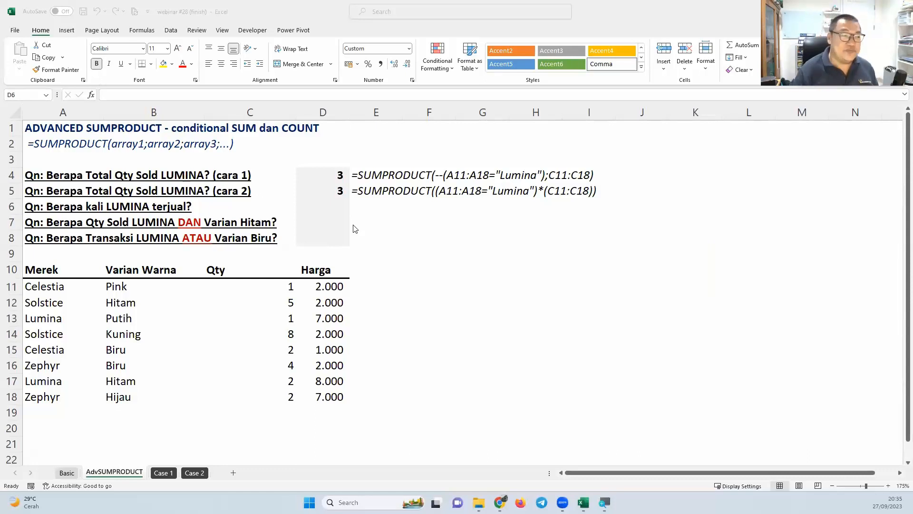
{"action": "left_click", "coordinate": [66, 209]}
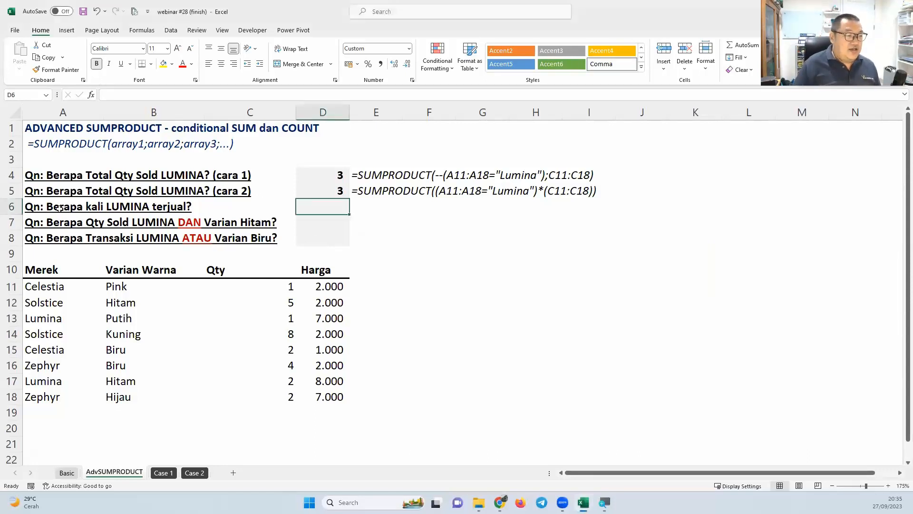
Select the answer cell D6 for the LUMINA sales-count question and circle COUNT in the sheet title with blue ink
{"action": "left_click", "coordinate": [59, 208]}
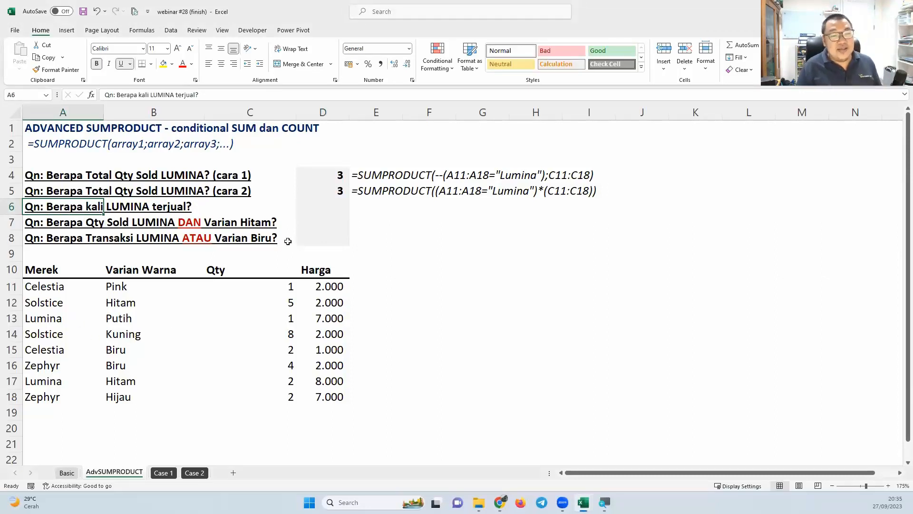
{"action": "left_click", "coordinate": [338, 204]}
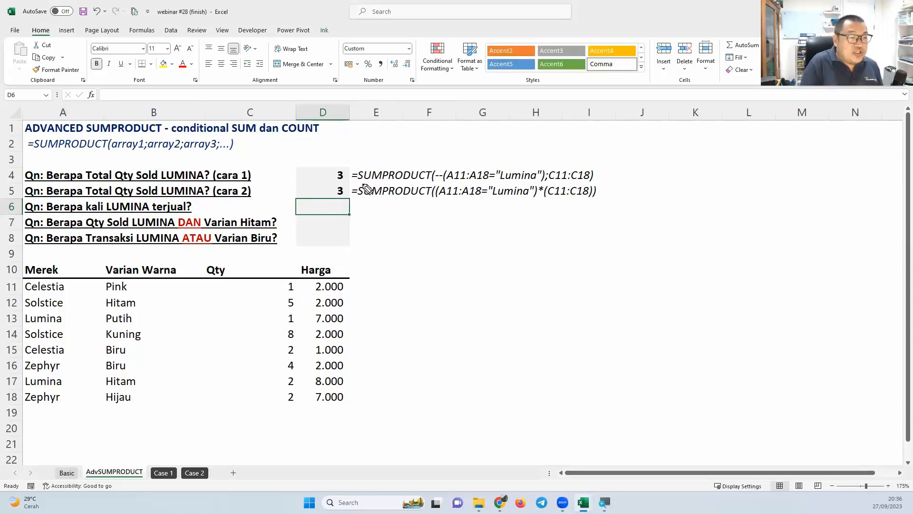
{"action": "mouse_move", "coordinate": [331, 121]}
{"action": "left_mouse_down"}
{"action": "mouse_move", "coordinate": [266, 132]}
{"action": "mouse_move", "coordinate": [329, 137]}
{"action": "left_mouse_up"}
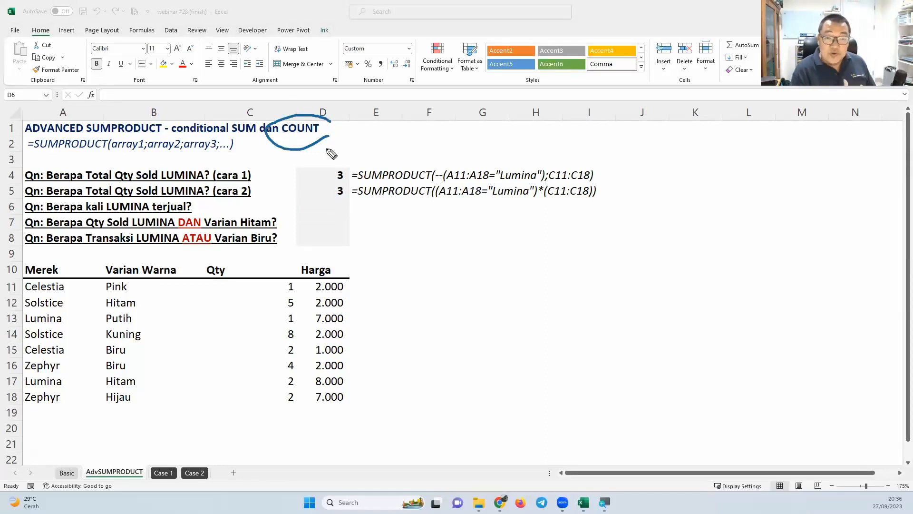
Clear the ink and enter =SUMPRODUCT((A11:A18="Lumina")) in D6
{"action": "left_click", "coordinate": [338, 212]}
{"action": "type", "text": "=sumpro"}
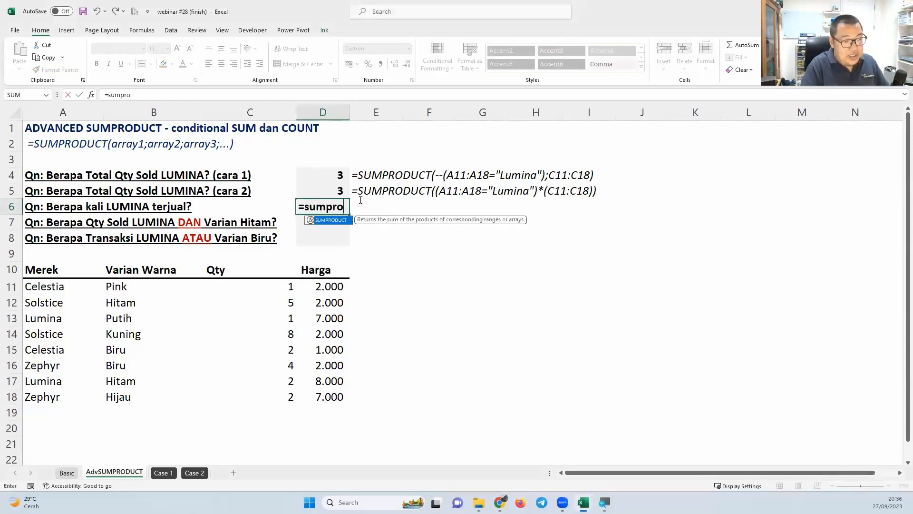
{"action": "key", "text": "Tab"}
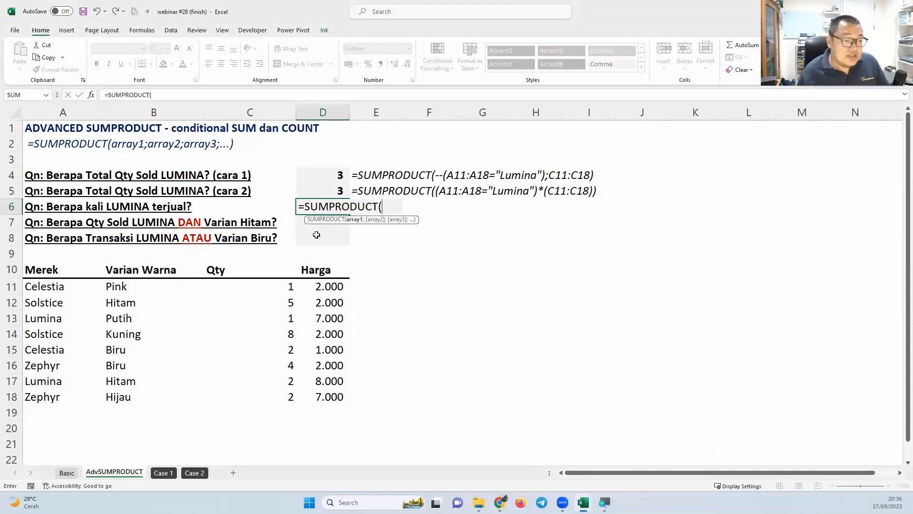
{"action": "type", "text": "("}
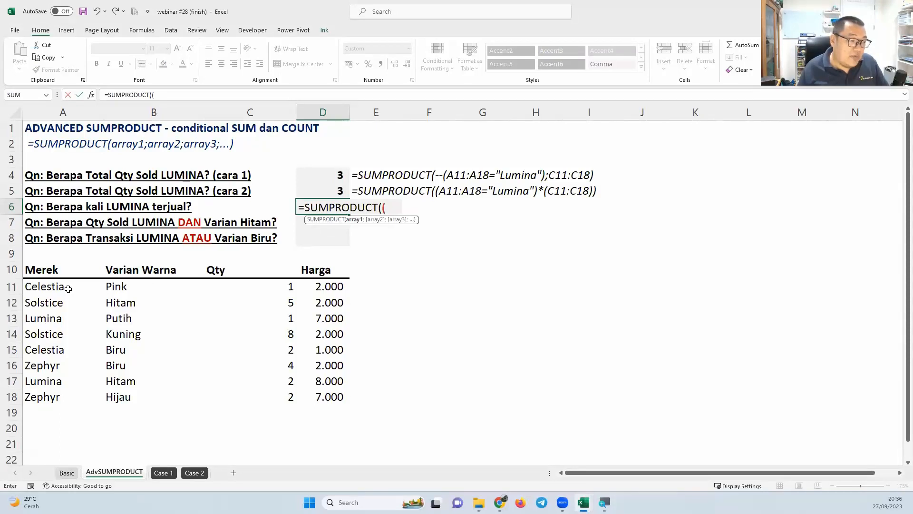
{"action": "left_click_drag", "start_coordinate": [68, 289], "coordinate": [81, 397]}
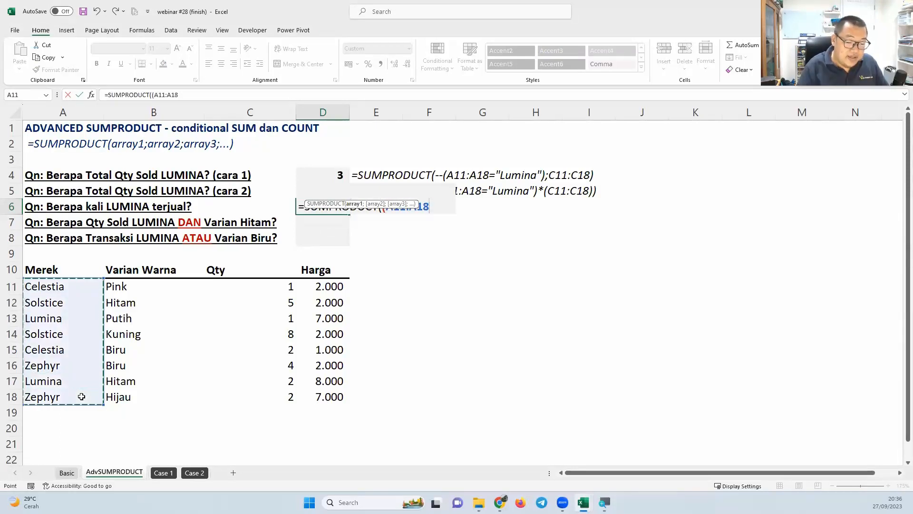
{"action": "type", "text": "=\"Lumina"}
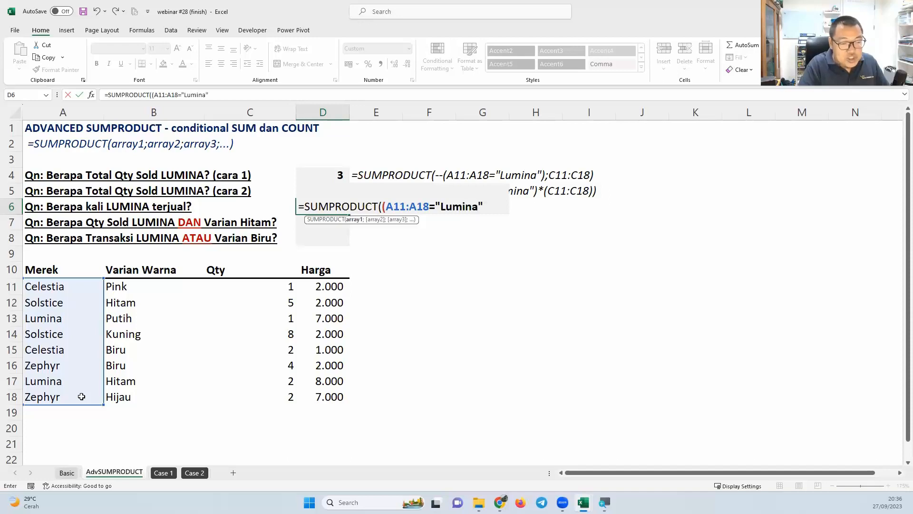
{"action": "type", "text": "\"))"}
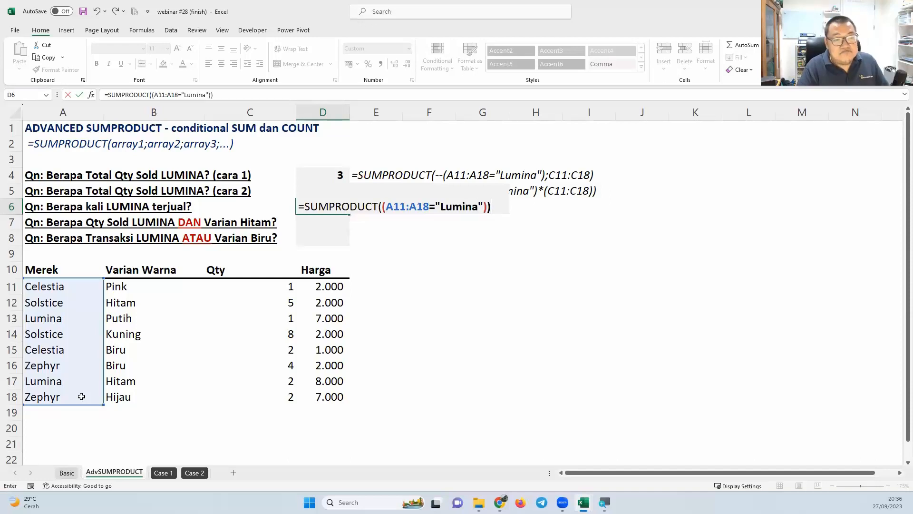
{"action": "key", "text": "Return"}
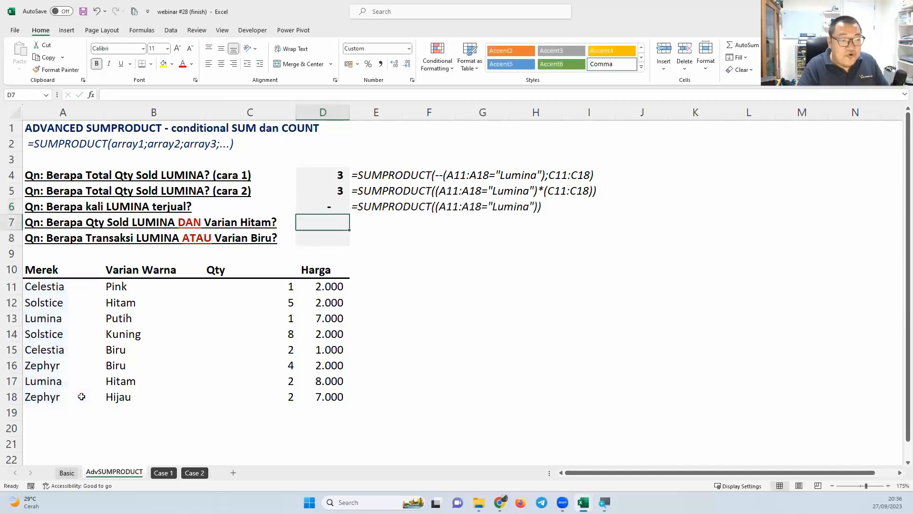
Preview the condition's array in the D6 formula and insert a double minus before it, giving =SUMPRODUCT(--(A11:A18="Lumina"))
{"action": "key", "text": "Up"}
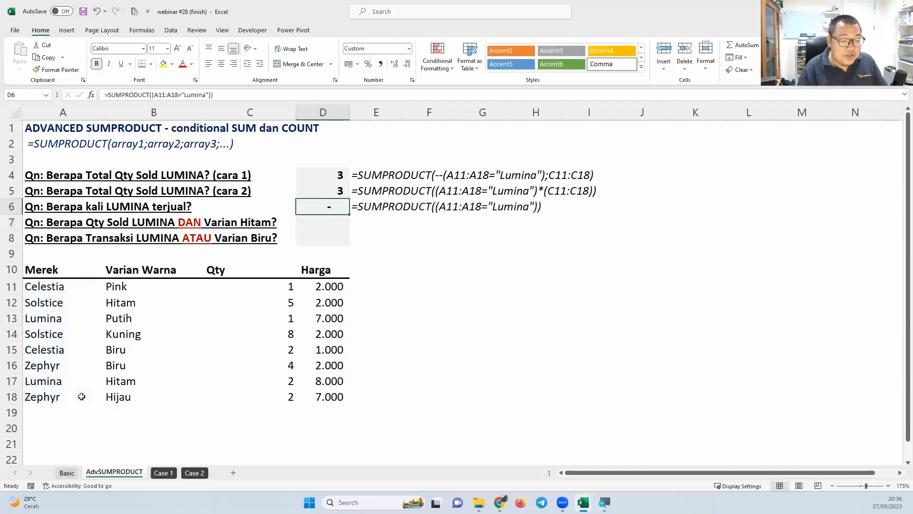
{"action": "key", "text": "F2"}
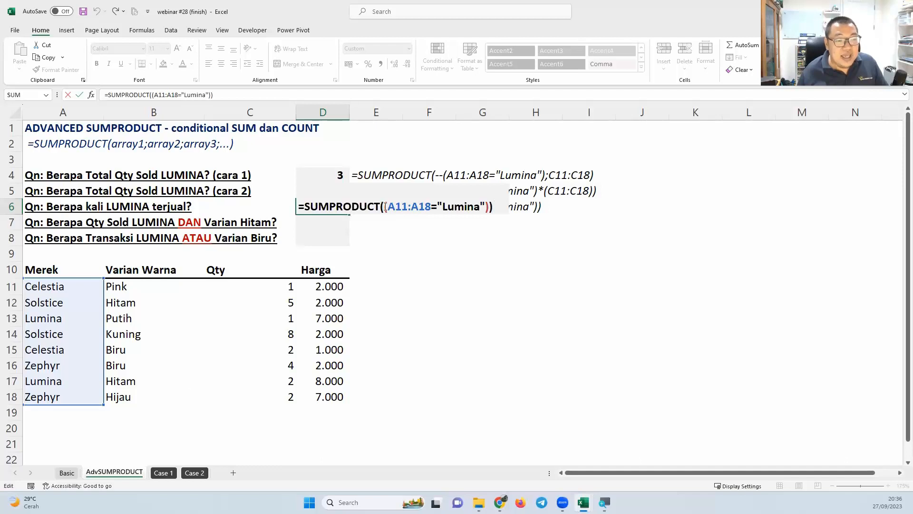
{"action": "left_click_drag", "start_coordinate": [385, 207], "coordinate": [489, 211]}
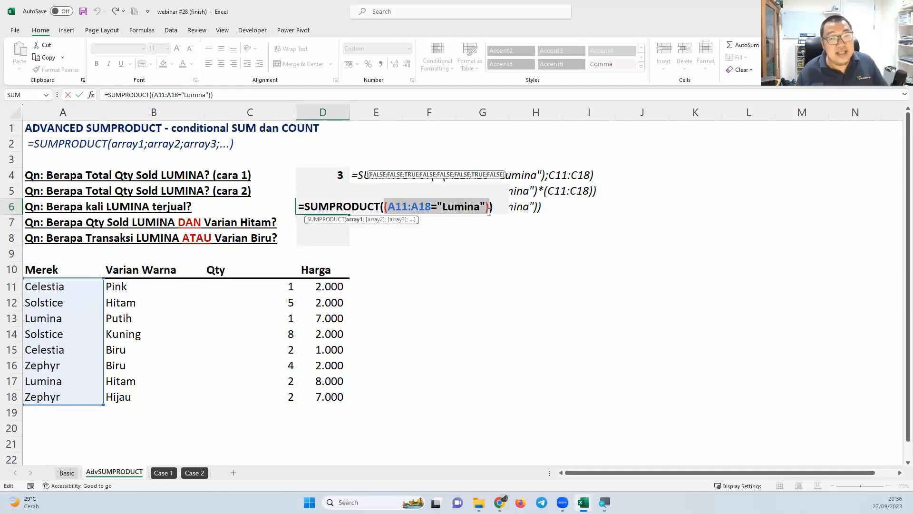
{"action": "left_click", "coordinate": [384, 206]}
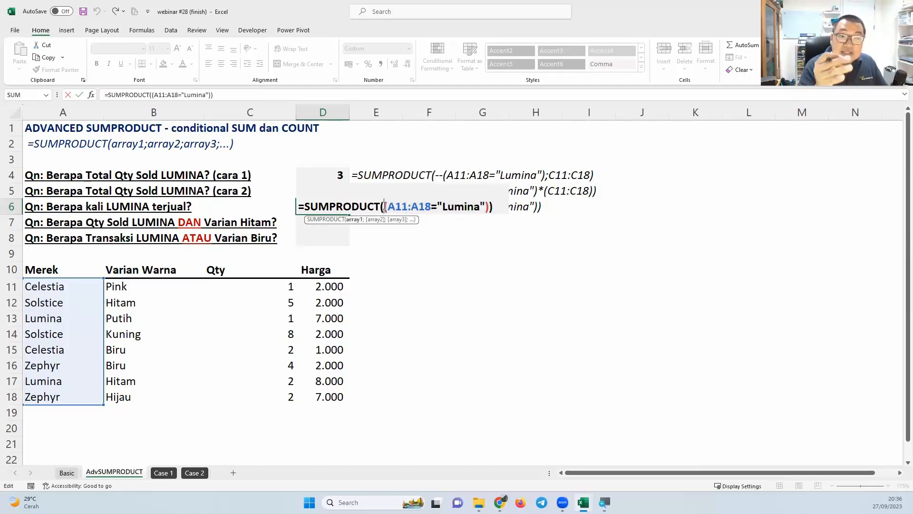
{"action": "type", "text": "--"}
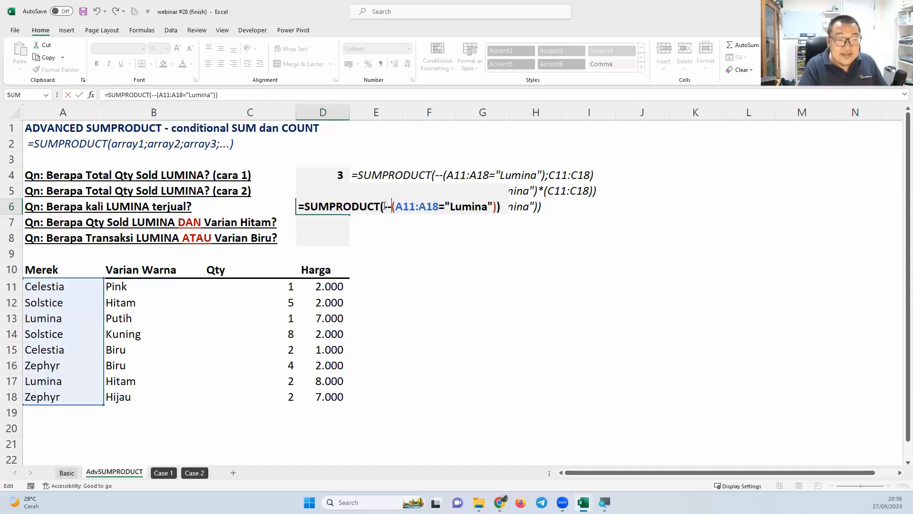
{"action": "key", "text": "Return"}
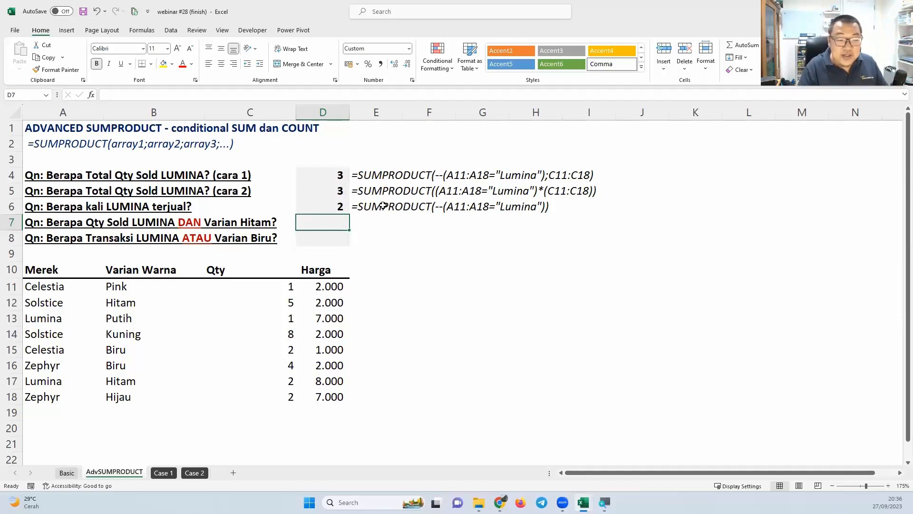
Replace the double minus in D6 with a multiplication by 1, giving =SUMPRODUCT((A11:A18="Lumina")*1)
{"action": "key", "text": "Up"}
{"action": "key", "text": "F2"}
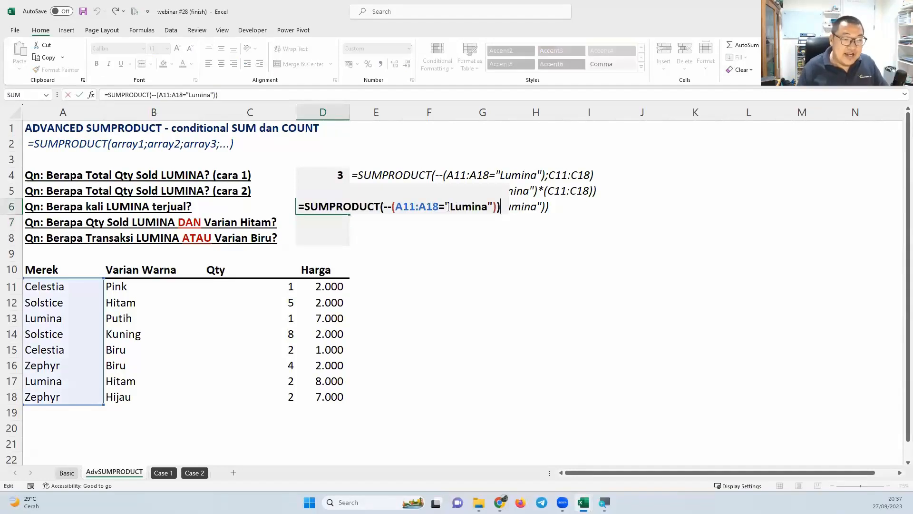
{"action": "left_click", "coordinate": [391, 206]}
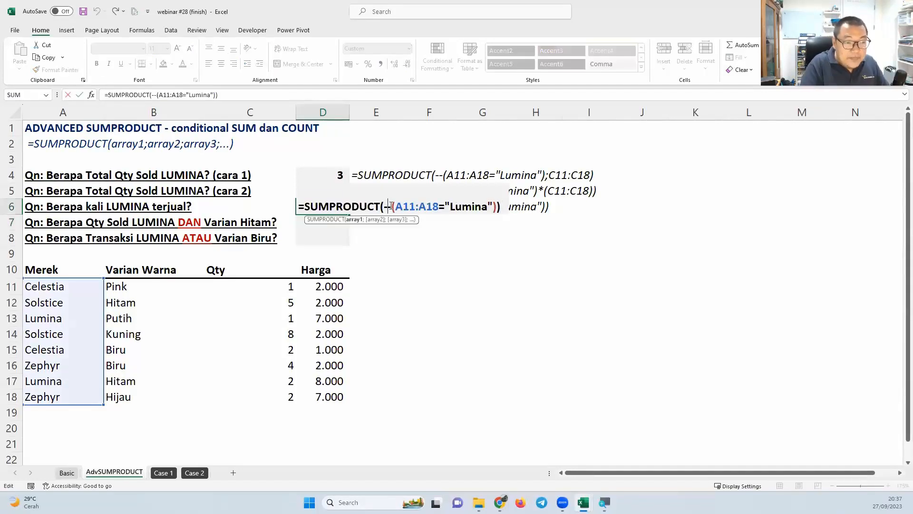
{"action": "key", "text": "BackSpace"}
{"action": "key", "text": "BackSpace"}
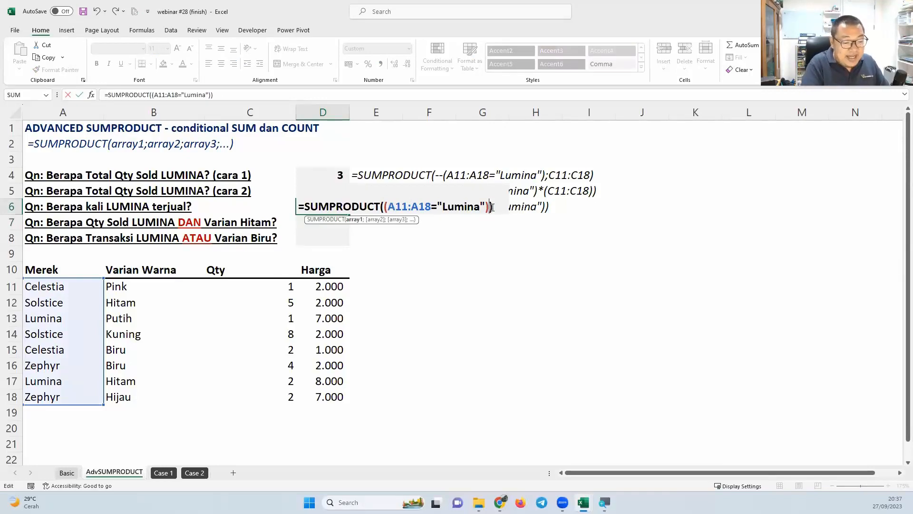
{"action": "type", "text": "*1"}
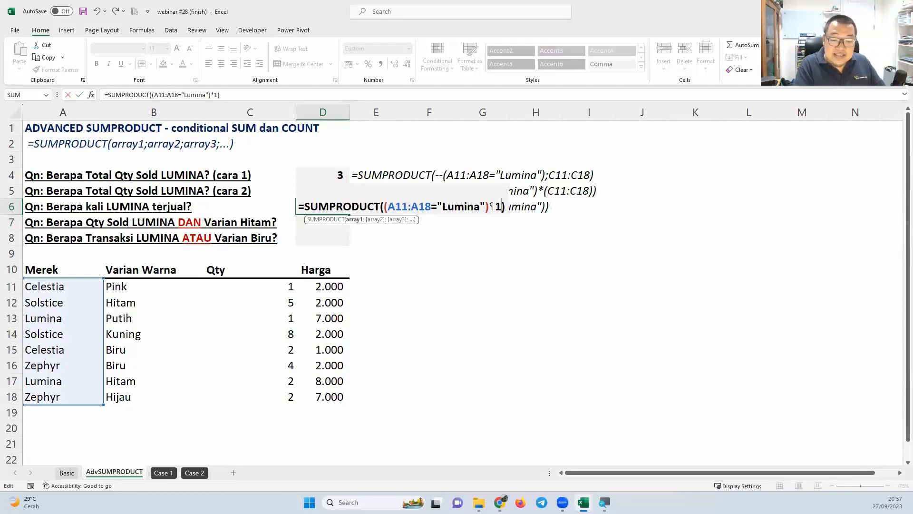
{"action": "key", "text": "Return"}
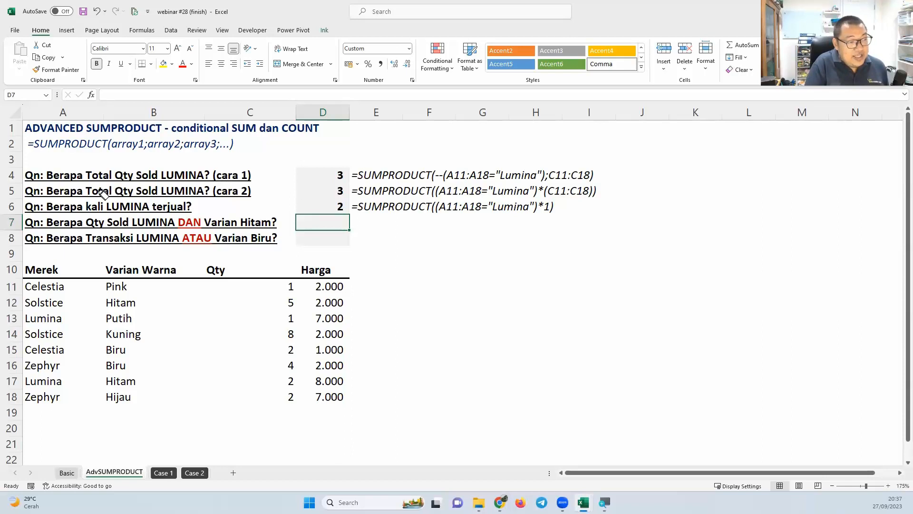
Highlight in blue "Total Qty Sold" in row 5, both multiplied parts of its formula text, and the Qty values C11:C18
{"action": "left_click_drag", "start_coordinate": [99, 192], "coordinate": [156, 195]}
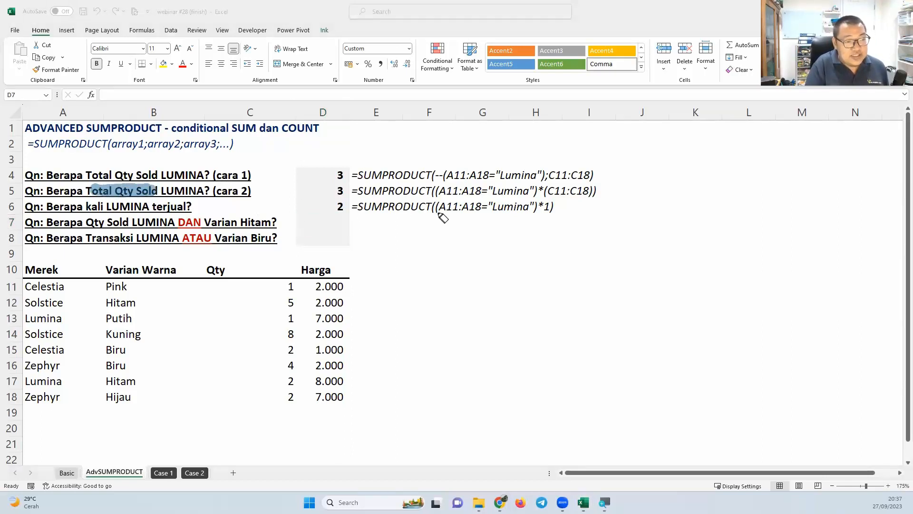
{"action": "left_click_drag", "start_coordinate": [437, 193], "coordinate": [538, 194]}
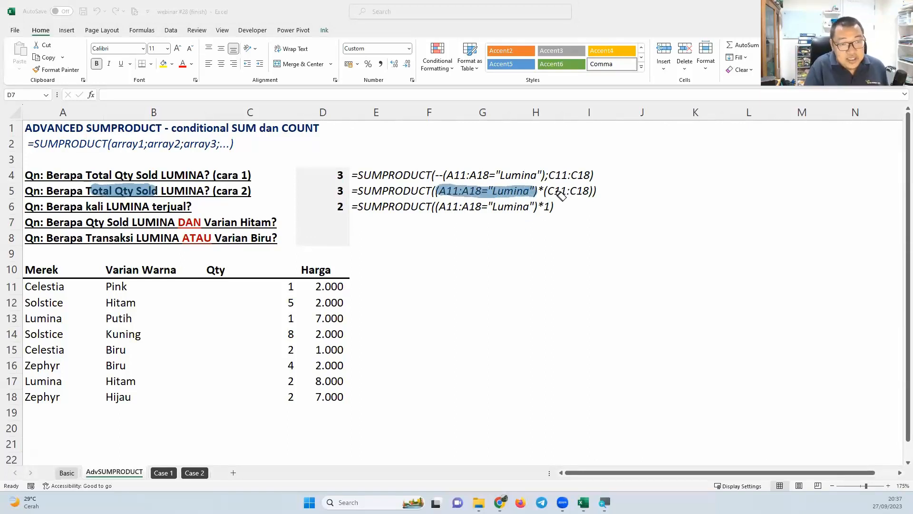
{"action": "left_click_drag", "start_coordinate": [552, 194], "coordinate": [591, 192]}
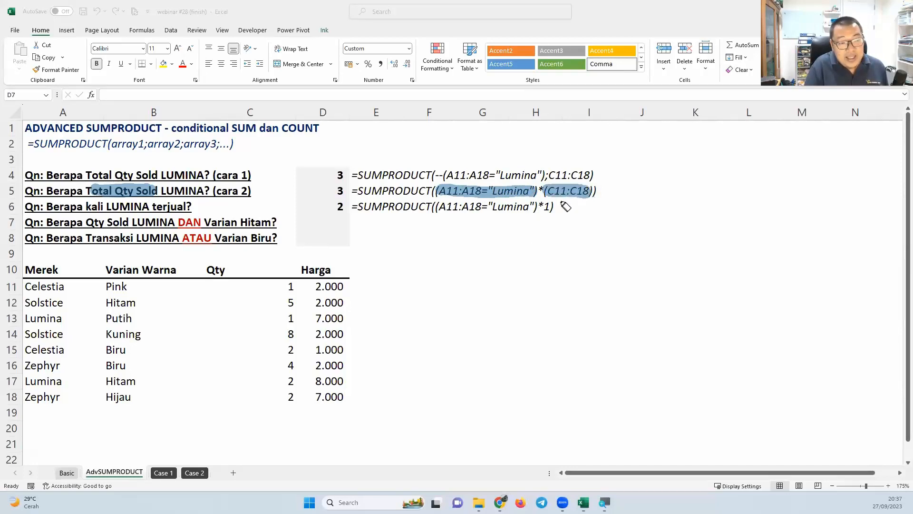
{"action": "mouse_move", "coordinate": [291, 286]}
{"action": "left_mouse_down"}
{"action": "mouse_move", "coordinate": [291, 400]}
{"action": "mouse_move", "coordinate": [291, 301]}
{"action": "left_mouse_up"}
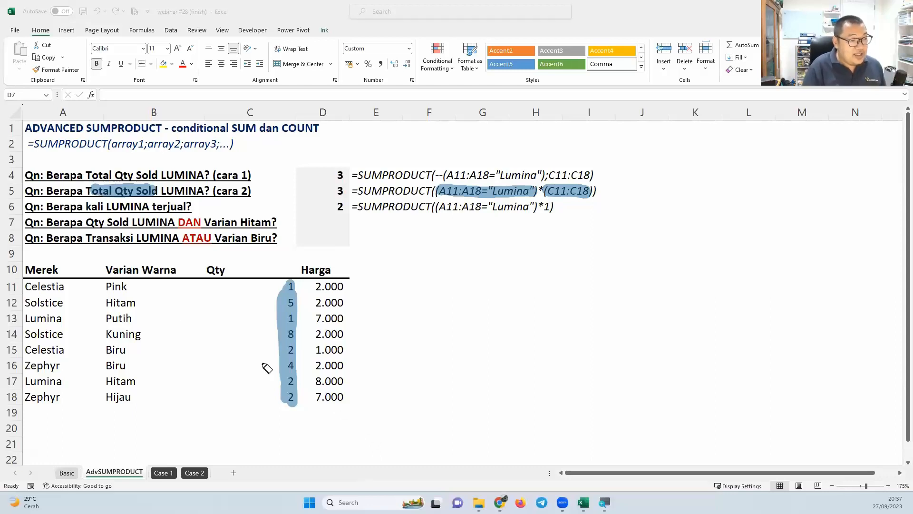
Highlight in yellow the row 6 question wording, its formula condition and *1, and the Lumina entries in rows 13 and 17, then clear all ink
{"action": "left_click_drag", "start_coordinate": [89, 207], "coordinate": [153, 208]}
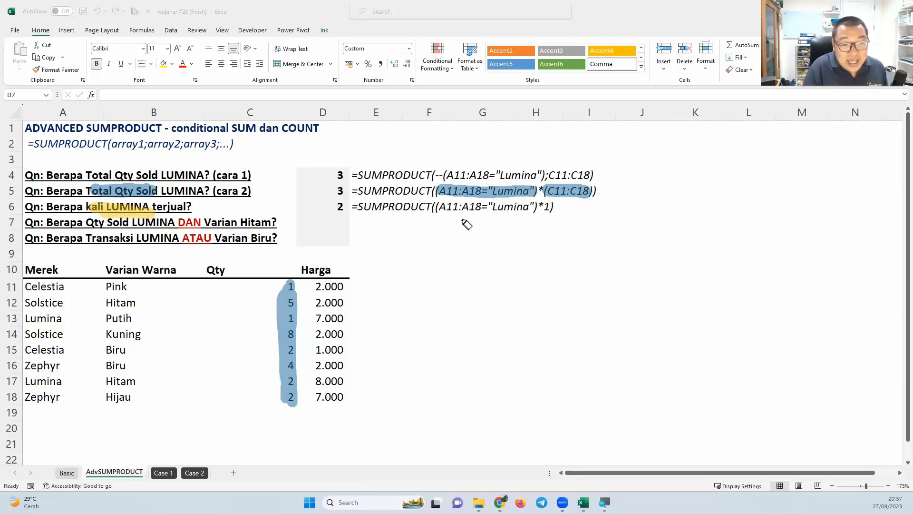
{"action": "left_click_drag", "start_coordinate": [437, 206], "coordinate": [537, 209]}
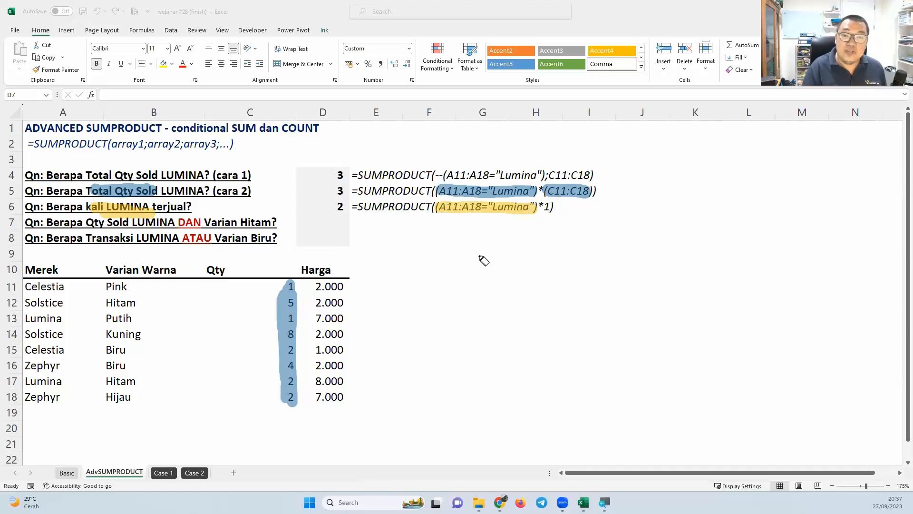
{"action": "left_click_drag", "start_coordinate": [27, 319], "coordinate": [72, 320]}
{"action": "left_click_drag", "start_coordinate": [27, 382], "coordinate": [72, 382]}
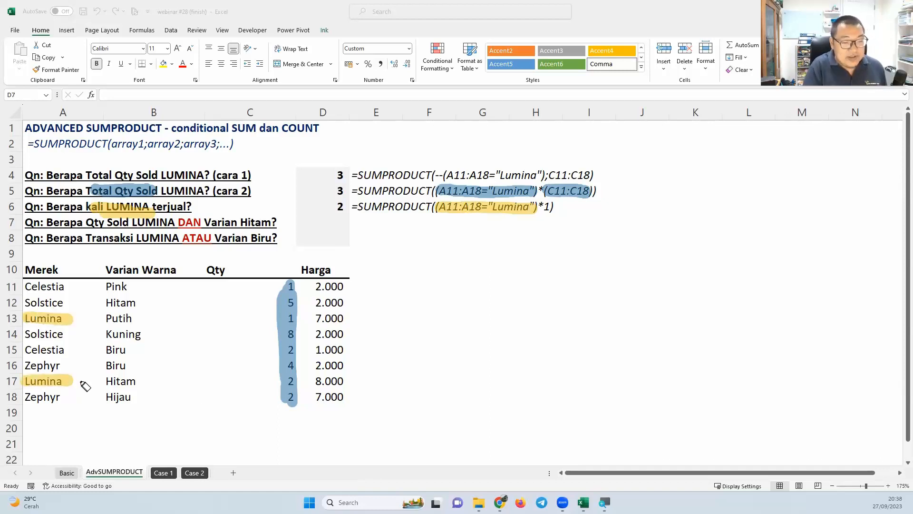
{"action": "left_click_drag", "start_coordinate": [540, 206], "coordinate": [547, 221]}
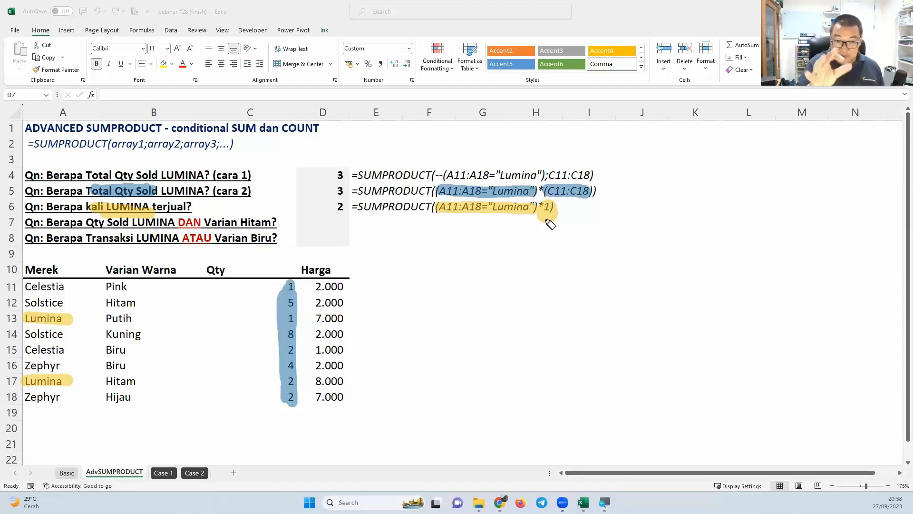
{"action": "key", "text": "Escape"}
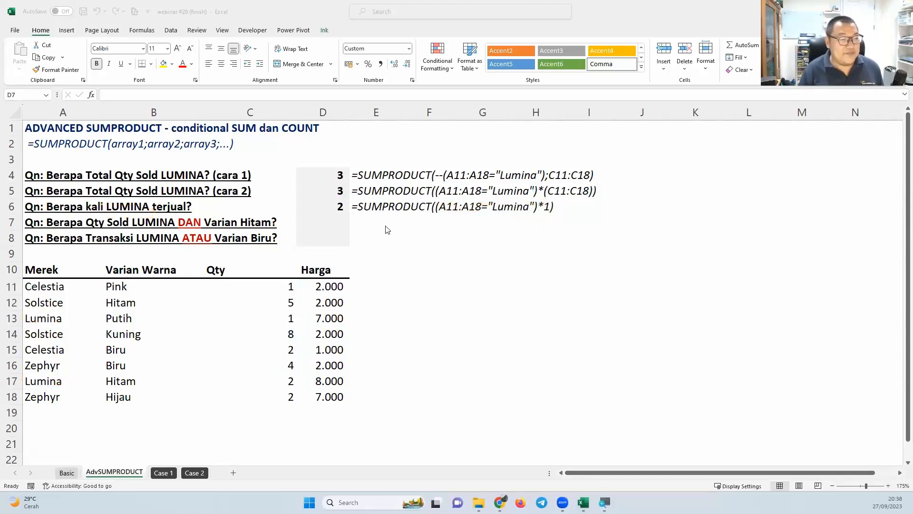
Select D7 and highlight in yellow the Lumina Putih entry in row 13 and the Lumina Hitam entry in row 17
{"action": "left_click", "coordinate": [335, 225]}
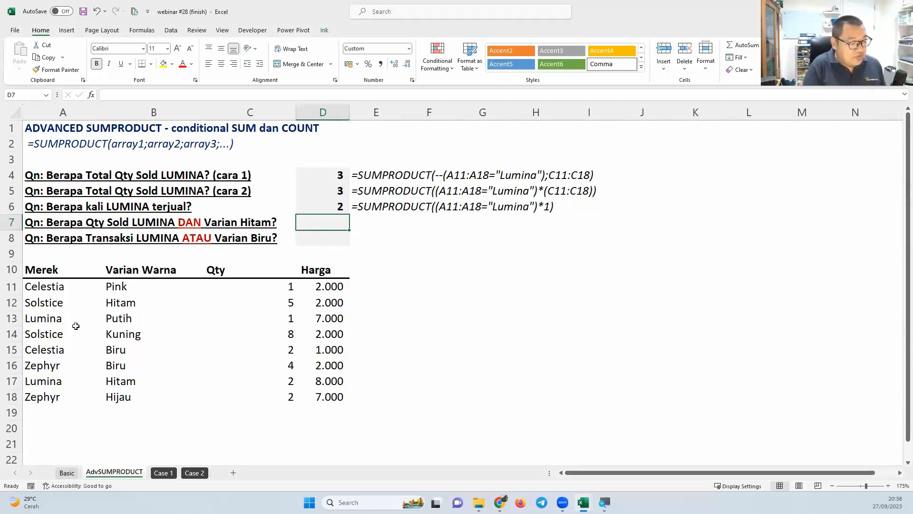
{"action": "left_click_drag", "start_coordinate": [38, 322], "coordinate": [140, 321]}
{"action": "left_click_drag", "start_coordinate": [40, 383], "coordinate": [136, 379]}
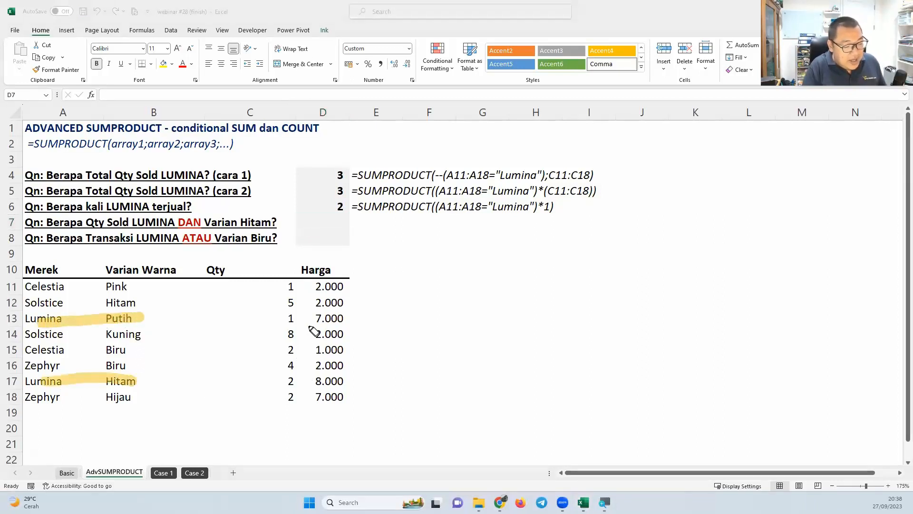
Cross out row 13's Qty, circle row 17's Qty with an arrow up to the answer cells, and circle DAN in row 7
{"action": "mouse_move", "coordinate": [304, 308]}
{"action": "left_mouse_down"}
{"action": "mouse_move", "coordinate": [276, 334]}
{"action": "mouse_move", "coordinate": [313, 331]}
{"action": "left_mouse_up"}
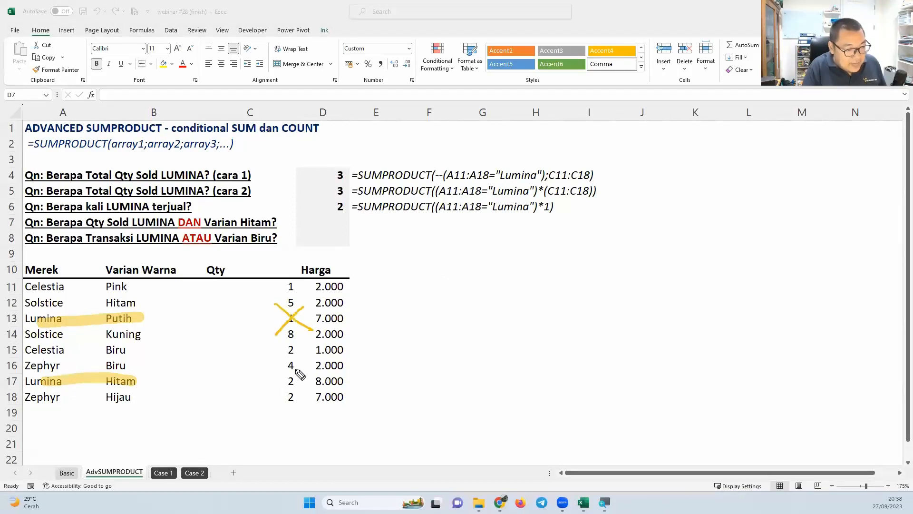
{"action": "mouse_move", "coordinate": [297, 373]}
{"action": "left_mouse_down"}
{"action": "mouse_move", "coordinate": [300, 387]}
{"action": "mouse_move", "coordinate": [375, 288]}
{"action": "mouse_move", "coordinate": [342, 241]}
{"action": "left_mouse_up"}
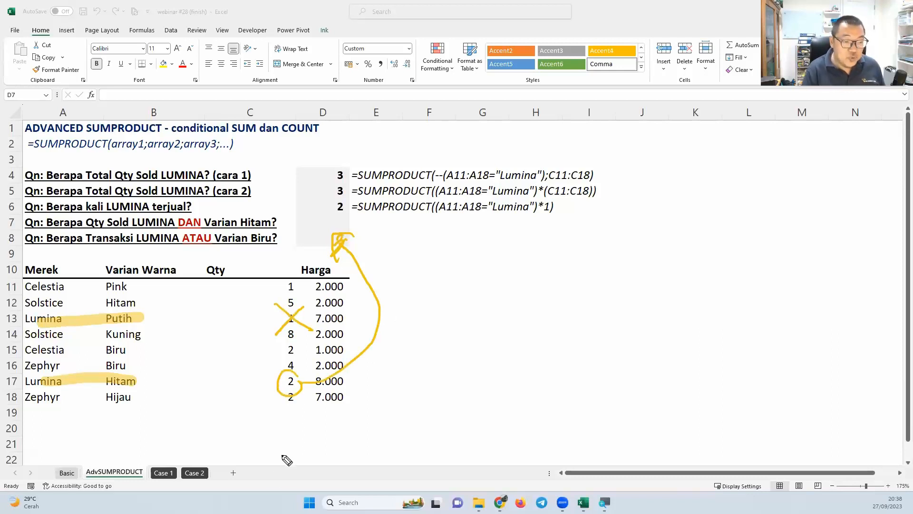
{"action": "left_click_drag", "start_coordinate": [204, 219], "coordinate": [188, 247]}
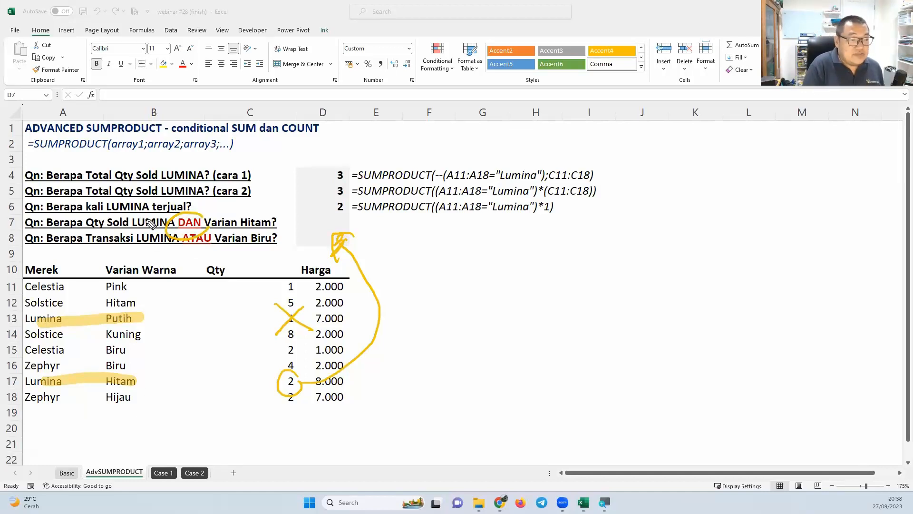
Tick LUMINA and Hitam in the row 7 question, then clear all ink from the sheet
{"action": "left_click_drag", "start_coordinate": [143, 214], "coordinate": [183, 190]}
{"action": "left_click_drag", "start_coordinate": [250, 213], "coordinate": [275, 195]}
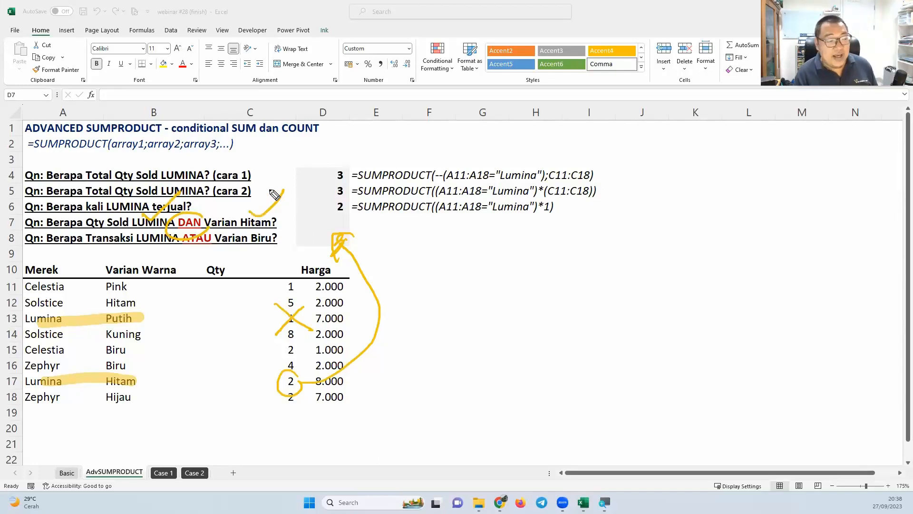
{"action": "key", "text": "Escape"}
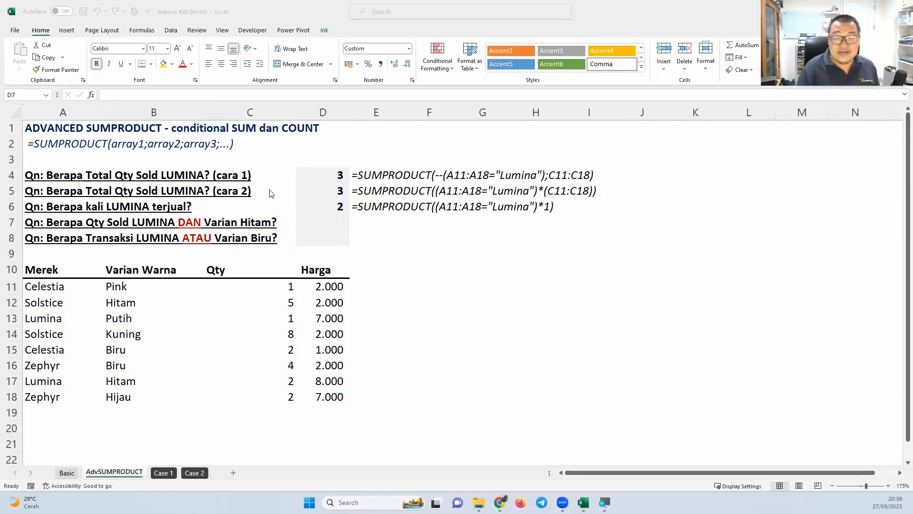
Start the D7 formula with the brand condition =SUMPRODUCT((A11:A18="Lumina")
{"action": "left_click", "coordinate": [335, 223]}
{"action": "type", "text": "=sump"}
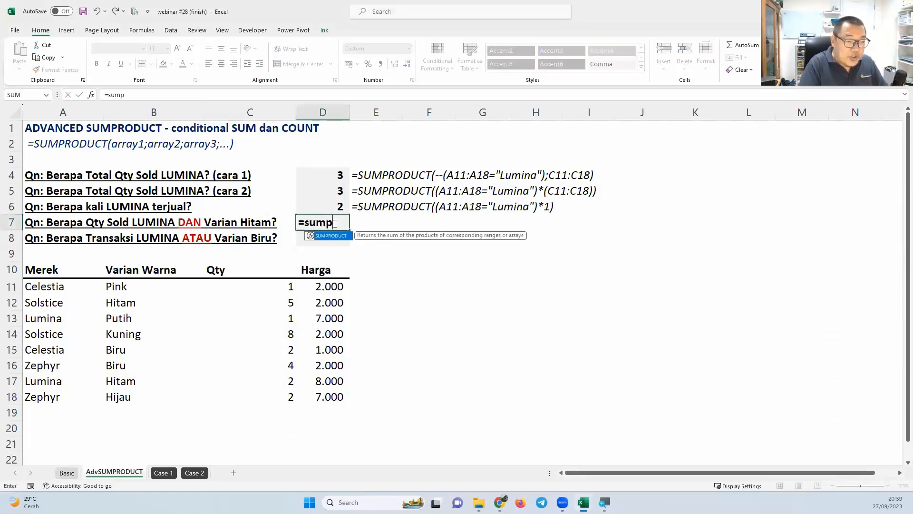
{"action": "key", "text": "Tab"}
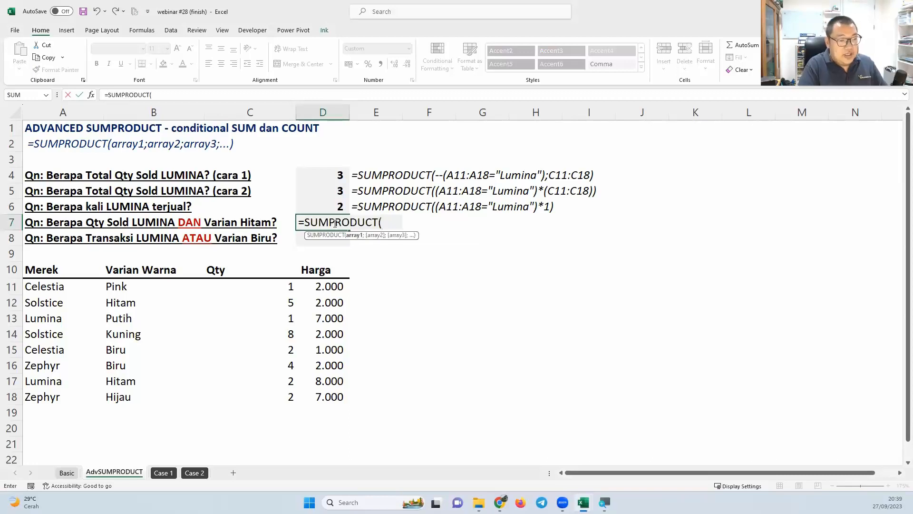
{"action": "type", "text": "("}
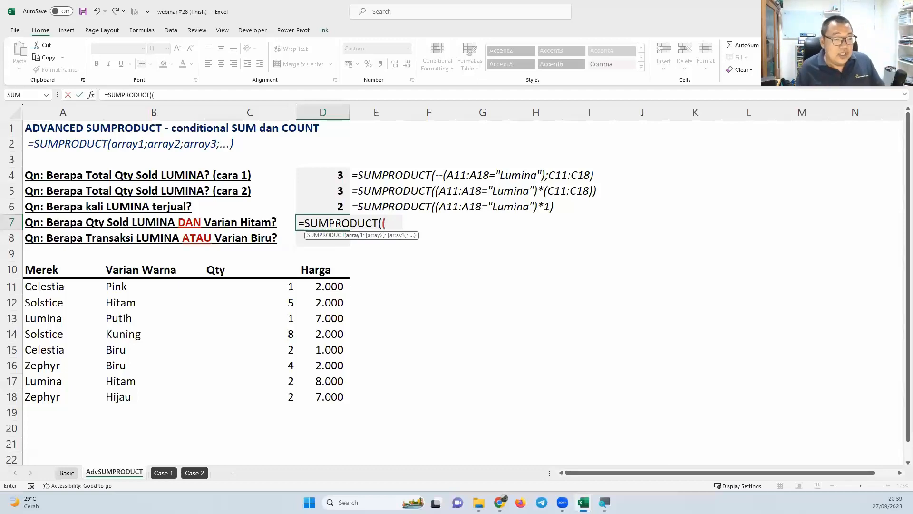
{"action": "left_click_drag", "start_coordinate": [65, 287], "coordinate": [61, 402]}
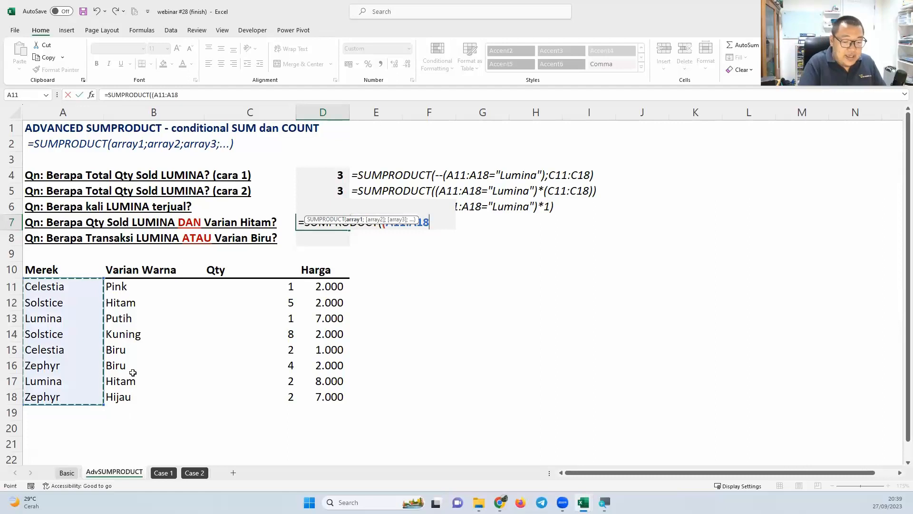
{"action": "type", "text": "=\"Lumi"}
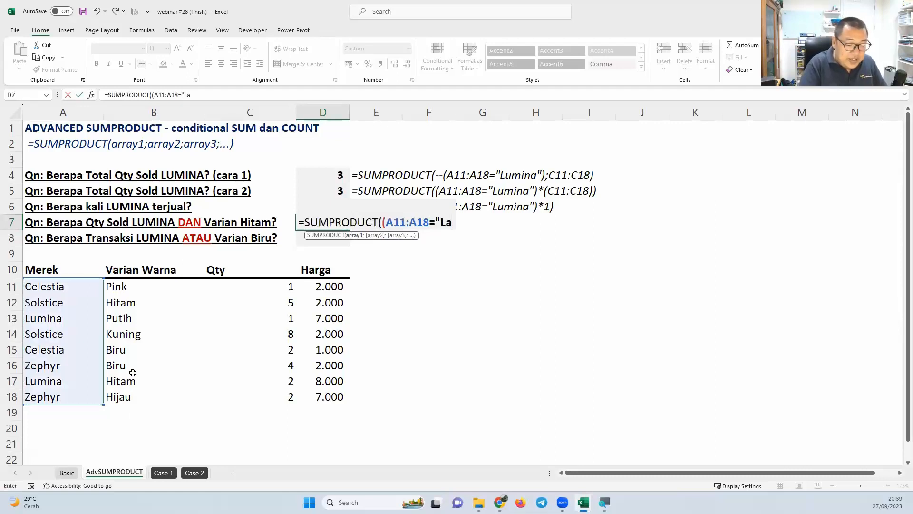
{"action": "key", "text": "BackSpace"}
{"action": "key", "text": "BackSpace"}
{"action": "key", "text": "BackSpace"}
{"action": "key", "text": "BackSpace"}
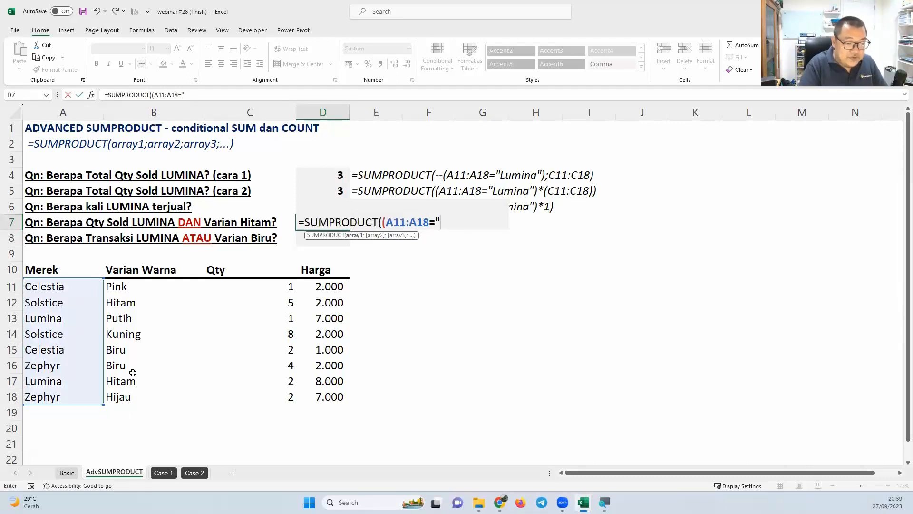
{"action": "type", "text": "Lumina"}
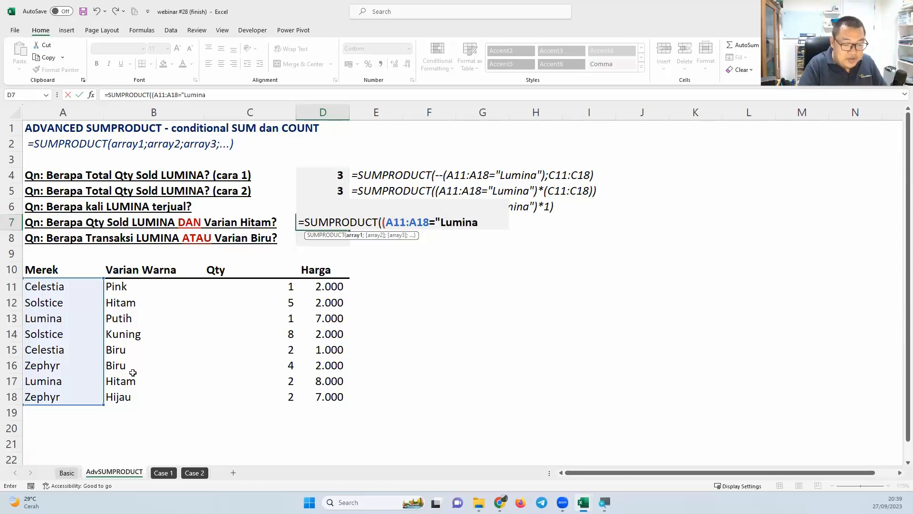
{"action": "type", "text": "\")"}
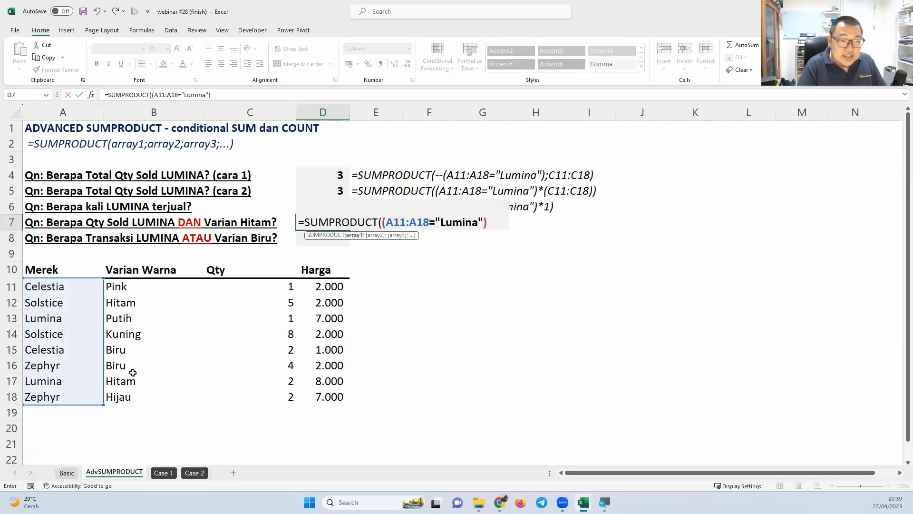
Multiply the D7 condition by (B11:B18-"Hitam") and by the Qty range C11:C18, and enter the formula
{"action": "type", "text": "*"}
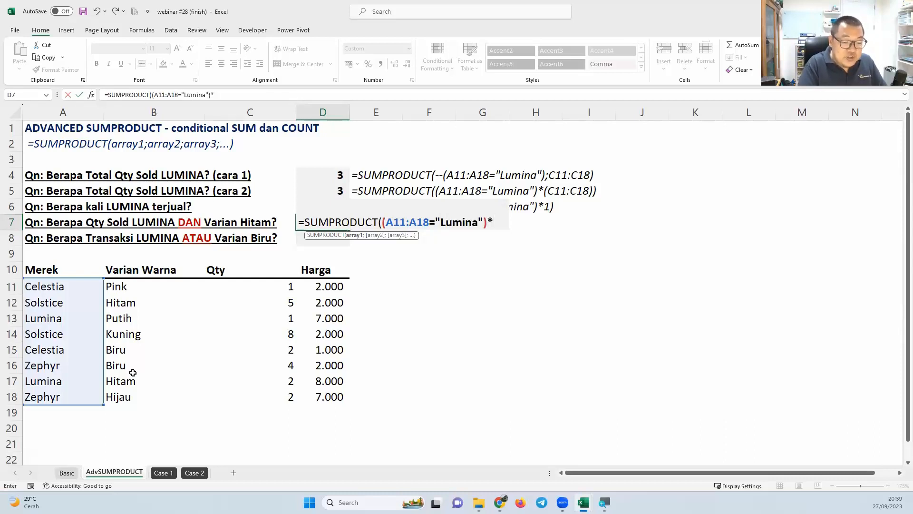
{"action": "type", "text": "("}
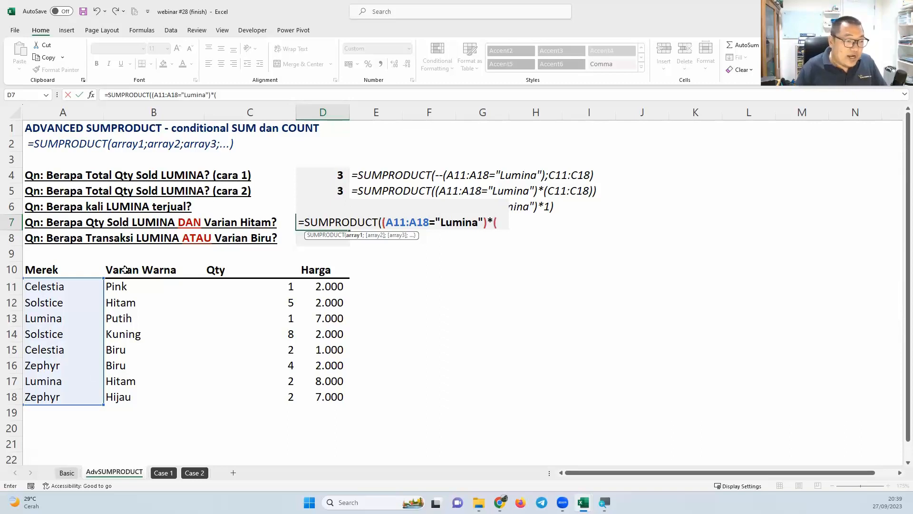
{"action": "left_click_drag", "start_coordinate": [132, 285], "coordinate": [136, 304]}
{"action": "left_click_drag", "start_coordinate": [138, 366], "coordinate": [143, 400]}
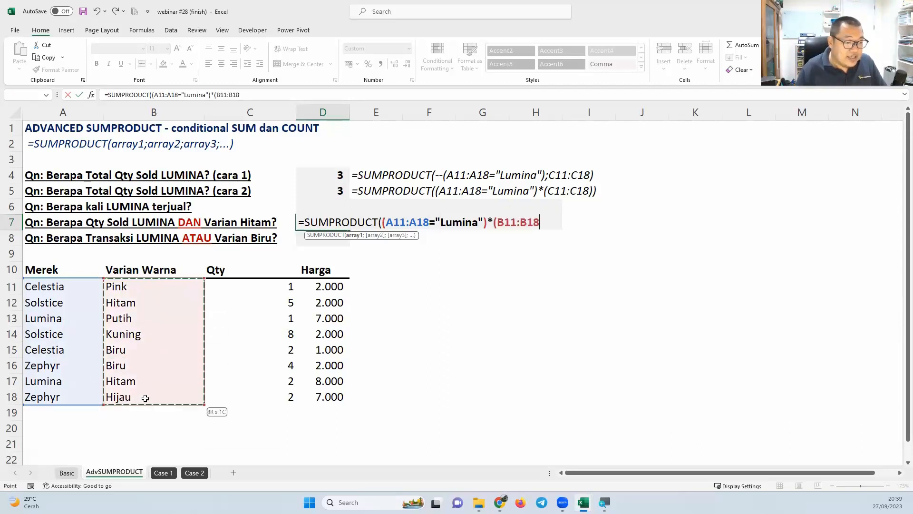
{"action": "type", "text": "-\"h"}
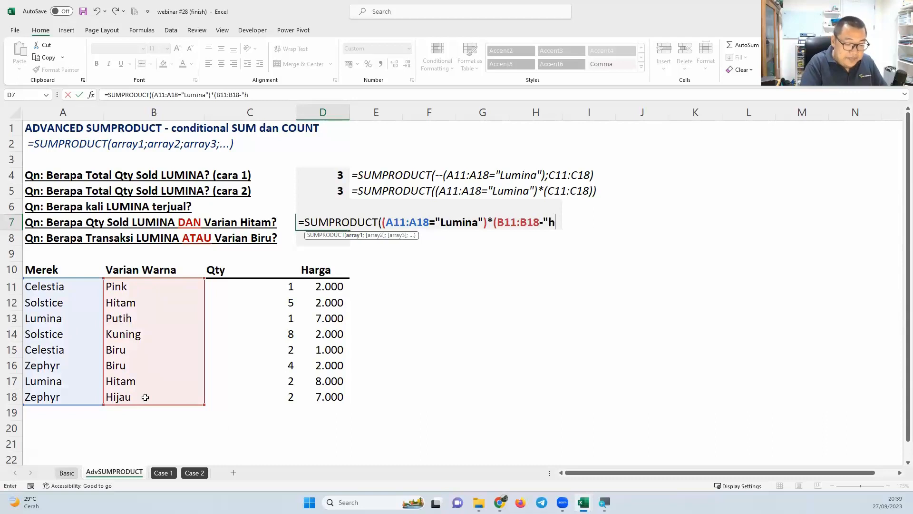
{"action": "type", "text": "ita,"}
{"action": "key", "text": "BackSpace"}
{"action": "key", "text": "BackSpace"}
{"action": "key", "text": "BackSpace"}
{"action": "key", "text": "BackSpace"}
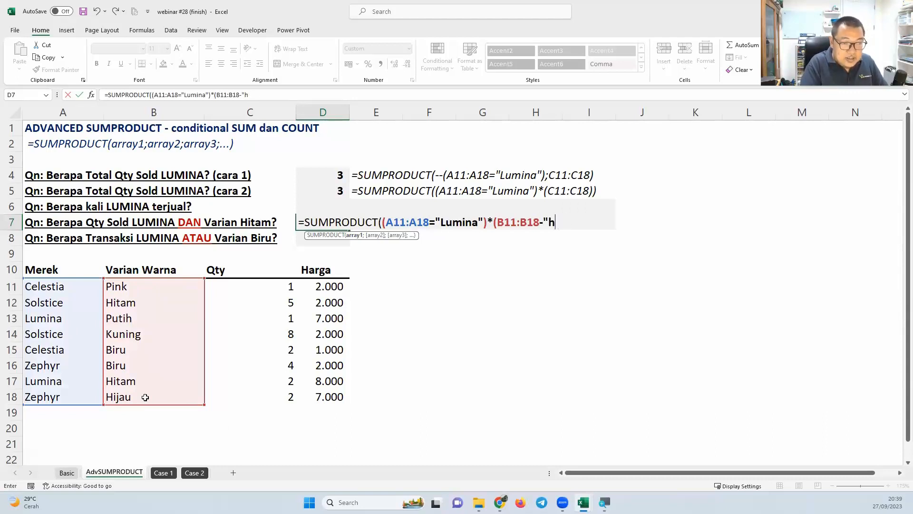
{"action": "type", "text": "Hita,"}
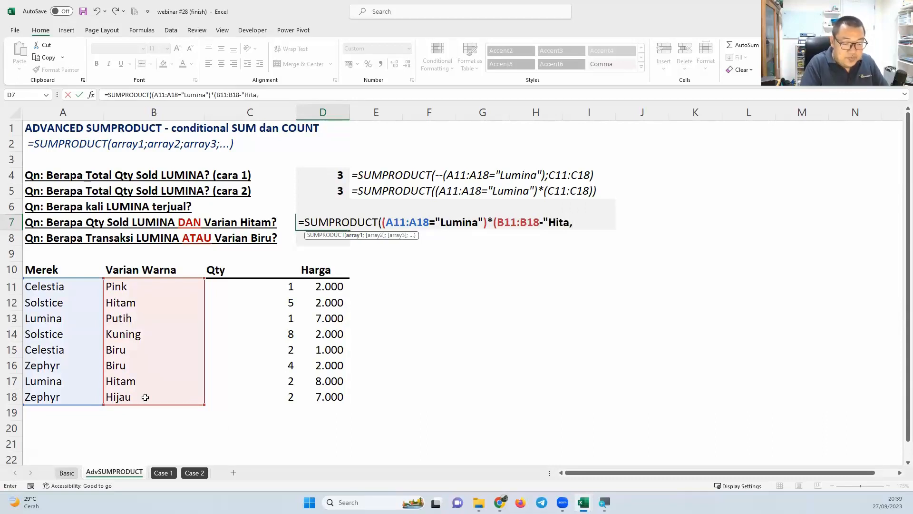
{"action": "key", "text": "BackSpace"}
{"action": "type", "text": "m\")*"}
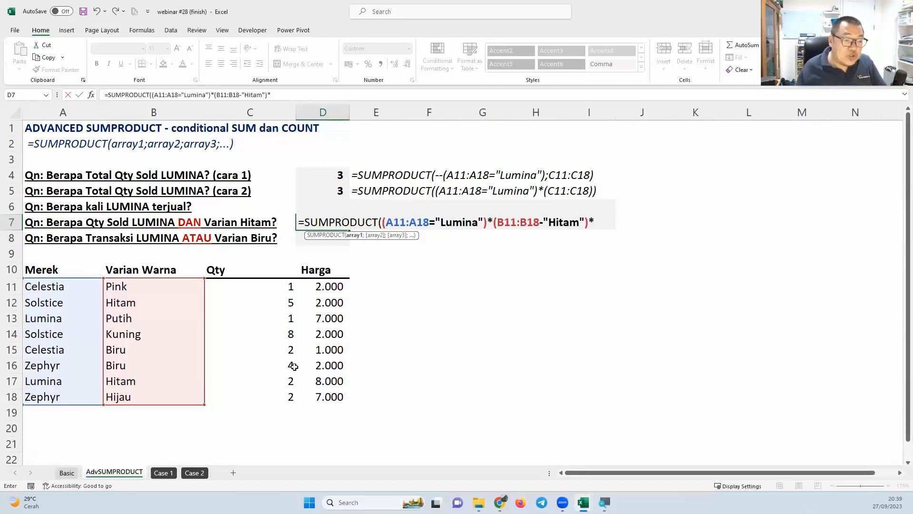
{"action": "left_click_drag", "start_coordinate": [292, 293], "coordinate": [286, 396]}
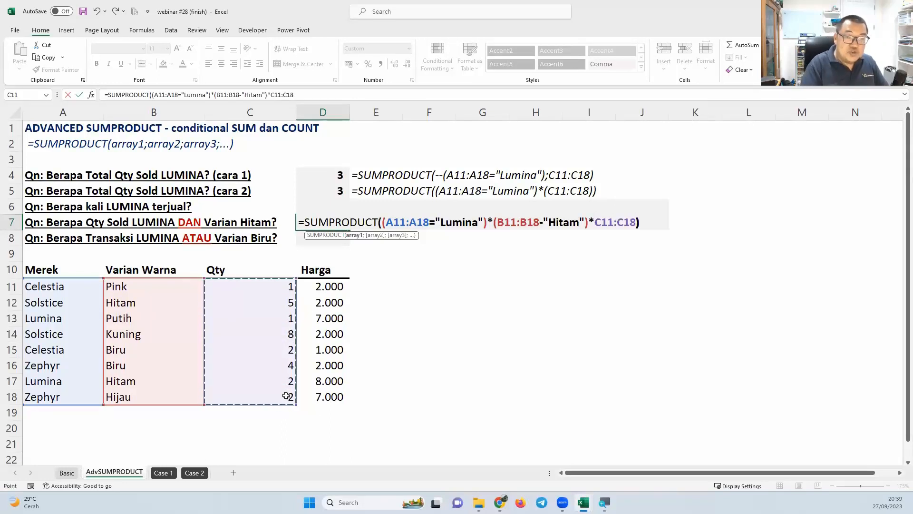
{"action": "key", "text": "Return"}
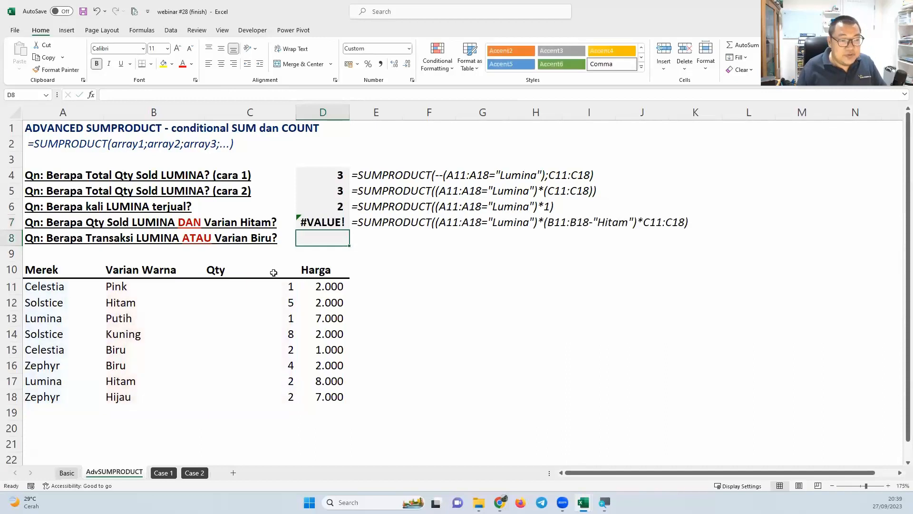
Correct the D7 formula by replacing the minus sign before "Hitam" with an equals sign
{"action": "double_click", "coordinate": [334, 224]}
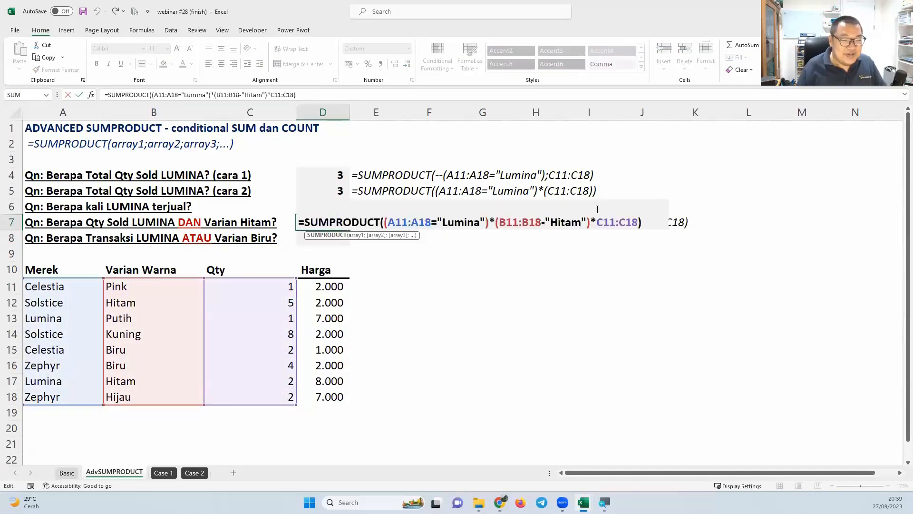
{"action": "left_click", "coordinate": [551, 221]}
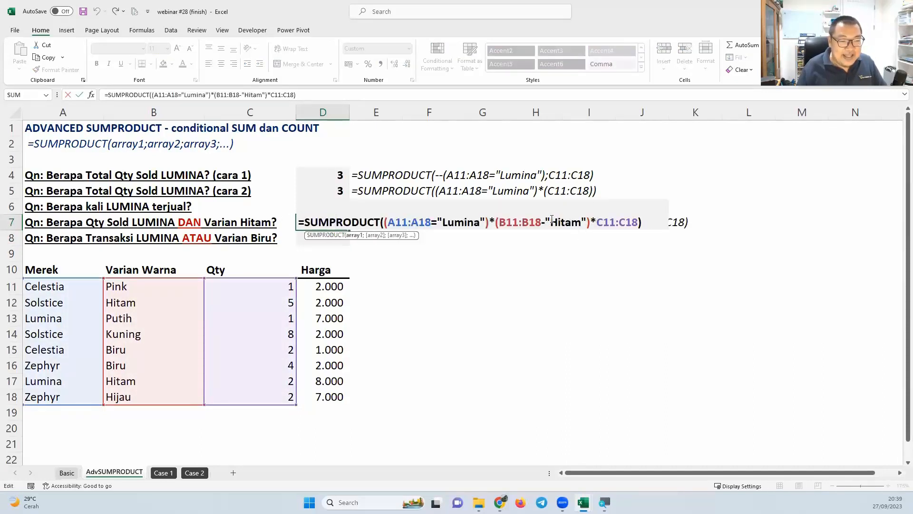
{"action": "key", "text": "BackSpace"}
{"action": "type", "text": "="}
{"action": "key", "text": "Return"}
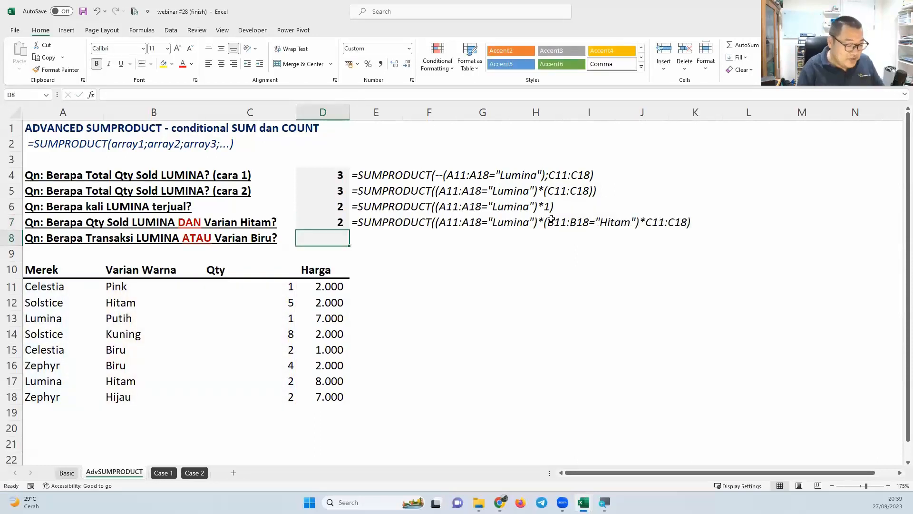
Mark row 17's Qty and the D7 answer in yellow, and underline A11:A18 and "Lumina" in row 7's formula text in blue
{"action": "left_click", "coordinate": [291, 381]}
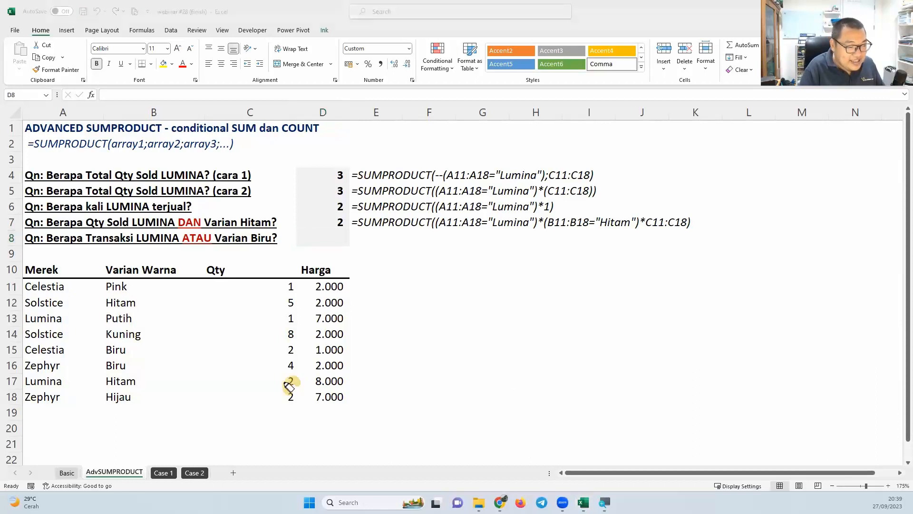
{"action": "left_click", "coordinate": [340, 222]}
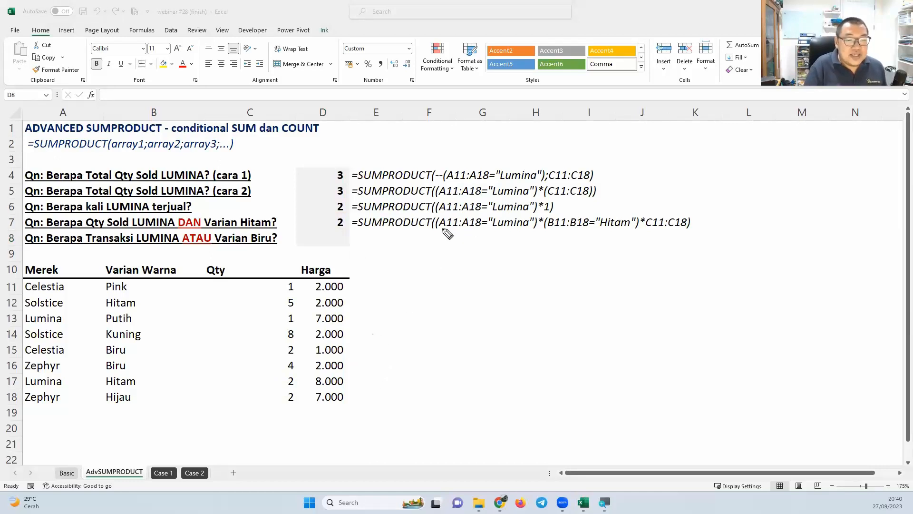
{"action": "left_click_drag", "start_coordinate": [442, 230], "coordinate": [523, 231]}
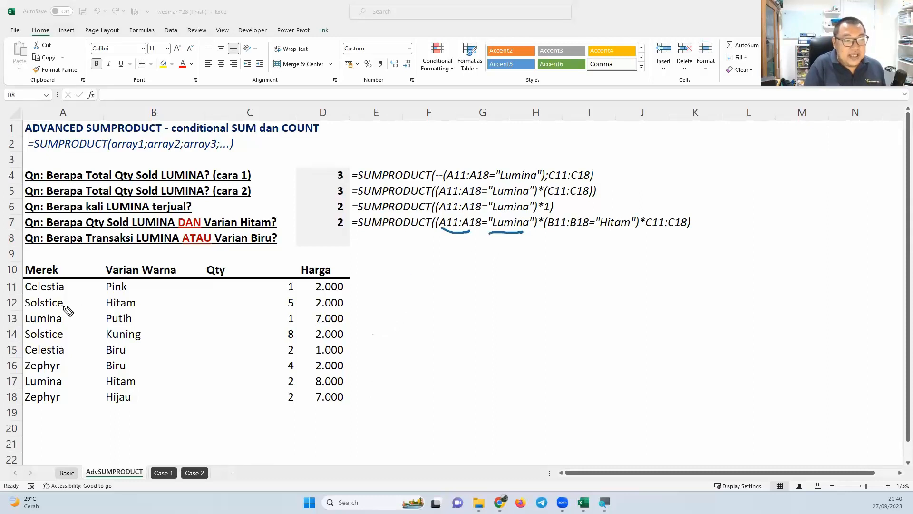
Write 1 beside each Lumina and 0 beside the other Merek entries, cross out the non-matching brands, and bracket the column of digits
{"action": "mouse_move", "coordinate": [45, 282]}
{"action": "left_mouse_down"}
{"action": "mouse_move", "coordinate": [72, 325]}
{"action": "mouse_move", "coordinate": [71, 287]}
{"action": "left_mouse_up"}
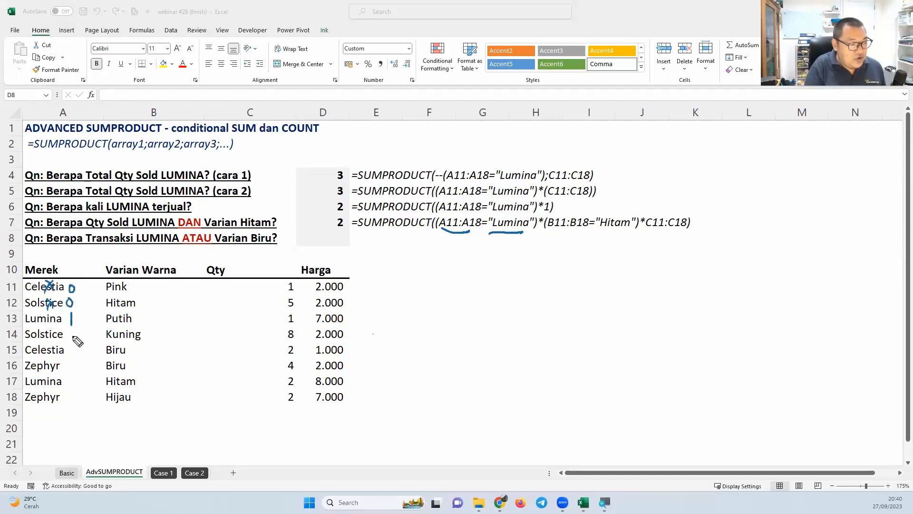
{"action": "left_click_drag", "start_coordinate": [71, 333], "coordinate": [70, 352]}
{"action": "left_click_drag", "start_coordinate": [71, 363], "coordinate": [71, 408]}
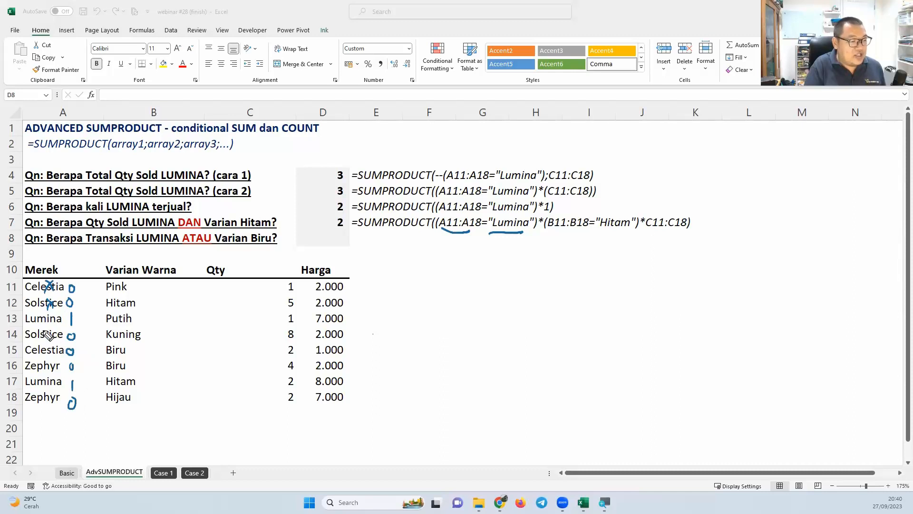
{"action": "mouse_move", "coordinate": [48, 332]}
{"action": "left_mouse_down"}
{"action": "mouse_move", "coordinate": [45, 356]}
{"action": "mouse_move", "coordinate": [52, 346]}
{"action": "left_mouse_up"}
{"action": "mouse_move", "coordinate": [51, 394]}
{"action": "left_mouse_down"}
{"action": "mouse_move", "coordinate": [58, 405]}
{"action": "mouse_move", "coordinate": [50, 402]}
{"action": "left_mouse_up"}
{"action": "mouse_move", "coordinate": [67, 277]}
{"action": "left_mouse_down"}
{"action": "mouse_move", "coordinate": [56, 361]}
{"action": "mouse_move", "coordinate": [62, 408]}
{"action": "left_mouse_up"}
{"action": "mouse_move", "coordinate": [80, 282]}
{"action": "left_mouse_down"}
{"action": "mouse_move", "coordinate": [99, 363]}
{"action": "mouse_move", "coordinate": [95, 416]}
{"action": "left_mouse_up"}
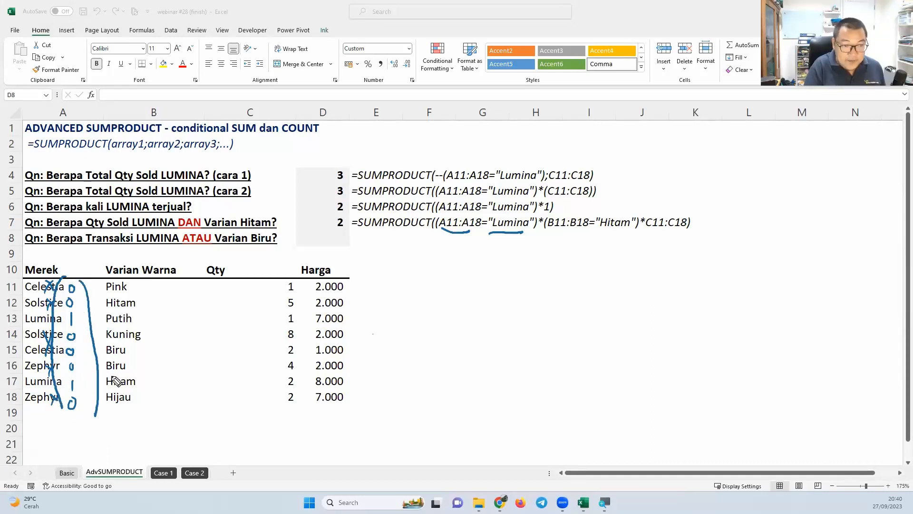
Circle the first * in row 7's formula text, write bracketed 1s for Hitam and 0s for other variants, and draw * between the arrays
{"action": "mouse_move", "coordinate": [548, 213]}
{"action": "left_mouse_down"}
{"action": "mouse_move", "coordinate": [532, 225]}
{"action": "mouse_move", "coordinate": [547, 214]}
{"action": "left_mouse_up"}
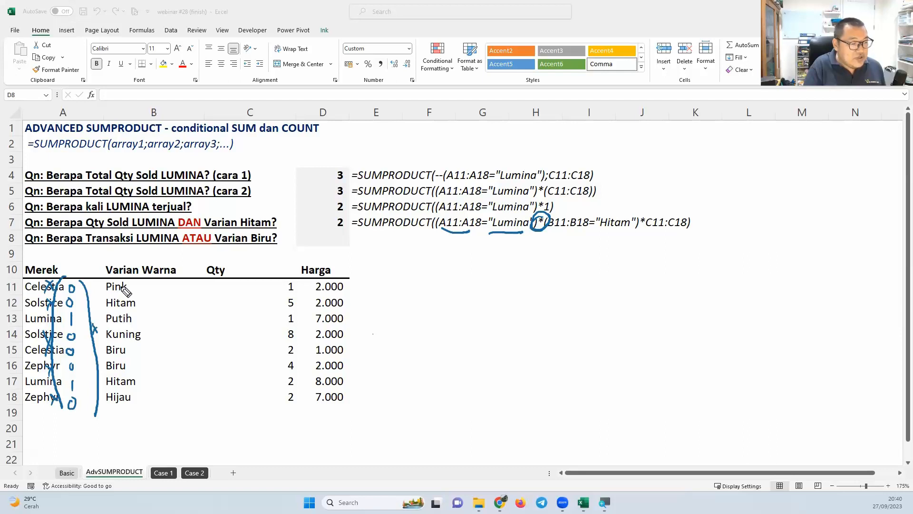
{"action": "left_click_drag", "start_coordinate": [148, 287], "coordinate": [147, 390]}
{"action": "left_click_drag", "start_coordinate": [151, 394], "coordinate": [149, 405]}
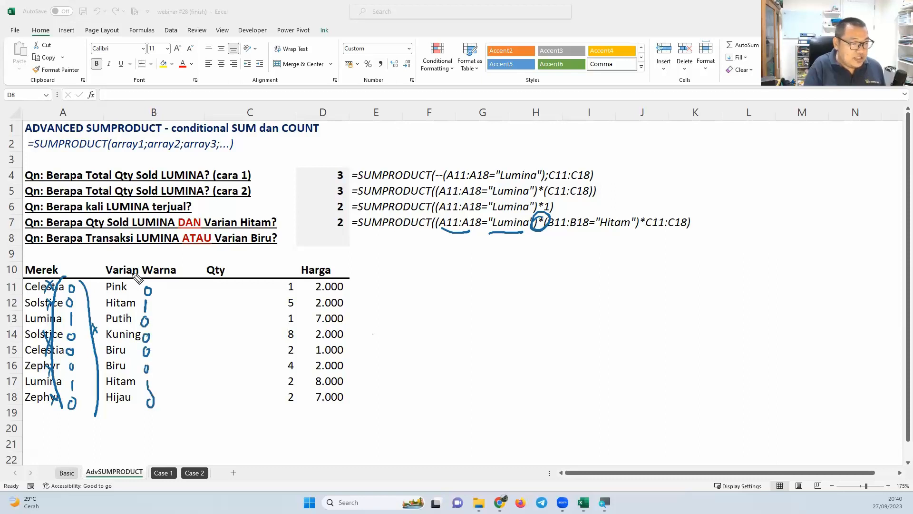
{"action": "left_click_drag", "start_coordinate": [134, 275], "coordinate": [135, 428]}
{"action": "mouse_move", "coordinate": [159, 289]}
{"action": "left_mouse_down"}
{"action": "mouse_move", "coordinate": [178, 361]}
{"action": "mouse_move", "coordinate": [165, 405]}
{"action": "left_mouse_up"}
{"action": "left_click_drag", "start_coordinate": [94, 325], "coordinate": [101, 330]}
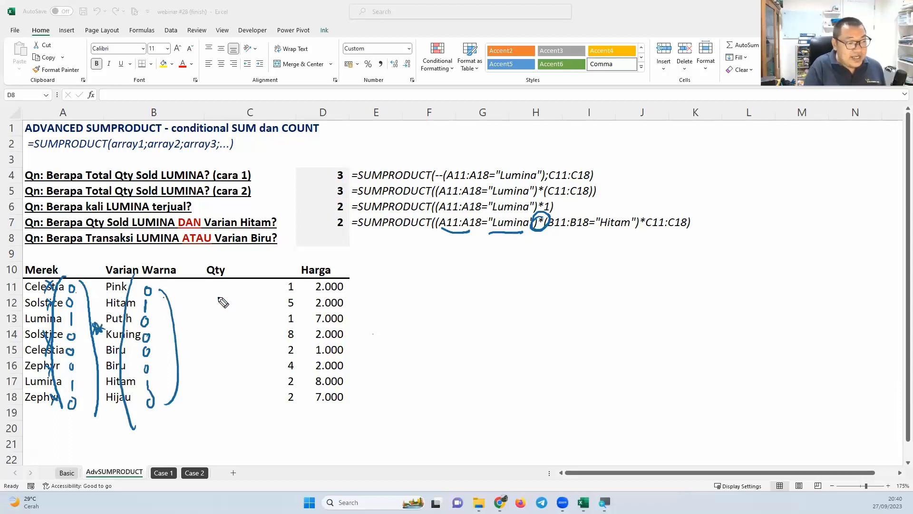
Draw an equals sign and write the products 0, 0, 0, 0, 0, 0, 1, 0 down the Qty column, retracing row 17's two 1s
{"action": "left_click_drag", "start_coordinate": [189, 341], "coordinate": [203, 341]}
{"action": "left_click_drag", "start_coordinate": [222, 284], "coordinate": [226, 315]}
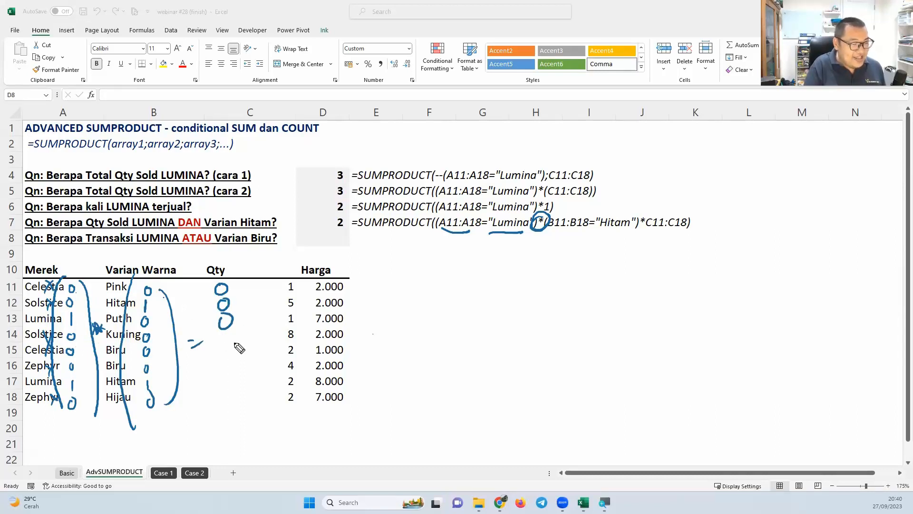
{"action": "left_click_drag", "start_coordinate": [228, 335], "coordinate": [223, 353]}
{"action": "left_click_drag", "start_coordinate": [224, 369], "coordinate": [224, 371]}
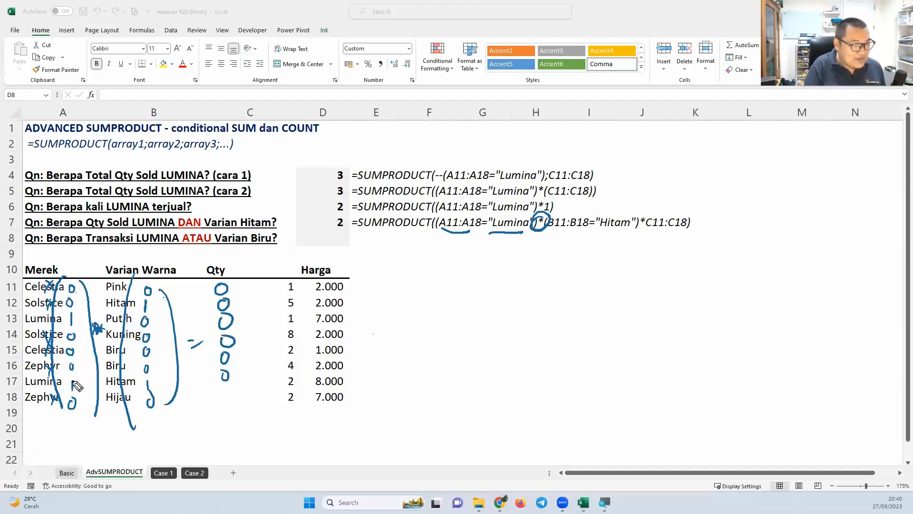
{"action": "left_click_drag", "start_coordinate": [73, 378], "coordinate": [74, 386]}
{"action": "left_click_drag", "start_coordinate": [148, 378], "coordinate": [148, 388]}
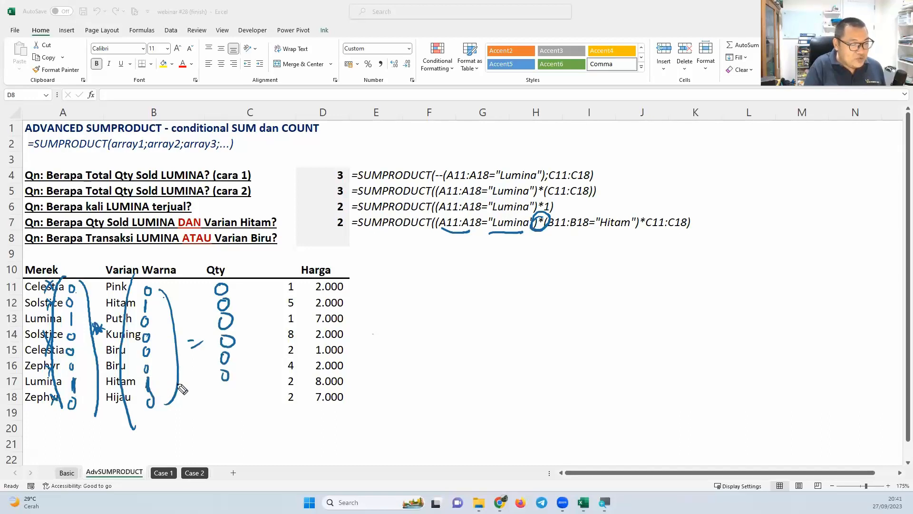
{"action": "mouse_move", "coordinate": [225, 380]}
{"action": "left_mouse_down"}
{"action": "mouse_move", "coordinate": [223, 416]}
{"action": "mouse_move", "coordinate": [218, 403]}
{"action": "mouse_move", "coordinate": [226, 400]}
{"action": "left_mouse_up"}
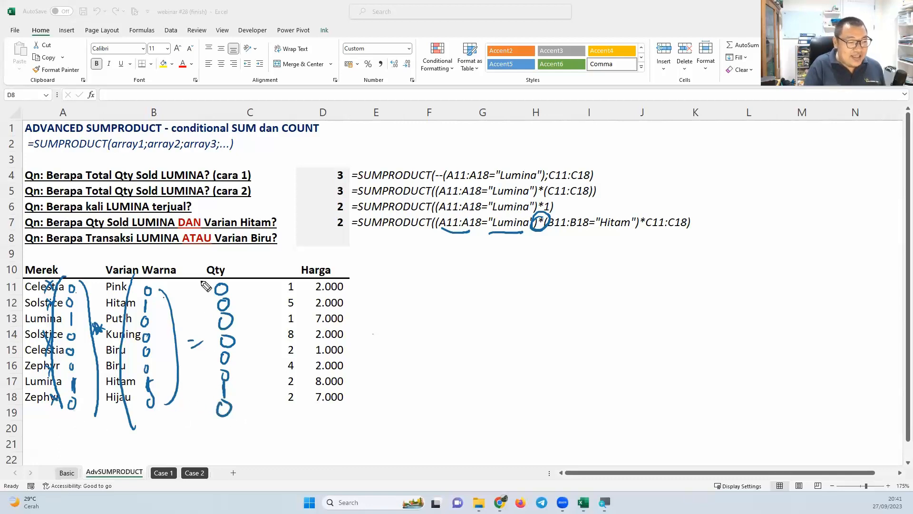
Bracket the product digits and the Qty values with a * between them, and mark the last * and C11:C18 in row 7's formula text
{"action": "left_click_drag", "start_coordinate": [209, 279], "coordinate": [203, 422]}
{"action": "left_click_drag", "start_coordinate": [237, 284], "coordinate": [248, 425]}
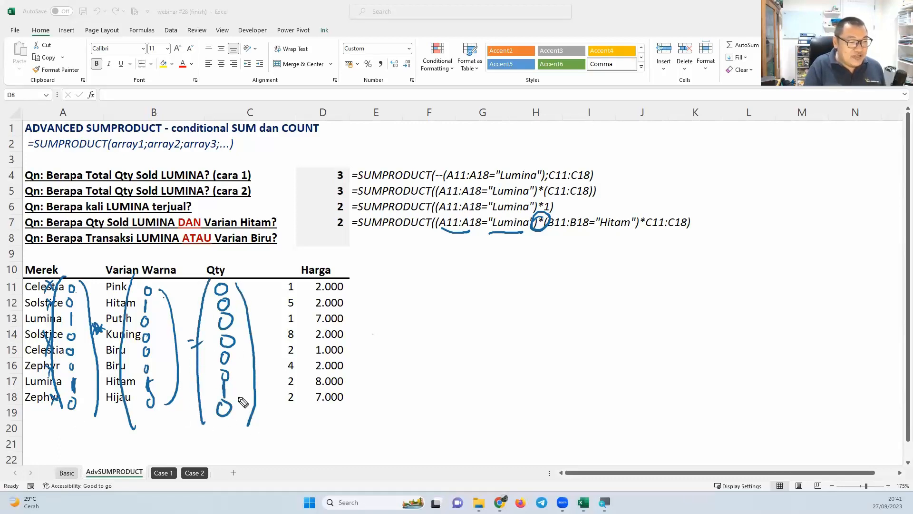
{"action": "mouse_move", "coordinate": [265, 344]}
{"action": "left_mouse_down"}
{"action": "mouse_move", "coordinate": [255, 357]}
{"action": "mouse_move", "coordinate": [267, 356]}
{"action": "left_mouse_up"}
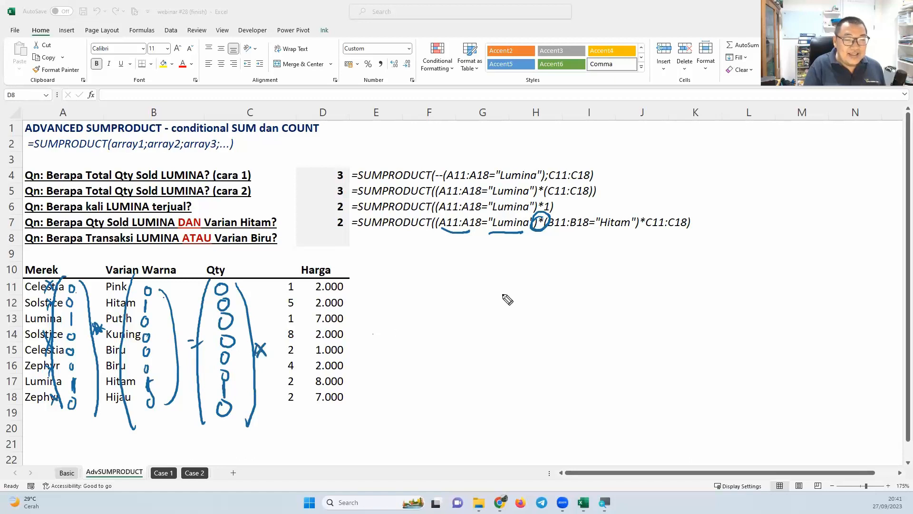
{"action": "mouse_move", "coordinate": [647, 214]}
{"action": "left_mouse_down"}
{"action": "mouse_move", "coordinate": [636, 227]}
{"action": "mouse_move", "coordinate": [679, 233]}
{"action": "mouse_move", "coordinate": [647, 236]}
{"action": "left_mouse_up"}
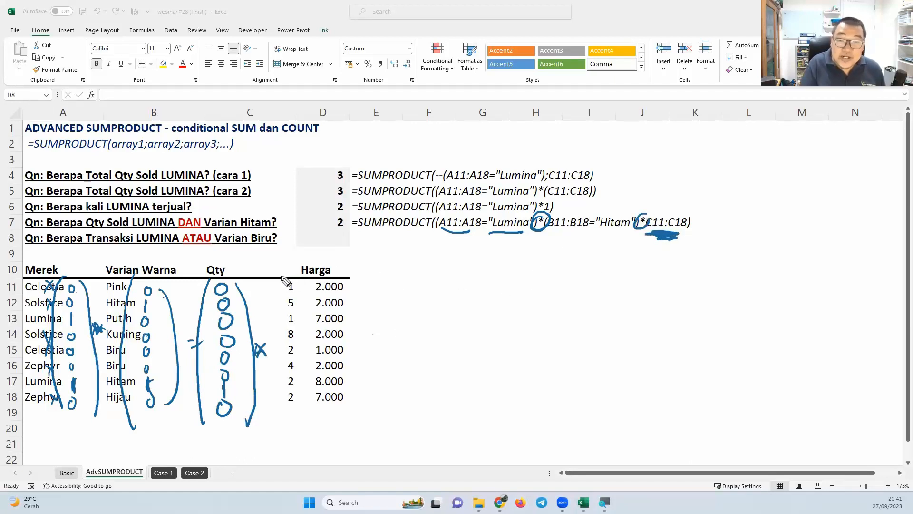
{"action": "mouse_move", "coordinate": [287, 272]}
{"action": "left_mouse_down"}
{"action": "mouse_move", "coordinate": [279, 368]}
{"action": "mouse_move", "coordinate": [288, 413]}
{"action": "left_mouse_up"}
{"action": "left_click_drag", "start_coordinate": [311, 275], "coordinate": [306, 425]}
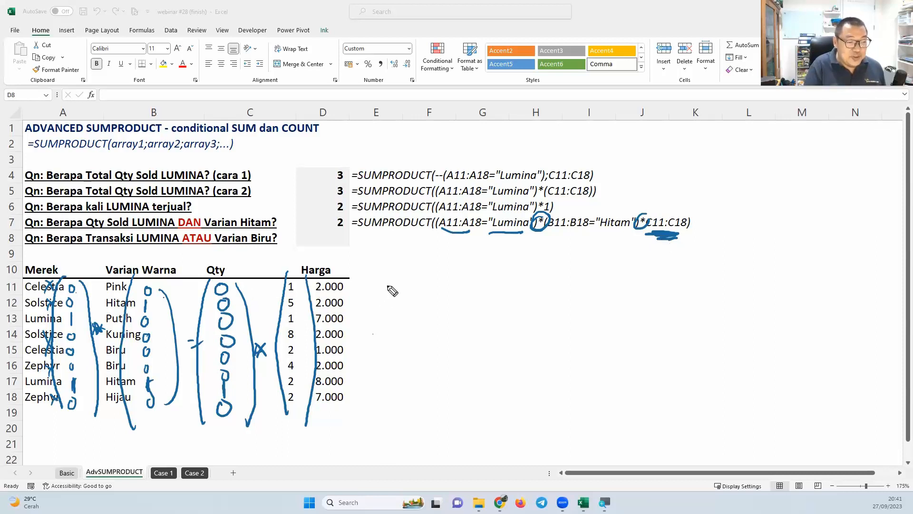
Write the results beside the Harga column as 0s with a 2 for the Lumina Hitam row, circle its factors, and bracket the results
{"action": "left_click_drag", "start_coordinate": [396, 283], "coordinate": [396, 305]}
{"action": "left_click_drag", "start_coordinate": [391, 328], "coordinate": [388, 383]}
{"action": "mouse_move", "coordinate": [238, 376]}
{"action": "left_mouse_down"}
{"action": "mouse_move", "coordinate": [215, 394]}
{"action": "mouse_move", "coordinate": [250, 378]}
{"action": "left_mouse_up"}
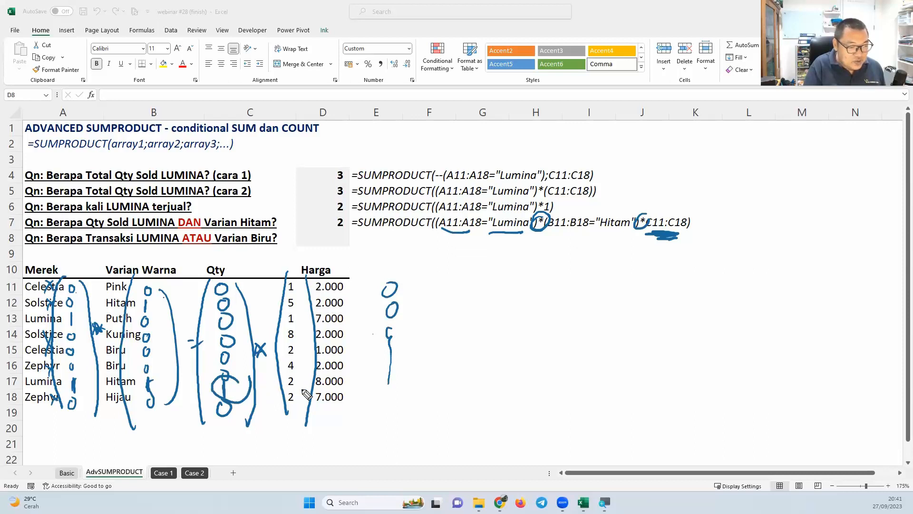
{"action": "left_click_drag", "start_coordinate": [302, 389], "coordinate": [310, 389]}
{"action": "mouse_move", "coordinate": [388, 395]}
{"action": "left_mouse_down"}
{"action": "mouse_move", "coordinate": [411, 409]}
{"action": "mouse_move", "coordinate": [392, 434]}
{"action": "left_mouse_up"}
{"action": "mouse_move", "coordinate": [368, 258]}
{"action": "left_mouse_down"}
{"action": "mouse_move", "coordinate": [360, 378]}
{"action": "mouse_move", "coordinate": [382, 454]}
{"action": "left_mouse_up"}
{"action": "mouse_move", "coordinate": [415, 271]}
{"action": "left_mouse_down"}
{"action": "mouse_move", "coordinate": [434, 322]}
{"action": "mouse_move", "coordinate": [425, 409]}
{"action": "left_mouse_up"}
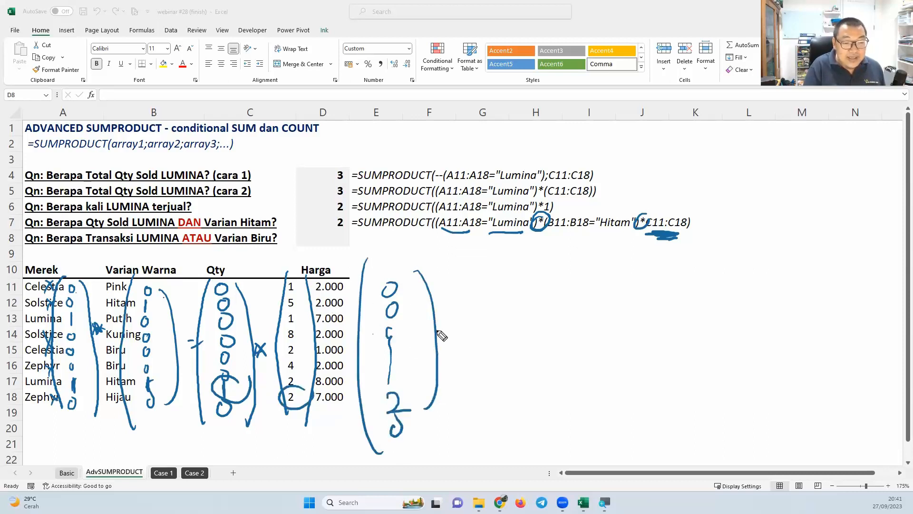
Draw an arrow from the bracketed results to a circled 2, underline the 2 in the column, and clear the ink
{"action": "left_click_drag", "start_coordinate": [445, 341], "coordinate": [489, 340]}
{"action": "left_click_drag", "start_coordinate": [475, 333], "coordinate": [482, 347]}
{"action": "mouse_move", "coordinate": [516, 323]}
{"action": "left_mouse_down"}
{"action": "mouse_move", "coordinate": [513, 354]}
{"action": "mouse_move", "coordinate": [538, 351]}
{"action": "left_mouse_up"}
{"action": "left_click_drag", "start_coordinate": [563, 321], "coordinate": [551, 312]}
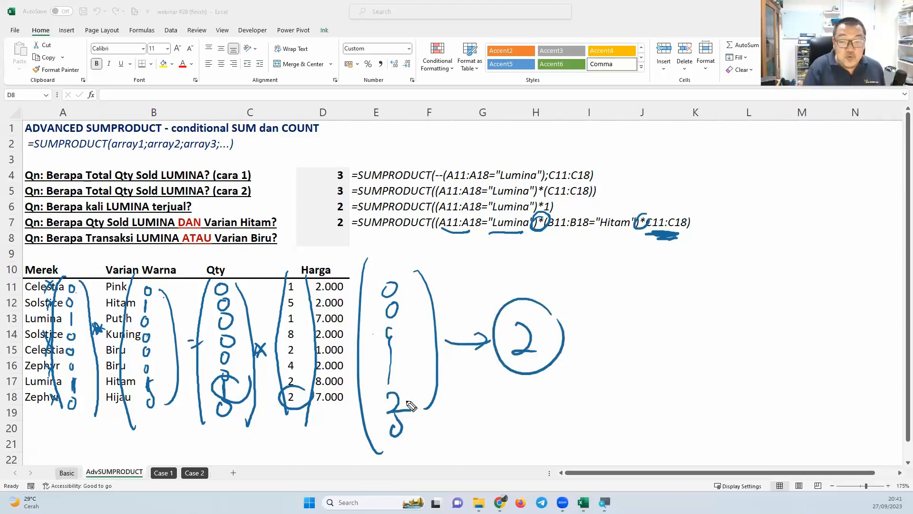
{"action": "left_click_drag", "start_coordinate": [409, 411], "coordinate": [424, 391]}
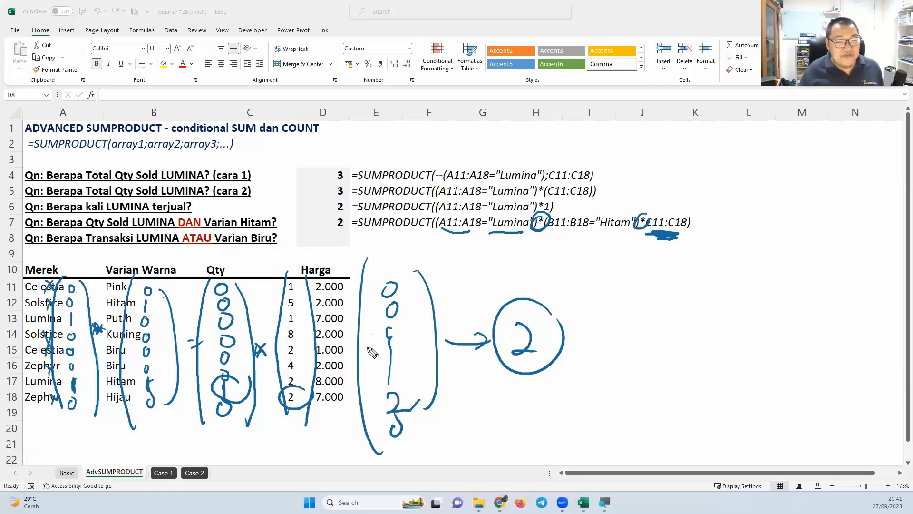
{"action": "key", "text": "Escape"}
{"action": "left_click", "coordinate": [335, 239]}
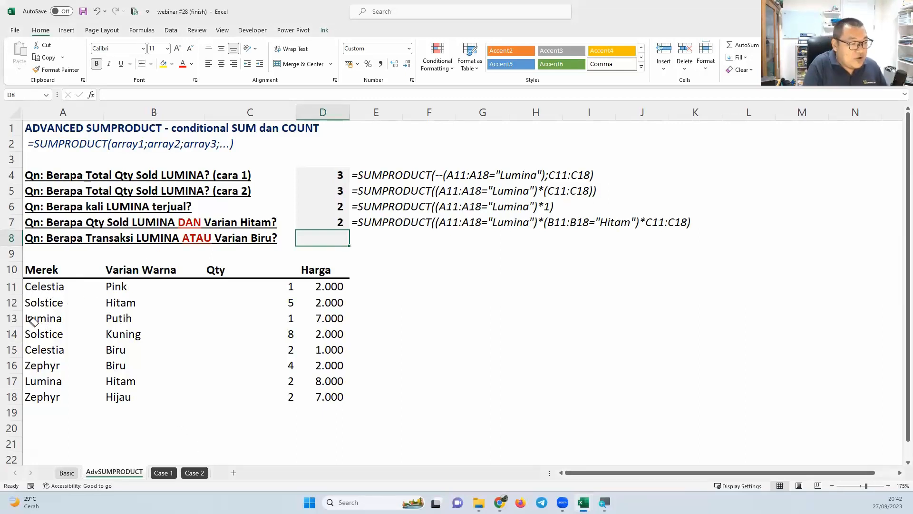
Highlight in blue the Lumina entries in rows 13 and 17, the Biru entries in rows 15 and 16, and their Qty values
{"action": "left_click_drag", "start_coordinate": [26, 320], "coordinate": [81, 323]}
{"action": "left_click_drag", "start_coordinate": [278, 317], "coordinate": [304, 318]}
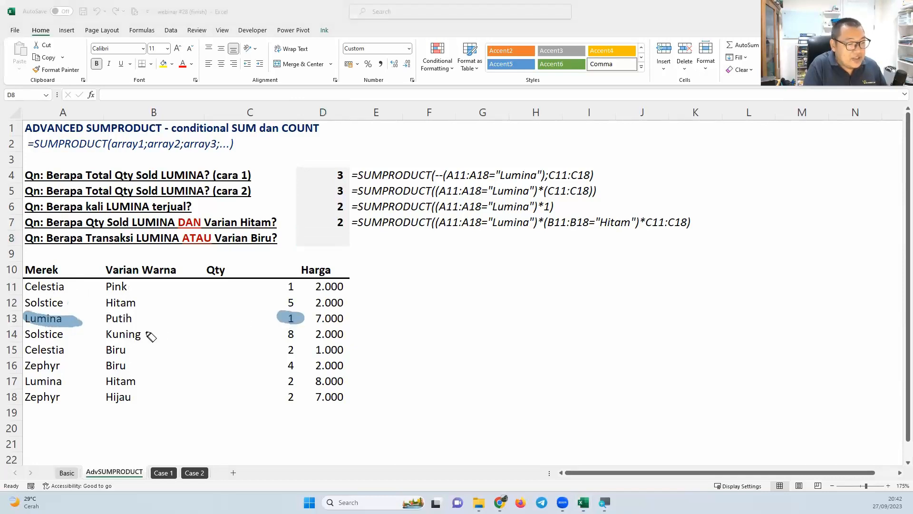
{"action": "left_click_drag", "start_coordinate": [27, 381], "coordinate": [83, 384]}
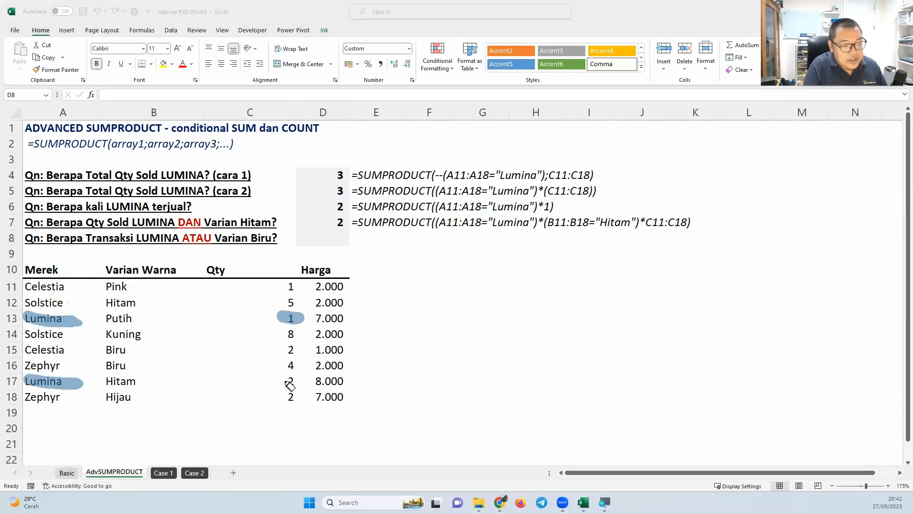
{"action": "left_click_drag", "start_coordinate": [281, 380], "coordinate": [303, 383]}
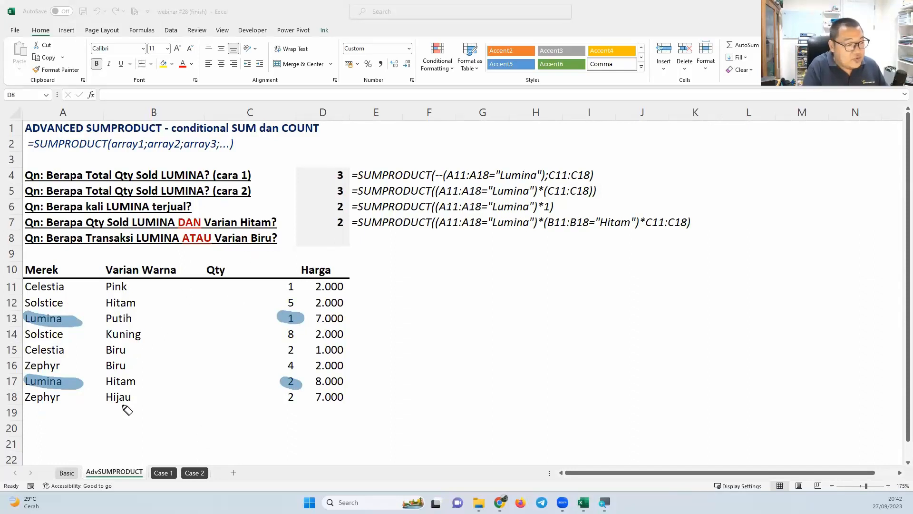
{"action": "mouse_move", "coordinate": [101, 350]}
{"action": "left_mouse_down"}
{"action": "mouse_move", "coordinate": [125, 349]}
{"action": "mouse_move", "coordinate": [135, 365]}
{"action": "left_mouse_up"}
{"action": "mouse_move", "coordinate": [278, 350]}
{"action": "left_mouse_down"}
{"action": "mouse_move", "coordinate": [303, 349]}
{"action": "mouse_move", "coordinate": [303, 365]}
{"action": "left_mouse_up"}
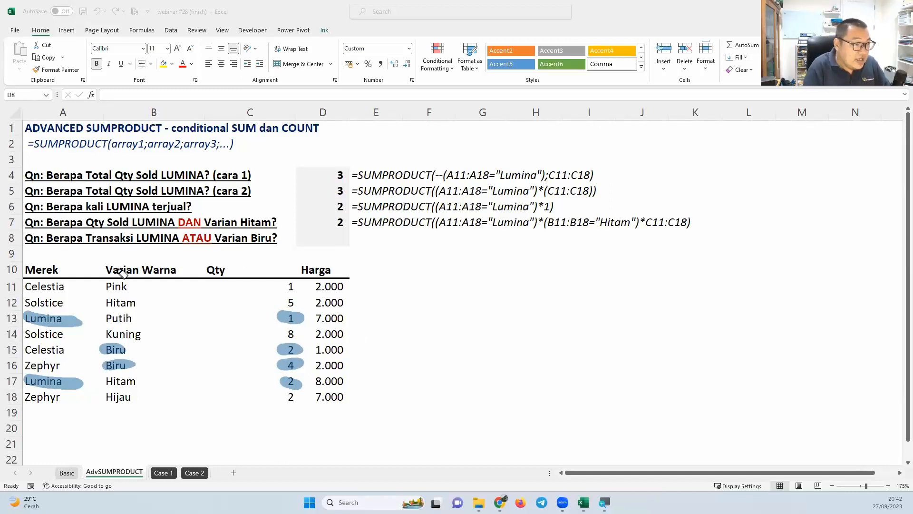
Mark "Transaksi" in row 8's question, number the matching rows 1 to 4, and draw an arrow toward D8 with a handwritten 4
{"action": "left_click_drag", "start_coordinate": [122, 238], "coordinate": [134, 248]}
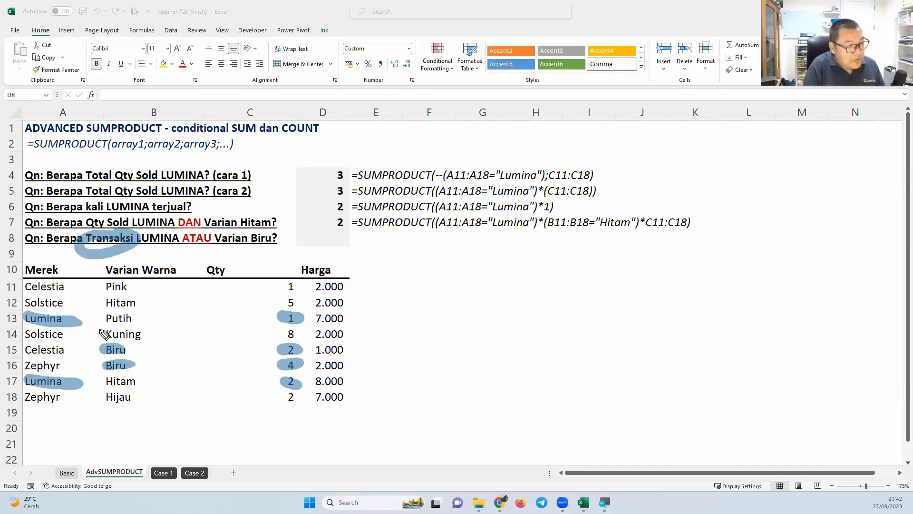
{"action": "left_click_drag", "start_coordinate": [93, 327], "coordinate": [92, 312]}
{"action": "left_click_drag", "start_coordinate": [138, 341], "coordinate": [145, 370]}
{"action": "mouse_move", "coordinate": [91, 381]}
{"action": "left_mouse_down"}
{"action": "mouse_move", "coordinate": [100, 404]}
{"action": "mouse_move", "coordinate": [267, 274]}
{"action": "mouse_move", "coordinate": [271, 288]}
{"action": "left_mouse_up"}
{"action": "left_click_drag", "start_coordinate": [329, 235], "coordinate": [336, 256]}
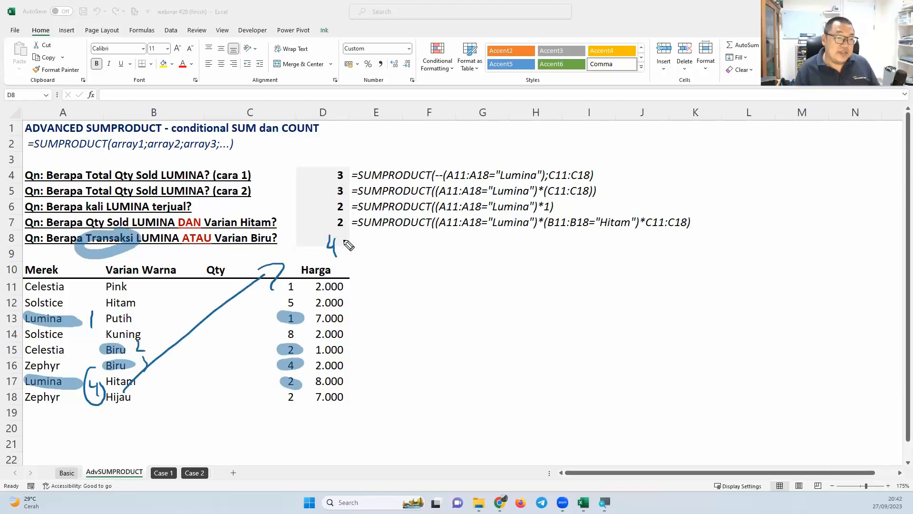
Clear the ink and start the formula =SUMPRODUCT(( in D8
{"action": "key", "text": "Escape"}
{"action": "left_click", "coordinate": [339, 240]}
{"action": "type", "text": "=sump"}
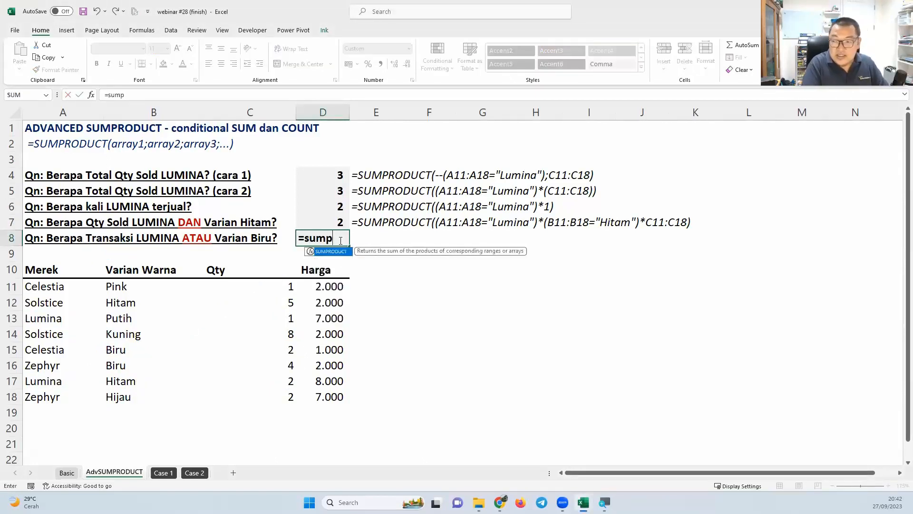
{"action": "key", "text": "Tab"}
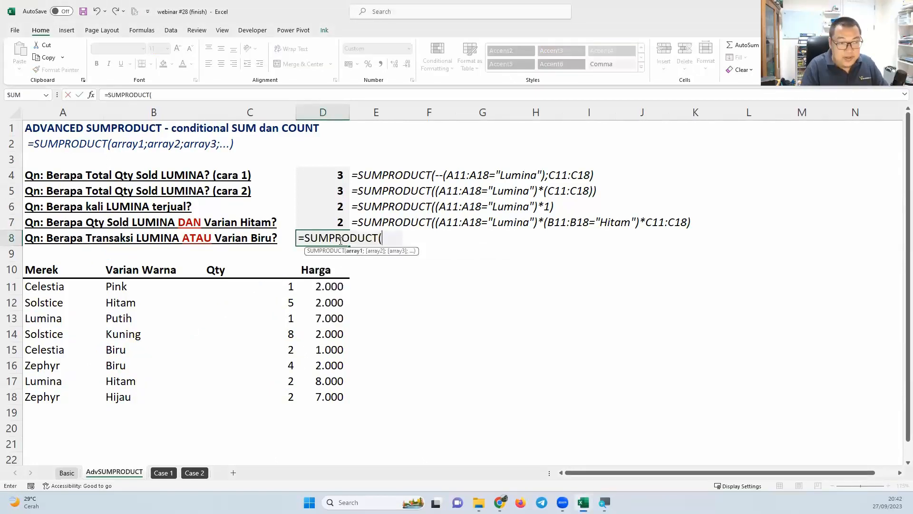
{"action": "type", "text": "("}
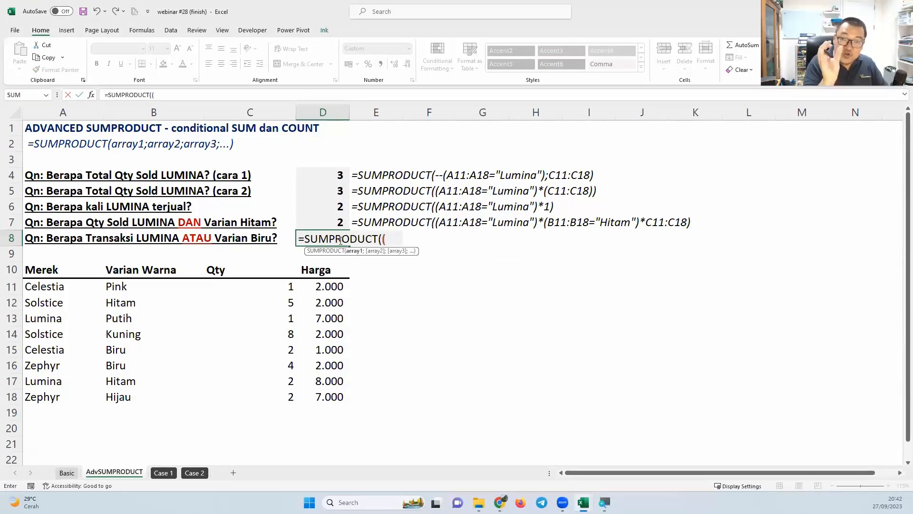
Complete the D8 formula as =SUMPRODUCT((A11:A18="Lumina")+(B11:B18="Biru"))
{"action": "left_click_drag", "start_coordinate": [47, 287], "coordinate": [55, 393]}
{"action": "type", "text": "="}
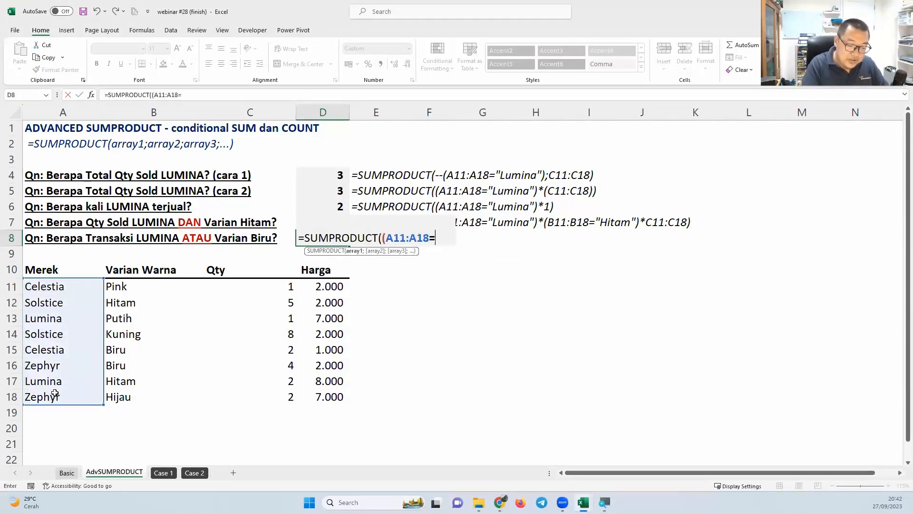
{"action": "type", "text": "\"Lumina\")+"}
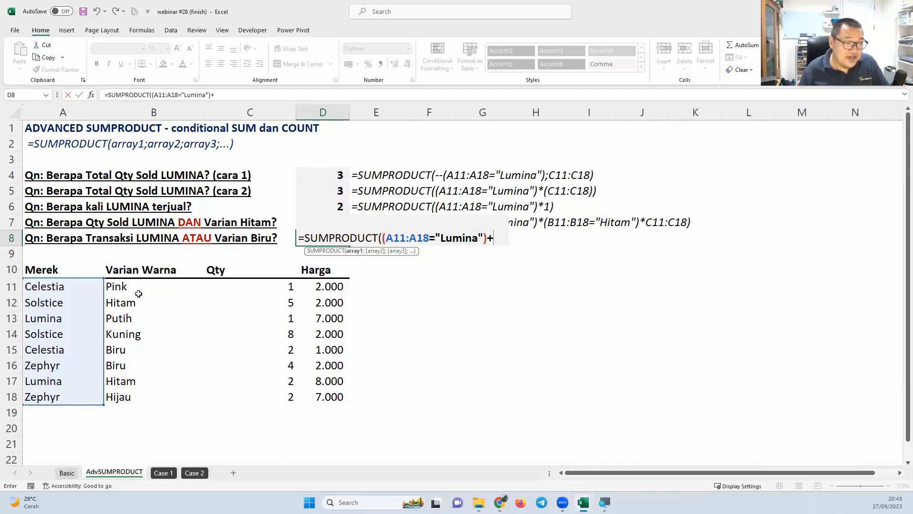
{"action": "left_click_drag", "start_coordinate": [131, 287], "coordinate": [141, 393]}
{"action": "type", "text": "="}
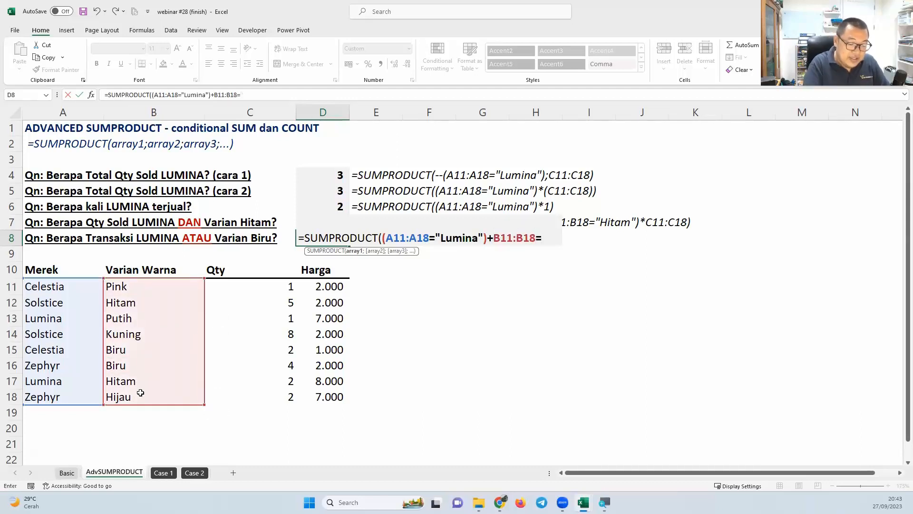
{"action": "type", "text": "\"Biru"}
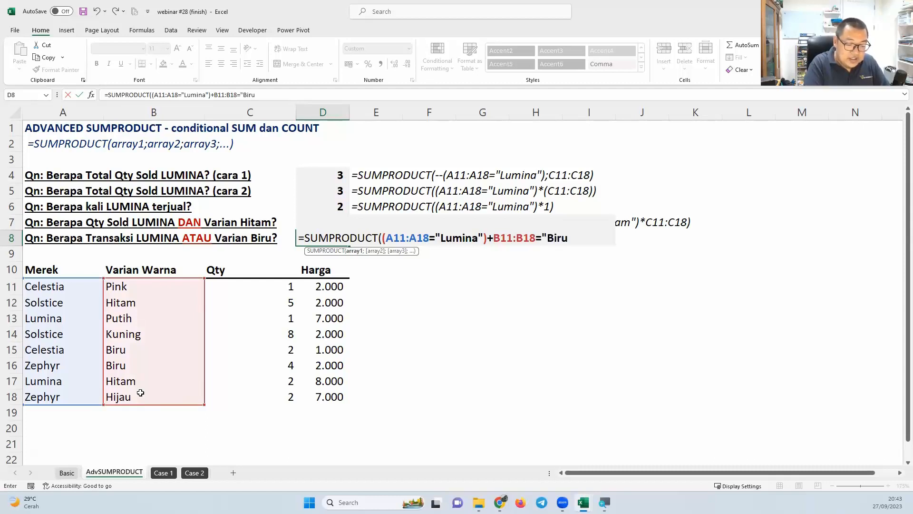
{"action": "type", "text": "\")"}
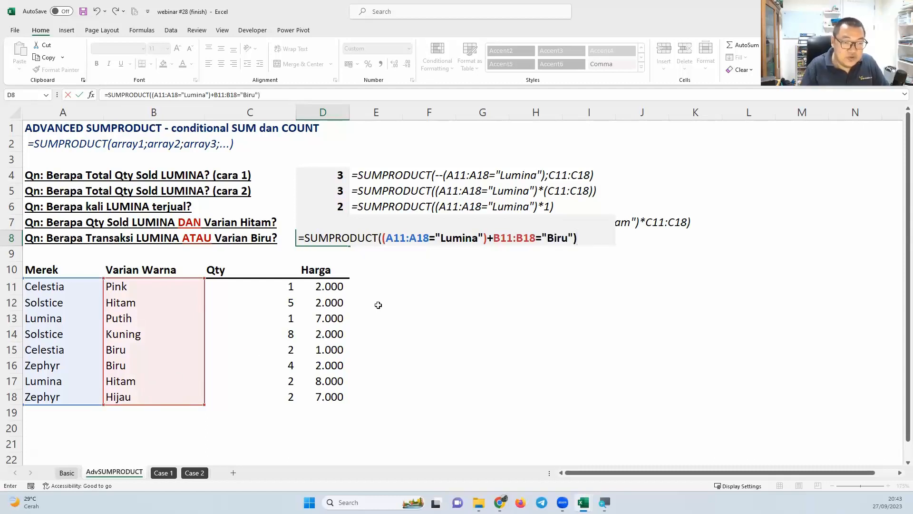
{"action": "left_click", "coordinate": [487, 239]}
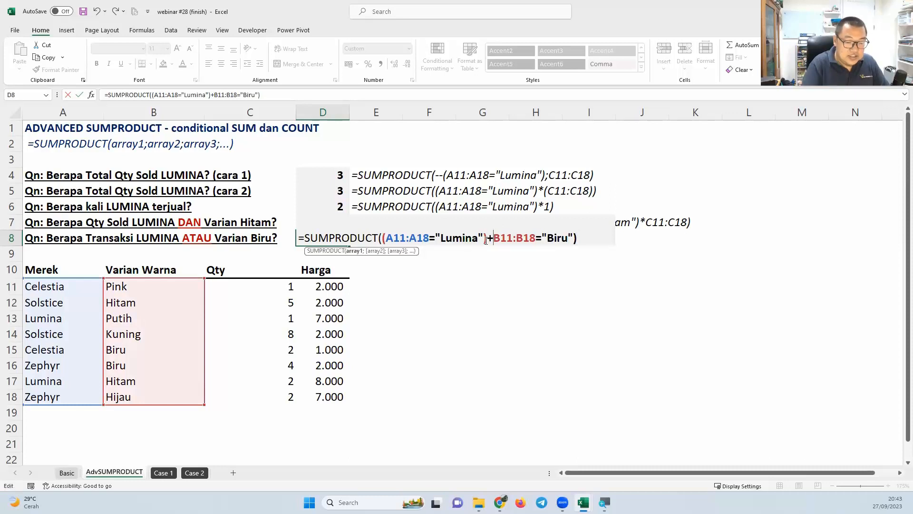
{"action": "type", "text": "("}
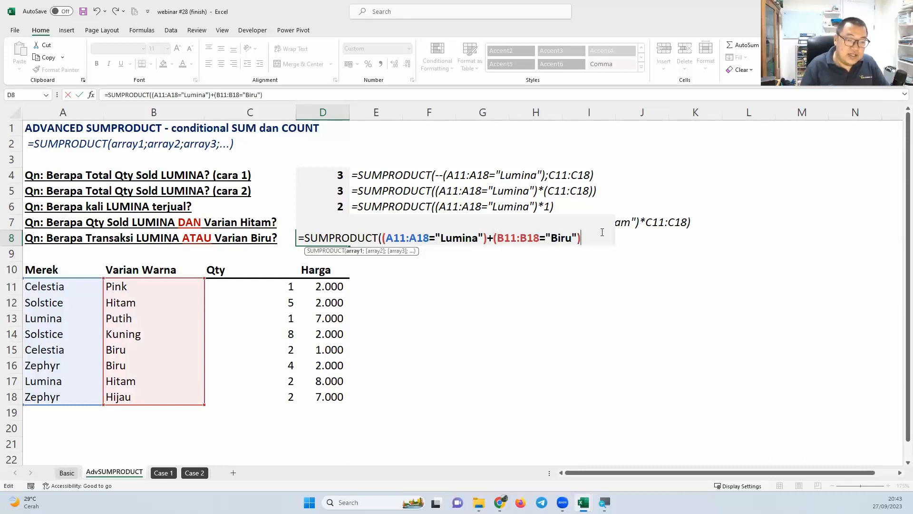
{"action": "type", "text": ")"}
{"action": "key", "text": "Return"}
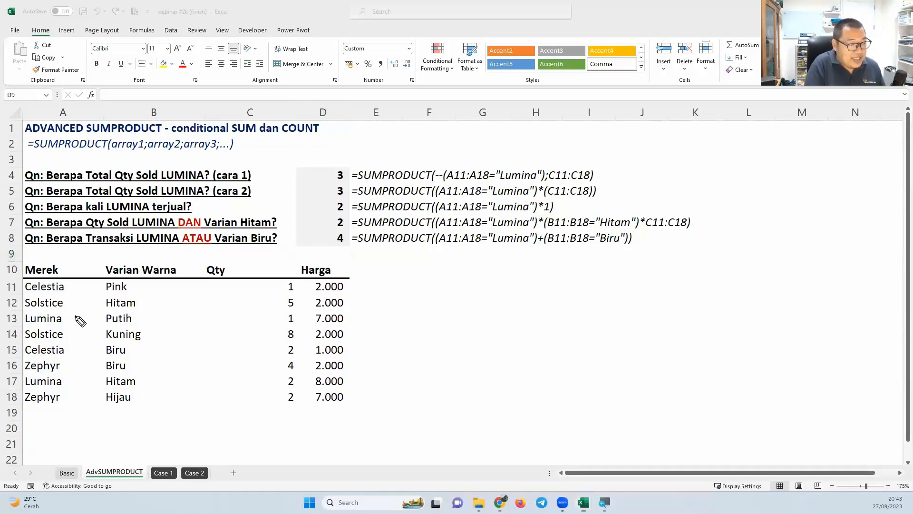
Handwrite 1 beside each Lumina row and 0 beside the other Merek rows, and bracket the column of digits
{"action": "mouse_move", "coordinate": [76, 313]}
{"action": "left_mouse_down"}
{"action": "mouse_move", "coordinate": [76, 325]}
{"action": "mouse_move", "coordinate": [76, 284]}
{"action": "left_mouse_up"}
{"action": "left_click_drag", "start_coordinate": [76, 333], "coordinate": [77, 357]}
{"action": "left_click_drag", "start_coordinate": [75, 366], "coordinate": [75, 410]}
{"action": "mouse_move", "coordinate": [65, 275]}
{"action": "left_mouse_down"}
{"action": "mouse_move", "coordinate": [60, 402]}
{"action": "mouse_move", "coordinate": [91, 316]}
{"action": "mouse_move", "coordinate": [96, 406]}
{"action": "left_mouse_up"}
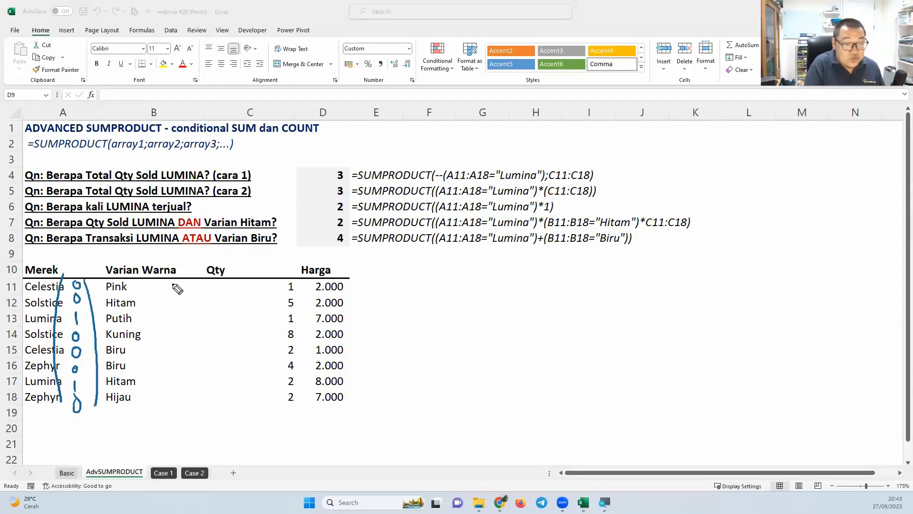
Handwrite 1 beside each Biru row and 0 beside the other Varian Warna rows, and enclose the digits in brackets
{"action": "left_click_drag", "start_coordinate": [173, 285], "coordinate": [174, 301]}
{"action": "left_click_drag", "start_coordinate": [171, 320], "coordinate": [170, 327]}
{"action": "left_click_drag", "start_coordinate": [170, 336], "coordinate": [173, 402]}
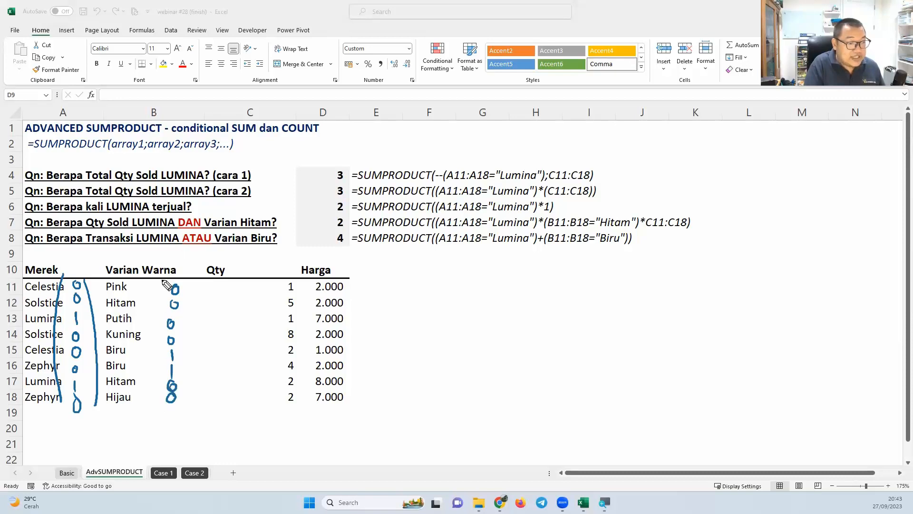
{"action": "mouse_move", "coordinate": [162, 281]}
{"action": "left_mouse_down"}
{"action": "mouse_move", "coordinate": [164, 408]}
{"action": "mouse_move", "coordinate": [171, 402]}
{"action": "left_mouse_up"}
{"action": "left_click_drag", "start_coordinate": [191, 281], "coordinate": [192, 408]}
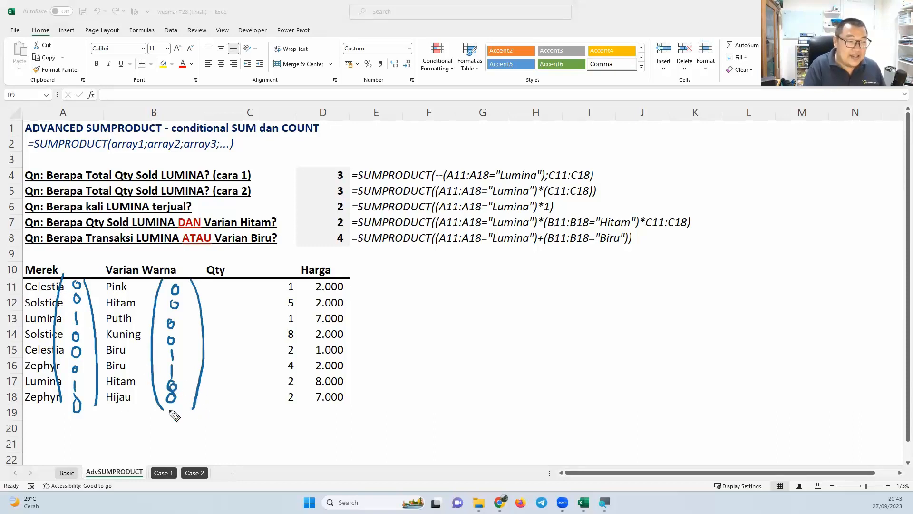
Handwrite plus and equals signs with the bracketed row sums 0, 0, 1, 0, 1, 1, 1, 0 for the two digit columns
{"action": "mouse_move", "coordinate": [106, 343]}
{"action": "left_mouse_down"}
{"action": "mouse_move", "coordinate": [141, 343]}
{"action": "mouse_move", "coordinate": [123, 369]}
{"action": "left_mouse_up"}
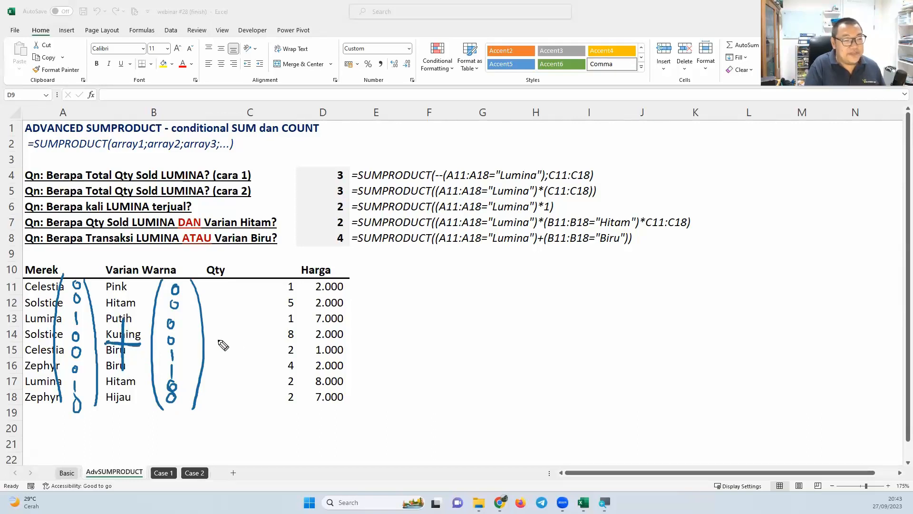
{"action": "left_click_drag", "start_coordinate": [215, 339], "coordinate": [228, 347]}
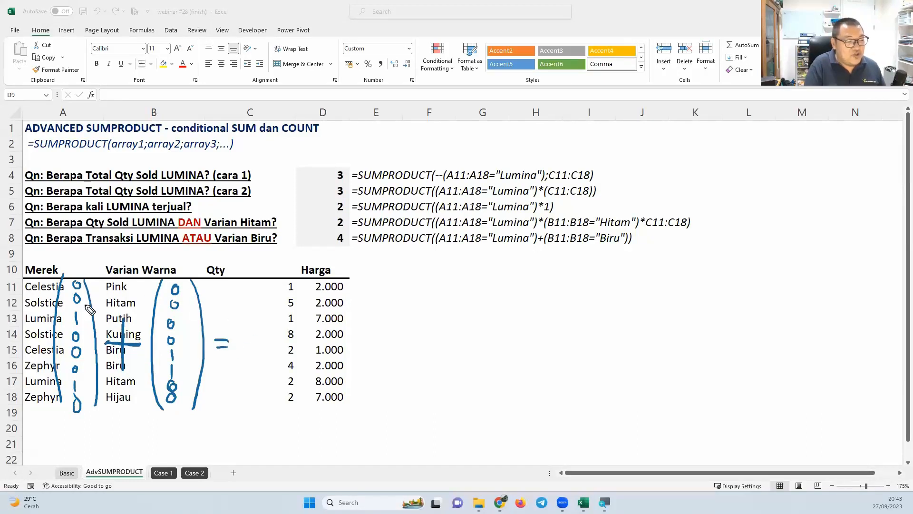
{"action": "left_click_drag", "start_coordinate": [259, 286], "coordinate": [258, 288]}
{"action": "left_click_drag", "start_coordinate": [259, 306], "coordinate": [268, 381]}
{"action": "left_click_drag", "start_coordinate": [87, 370], "coordinate": [91, 371]}
{"action": "left_click", "coordinate": [188, 374]}
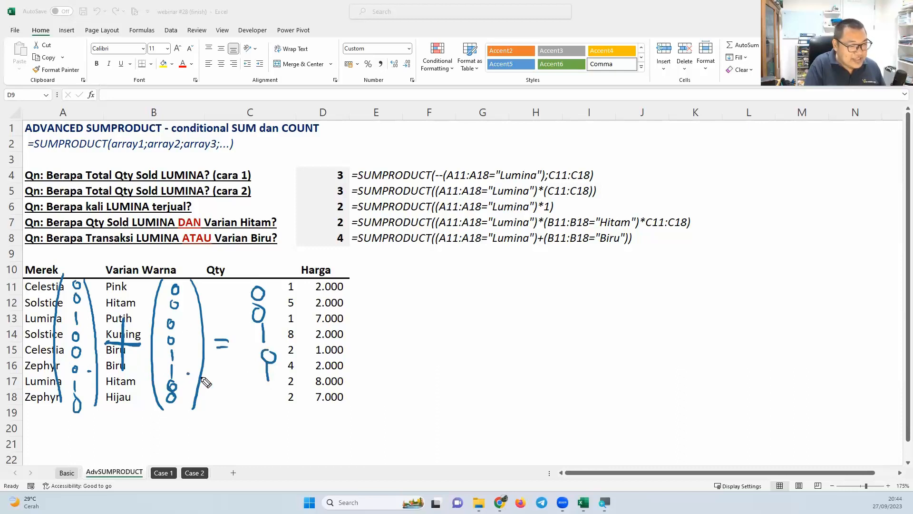
{"action": "left_click_drag", "start_coordinate": [264, 383], "coordinate": [263, 400]}
{"action": "left_click_drag", "start_coordinate": [83, 385], "coordinate": [87, 385]}
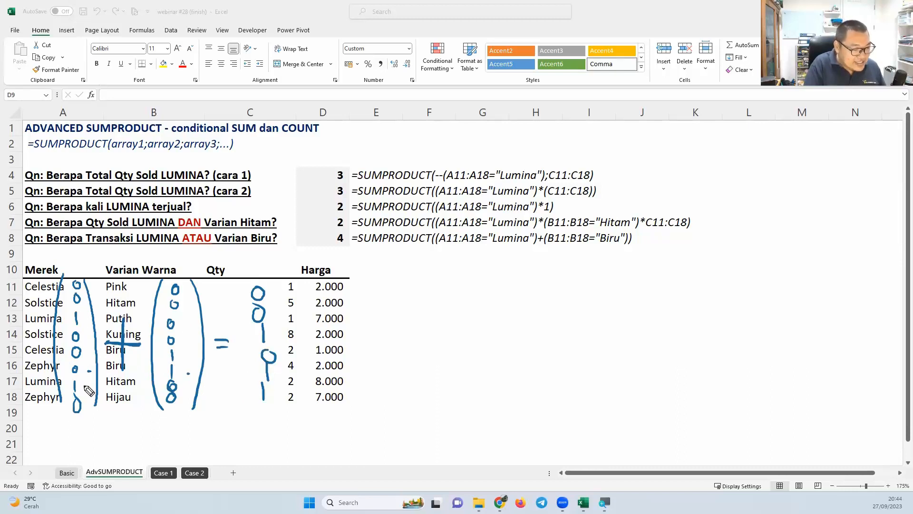
{"action": "left_click", "coordinate": [199, 390]}
{"action": "left_click_drag", "start_coordinate": [263, 405], "coordinate": [265, 425]}
{"action": "left_click_drag", "start_coordinate": [237, 280], "coordinate": [222, 347]}
{"action": "left_click_drag", "start_coordinate": [274, 289], "coordinate": [277, 445]}
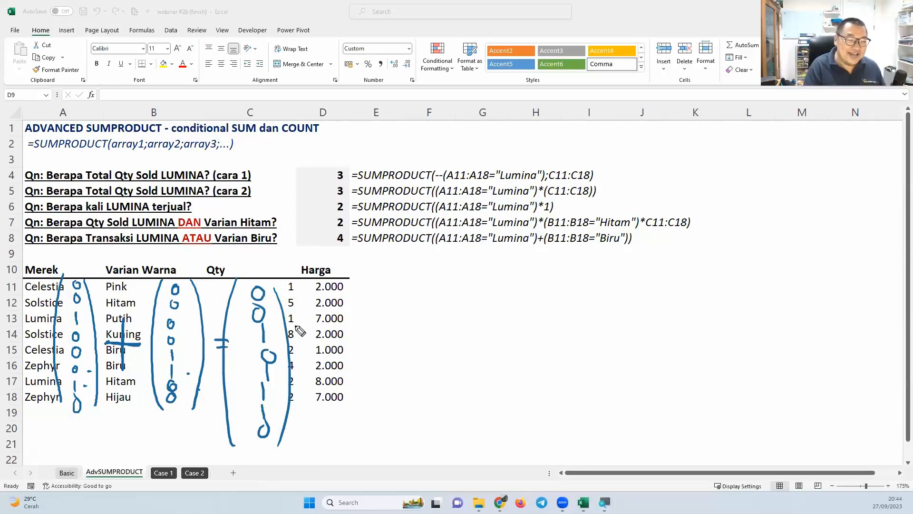
Draw an arrow from the row sums to a circled 4 and another arrow from it to the result in D8
{"action": "mouse_move", "coordinate": [309, 419]}
{"action": "left_mouse_down"}
{"action": "mouse_move", "coordinate": [392, 396]}
{"action": "mouse_move", "coordinate": [389, 421]}
{"action": "left_mouse_up"}
{"action": "left_click_drag", "start_coordinate": [408, 375], "coordinate": [419, 410]}
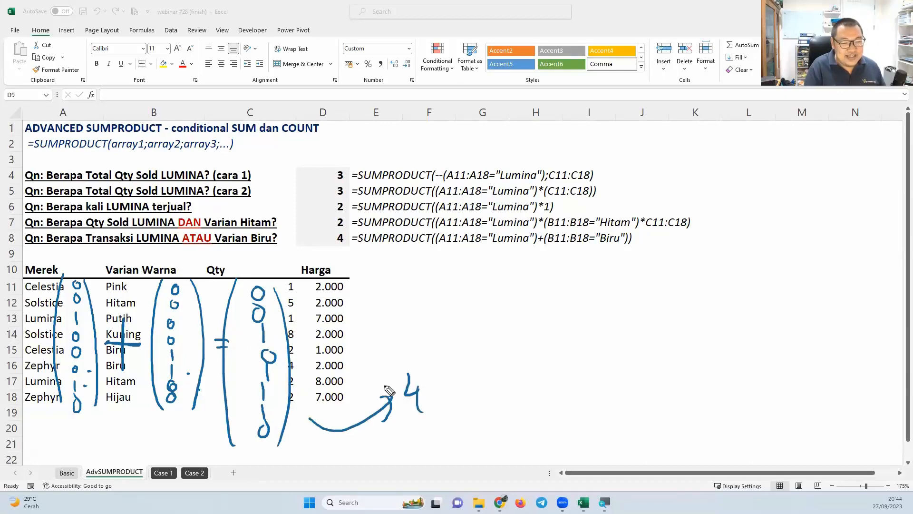
{"action": "mouse_move", "coordinate": [420, 358]}
{"action": "left_mouse_down"}
{"action": "mouse_move", "coordinate": [431, 388]}
{"action": "mouse_move", "coordinate": [357, 240]}
{"action": "mouse_move", "coordinate": [349, 241]}
{"action": "mouse_move", "coordinate": [356, 253]}
{"action": "left_mouse_up"}
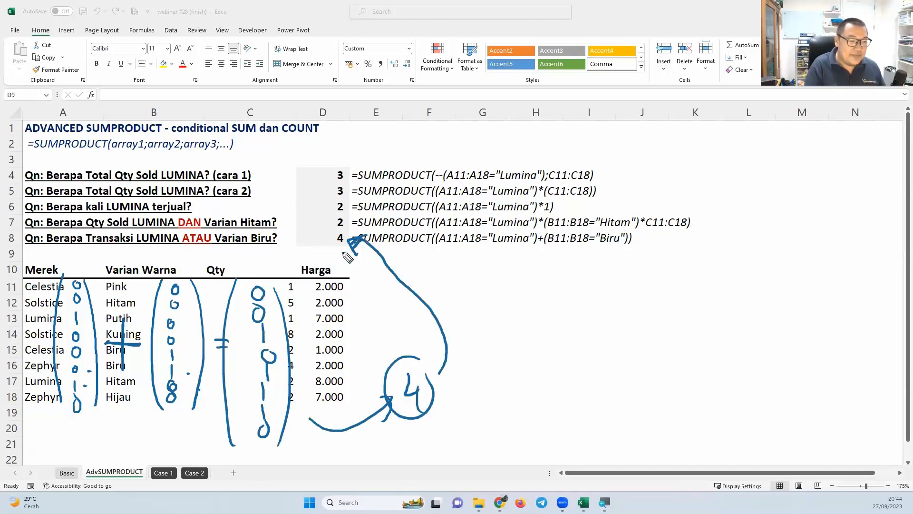
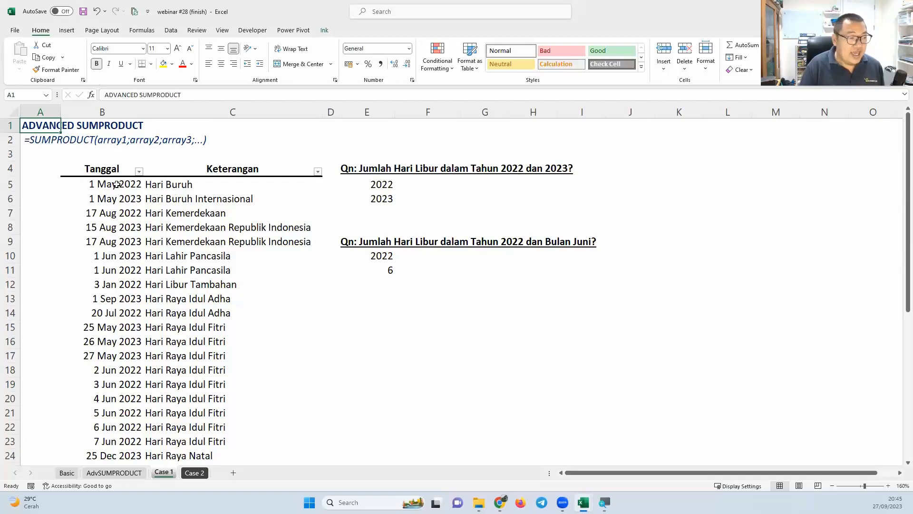
Look over the holiday dates in the Tanggal column and the answer cells beside the years 2022 and 2023
{"action": "left_click_drag", "start_coordinate": [116, 185], "coordinate": [119, 328]}
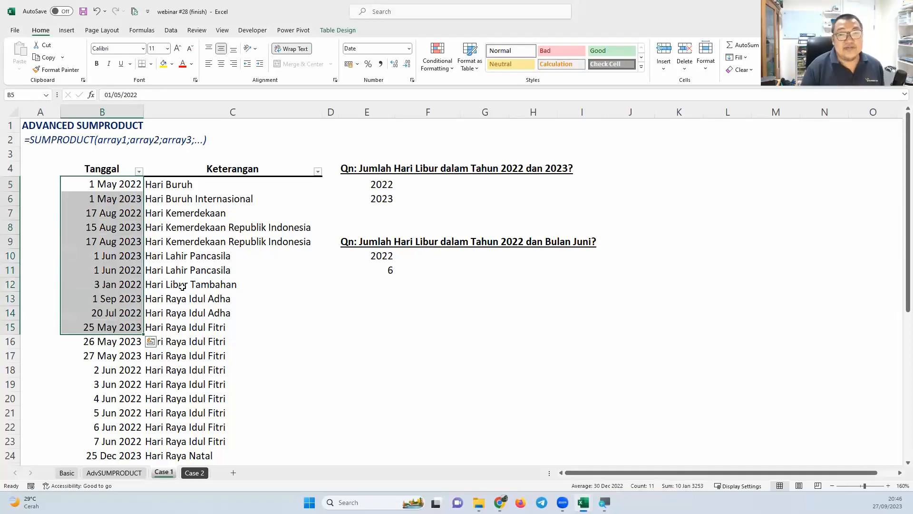
{"action": "scroll", "coordinate": [185, 285], "scroll_direction": "down", "scroll_amount": 4}
{"action": "scroll", "coordinate": [203, 287], "scroll_direction": "up", "scroll_amount": 4}
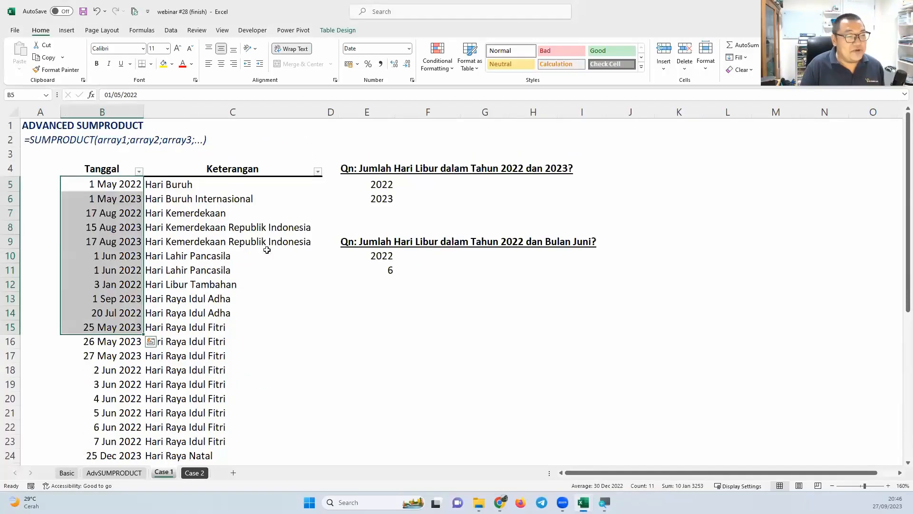
{"action": "left_click", "coordinate": [405, 187]}
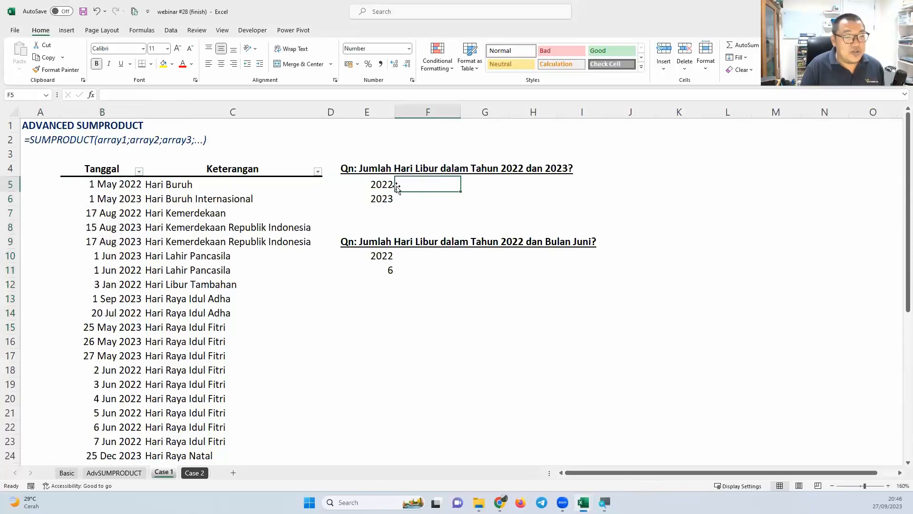
{"action": "left_click", "coordinate": [432, 200]}
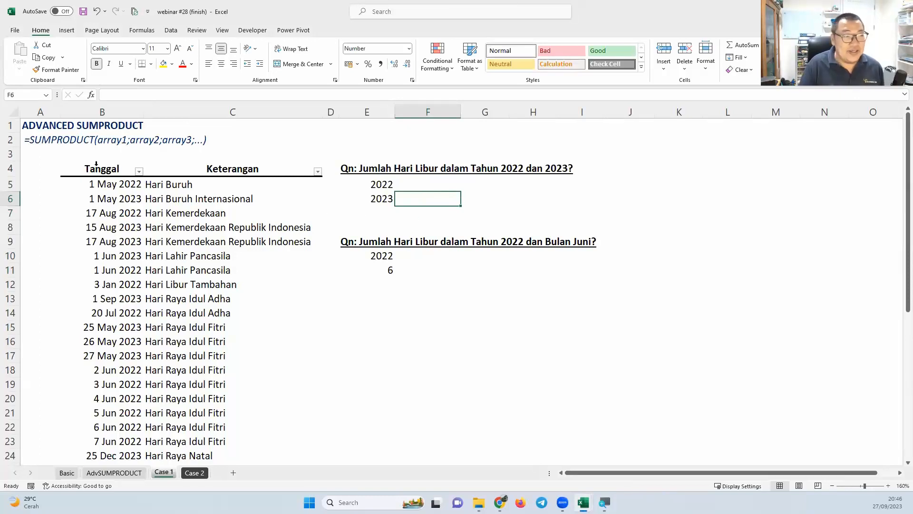
Filter the Tanggal column to 2022, select the filtered dates and mark their count with a drawn arrow
{"action": "left_click", "coordinate": [139, 171]}
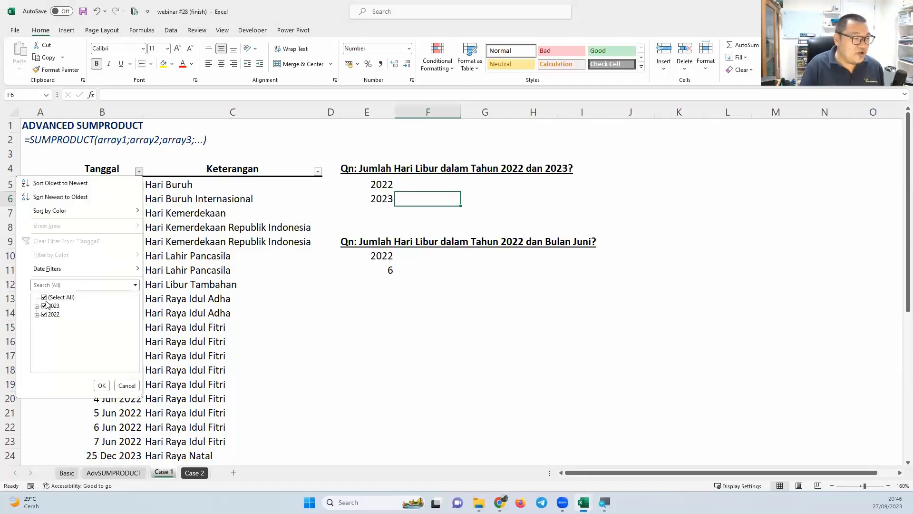
{"action": "left_click", "coordinate": [102, 385]}
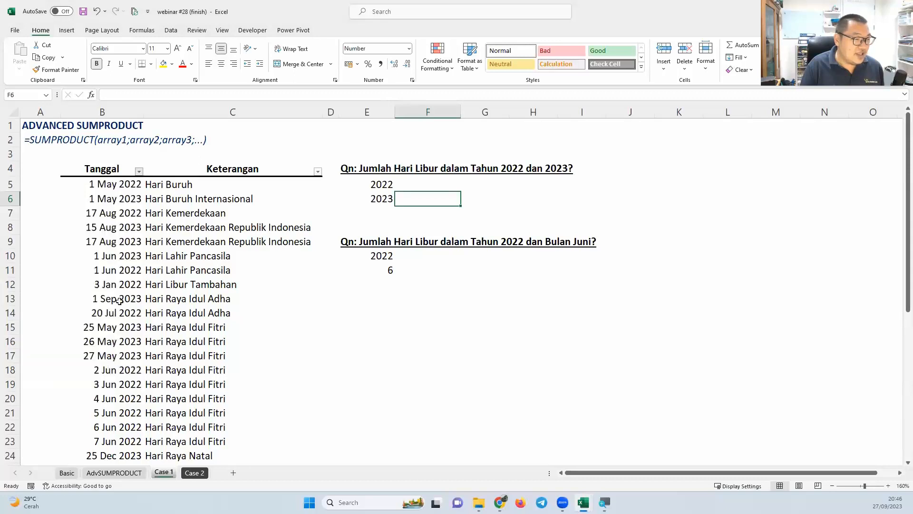
{"action": "left_click_drag", "start_coordinate": [118, 185], "coordinate": [124, 428]}
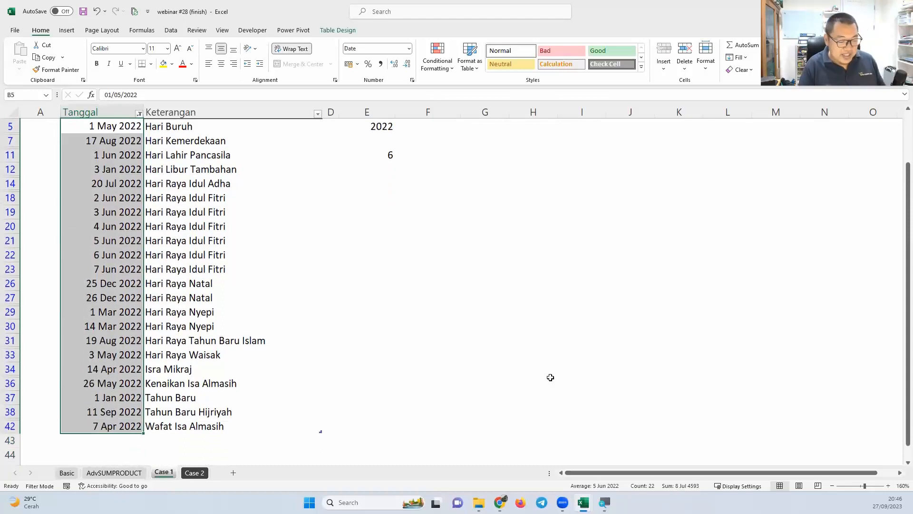
{"action": "left_click_drag", "start_coordinate": [619, 375], "coordinate": [650, 474]}
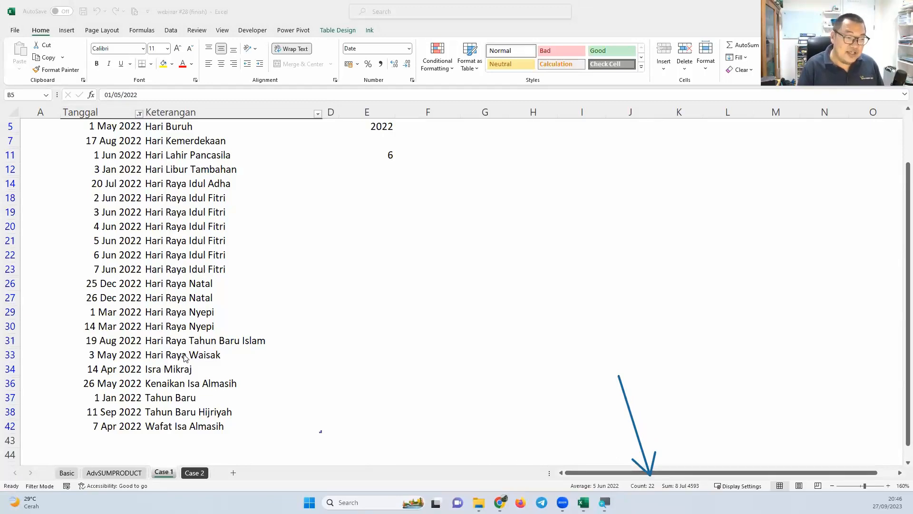
Clear the filter from the holiday table so that all dates are listed
{"action": "scroll", "coordinate": [186, 355], "scroll_direction": "up", "scroll_amount": 2}
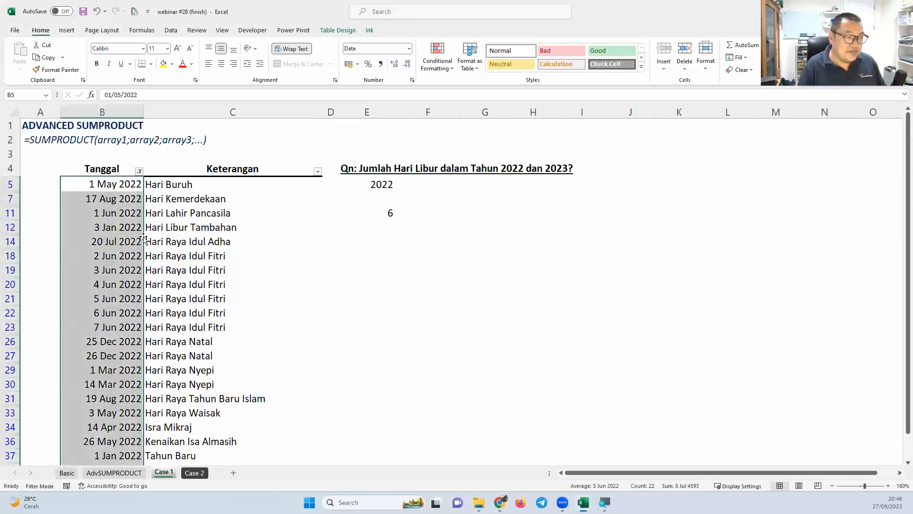
{"action": "left_click", "coordinate": [160, 240]}
{"action": "key", "text": "a"}
{"action": "key", "text": "c"}
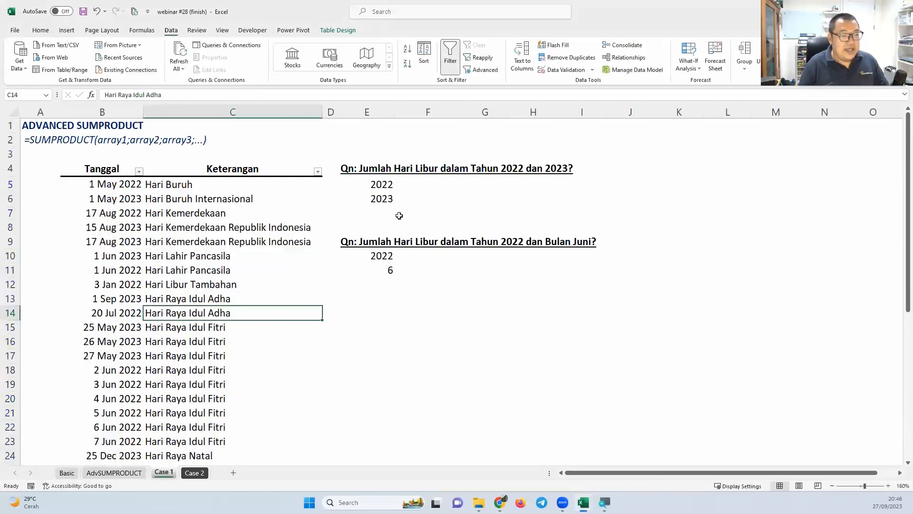
Delete the unique-years formula from cell E5
{"action": "left_click", "coordinate": [453, 188]}
{"action": "left_click", "coordinate": [388, 185]}
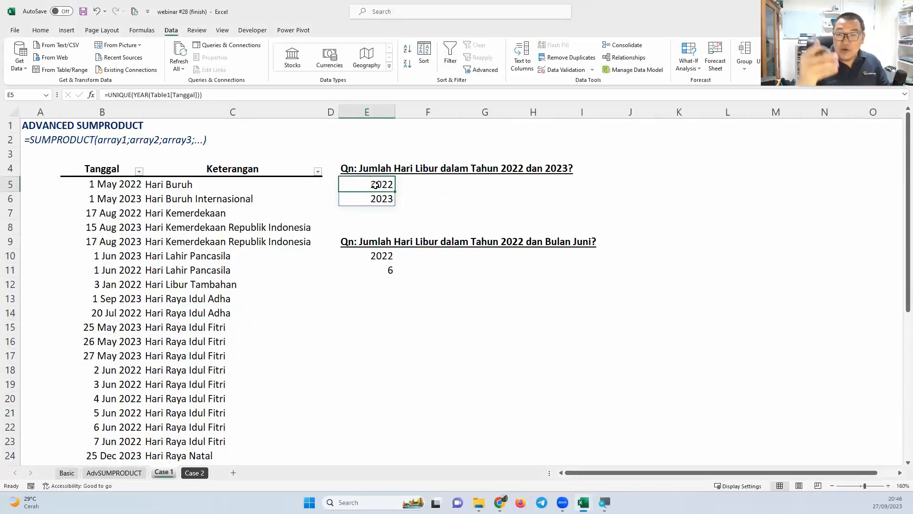
{"action": "key", "text": "Delete"}
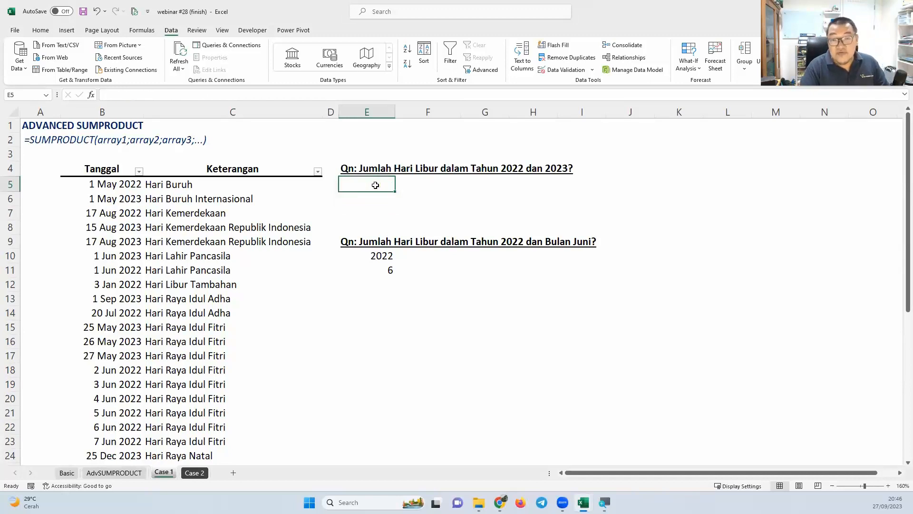
{"action": "type", "text": "="}
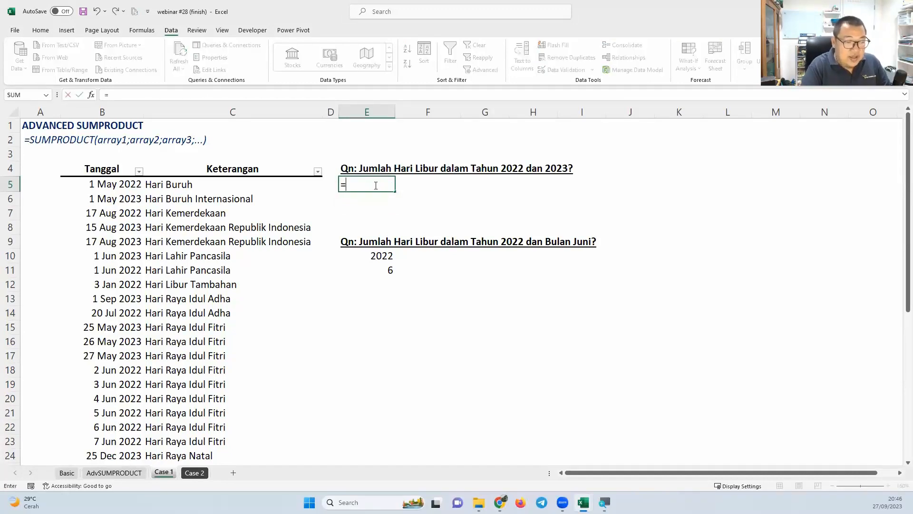
{"action": "key", "text": "Escape"}
Start a YEAR formula in E15 that takes the whole Tanggal column of the holiday table as its argument
{"action": "left_click", "coordinate": [347, 327]}
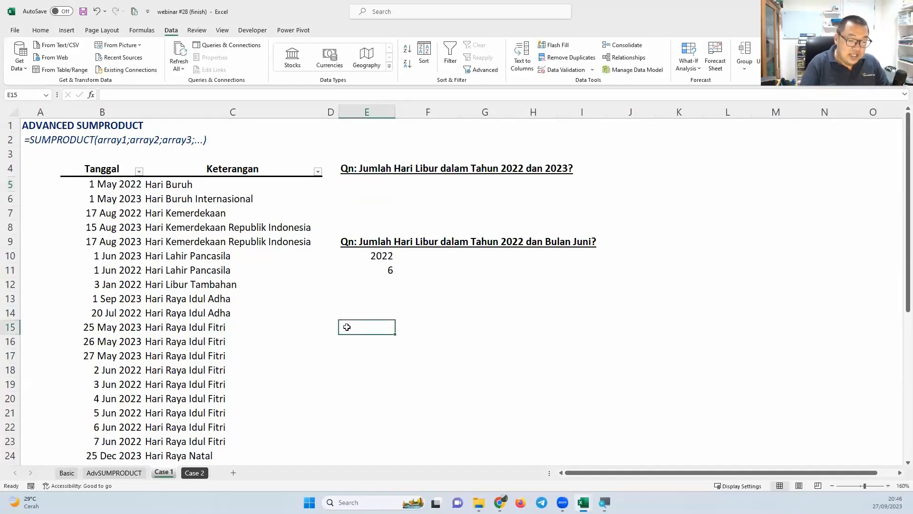
{"action": "type", "text": "="}
{"action": "type", "text": "choos"}
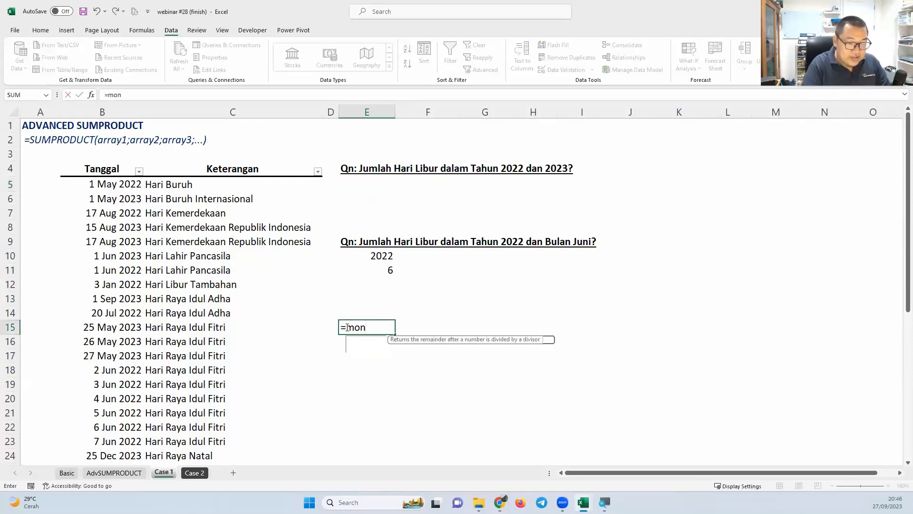
{"action": "key", "text": "BackSpace"}
{"action": "key", "text": "BackSpace"}
{"action": "key", "text": "BackSpace"}
{"action": "key", "text": "BackSpace"}
{"action": "key", "text": "BackSpace"}
{"action": "type", "text": "yea"}
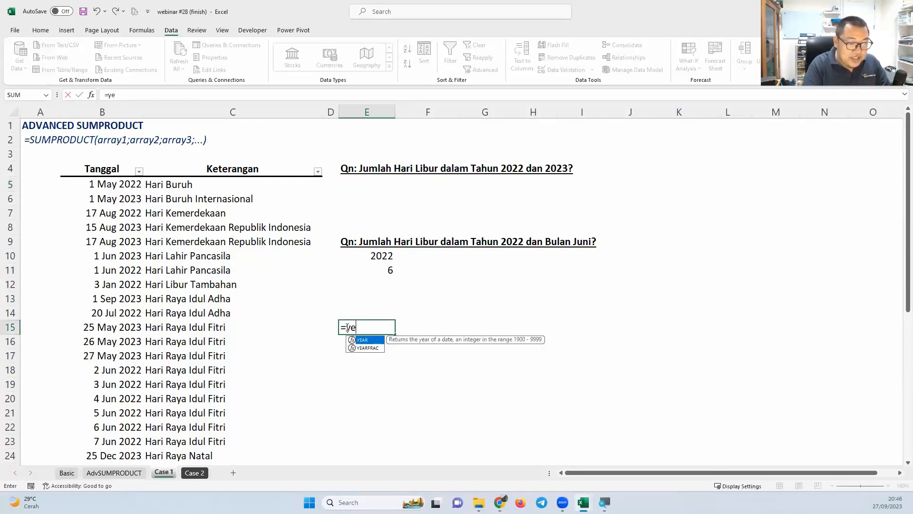
{"action": "key", "text": "Tab"}
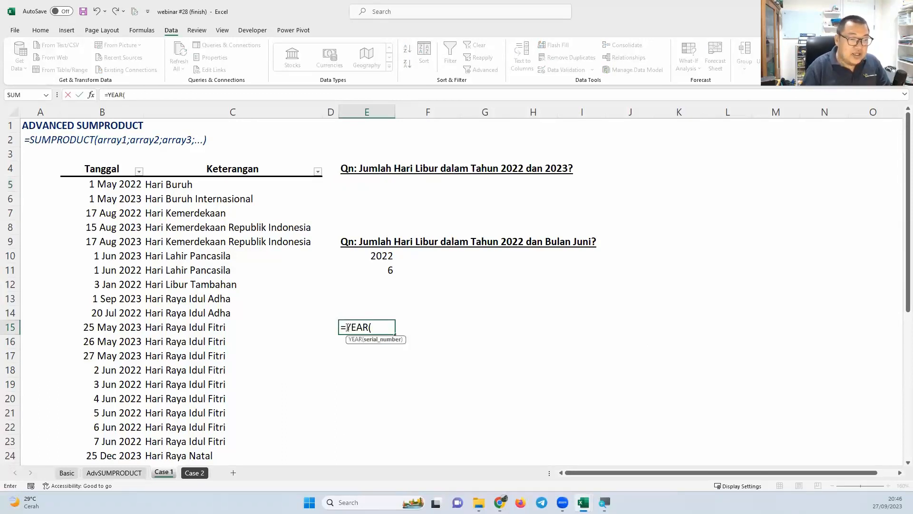
{"action": "left_click", "coordinate": [115, 161]}
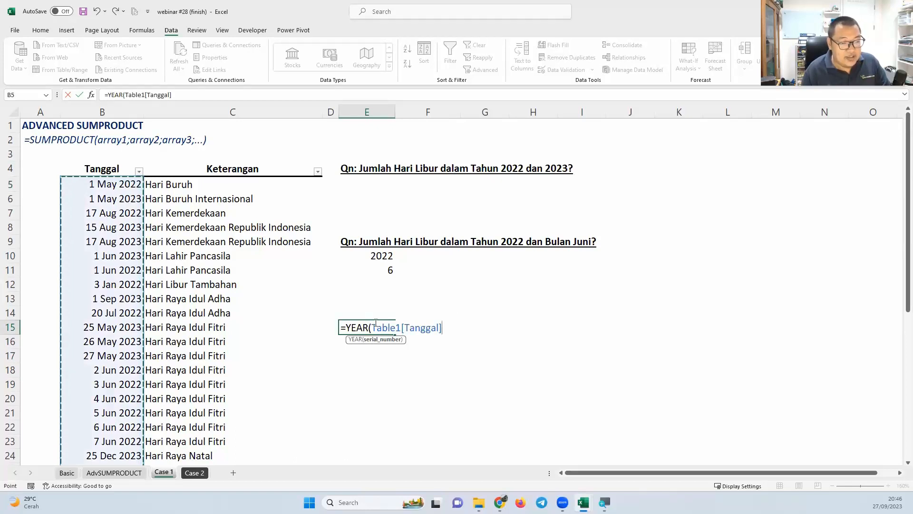
Highlight the table and column names inside the E15 formula and enter it as =YEAR(Table1[Tanggal])
{"action": "double_click", "coordinate": [393, 327]}
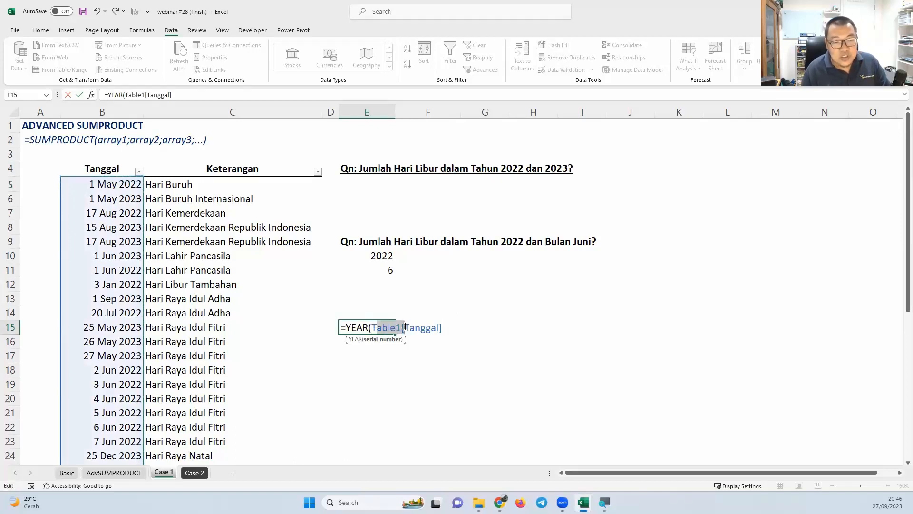
{"action": "left_click_drag", "start_coordinate": [404, 327], "coordinate": [432, 326]}
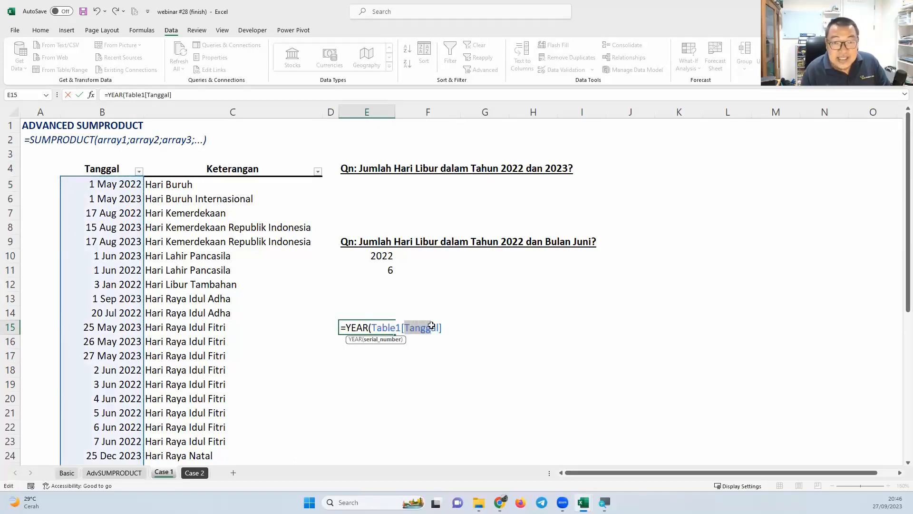
{"action": "left_click", "coordinate": [365, 325]}
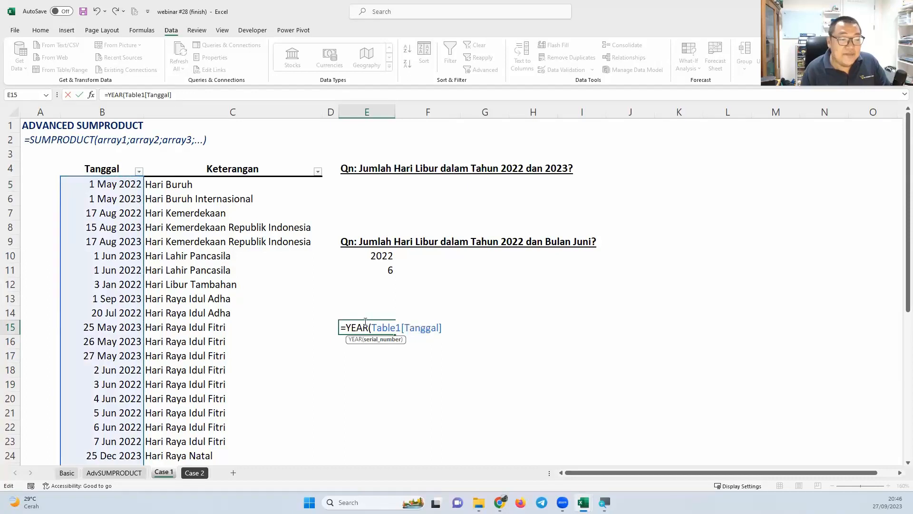
{"action": "left_click", "coordinate": [454, 328]}
{"action": "key", "text": "Return"}
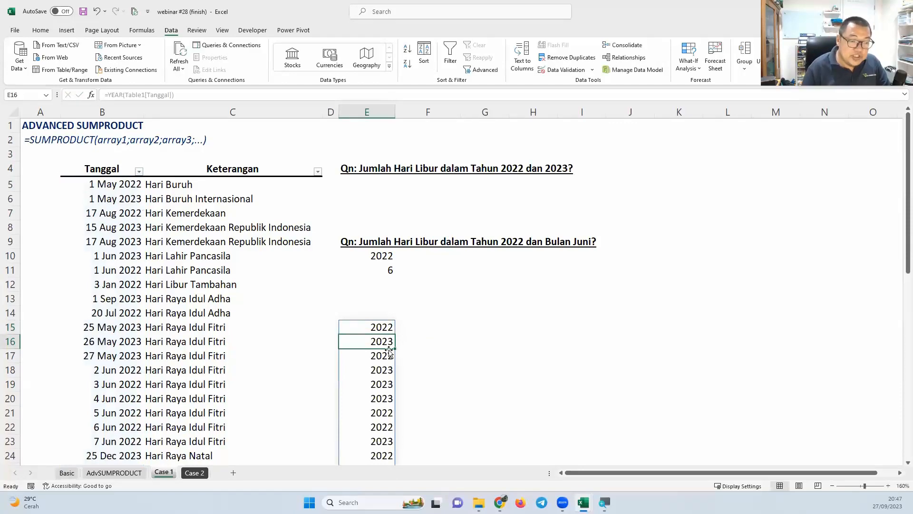
Look over the extracted years and draw temporary arrows from the first three Tanggal dates to their years, clearing the arrows at the end
{"action": "scroll", "coordinate": [389, 352], "scroll_direction": "down", "scroll_amount": 6}
{"action": "scroll", "coordinate": [389, 351], "scroll_direction": "up", "scroll_amount": 6}
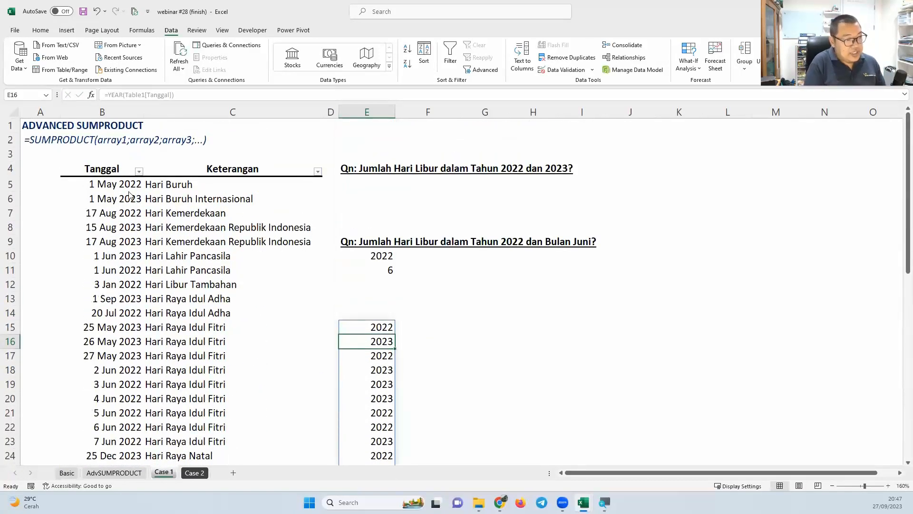
{"action": "mouse_move", "coordinate": [143, 184]}
{"action": "left_mouse_down"}
{"action": "mouse_move", "coordinate": [165, 208]}
{"action": "mouse_move", "coordinate": [368, 319]}
{"action": "left_mouse_up"}
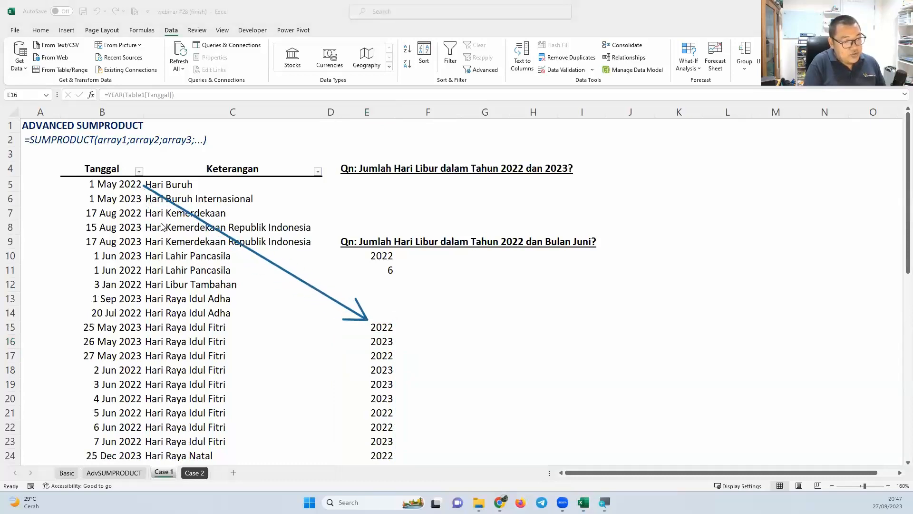
{"action": "mouse_move", "coordinate": [146, 199]}
{"action": "left_mouse_down"}
{"action": "mouse_move", "coordinate": [324, 331]}
{"action": "mouse_move", "coordinate": [367, 337]}
{"action": "left_mouse_up"}
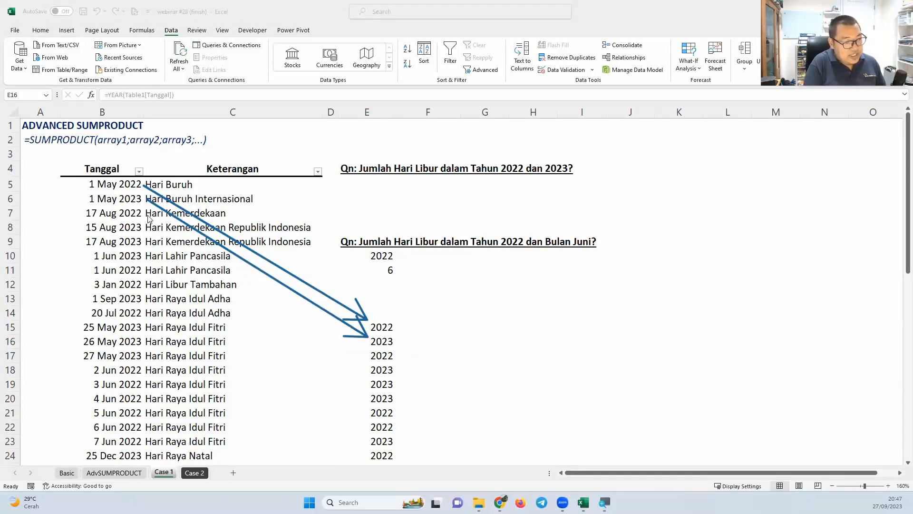
{"action": "mouse_move", "coordinate": [147, 215]}
{"action": "left_mouse_down"}
{"action": "mouse_move", "coordinate": [224, 281]}
{"action": "mouse_move", "coordinate": [366, 353]}
{"action": "left_mouse_up"}
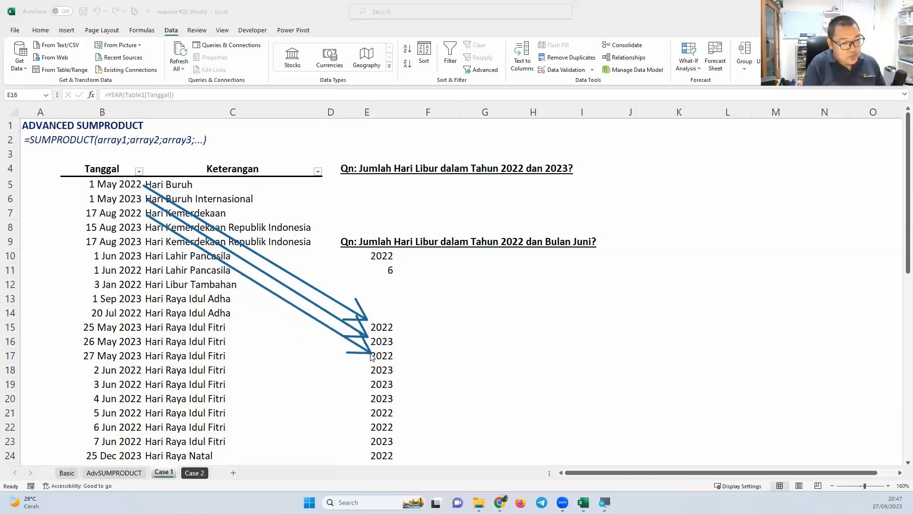
{"action": "key", "text": "Escape"}
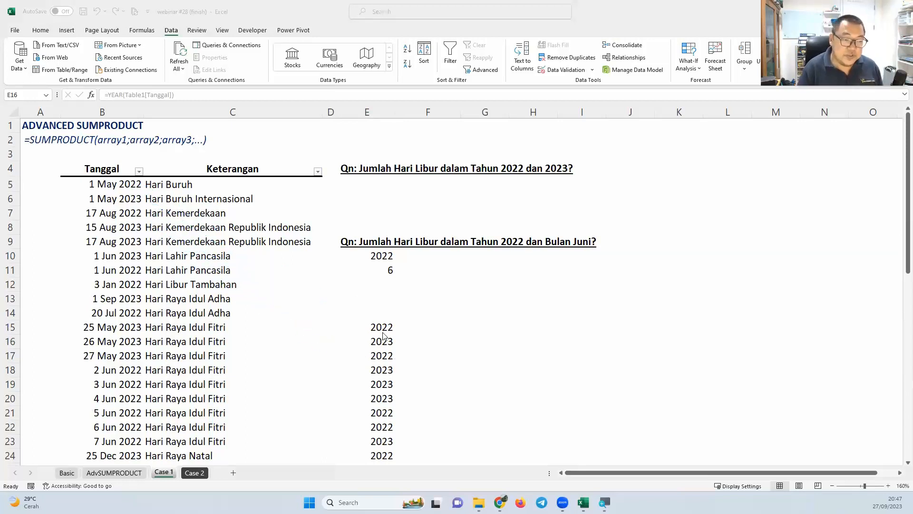
Wrap the E15 formula in UNIQUE to give =UNIQUE(YEAR(Table1[Tanggal])) and move it to E5
{"action": "left_click", "coordinate": [388, 327]}
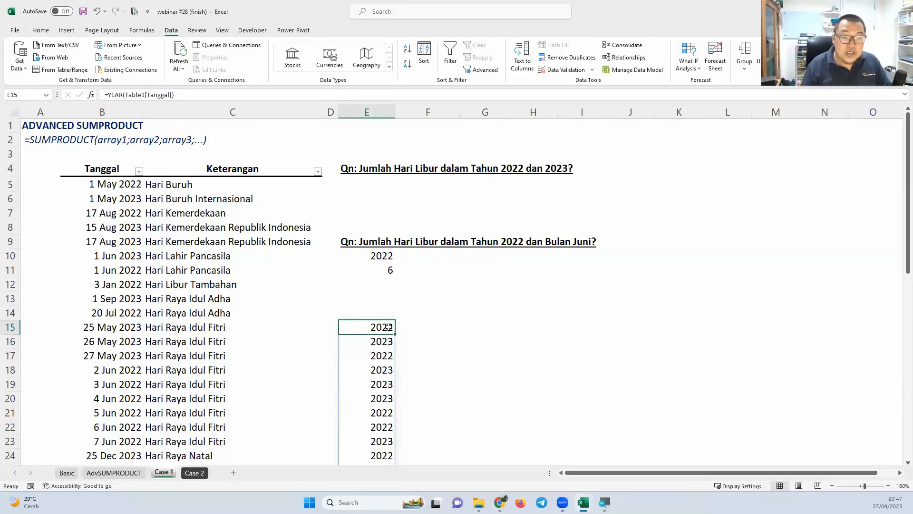
{"action": "double_click", "coordinate": [389, 327]}
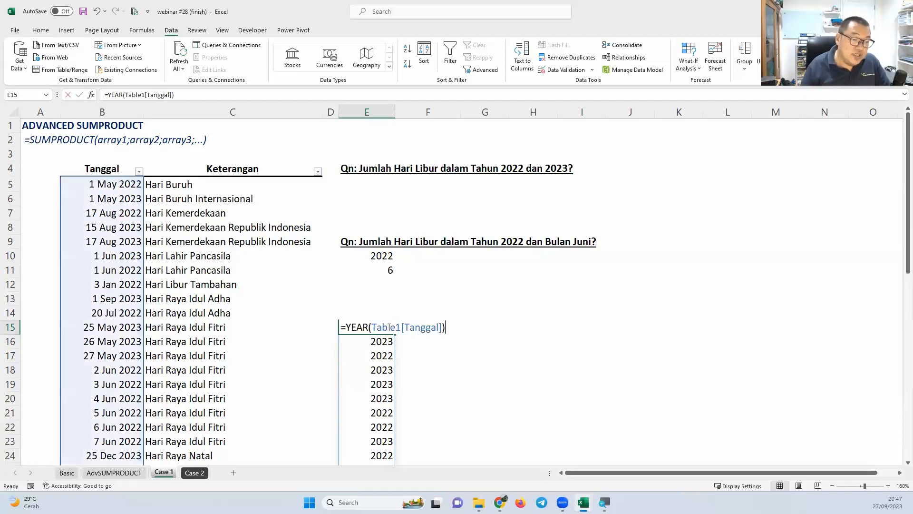
{"action": "left_click", "coordinate": [349, 327]}
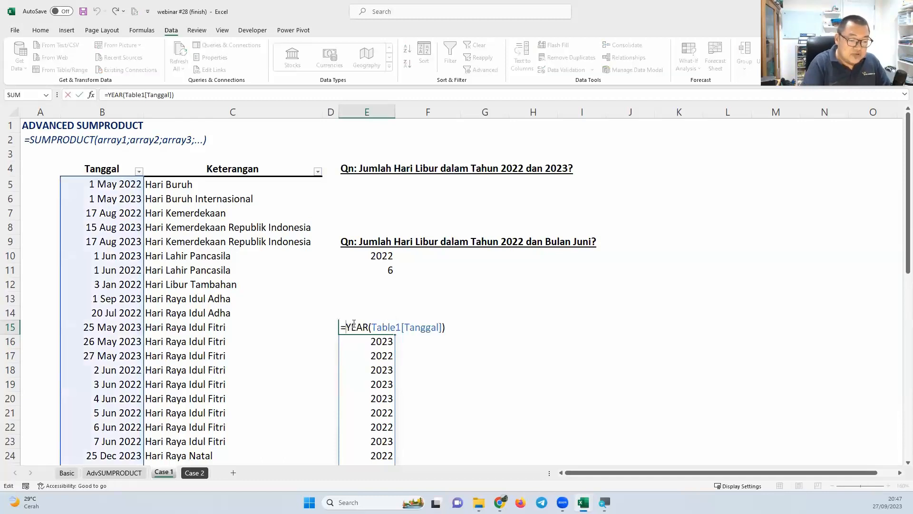
{"action": "type", "text": "uniq"}
{"action": "key", "text": "Tab"}
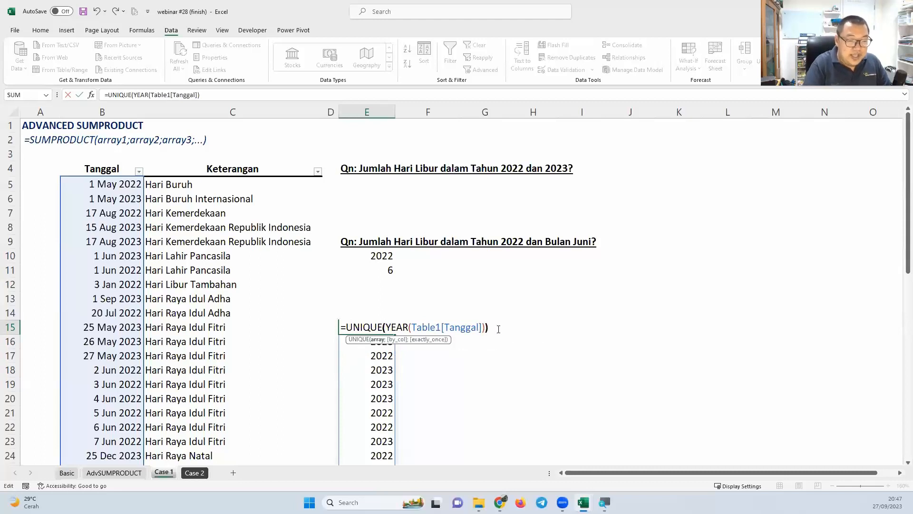
{"action": "key", "text": "Return"}
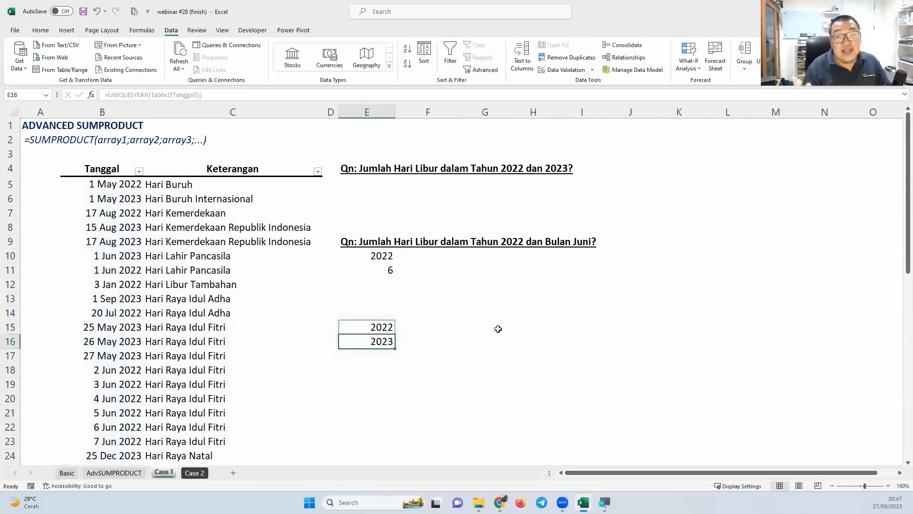
{"action": "left_click", "coordinate": [387, 326]}
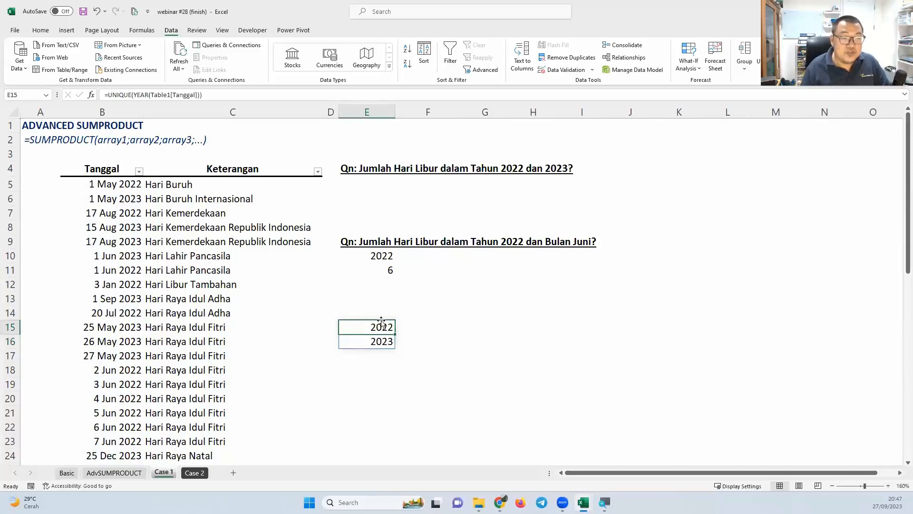
{"action": "left_click_drag", "start_coordinate": [382, 323], "coordinate": [367, 189]}
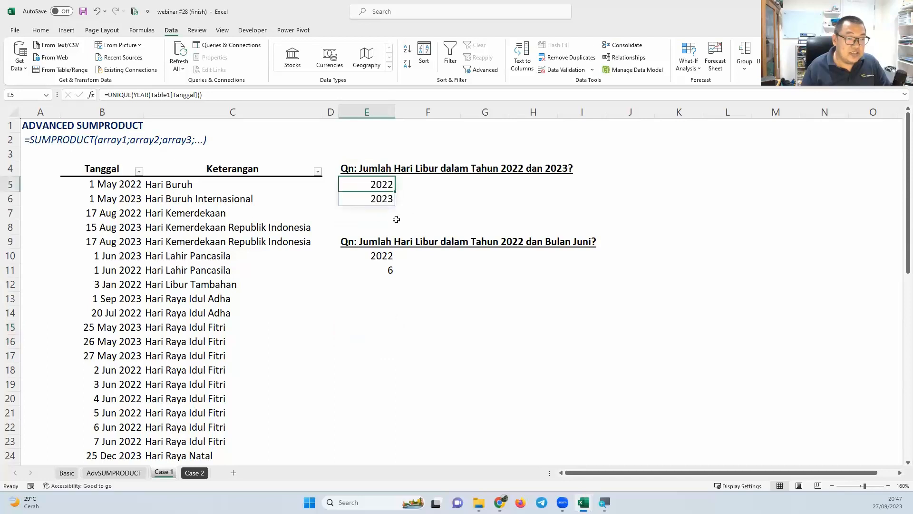
Start a SUMPRODUCT formula in F5 whose bracketed condition begins with YEAR(Table1[Tanggal])
{"action": "left_click", "coordinate": [417, 186]}
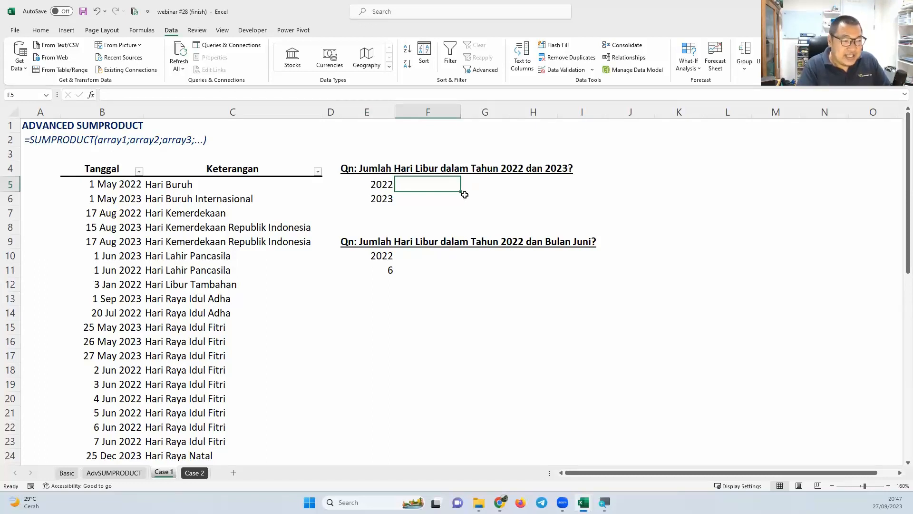
{"action": "type", "text": "=sumpr"}
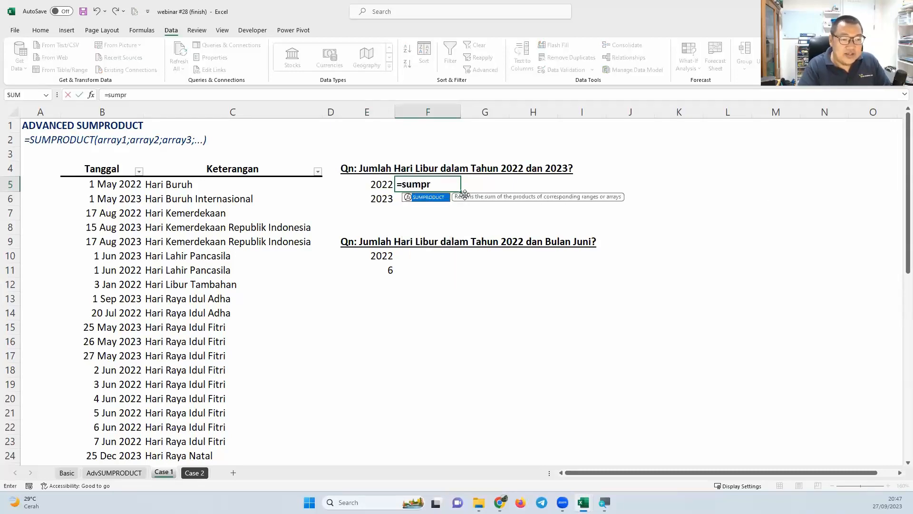
{"action": "key", "text": "Tab"}
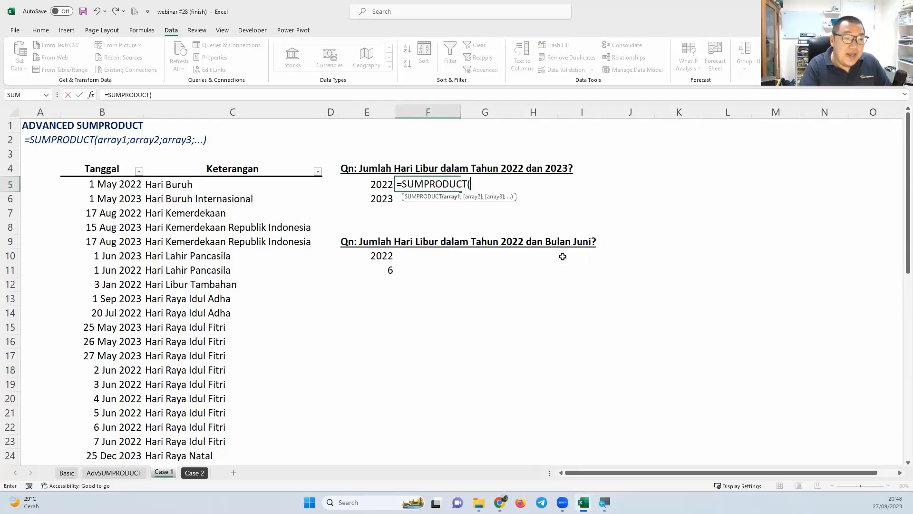
{"action": "type", "text": "("}
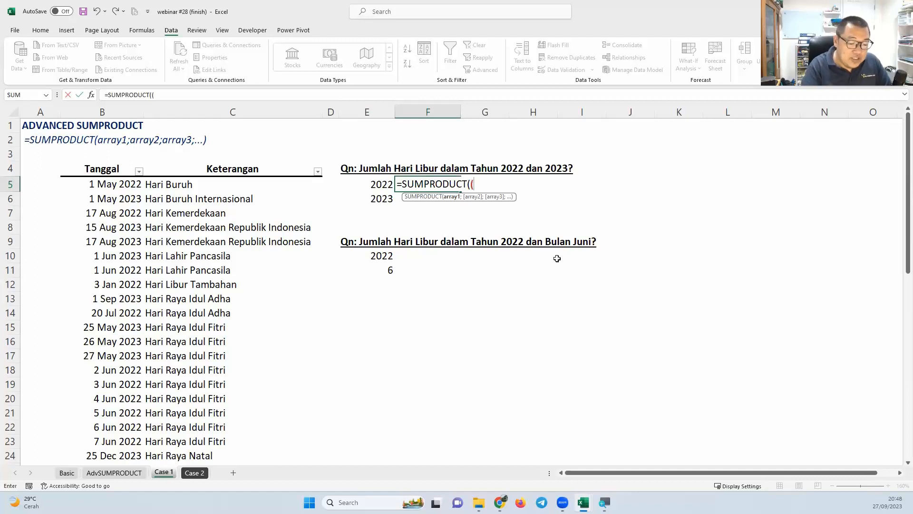
{"action": "type", "text": "year"}
{"action": "key", "text": "Tab"}
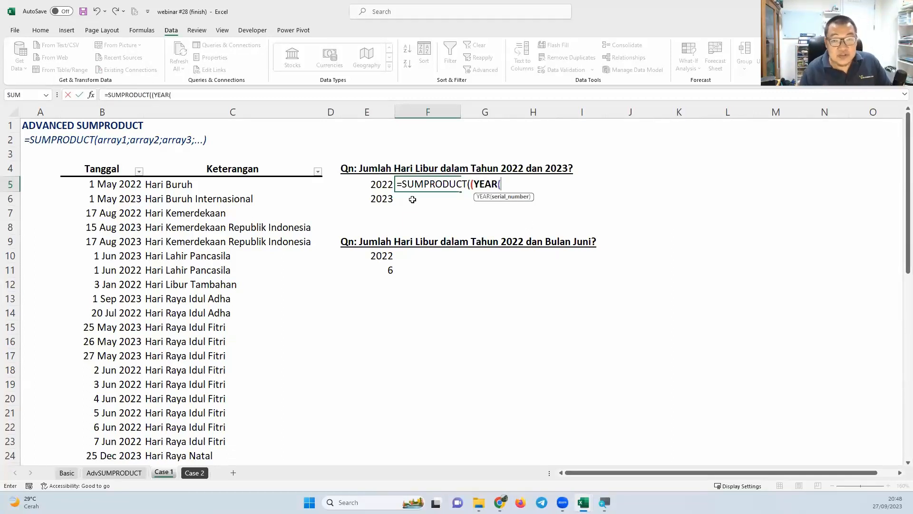
{"action": "left_click", "coordinate": [114, 166]}
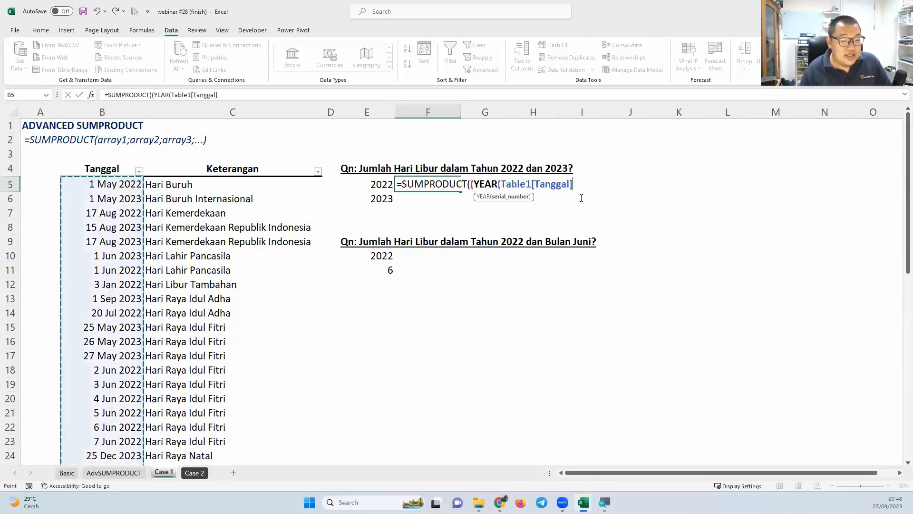
{"action": "type", "text": ")"}
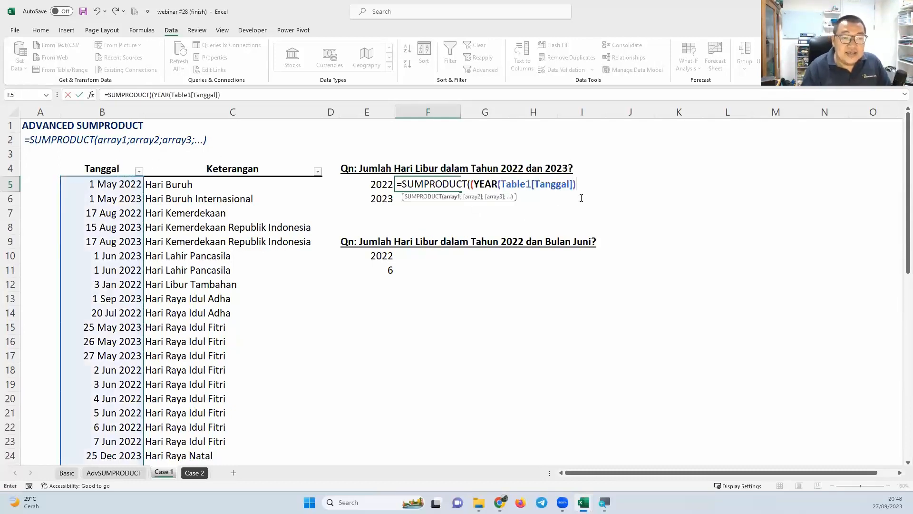
Preview the YEAR part of the F5 formula and complete it as =SUMPRODUCT((YEAR(Table1[Tanggal])=E5))
{"action": "double_click", "coordinate": [477, 184]}
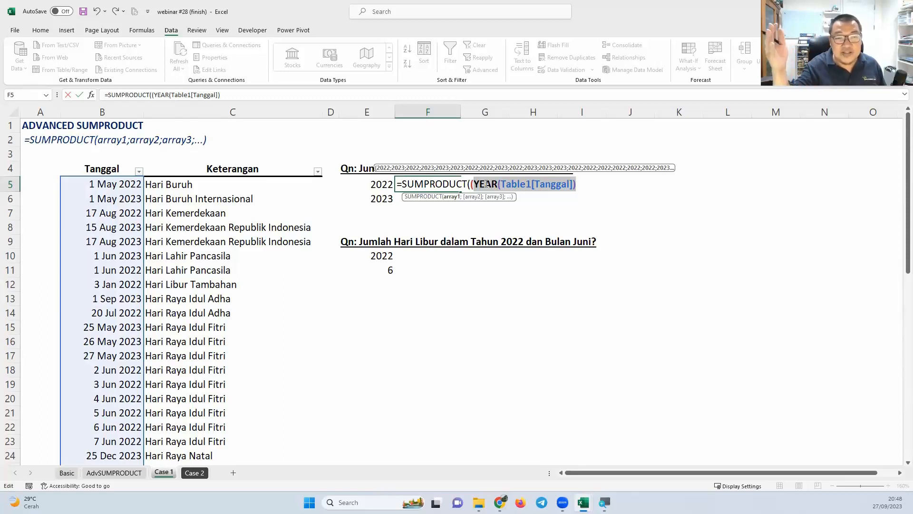
{"action": "left_click", "coordinate": [584, 183]}
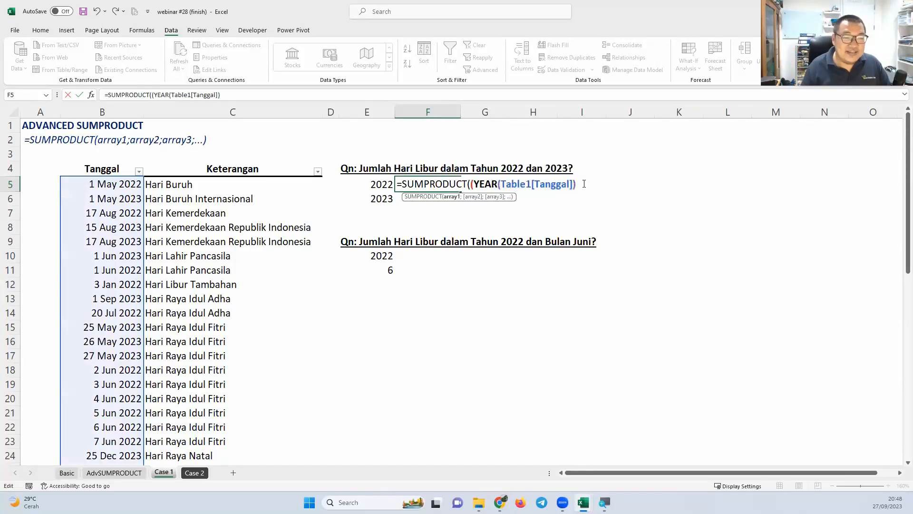
{"action": "type", "text": "="}
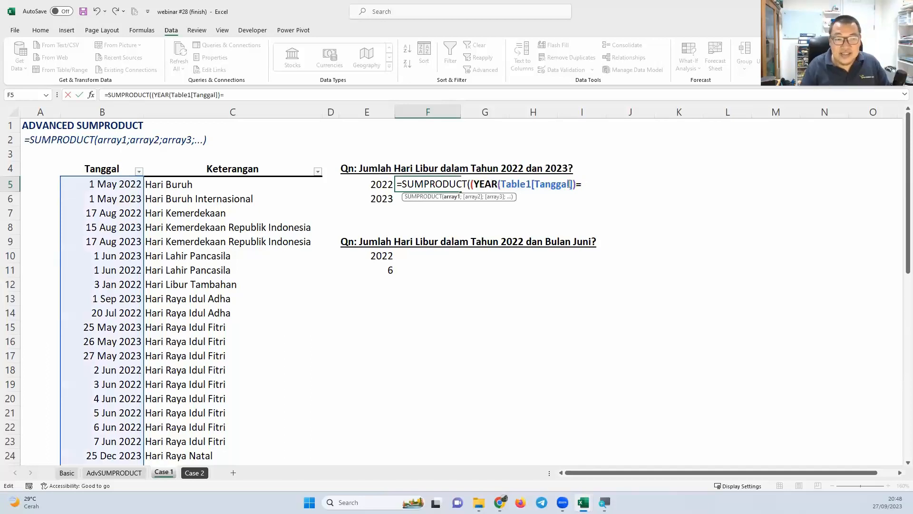
{"action": "left_click", "coordinate": [385, 188]}
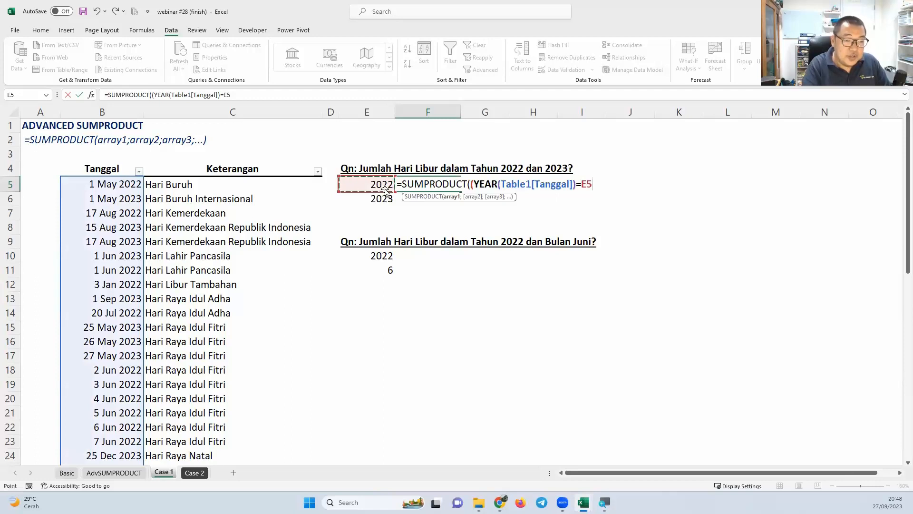
{"action": "type", "text": "))"}
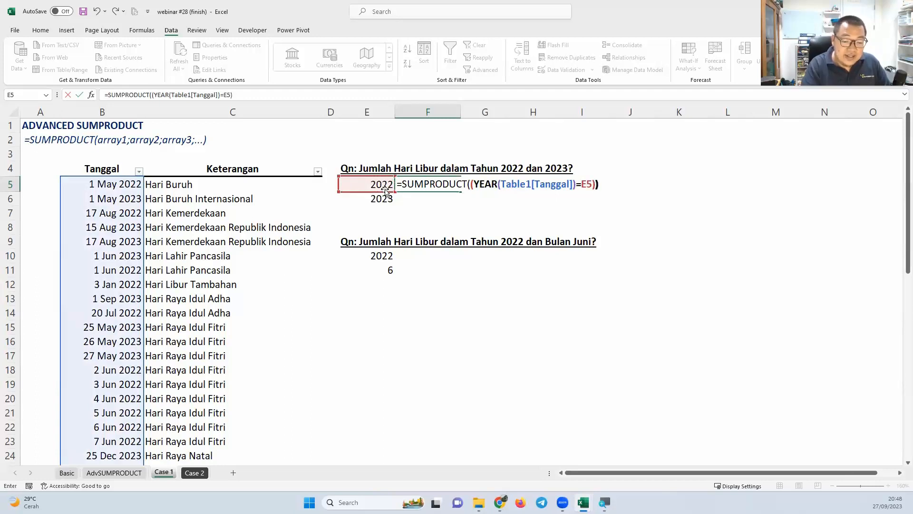
{"action": "key", "text": "Return"}
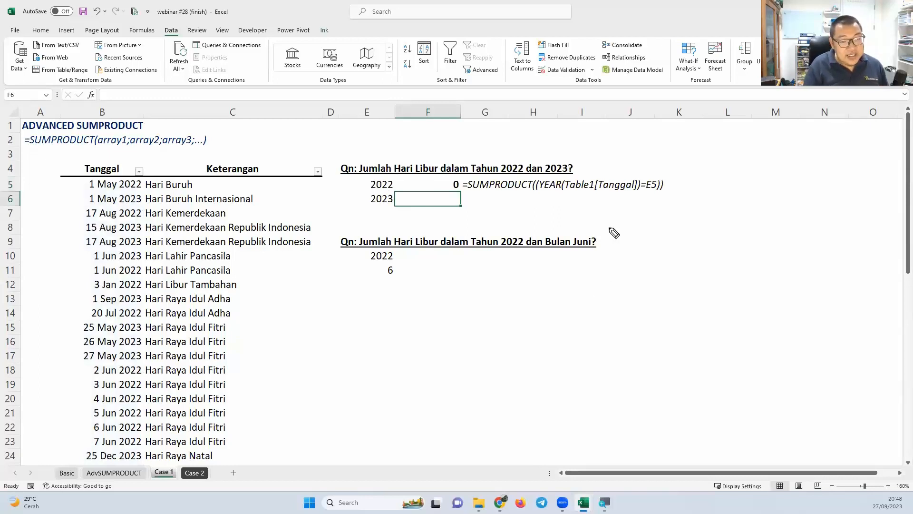
Underline the YEAR(Table1[Tanggal])=E5 condition in the formula text shown beside F5 with the pen
{"action": "left_click", "coordinate": [538, 193]}
{"action": "left_click_drag", "start_coordinate": [538, 193], "coordinate": [659, 195]}
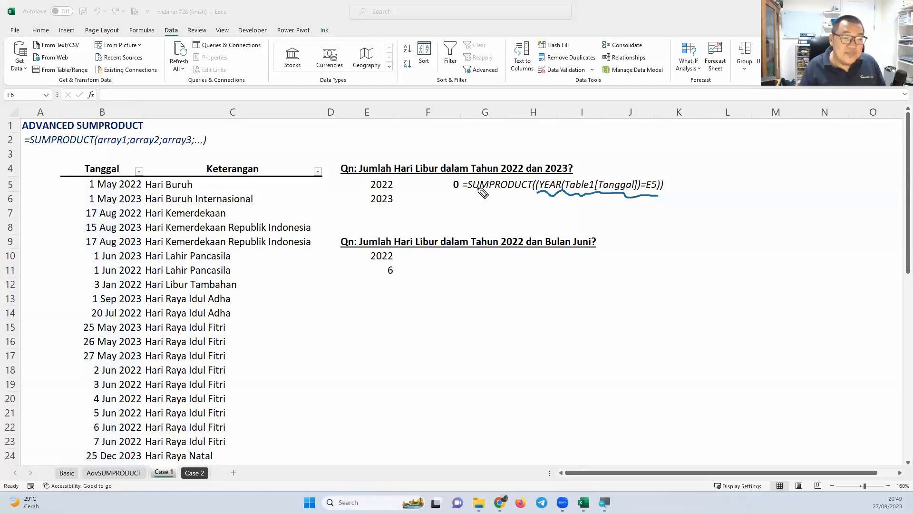
Clear the pen marks and add a double minus before the F5 condition to give =SUMPRODUCT(--(YEAR(Table1[Tanggal])=E5))
{"action": "key", "text": "Escape"}
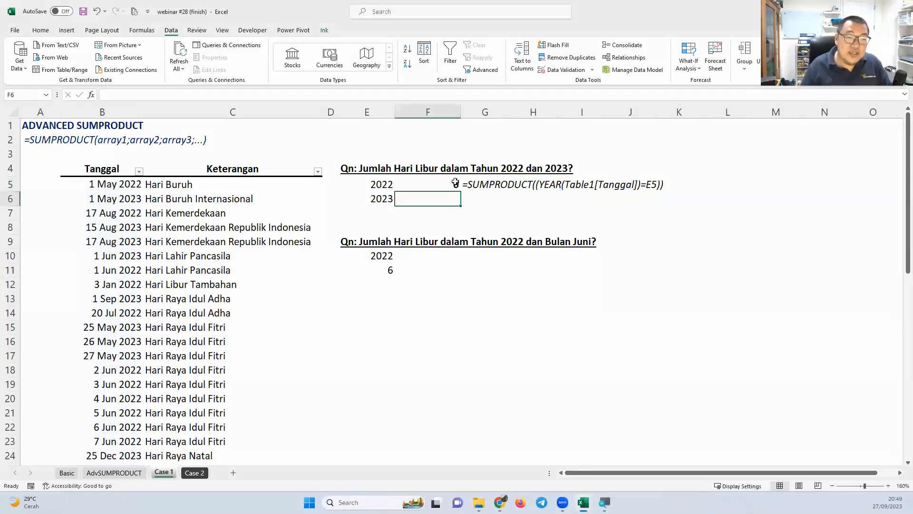
{"action": "left_click", "coordinate": [456, 185]}
{"action": "double_click", "coordinate": [455, 184]}
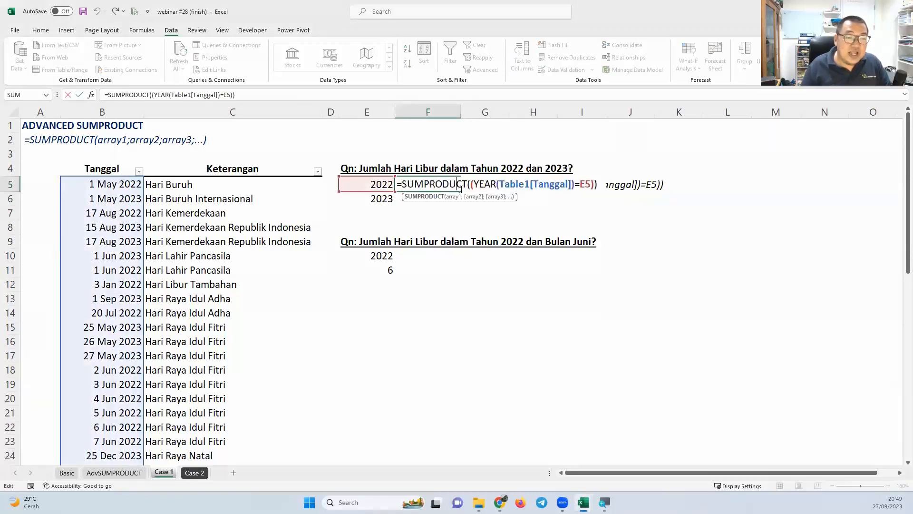
{"action": "left_click", "coordinate": [471, 184]}
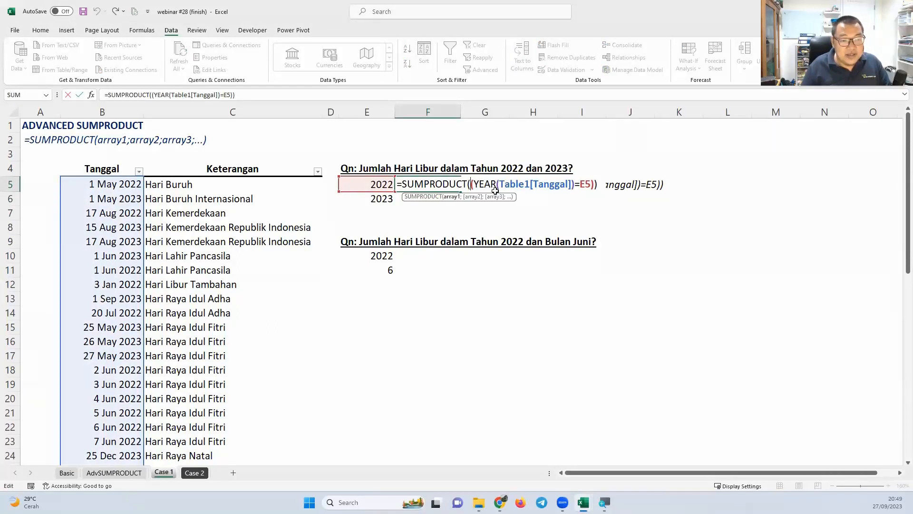
{"action": "type", "text": "--"}
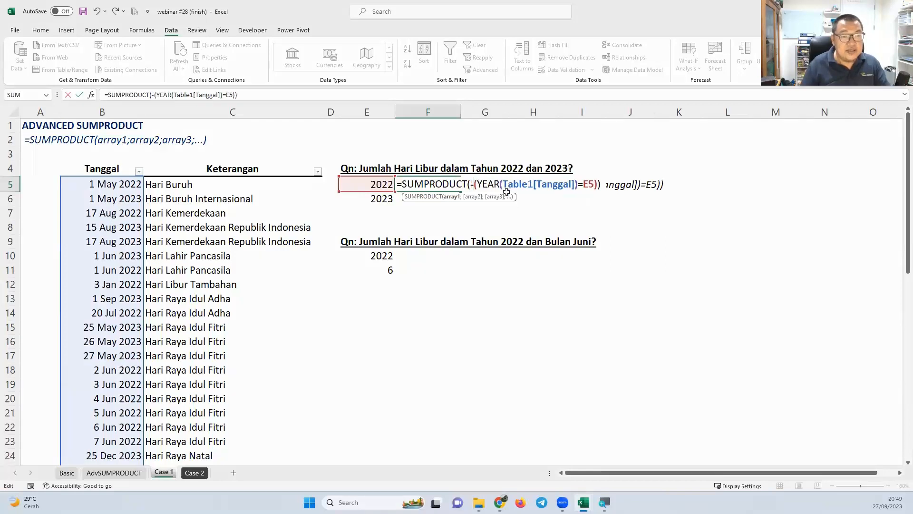
{"action": "key", "text": "Return"}
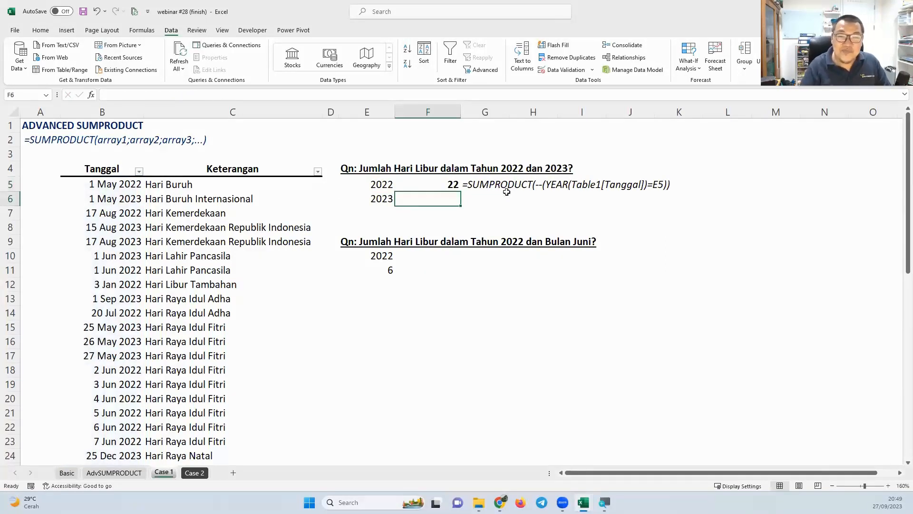
Replace the double minus in F5 with a multiplication, giving =SUMPRODUCT((YEAR(Table1[Tanggal])=E5)*1), and fill the formula down to F6
{"action": "key", "text": "Up"}
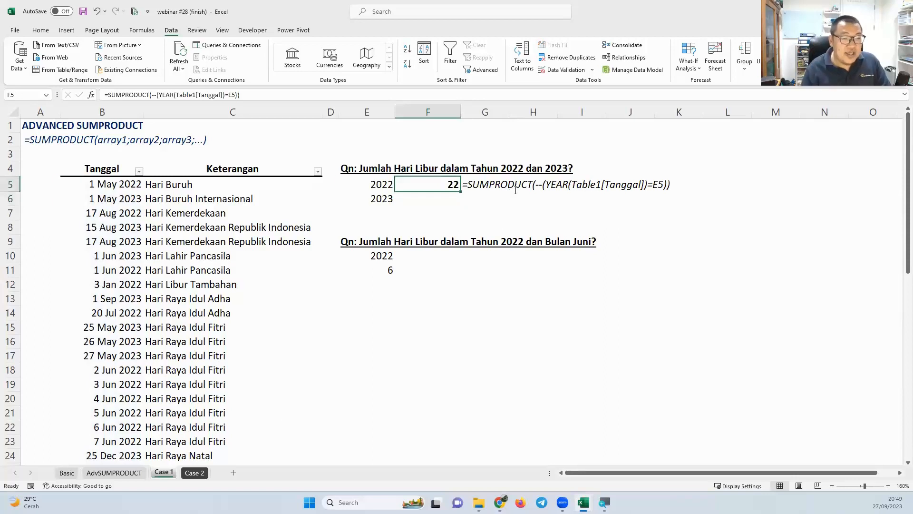
{"action": "key", "text": "F2"}
{"action": "left_click", "coordinate": [477, 185]}
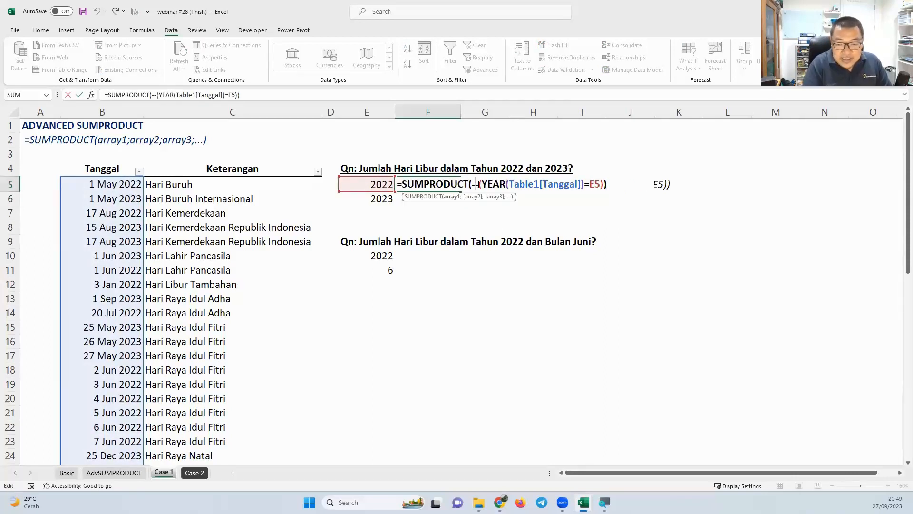
{"action": "key", "text": "BackSpace"}
{"action": "key", "text": "BackSpace"}
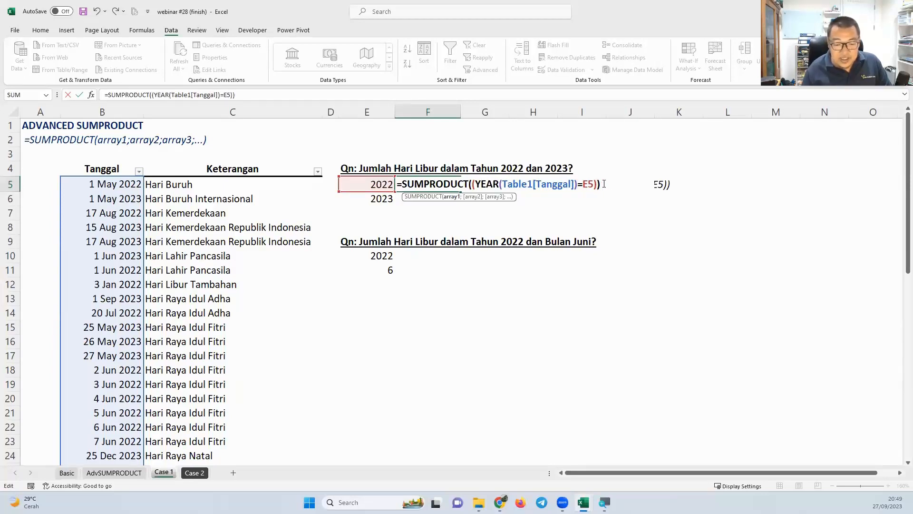
{"action": "type", "text": "*1"}
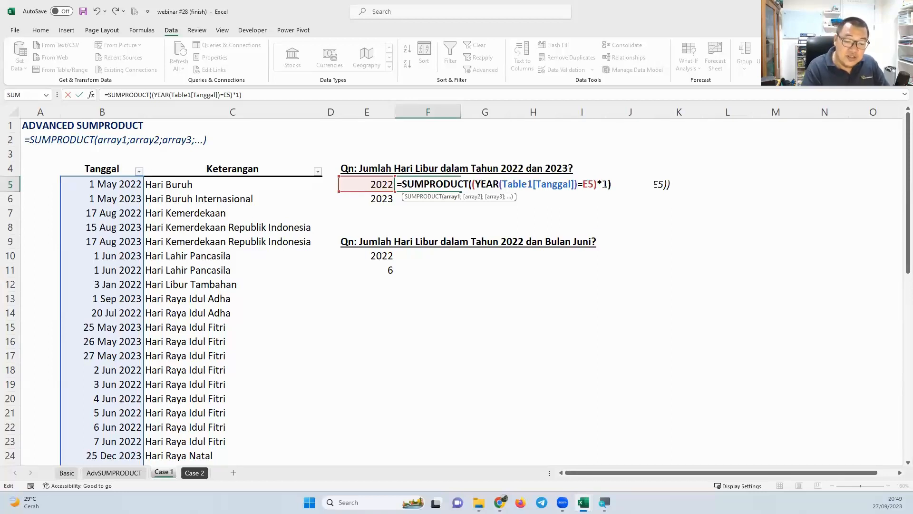
{"action": "key", "text": "Return"}
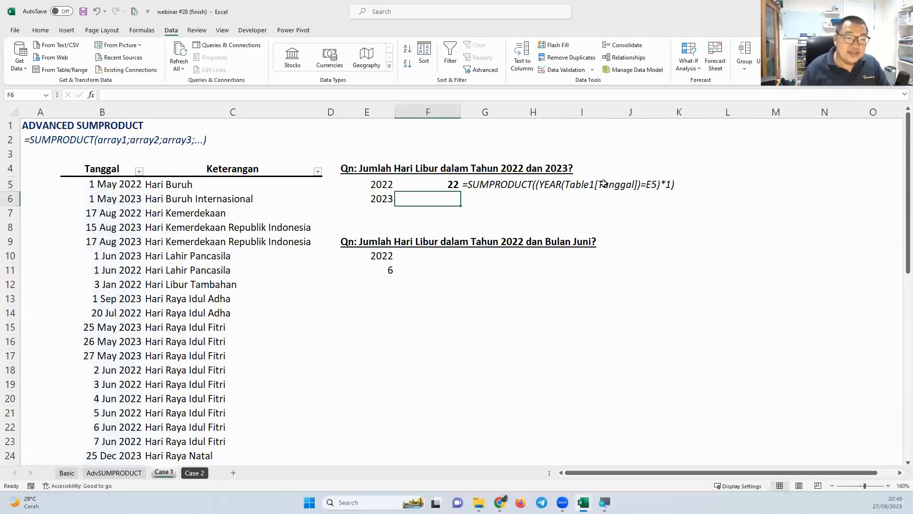
{"action": "left_click", "coordinate": [449, 188]}
{"action": "left_click_drag", "start_coordinate": [460, 191], "coordinate": [464, 205]}
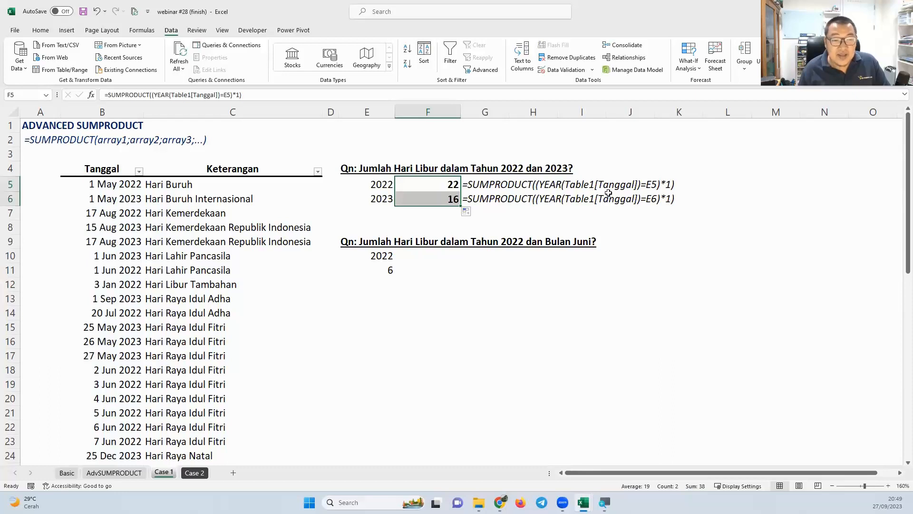
Start a SUMPRODUCT formula in F10 with the bracketed year condition (YEAR(Table1[Tanggal])=E10)
{"action": "left_click", "coordinate": [401, 269]}
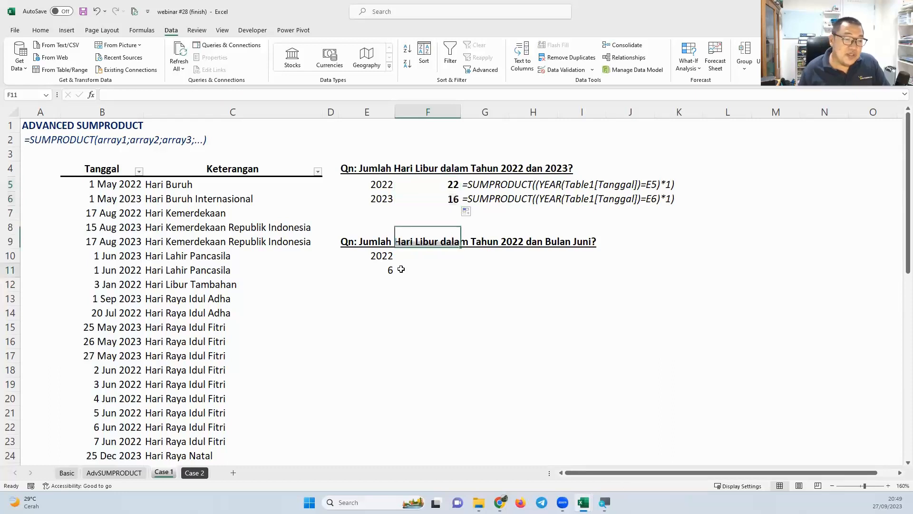
{"action": "left_click", "coordinate": [426, 252]}
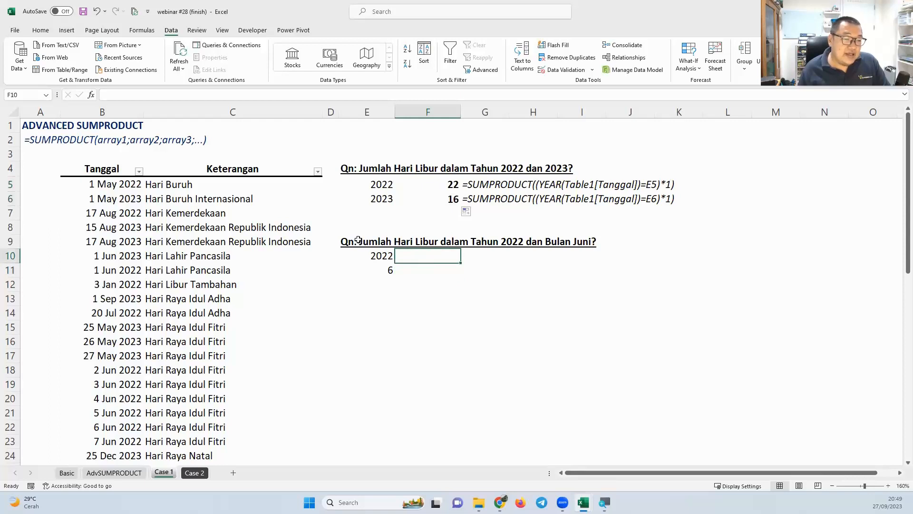
{"action": "left_click_drag", "start_coordinate": [358, 240], "coordinate": [594, 245]}
{"action": "left_click", "coordinate": [434, 262]}
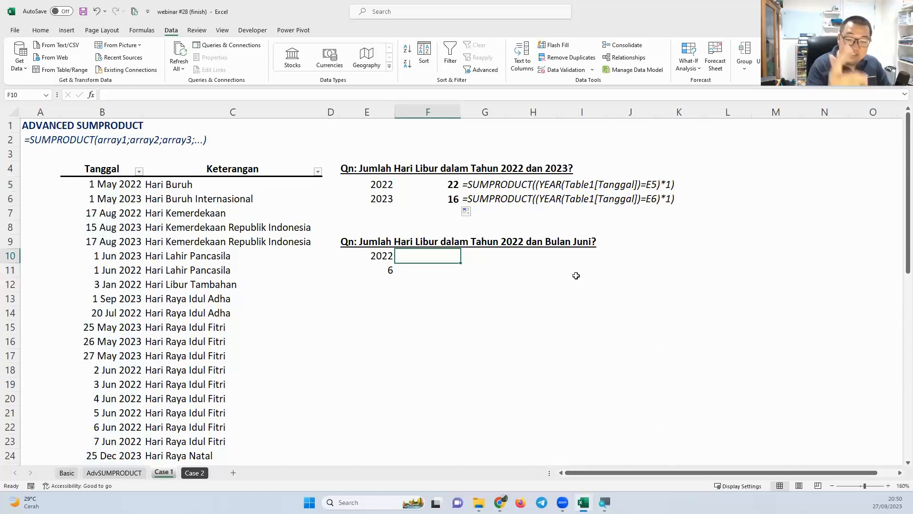
{"action": "type", "text": "="}
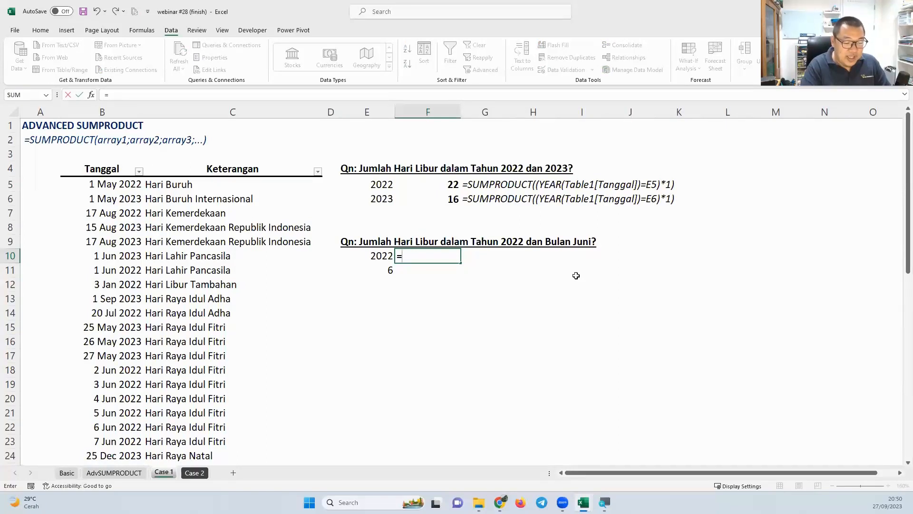
{"action": "type", "text": "sump"}
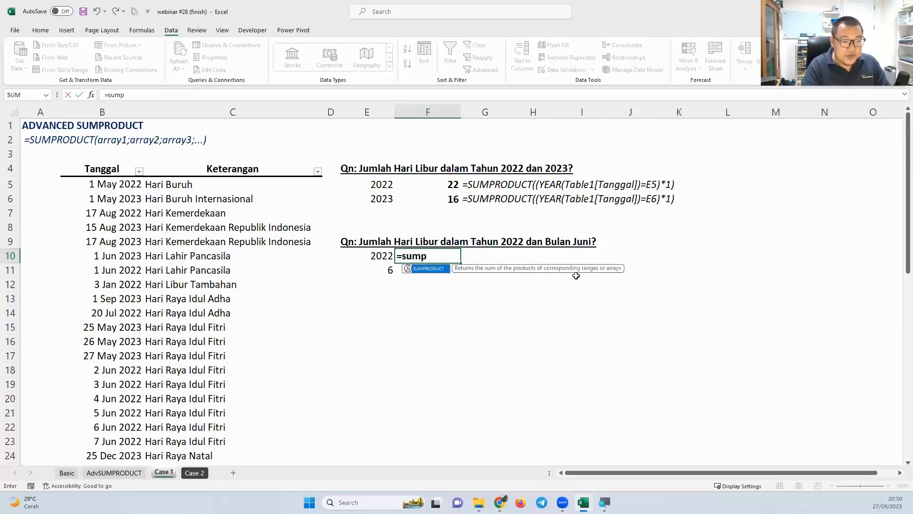
{"action": "key", "text": "Tab"}
{"action": "type", "text": "("}
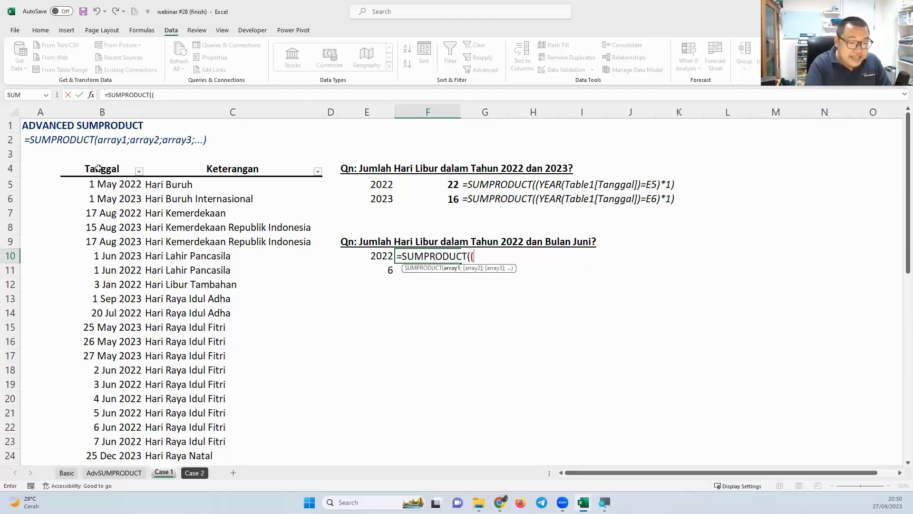
{"action": "type", "text": "year"}
{"action": "key", "text": "Tab"}
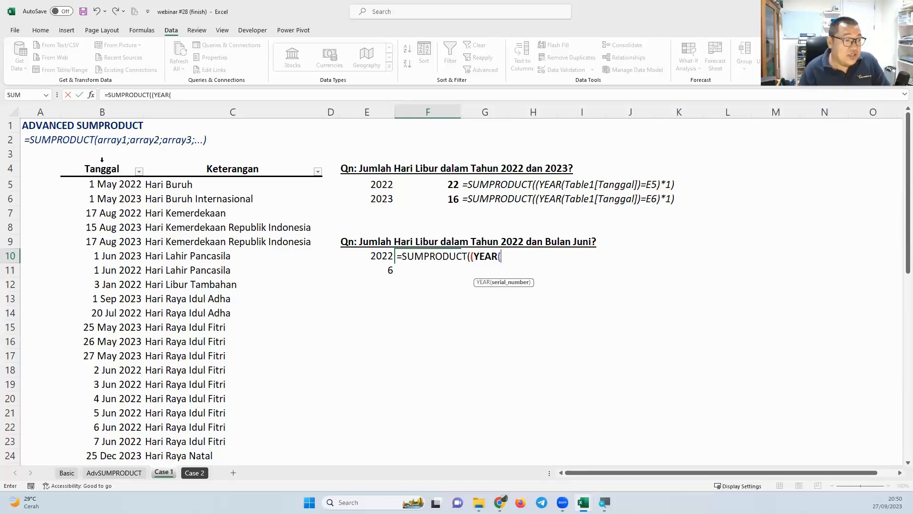
{"action": "left_click", "coordinate": [100, 162]}
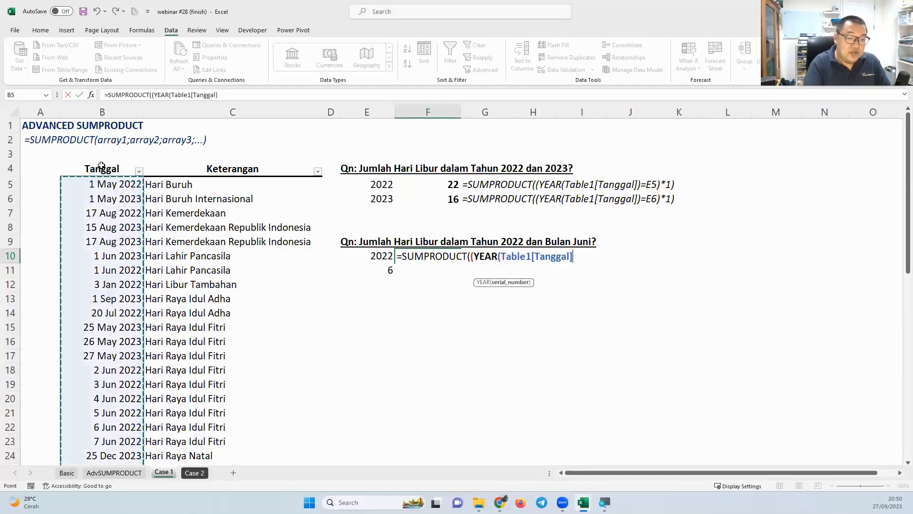
{"action": "type", "text": ")="}
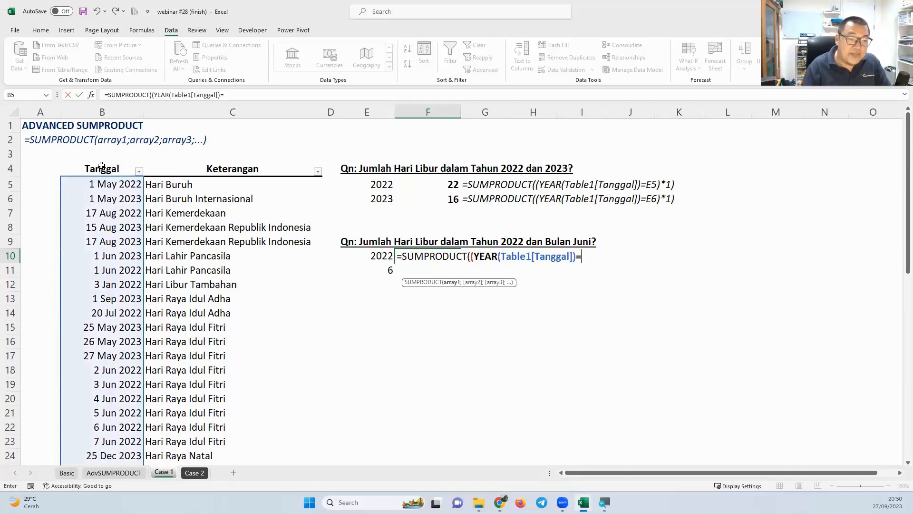
{"action": "left_click", "coordinate": [376, 254]}
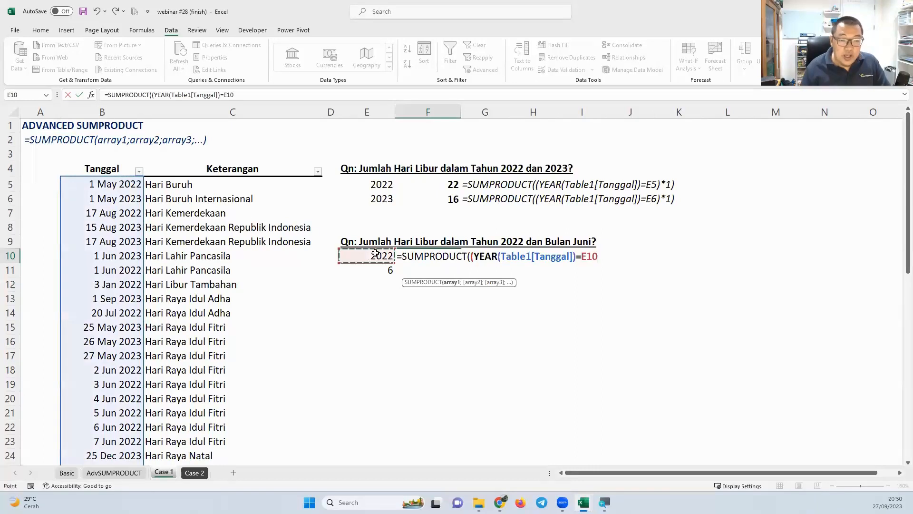
{"action": "type", "text": ")"}
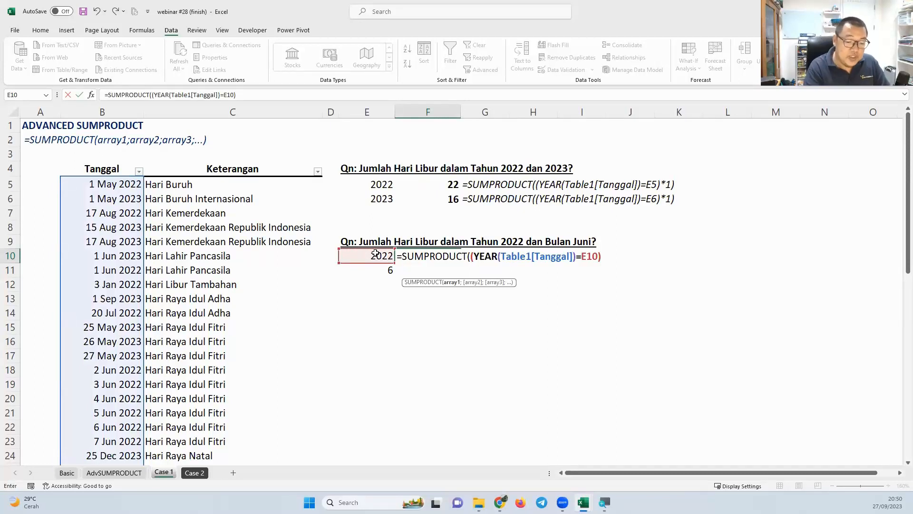
Multiply the year condition in F10 by a second bracketed condition that begins with MONTH(Table1[Tanggal])
{"action": "type", "text": "*"}
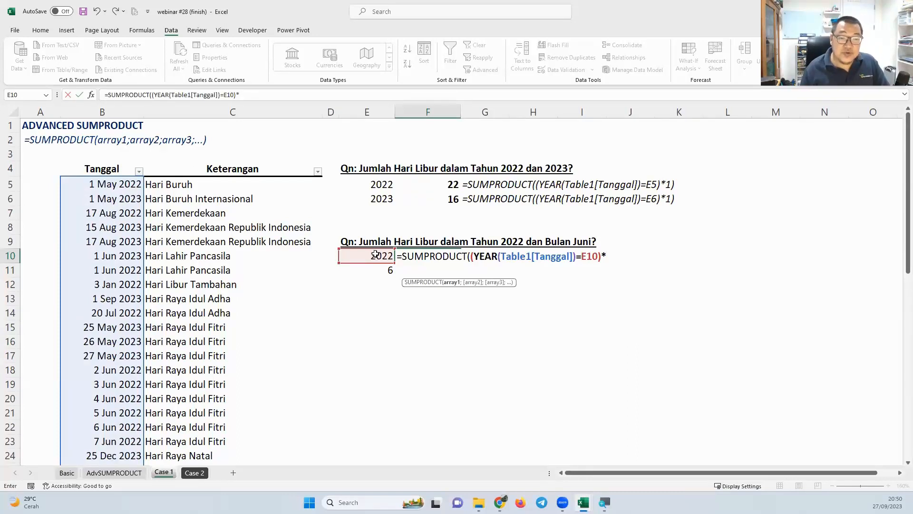
{"action": "type", "text": "(monh"}
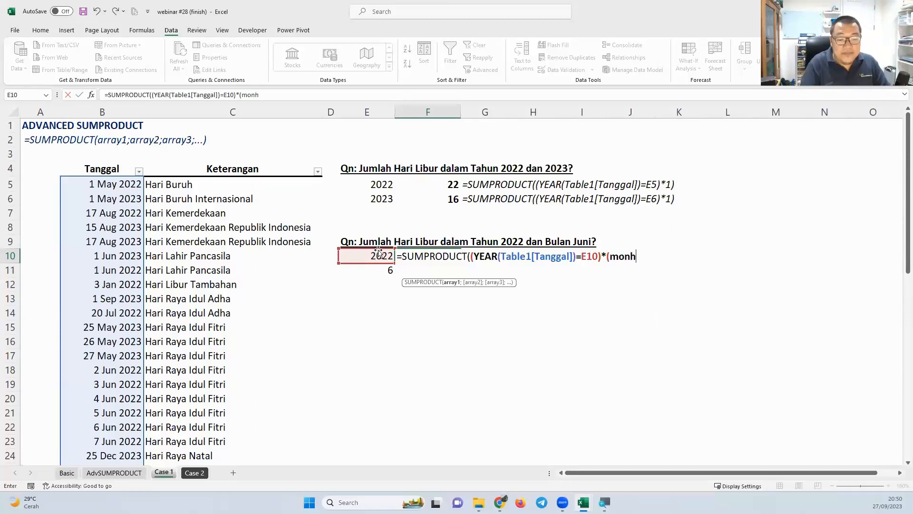
{"action": "key", "text": "BackSpace"}
{"action": "type", "text": "t"}
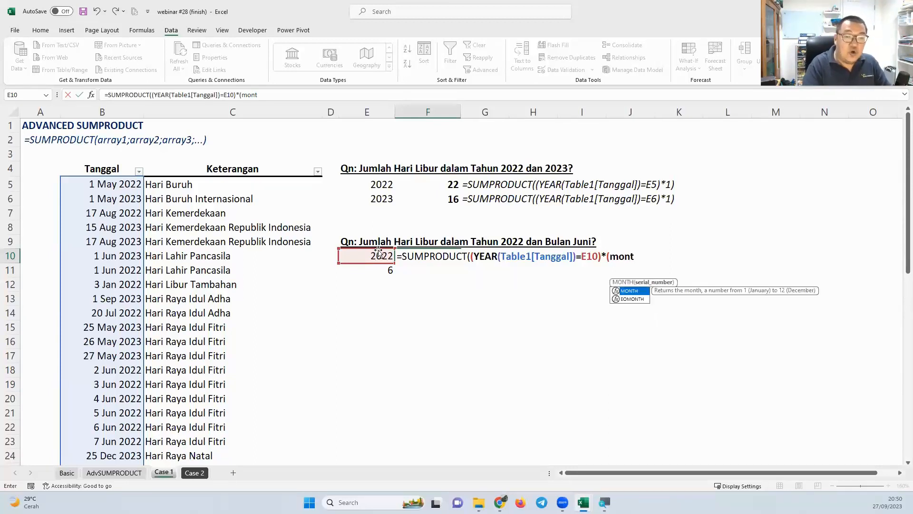
{"action": "key", "text": "Tab"}
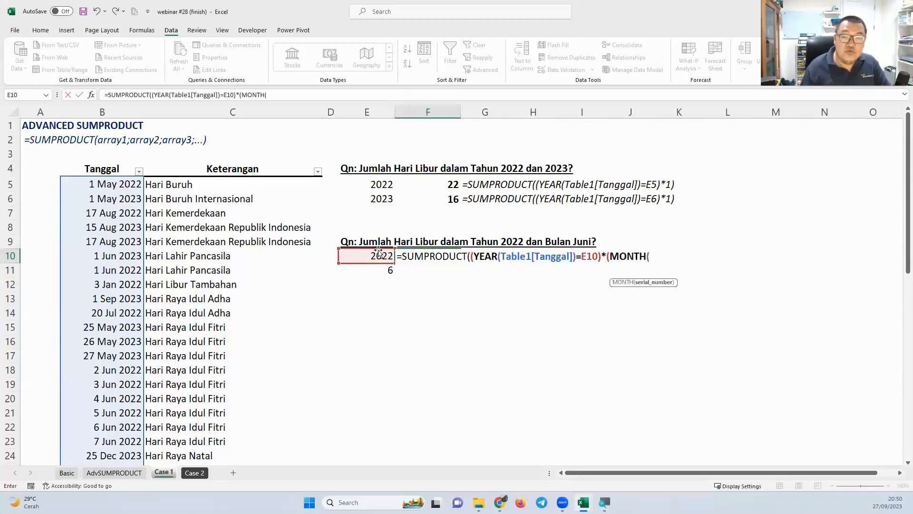
{"action": "left_click", "coordinate": [110, 164]}
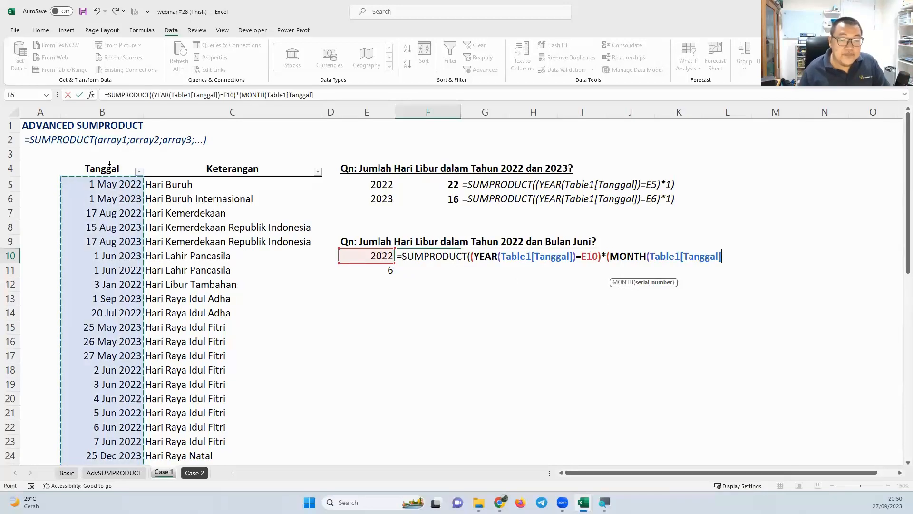
{"action": "type", "text": ")"}
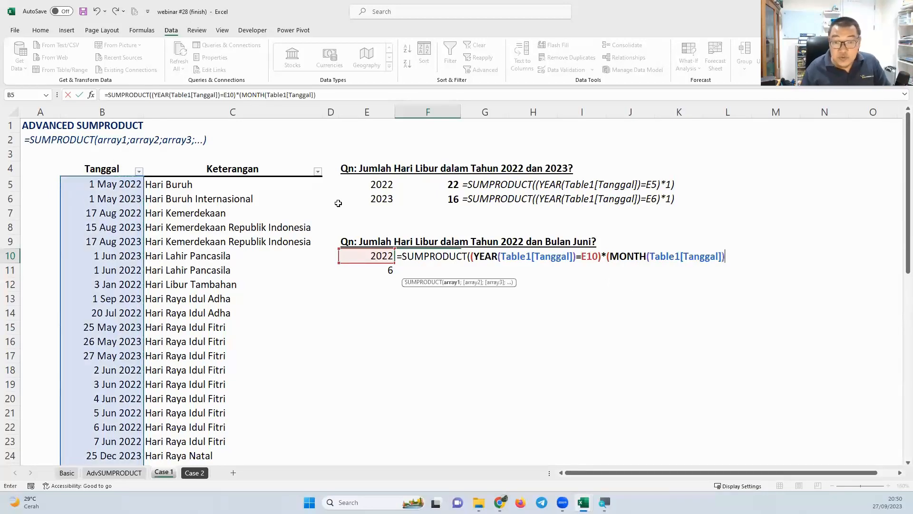
Preview the MONTH part of the F10 formula and complete it as =SUMPRODUCT((YEAR(Table1[Tanggal])=E10)*(MONTH(Table1[Tanggal])=E11))
{"action": "left_click", "coordinate": [608, 256]}
{"action": "type", "text": "("}
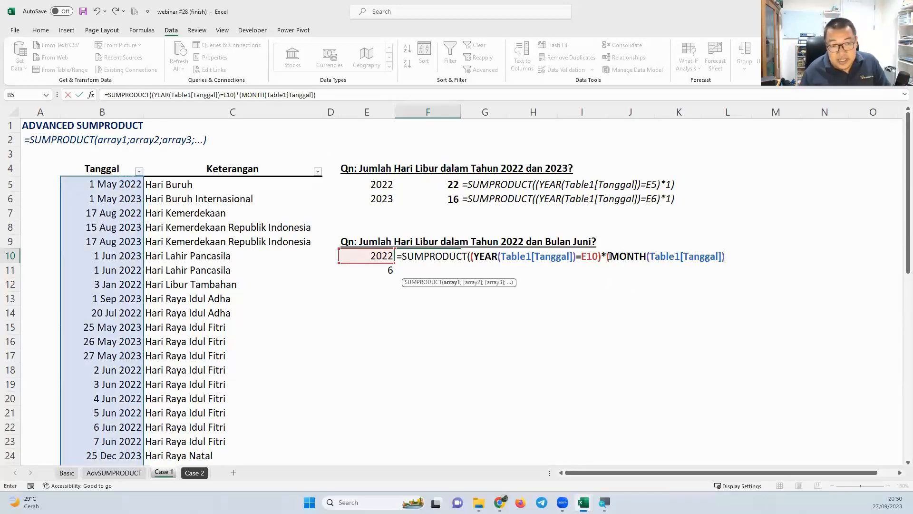
{"action": "key", "text": "shift+End"}
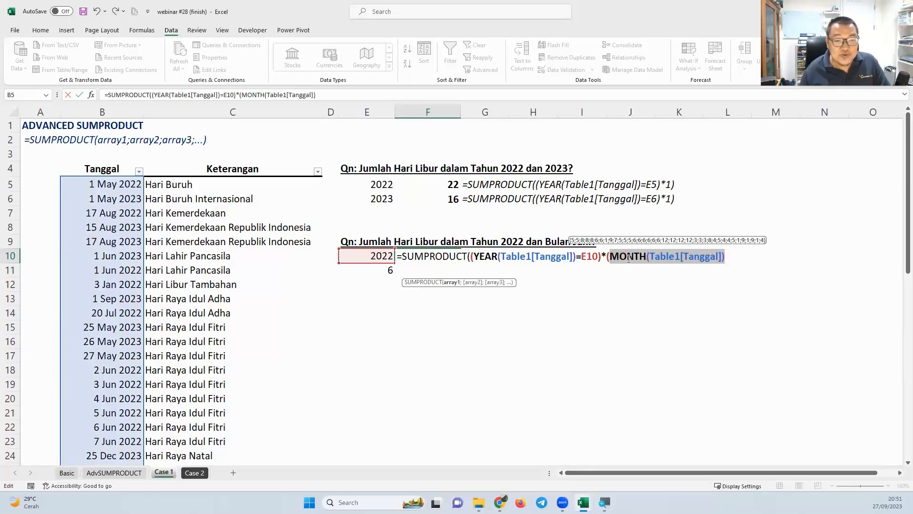
{"action": "left_click", "coordinate": [726, 256]}
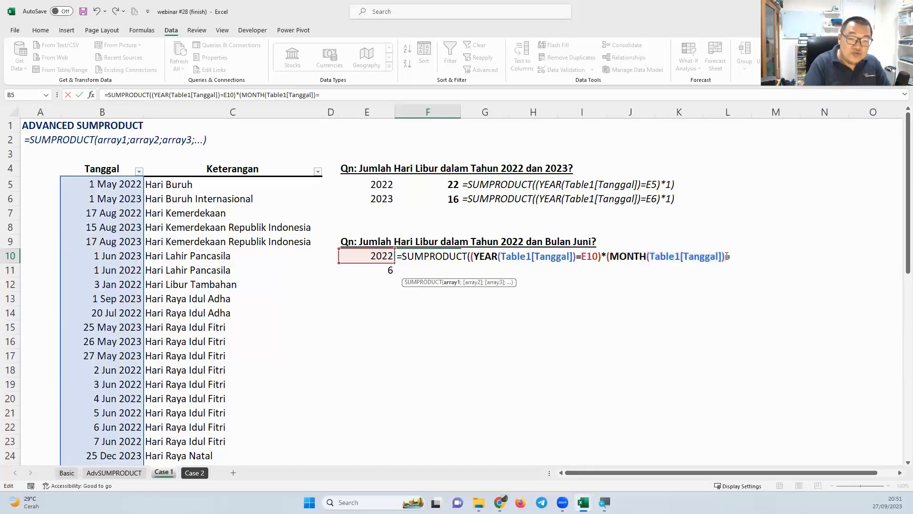
{"action": "left_click", "coordinate": [360, 269]}
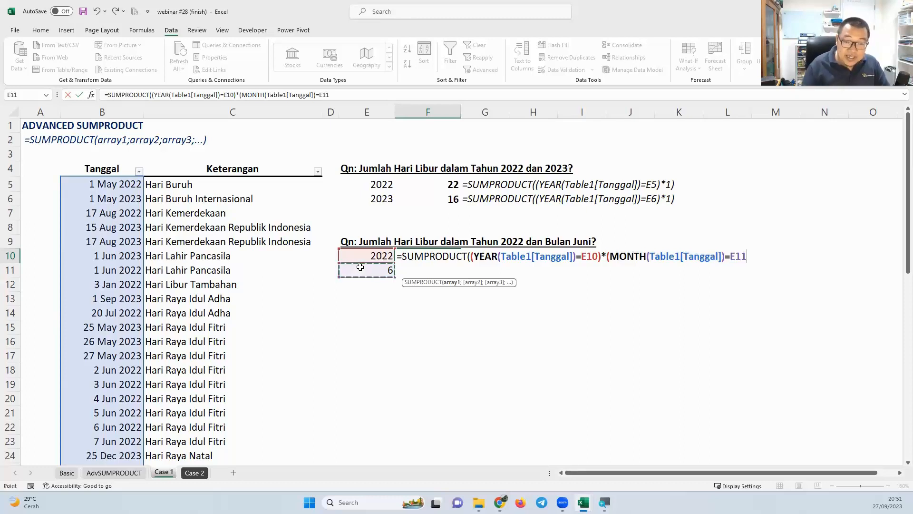
{"action": "type", "text": ")"}
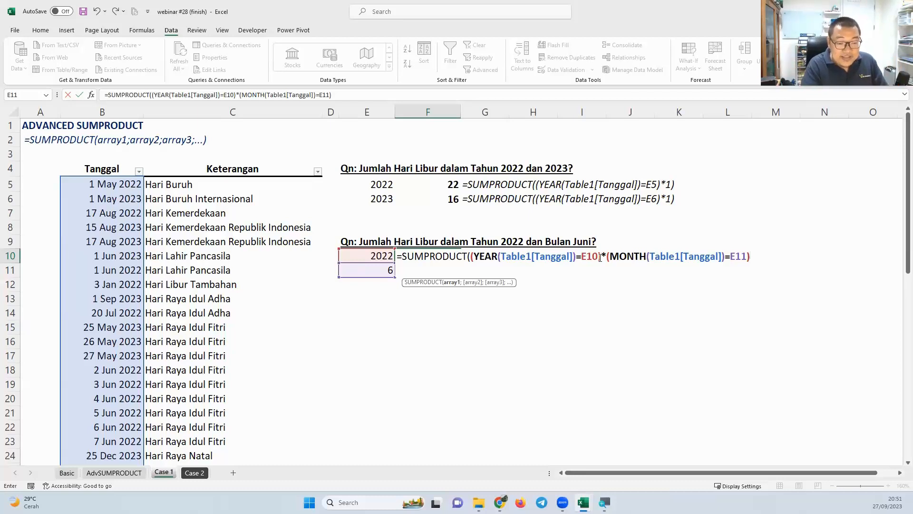
{"action": "type", "text": ")"}
{"action": "key", "text": "Return"}
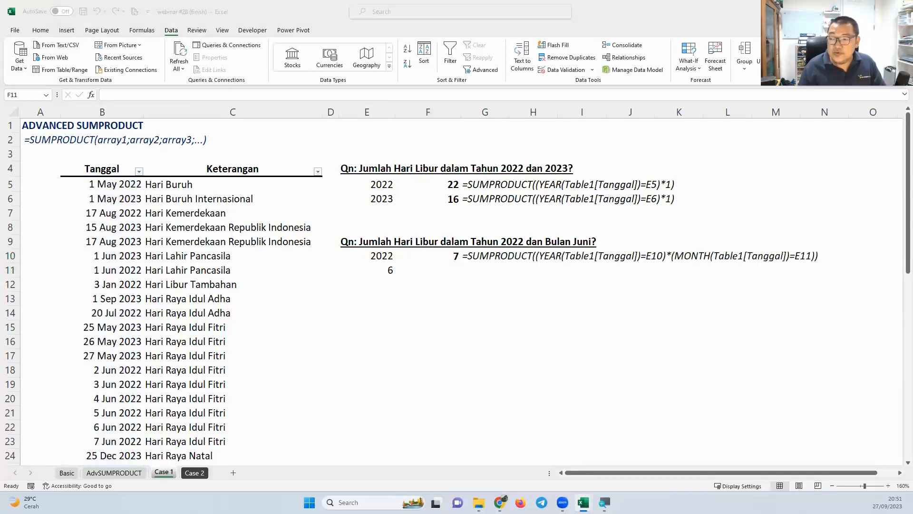
{"action": "left_click", "coordinate": [88, 253]}
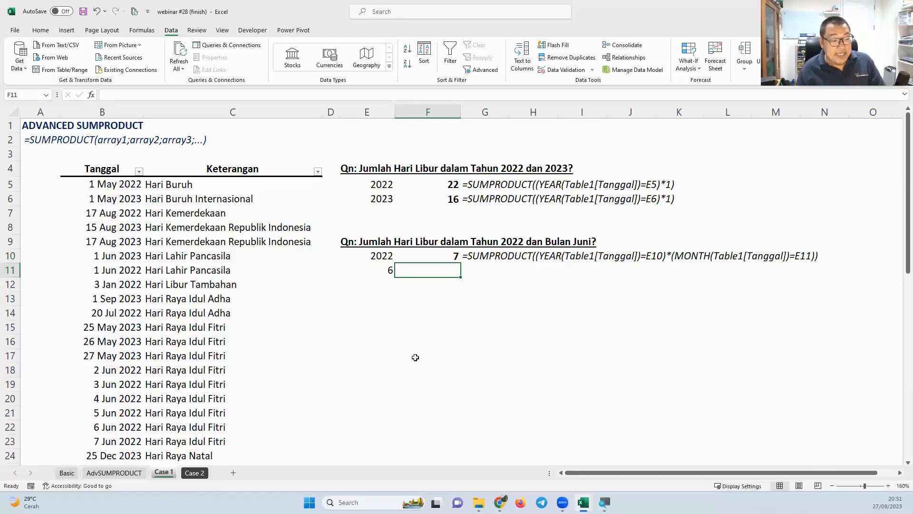
On the AdvSUMPRODUCT sheet, mark the * and + operators joining the conditions in the row 7 and 8 formulas, and clear the ink
{"action": "left_click", "coordinate": [139, 473]}
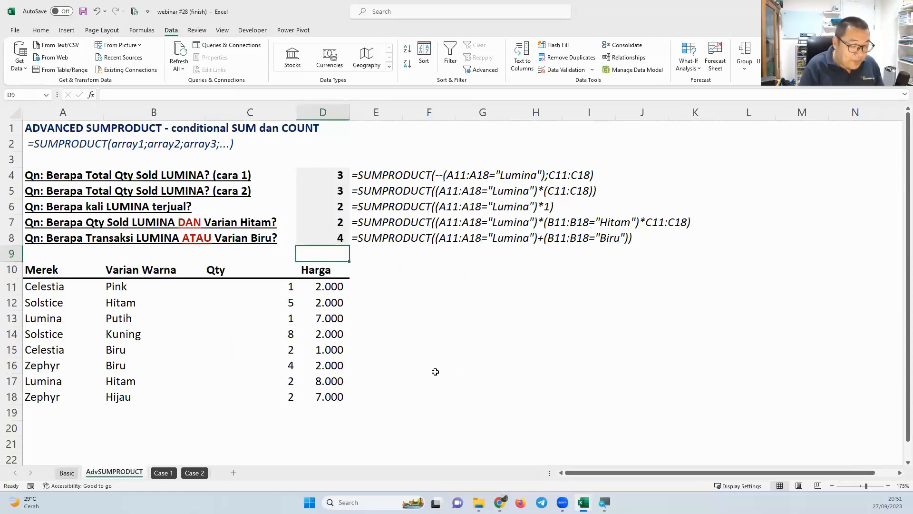
{"action": "mouse_move", "coordinate": [550, 238]}
{"action": "left_mouse_down"}
{"action": "mouse_move", "coordinate": [548, 227]}
{"action": "mouse_move", "coordinate": [553, 241]}
{"action": "left_mouse_up"}
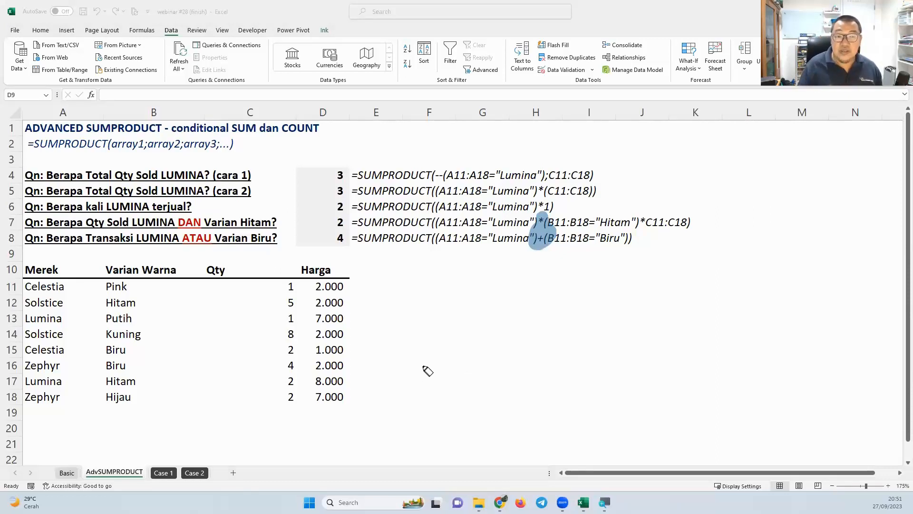
{"action": "key", "text": "Escape"}
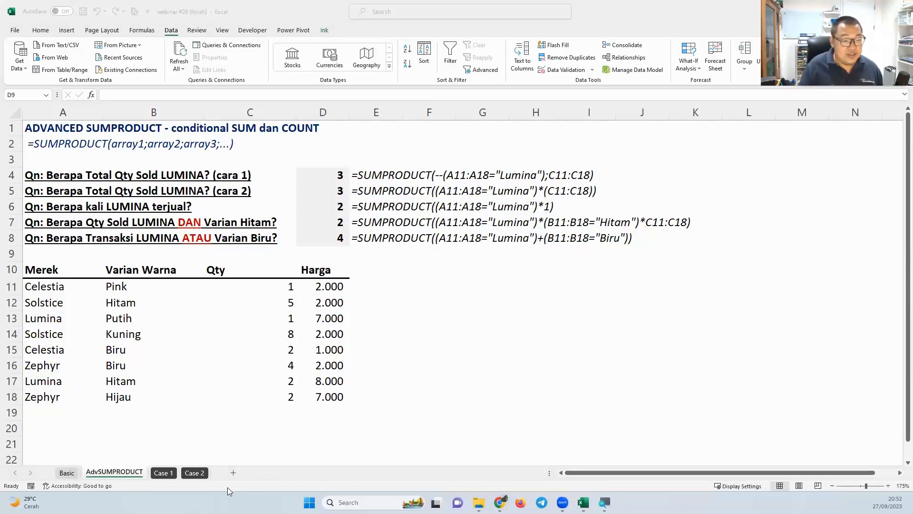
Return to the Case 1 sheet, underline YEAR and MONTH in the formula text beside F10, and clear the ink
{"action": "left_click", "coordinate": [164, 472]}
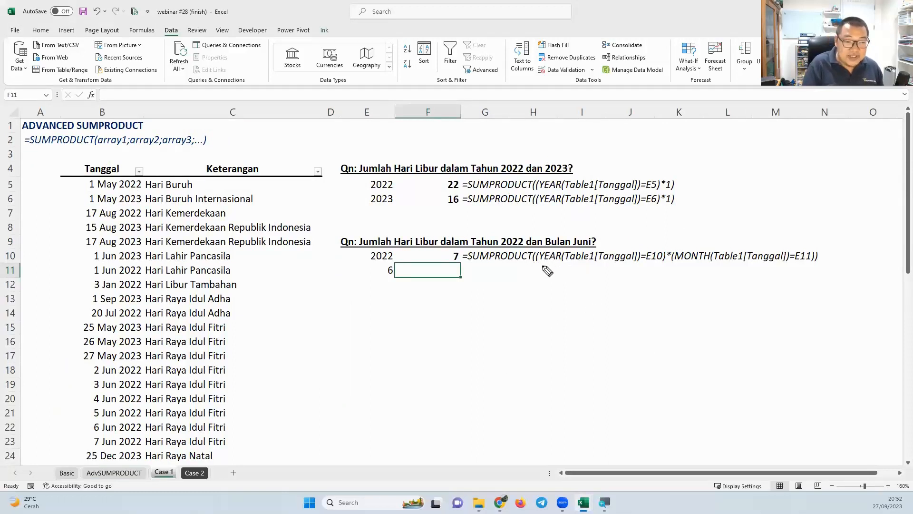
{"action": "left_click_drag", "start_coordinate": [563, 259], "coordinate": [540, 265]}
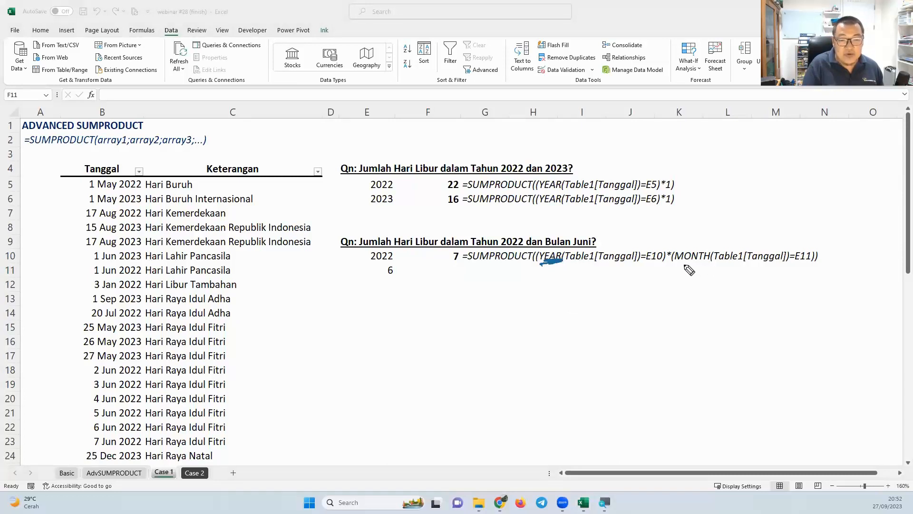
{"action": "left_click_drag", "start_coordinate": [681, 264], "coordinate": [704, 260]}
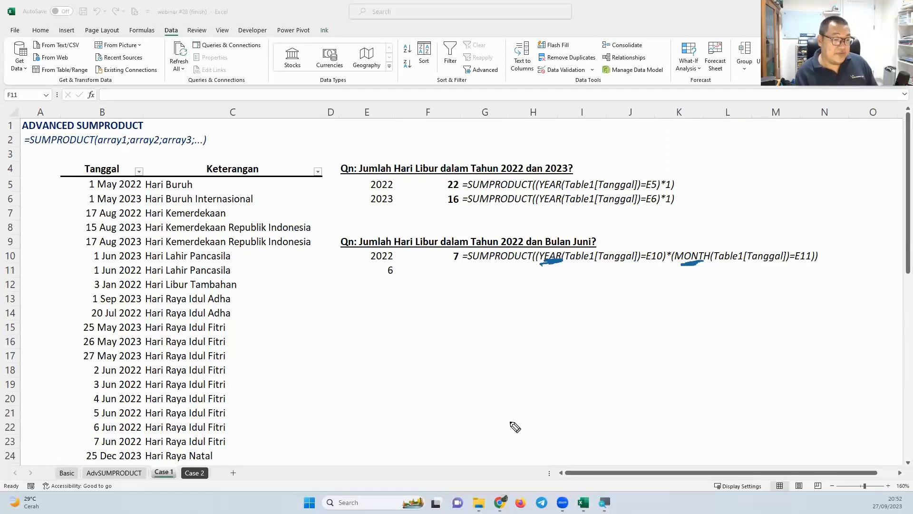
{"action": "key", "text": "Escape"}
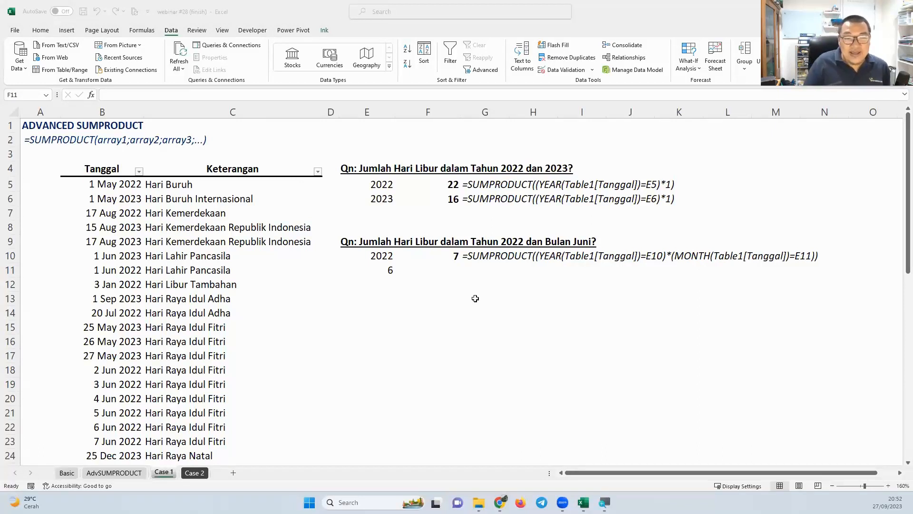
{"action": "left_click", "coordinate": [449, 287]}
{"action": "left_click", "coordinate": [468, 307]}
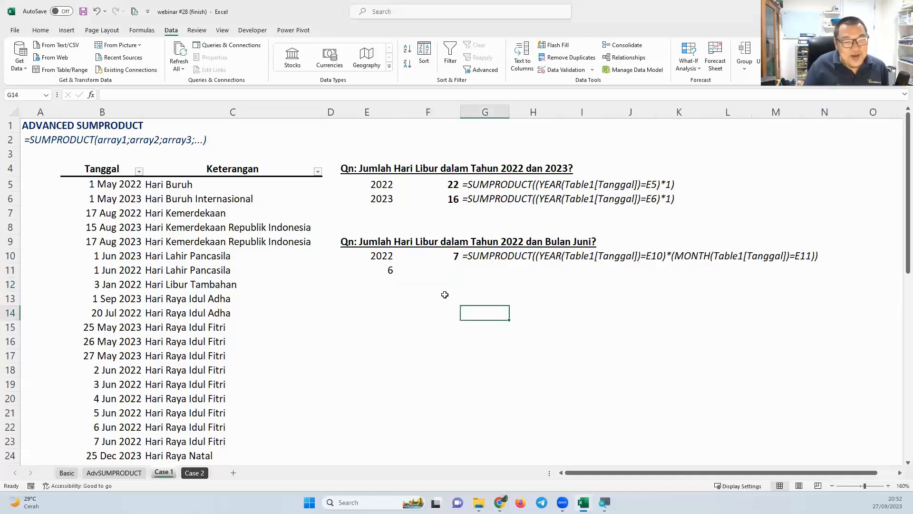
{"action": "left_click", "coordinate": [444, 298]}
{"action": "left_click", "coordinate": [445, 245]}
{"action": "left_click", "coordinate": [447, 257]}
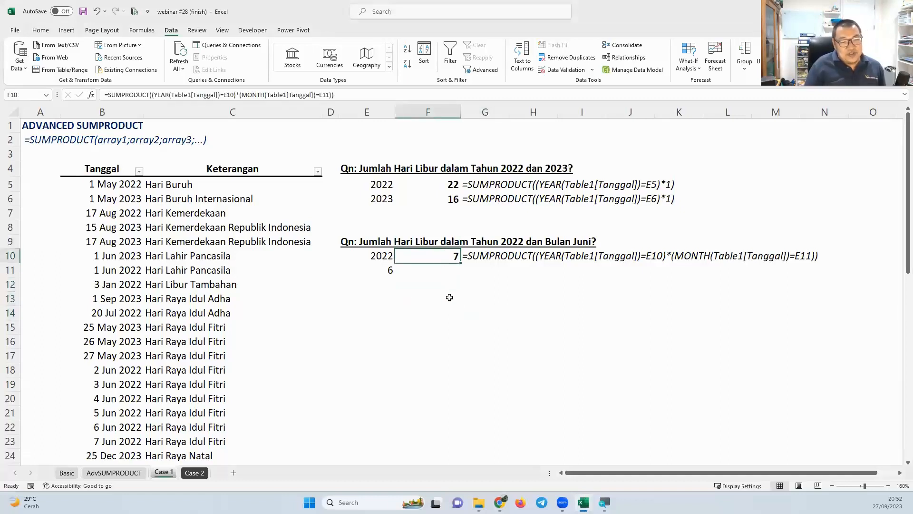
Start a FILTER formula in F13 with the Table1[Tanggal] column as its array
{"action": "left_click", "coordinate": [451, 299]}
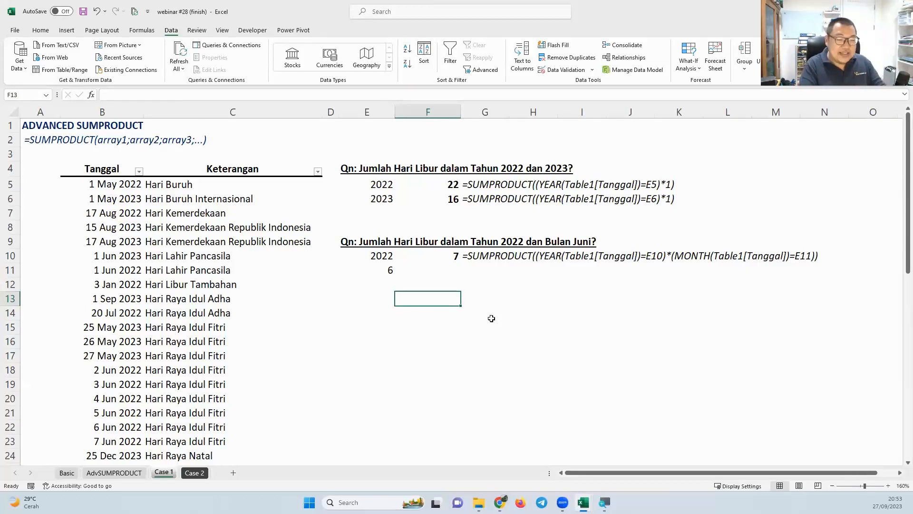
{"action": "type", "text": "="}
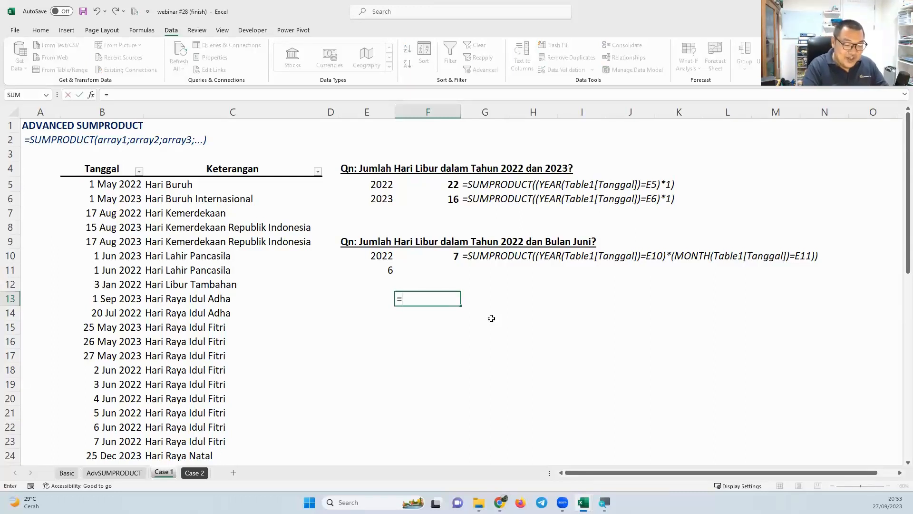
{"action": "type", "text": "filter"}
{"action": "key", "text": "Tab"}
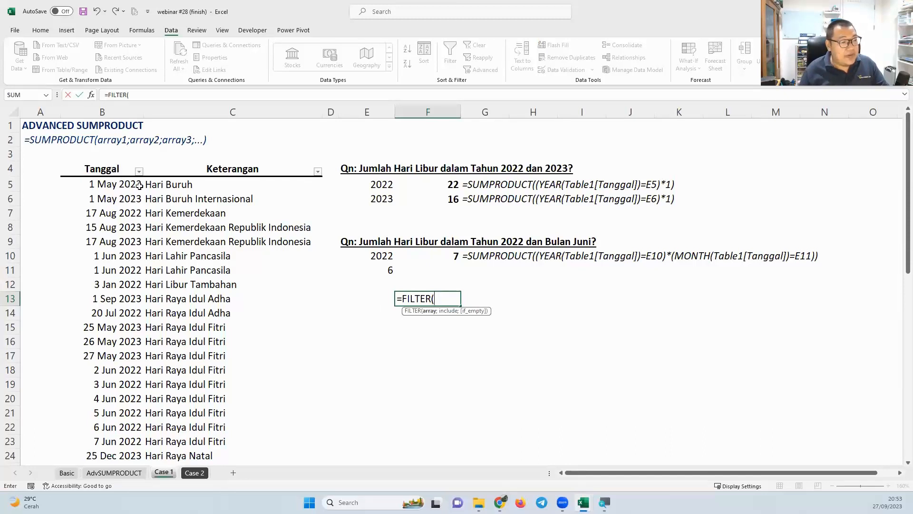
{"action": "left_click", "coordinate": [120, 176]}
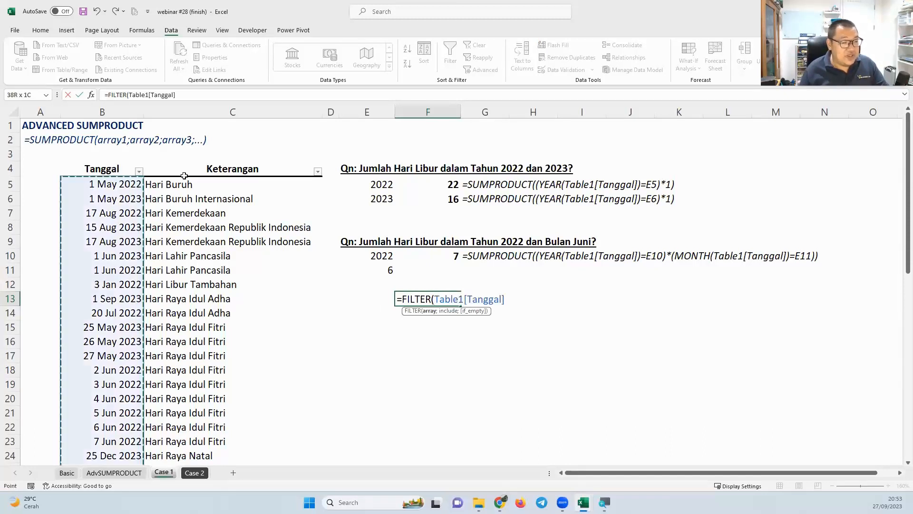
{"action": "type", "text": ";"}
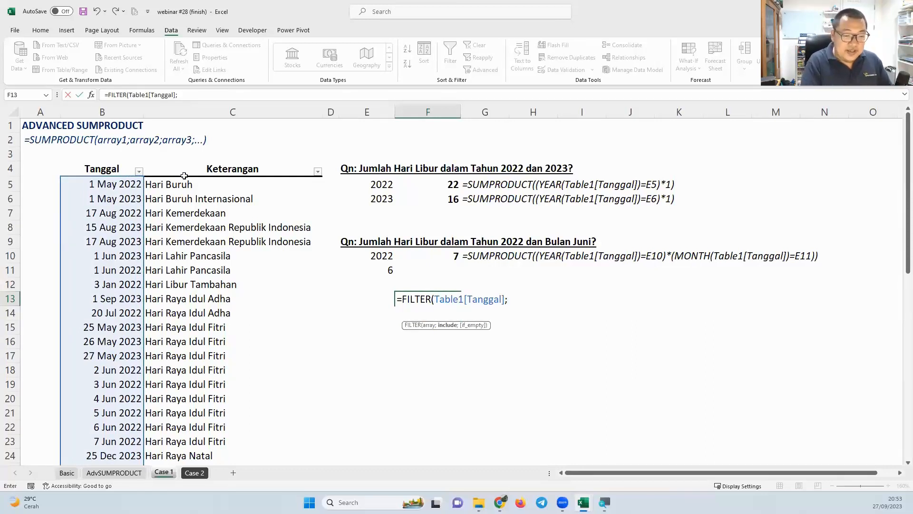
Add the bracketed year condition (YEAR(Table1[Tanggal])=E10) as the include argument of the FILTER formula in F13
{"action": "type", "text": "(y"}
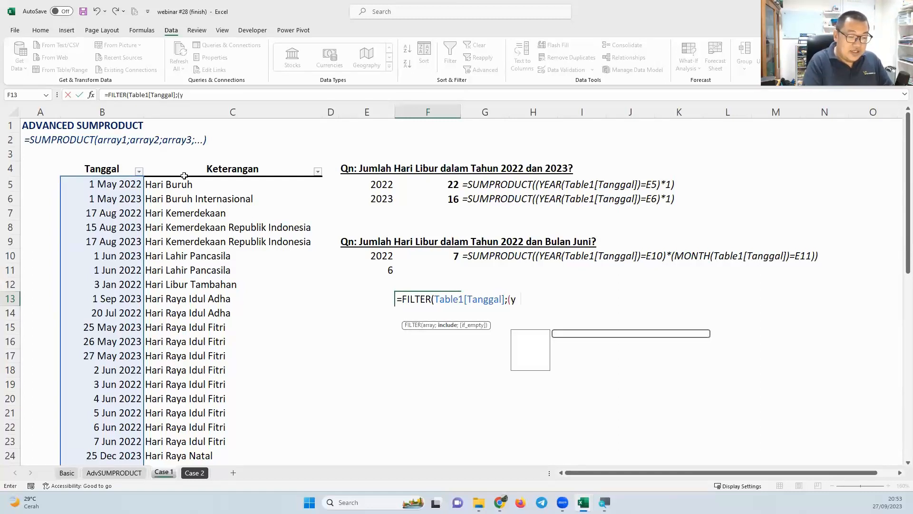
{"action": "key", "text": "Tab"}
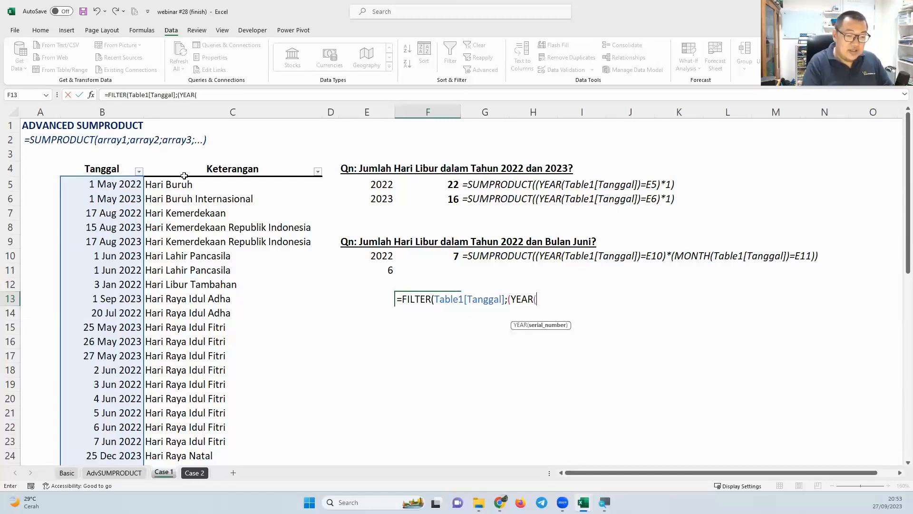
{"action": "left_click", "coordinate": [104, 162]}
{"action": "type", "text": ")="}
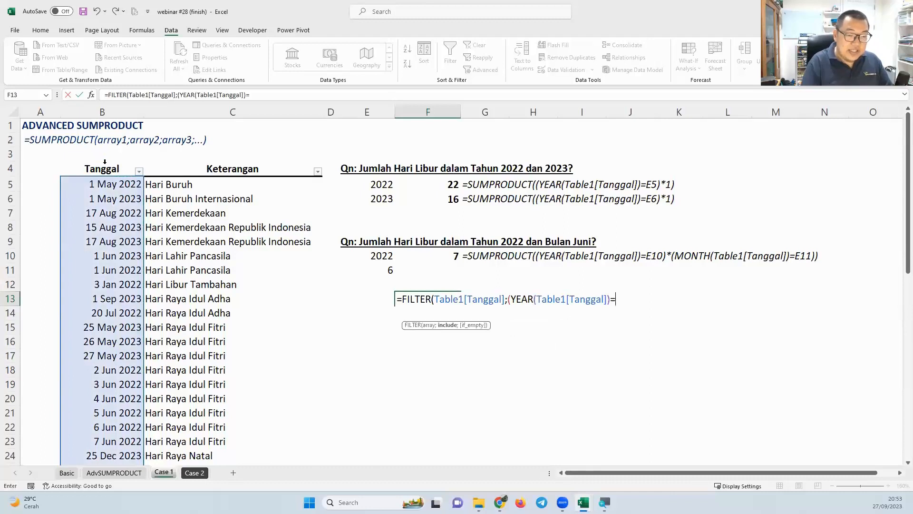
{"action": "left_click", "coordinate": [382, 252]}
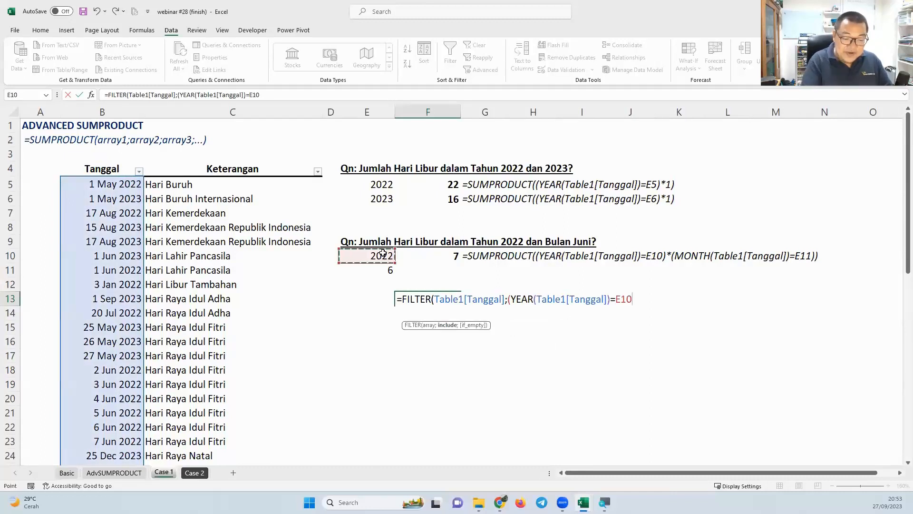
{"action": "type", "text": ")"}
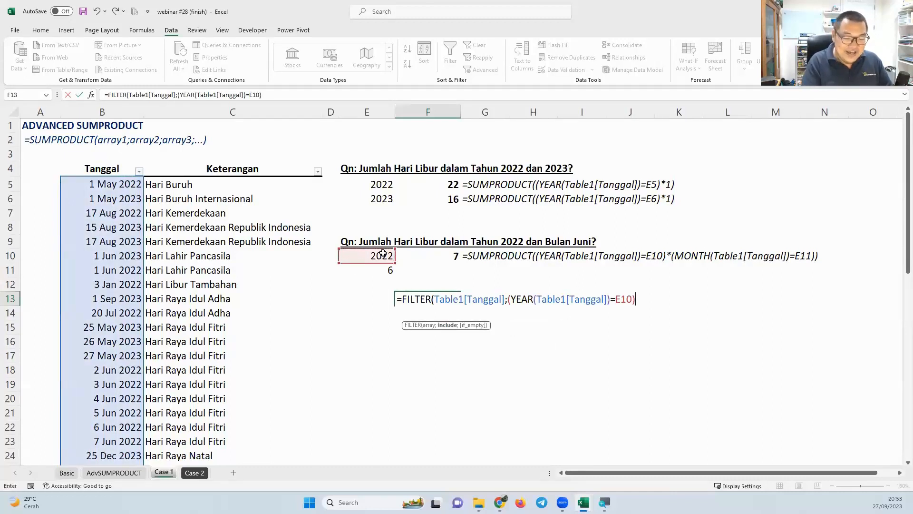
Multiply the year condition by (MONTH(Table1[Tanggal])=E11) and complete the FILTER formula in F13
{"action": "type", "text": "*"}
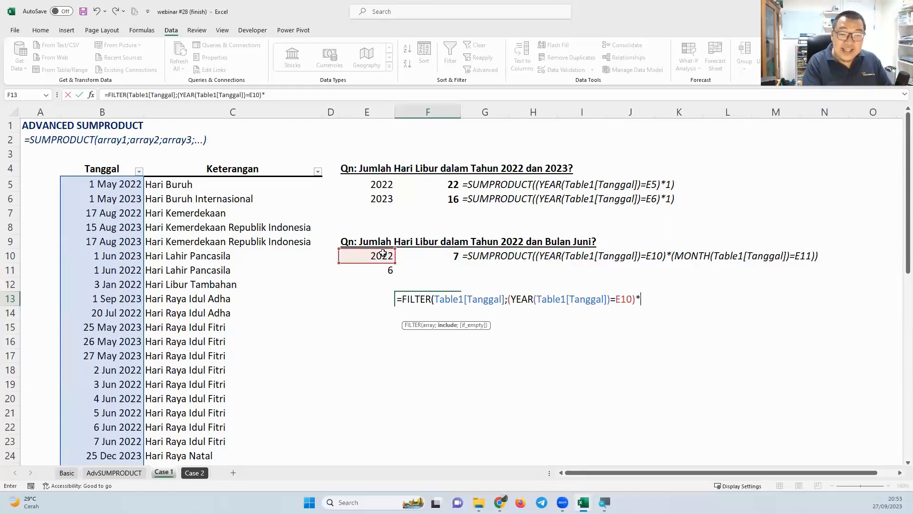
{"action": "type", "text": "("}
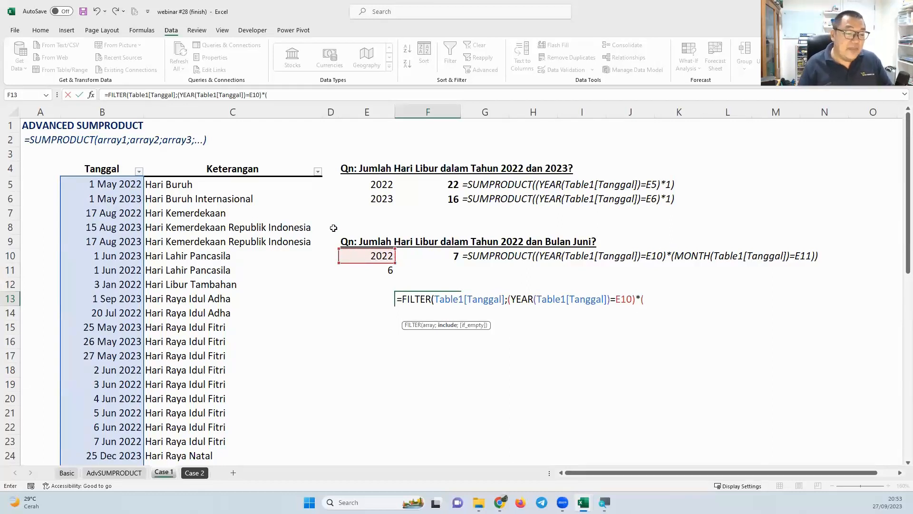
{"action": "type", "text": "mon"}
{"action": "key", "text": "Tab"}
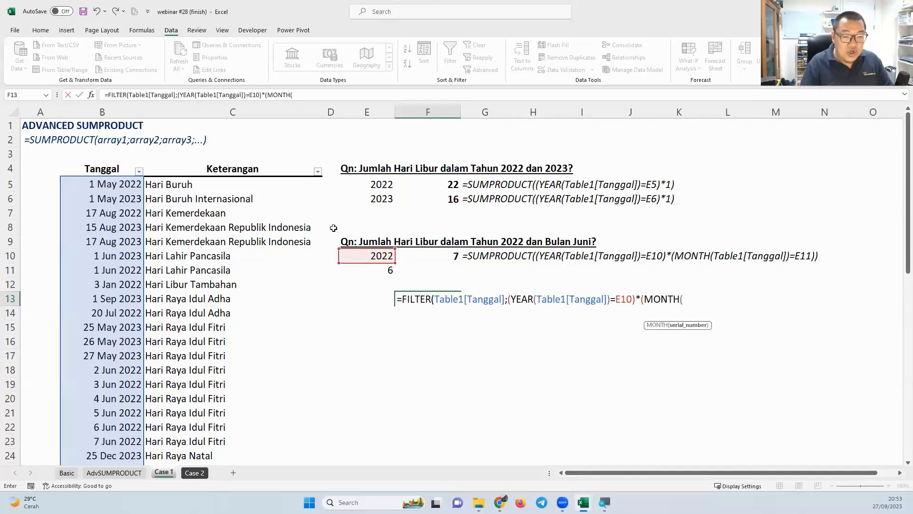
{"action": "left_click", "coordinate": [114, 162]}
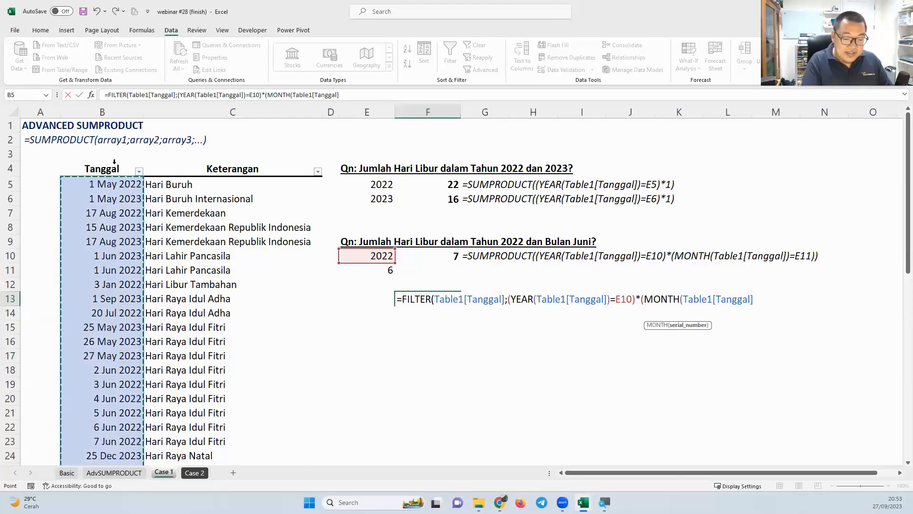
{"action": "type", "text": ")"}
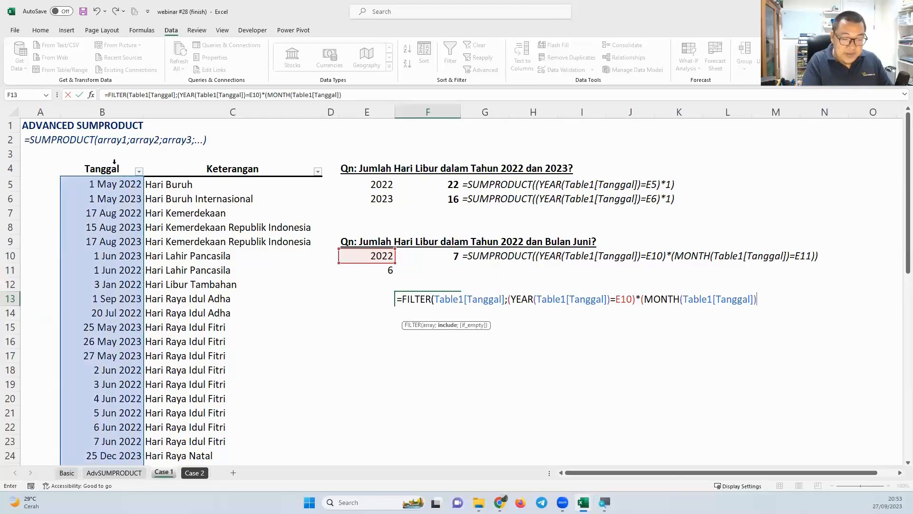
{"action": "type", "text": "="}
{"action": "left_click", "coordinate": [353, 268]}
{"action": "type", "text": ")"}
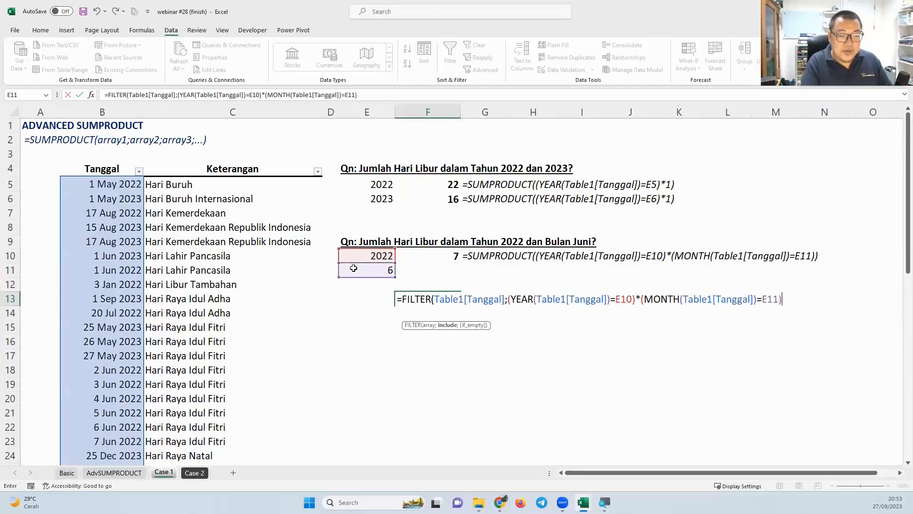
{"action": "type", "text": ")"}
{"action": "key", "text": "Return"}
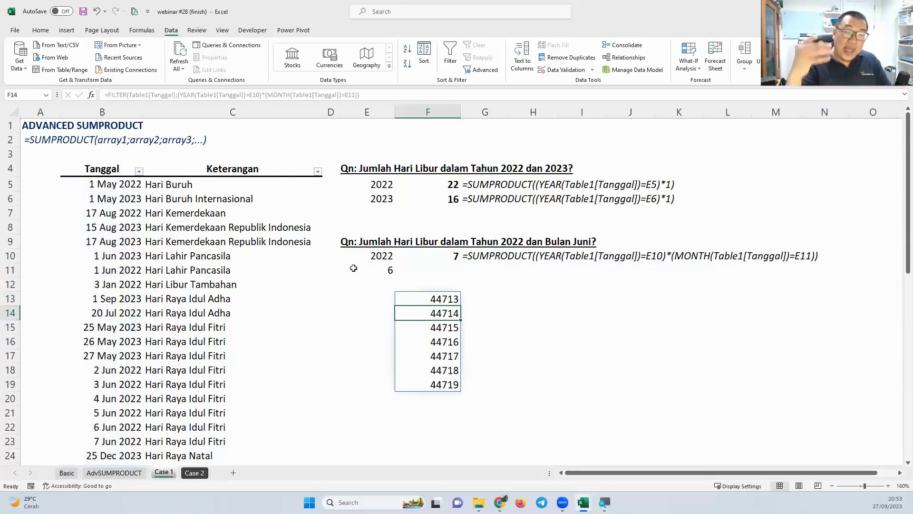
Format the FILTER results in F13:F19 as dates in the 14 Mar 2012 style
{"action": "left_click_drag", "start_coordinate": [447, 299], "coordinate": [449, 385]}
{"action": "key", "text": "ctrl+1"}
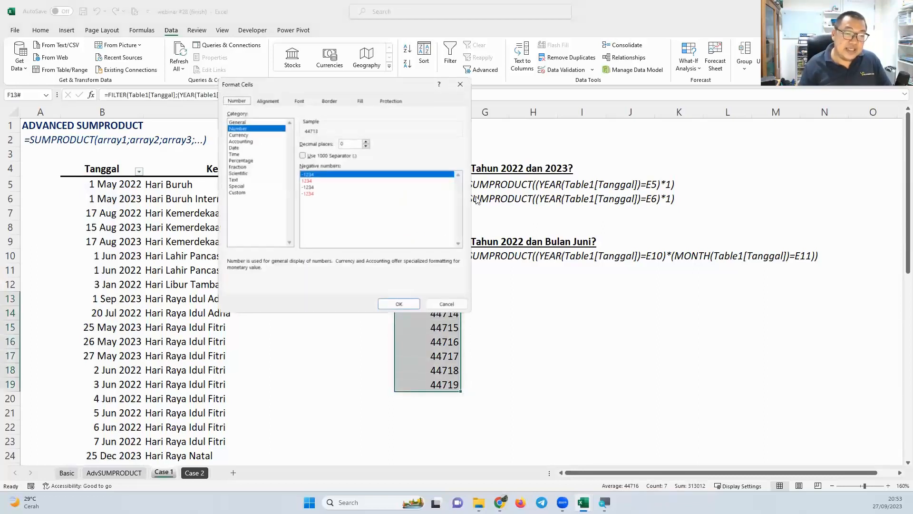
{"action": "left_click", "coordinate": [240, 147]}
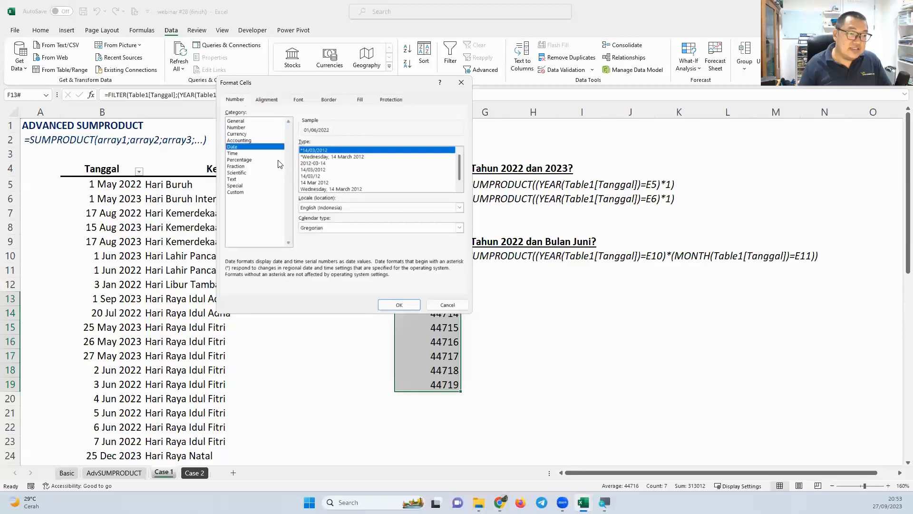
{"action": "left_click", "coordinate": [318, 183]}
{"action": "left_click", "coordinate": [399, 305]}
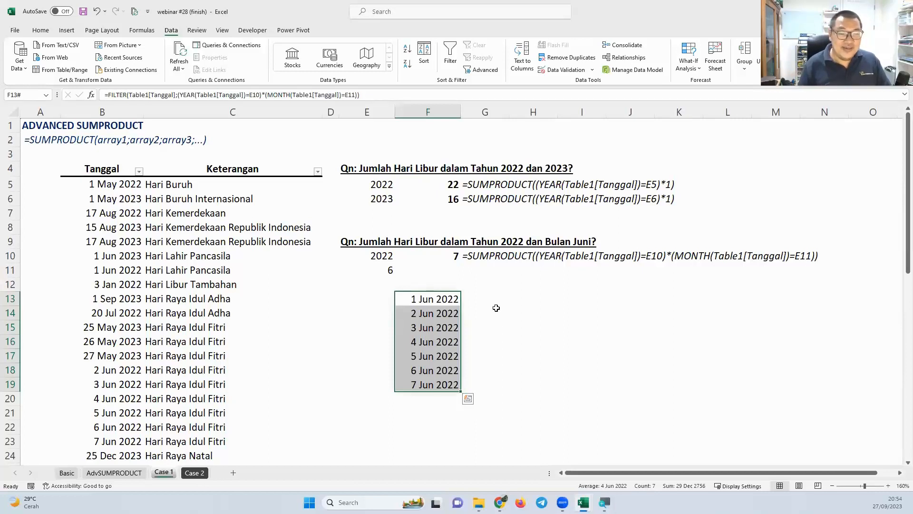
Undo the date formatting of the FILTER results in F13:F19
{"action": "left_click", "coordinate": [445, 304]}
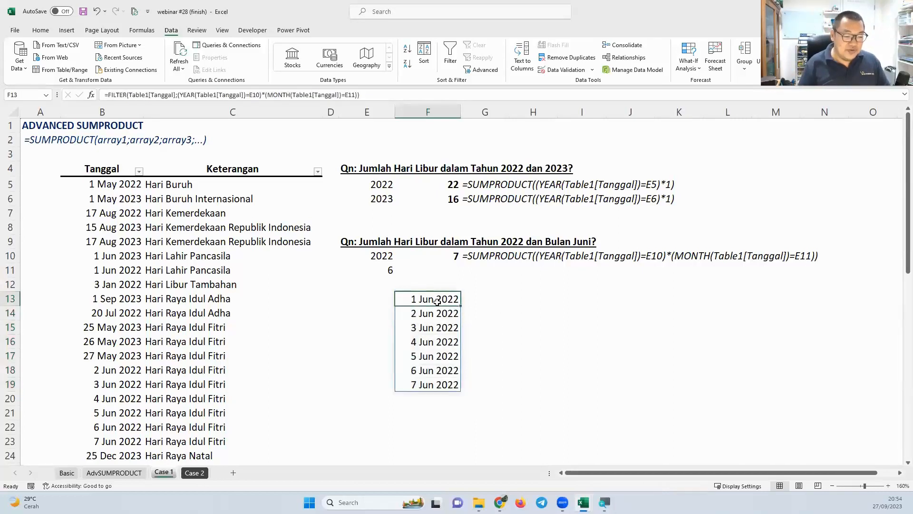
{"action": "key", "text": "super"}
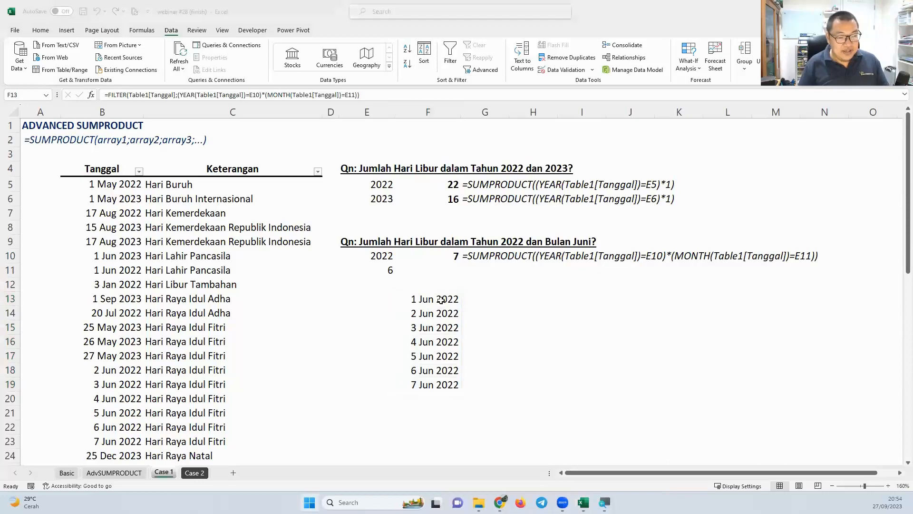
{"action": "left_click", "coordinate": [441, 300]}
{"action": "key", "text": "ctrl+z"}
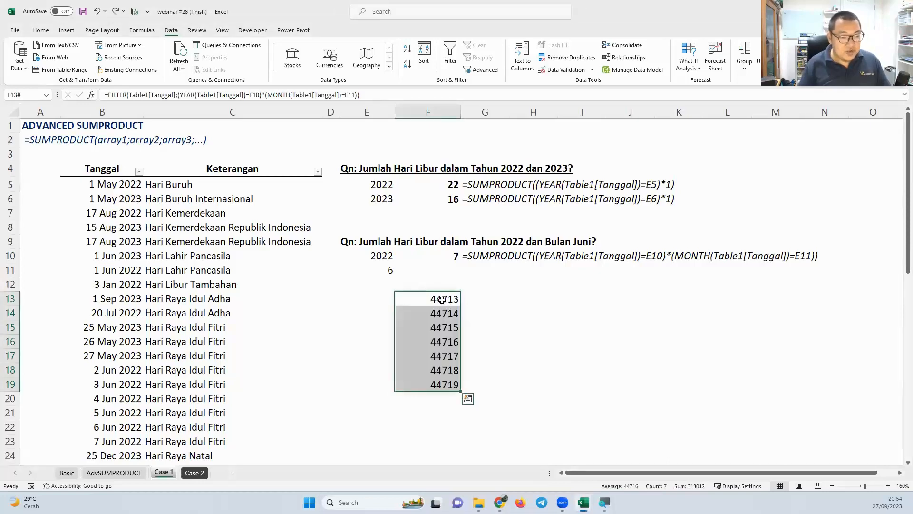
Wrap the FILTER formula in F13 in COUNTA to count the filtered dates
{"action": "left_click", "coordinate": [443, 300]}
{"action": "key", "text": "F2"}
{"action": "left_click", "coordinate": [402, 298]}
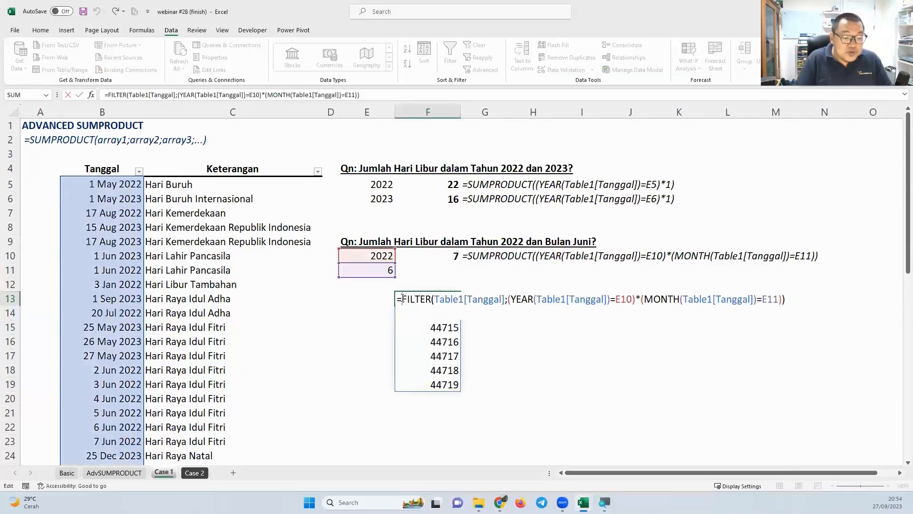
{"action": "type", "text": "counta"}
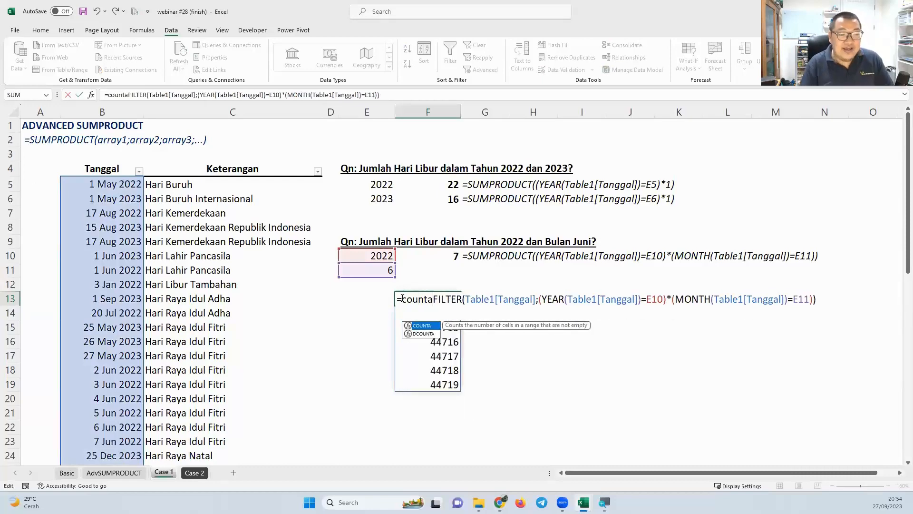
{"action": "key", "text": "Tab"}
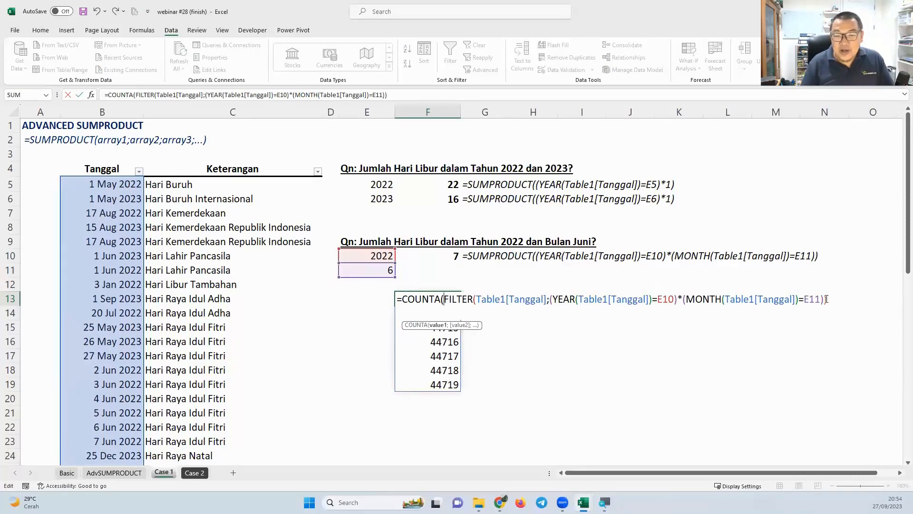
{"action": "type", "text": ")"}
{"action": "key", "text": "Return"}
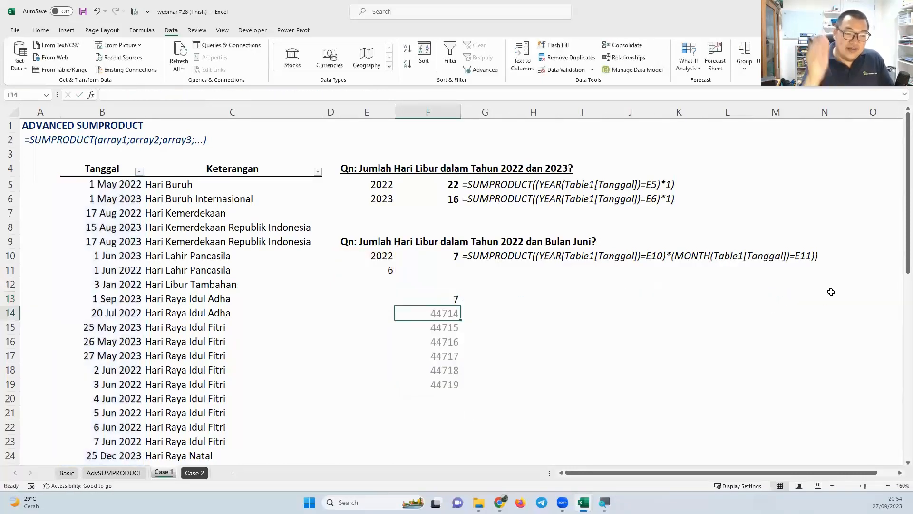
Copy the formula-text cell G10 to G13 to display the formula used in F13
{"action": "key", "text": "Right"}
{"action": "key", "text": "Up"}
{"action": "key", "text": "Up"}
{"action": "key", "text": "Up"}
{"action": "key", "text": "Up"}
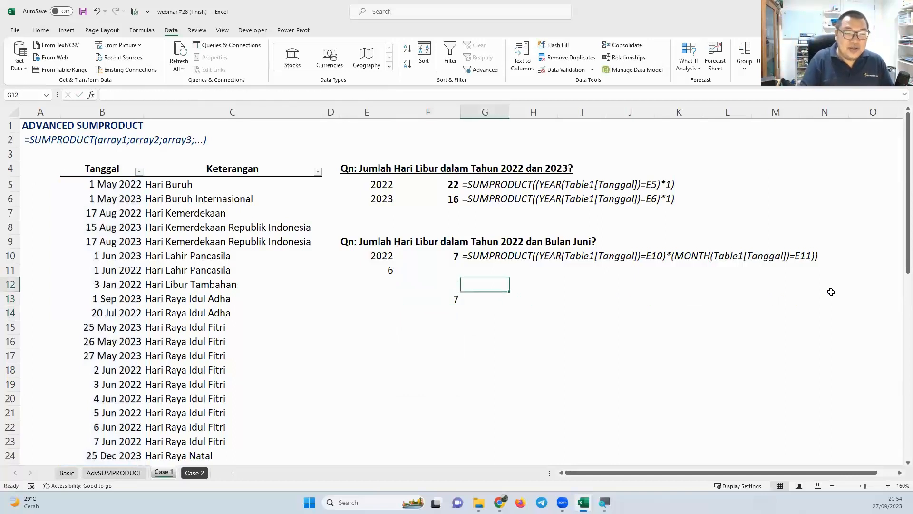
{"action": "key", "text": "ctrl+c"}
{"action": "key", "text": "Down"}
{"action": "key", "text": "Down"}
{"action": "key", "text": "Down"}
{"action": "key", "text": "ctrl+v"}
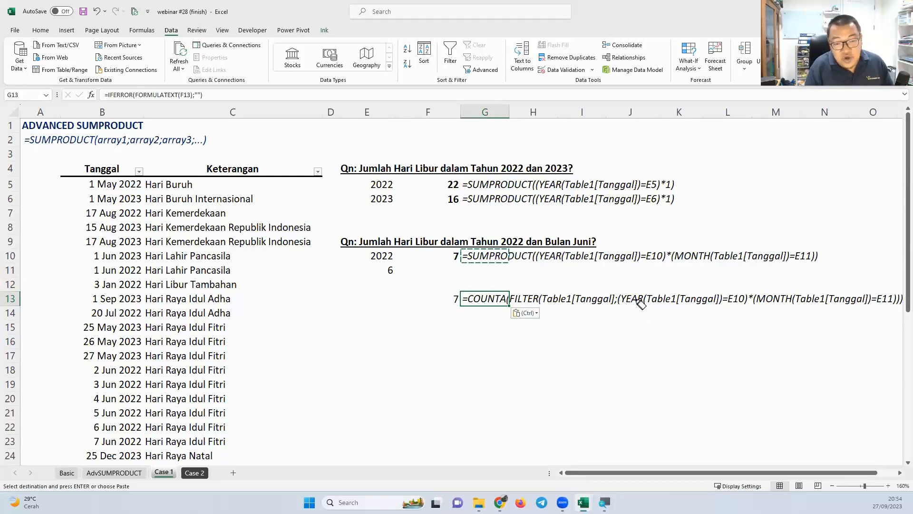
Mark up the year and month conditions, their criteria cells, the date list and COUNTA with highlighter strokes, and clear all the annotations
{"action": "left_click_drag", "start_coordinate": [616, 300], "coordinate": [708, 304]}
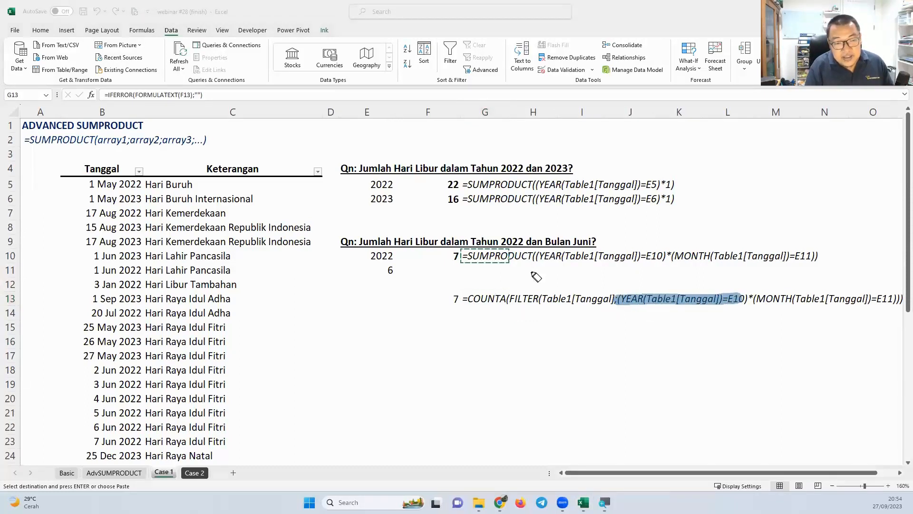
{"action": "left_click_drag", "start_coordinate": [369, 256], "coordinate": [401, 255]}
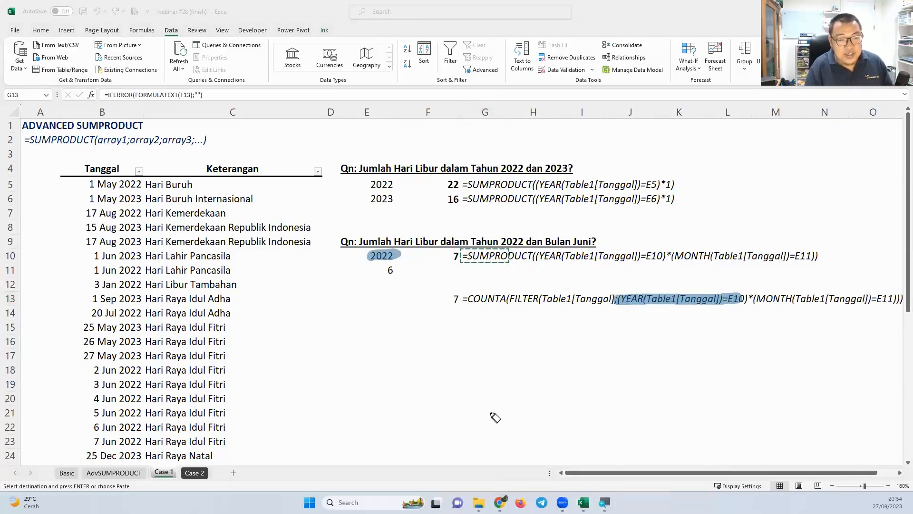
{"action": "left_click_drag", "start_coordinate": [754, 301], "coordinate": [894, 304]}
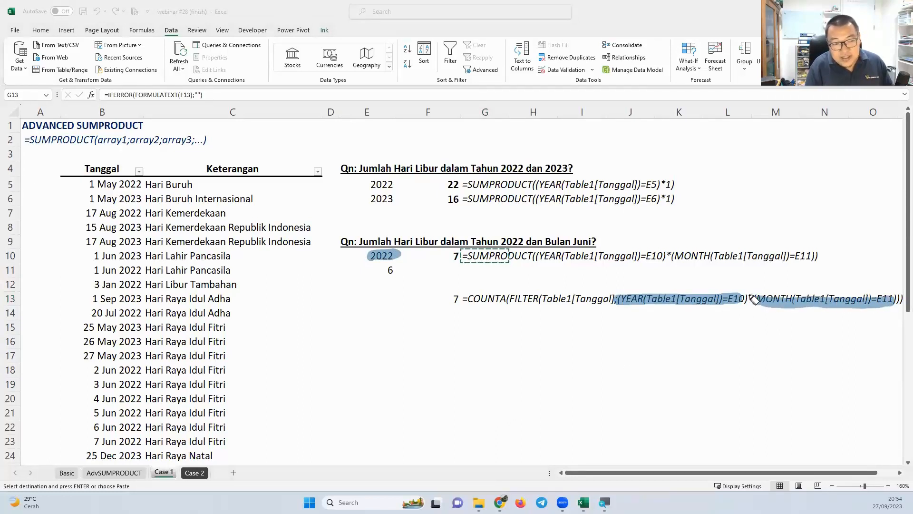
{"action": "left_click_drag", "start_coordinate": [378, 268], "coordinate": [403, 264]}
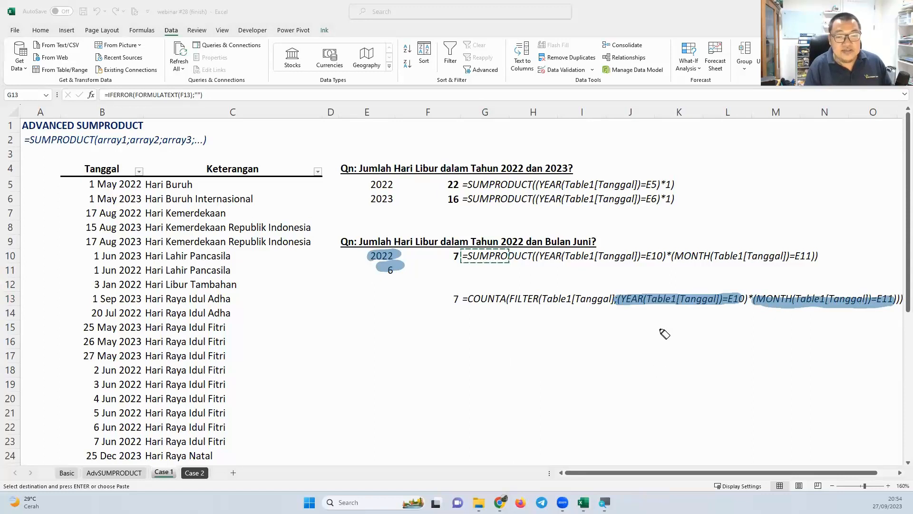
{"action": "mouse_move", "coordinate": [85, 185]}
{"action": "left_mouse_down"}
{"action": "mouse_move", "coordinate": [66, 204]}
{"action": "mouse_move", "coordinate": [69, 305]}
{"action": "mouse_move", "coordinate": [88, 423]}
{"action": "left_mouse_up"}
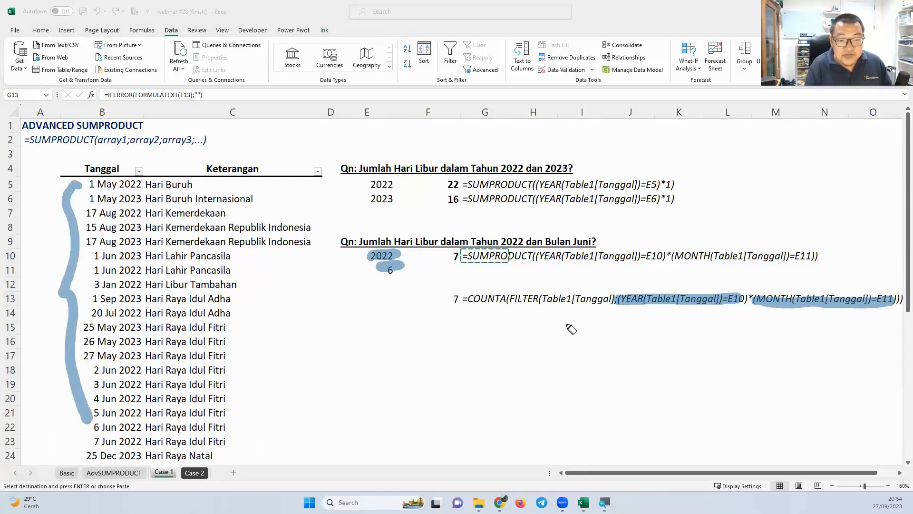
{"action": "mouse_move", "coordinate": [573, 326]}
{"action": "left_mouse_down"}
{"action": "mouse_move", "coordinate": [551, 325]}
{"action": "mouse_move", "coordinate": [550, 363]}
{"action": "mouse_move", "coordinate": [575, 387]}
{"action": "mouse_move", "coordinate": [546, 408]}
{"action": "mouse_move", "coordinate": [584, 410]}
{"action": "left_mouse_up"}
{"action": "left_click_drag", "start_coordinate": [466, 296], "coordinate": [498, 300]}
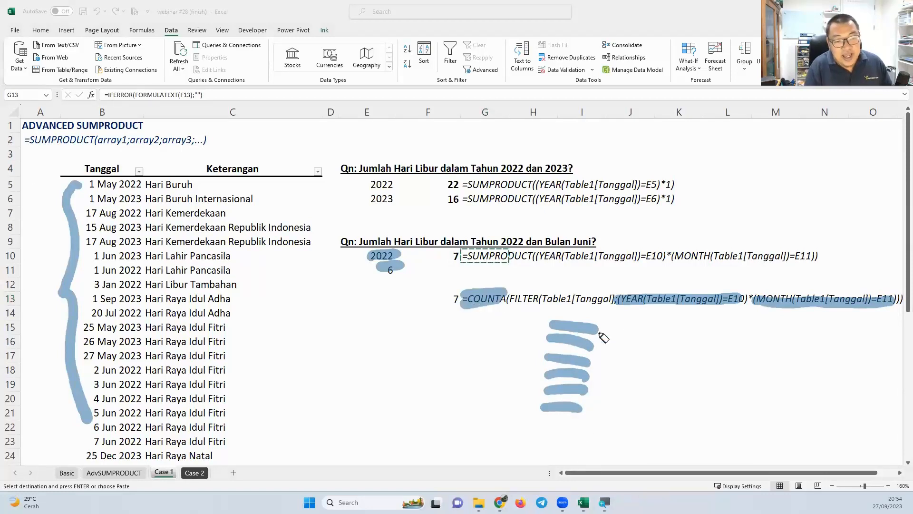
{"action": "mouse_move", "coordinate": [619, 324]}
{"action": "left_mouse_down"}
{"action": "mouse_move", "coordinate": [596, 312]}
{"action": "mouse_move", "coordinate": [518, 420]}
{"action": "mouse_move", "coordinate": [616, 416]}
{"action": "mouse_move", "coordinate": [604, 320]}
{"action": "left_mouse_up"}
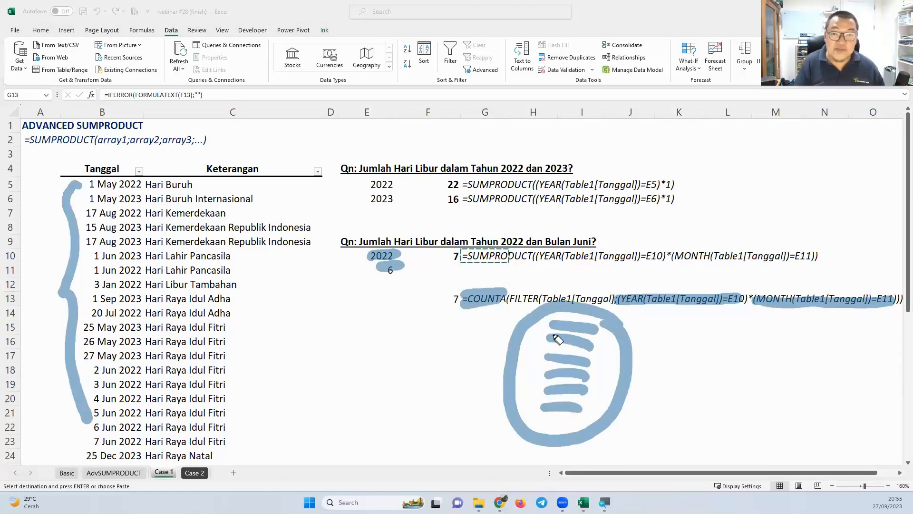
{"action": "key", "text": "Escape"}
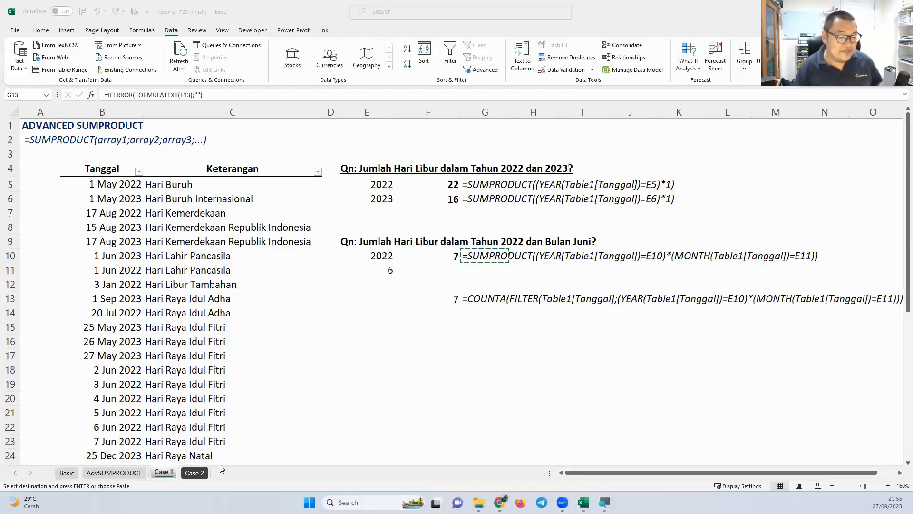
Open the Case 2 sheet and review the employee birthday list and the empty totals per month
{"action": "left_click", "coordinate": [195, 472]}
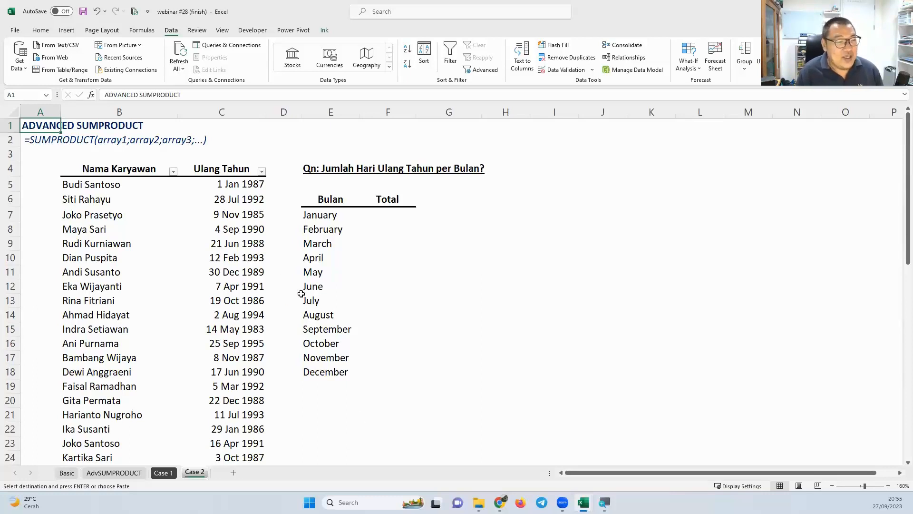
{"action": "left_click_drag", "start_coordinate": [106, 185], "coordinate": [176, 362]}
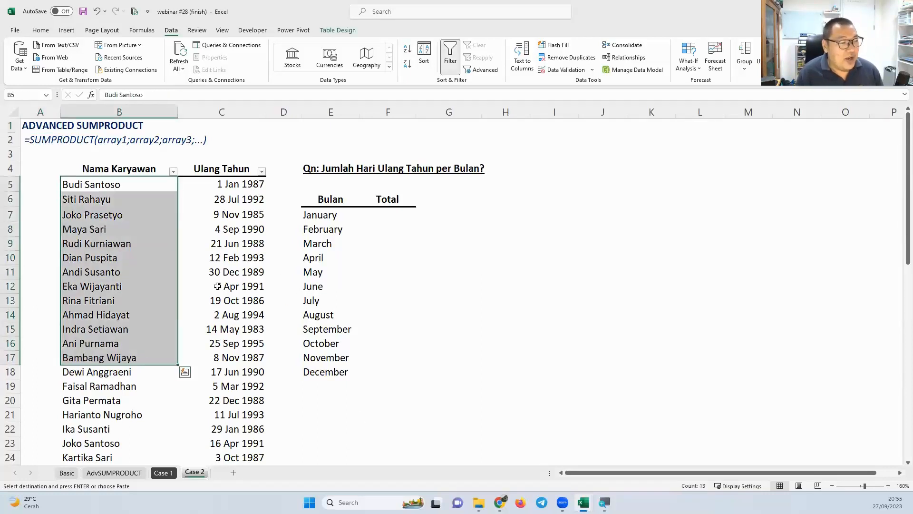
{"action": "left_click_drag", "start_coordinate": [240, 184], "coordinate": [244, 430]}
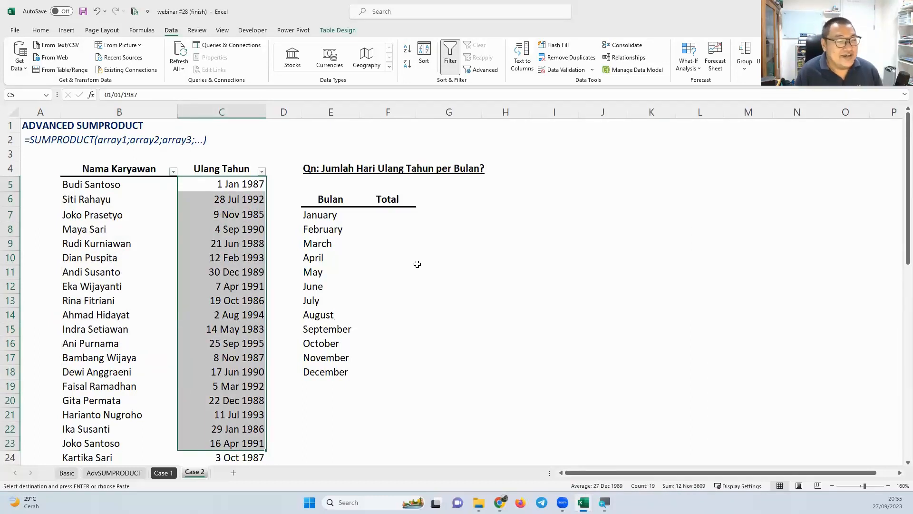
{"action": "left_click", "coordinate": [343, 217]}
{"action": "left_click", "coordinate": [379, 216]}
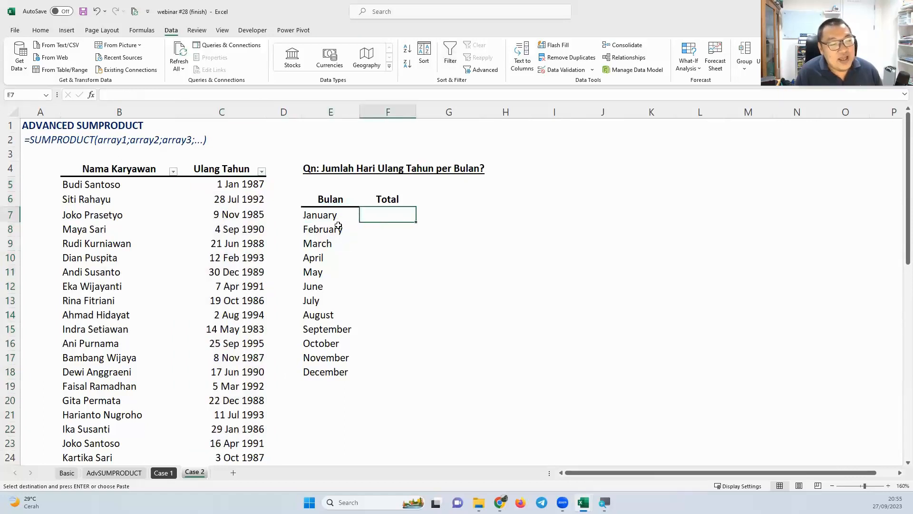
{"action": "left_click", "coordinate": [334, 229]}
{"action": "left_click", "coordinate": [390, 225]}
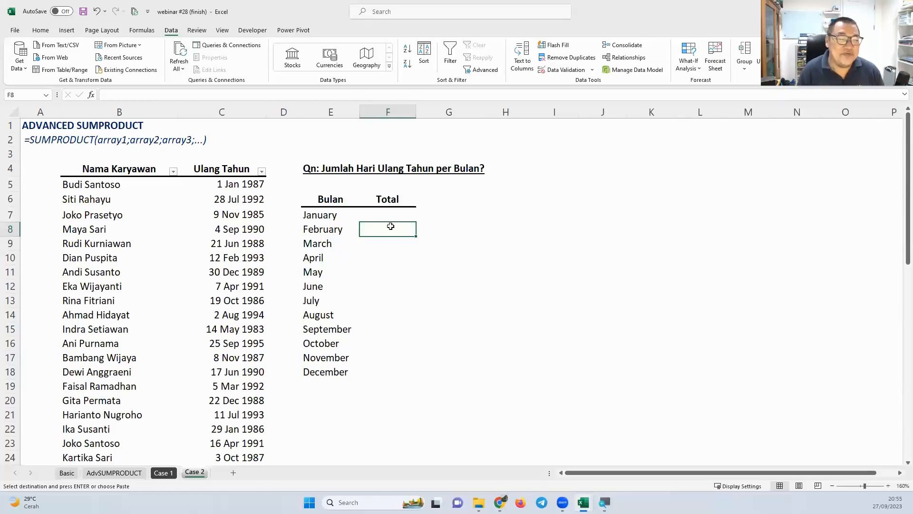
{"action": "left_click", "coordinate": [401, 213]}
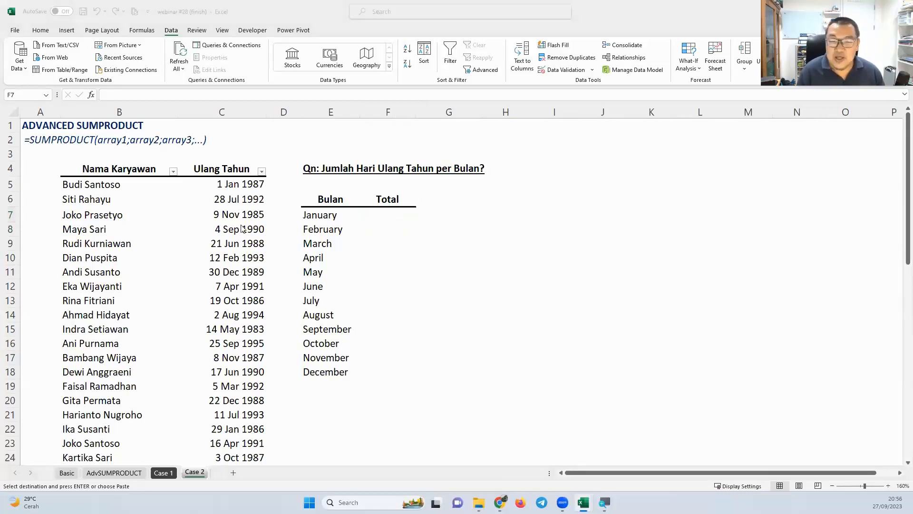
Start a SUMPRODUCT formula in F7 with an open bracketed condition containing MONTH(DOB[Ulang Tahun])
{"action": "left_click", "coordinate": [414, 216]}
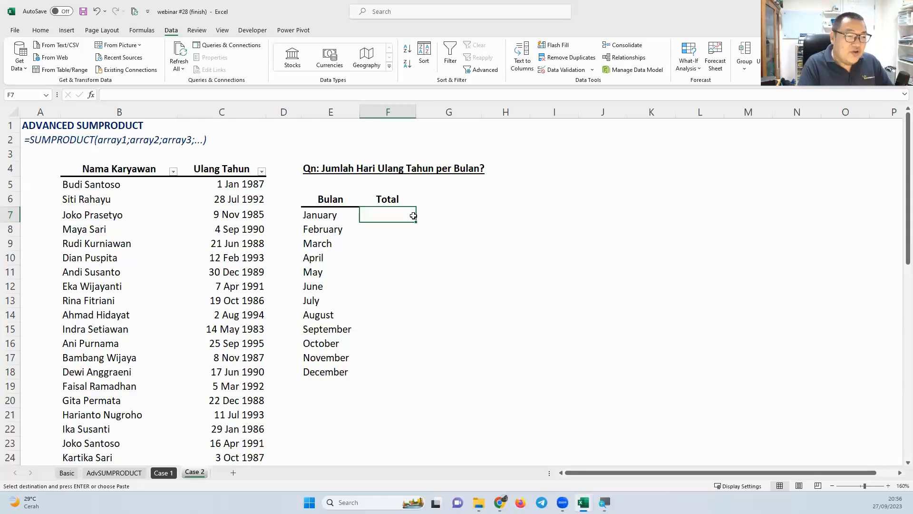
{"action": "type", "text": "="}
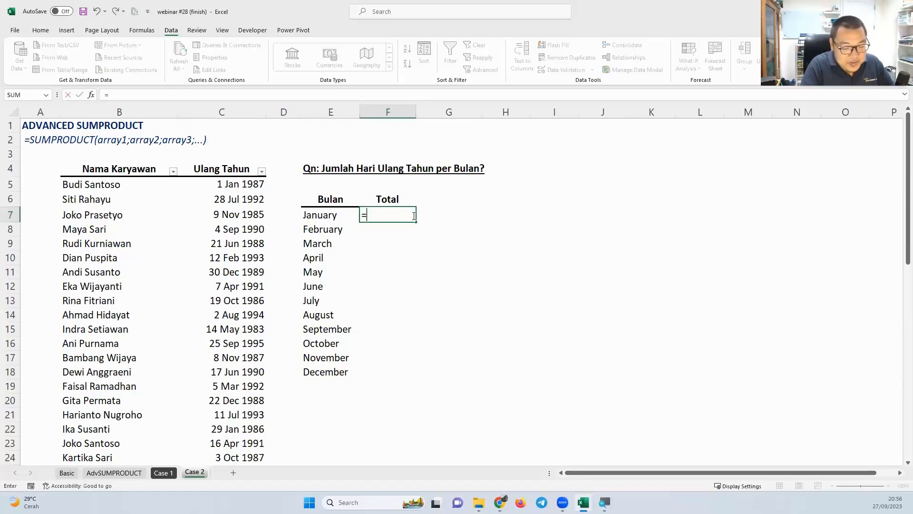
{"action": "type", "text": "sumpro"}
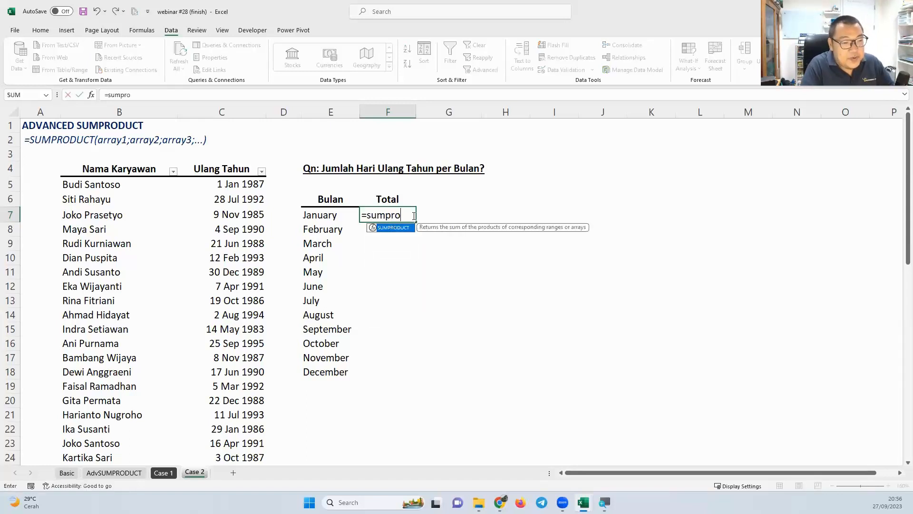
{"action": "key", "text": "Tab"}
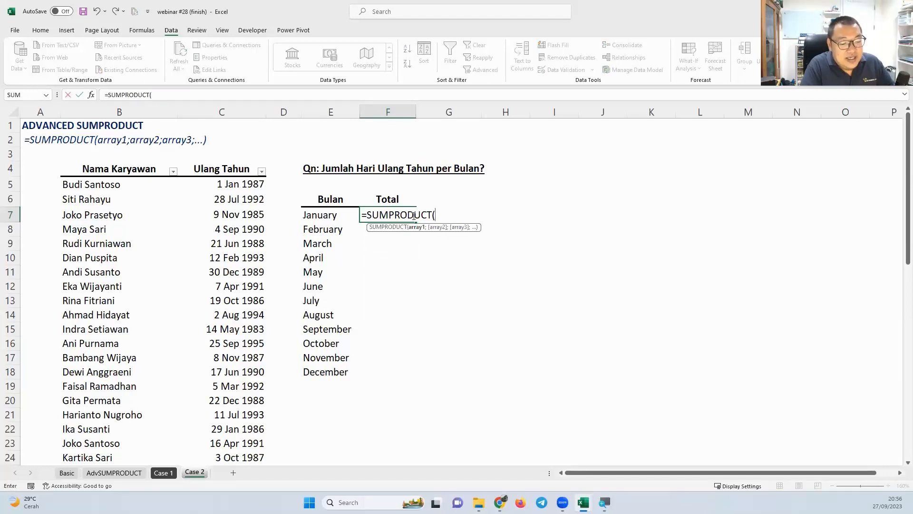
{"action": "type", "text": "("}
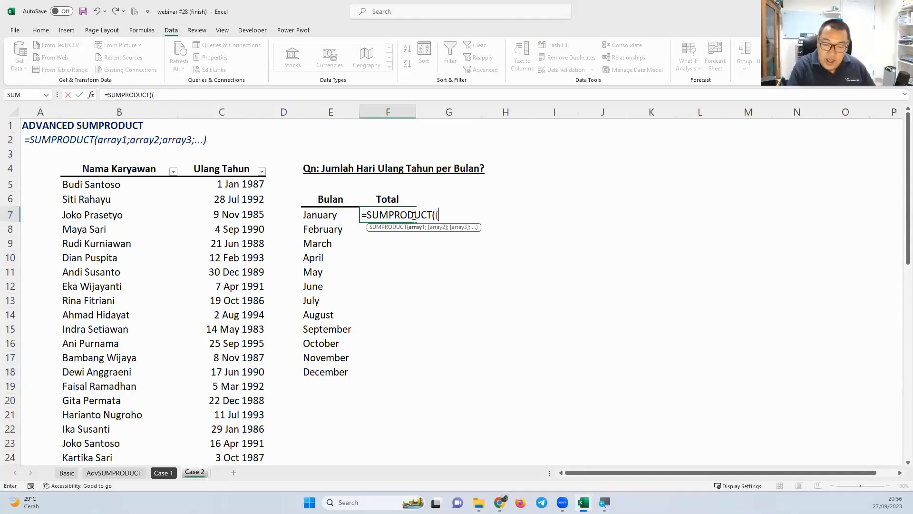
{"action": "type", "text": "mon"}
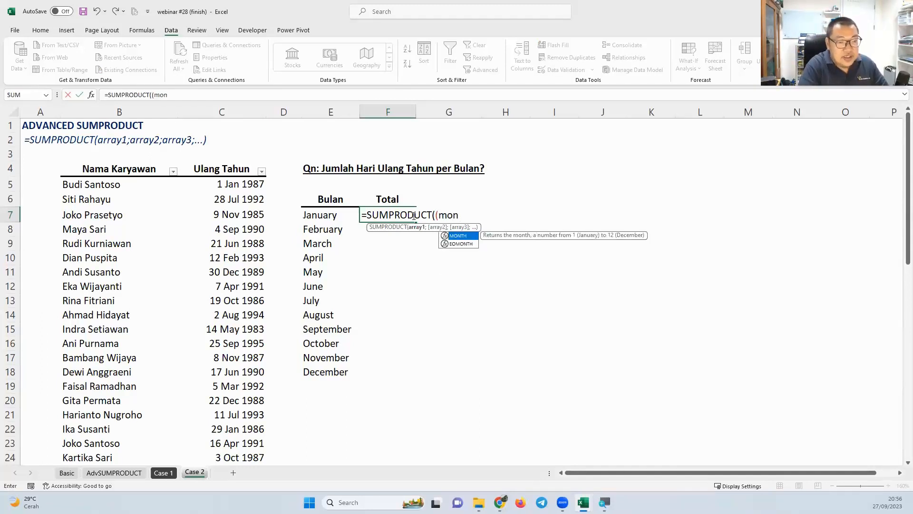
{"action": "key", "text": "Tab"}
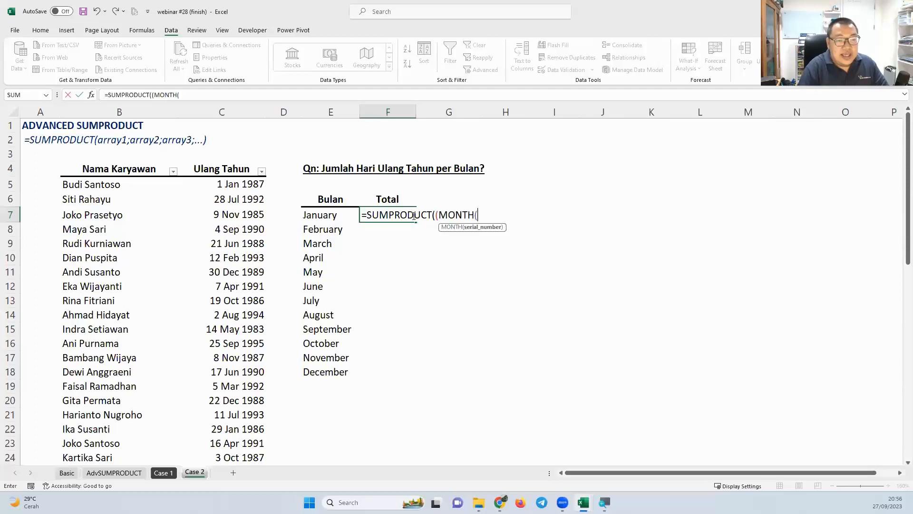
{"action": "left_click", "coordinate": [230, 163]}
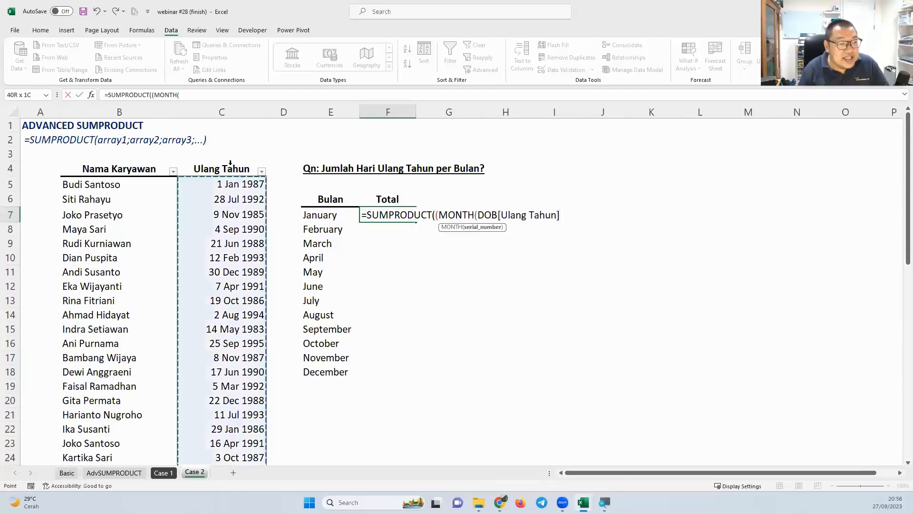
{"action": "type", "text": ")"}
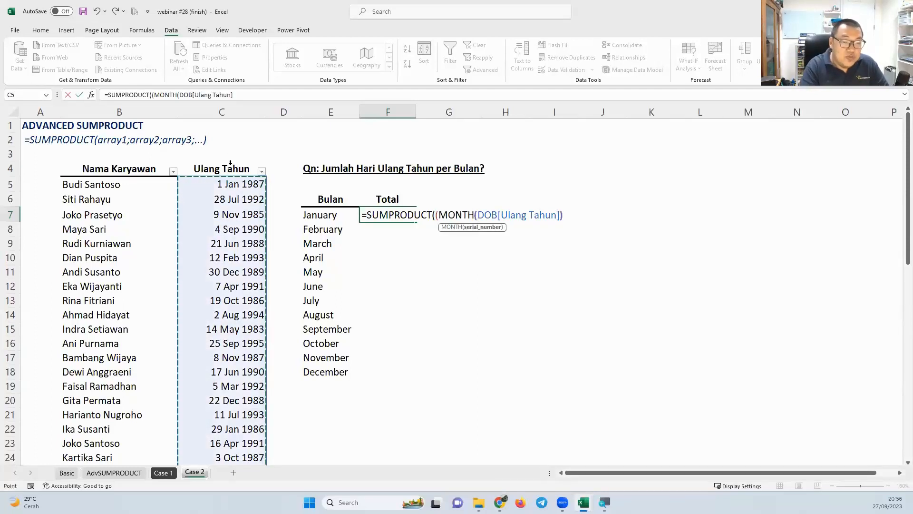
Compare the month in the F7 condition with ROWS($E$7:E7), making only the first E7 reference absolute
{"action": "type", "text": "="}
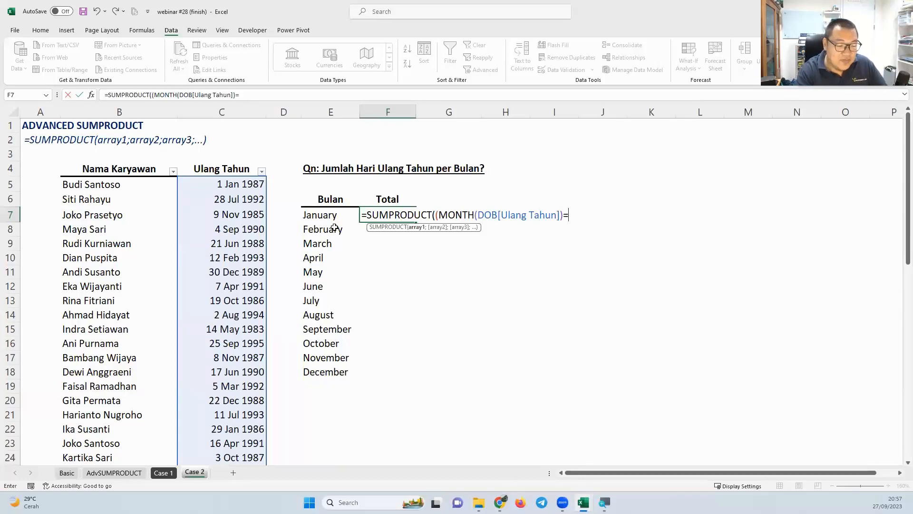
{"action": "type", "text": "1"}
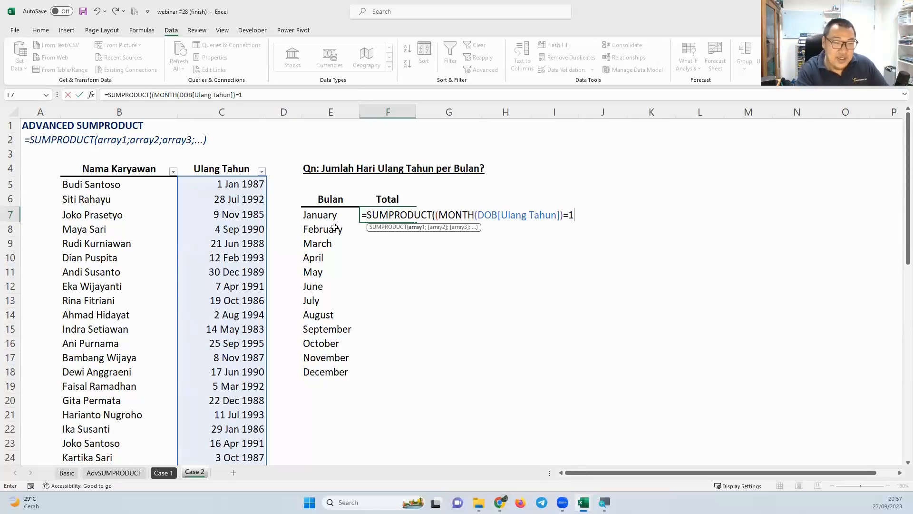
{"action": "key", "text": "BackSpace"}
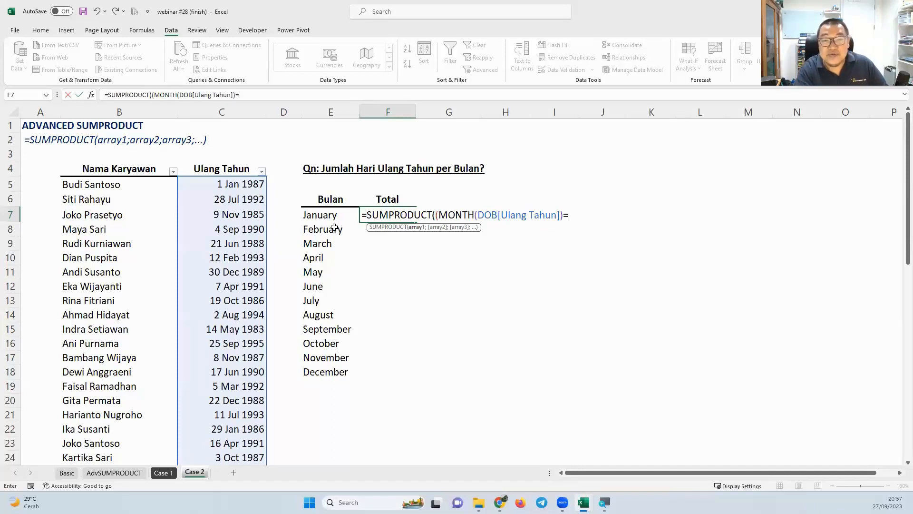
{"action": "type", "text": "rows"}
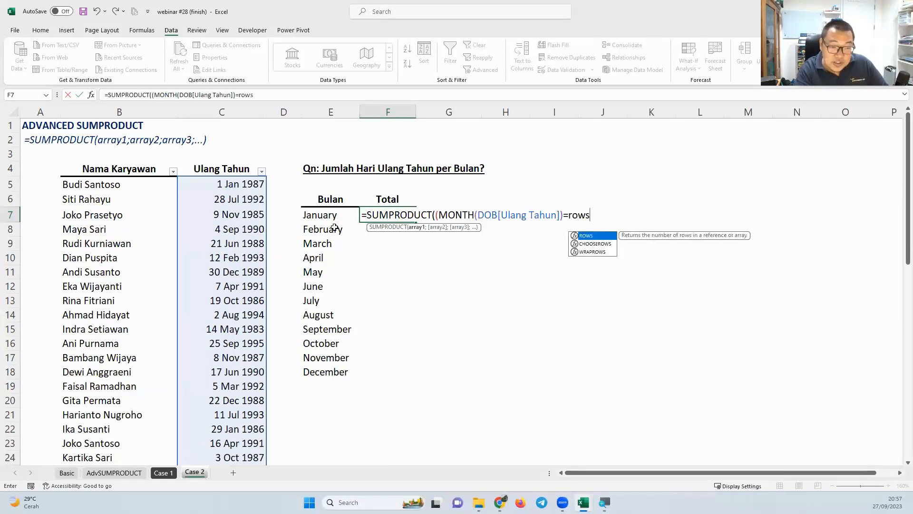
{"action": "key", "text": "Tab"}
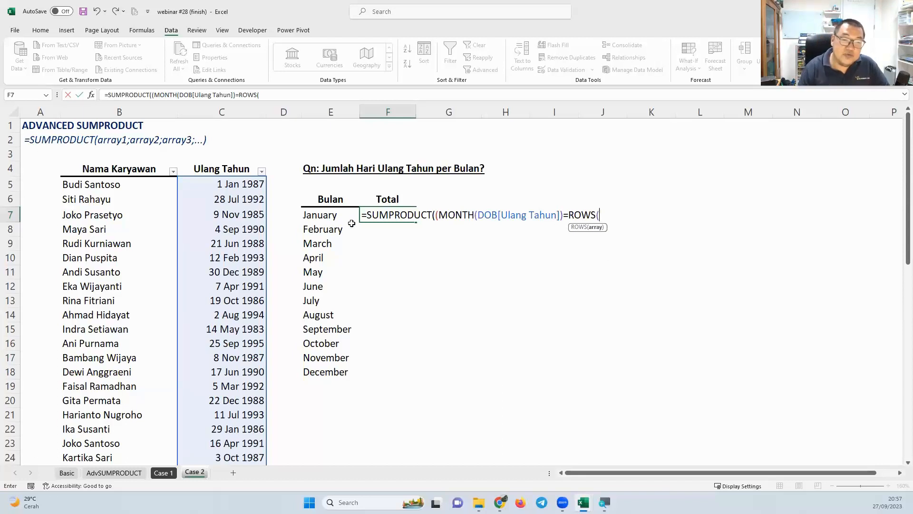
{"action": "left_click", "coordinate": [328, 215]}
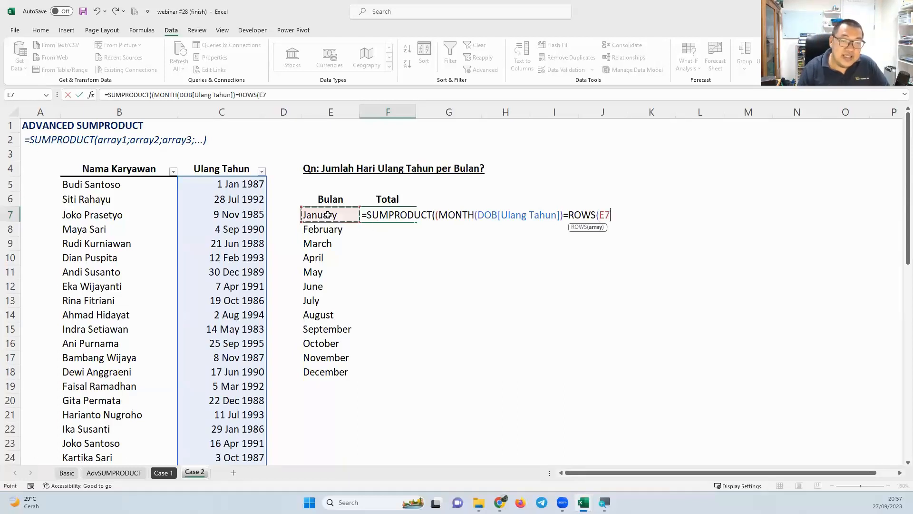
{"action": "key", "text": "F8"}
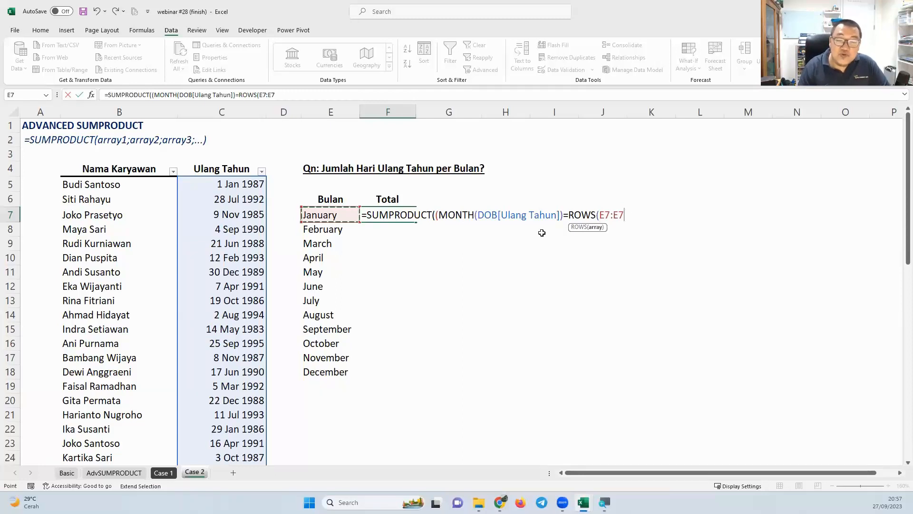
{"action": "left_click", "coordinate": [606, 216]}
{"action": "left_click", "coordinate": [604, 216]}
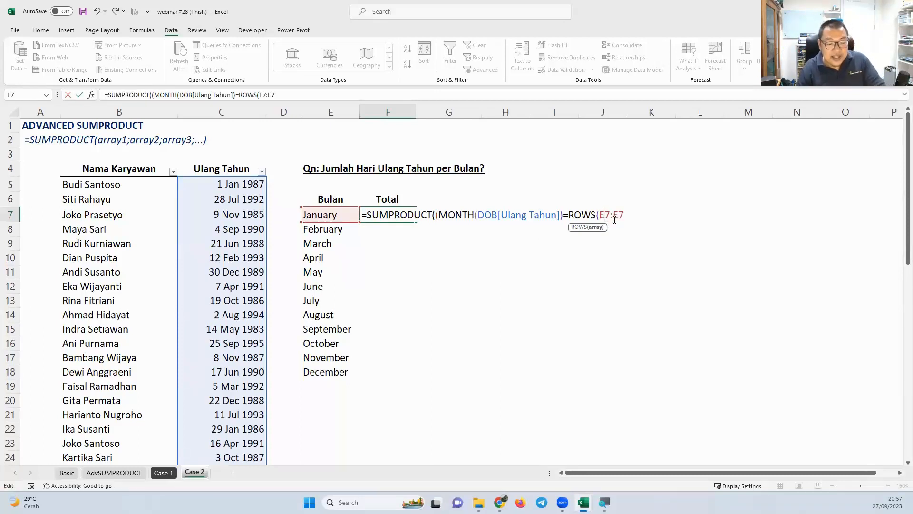
{"action": "key", "text": "F4"}
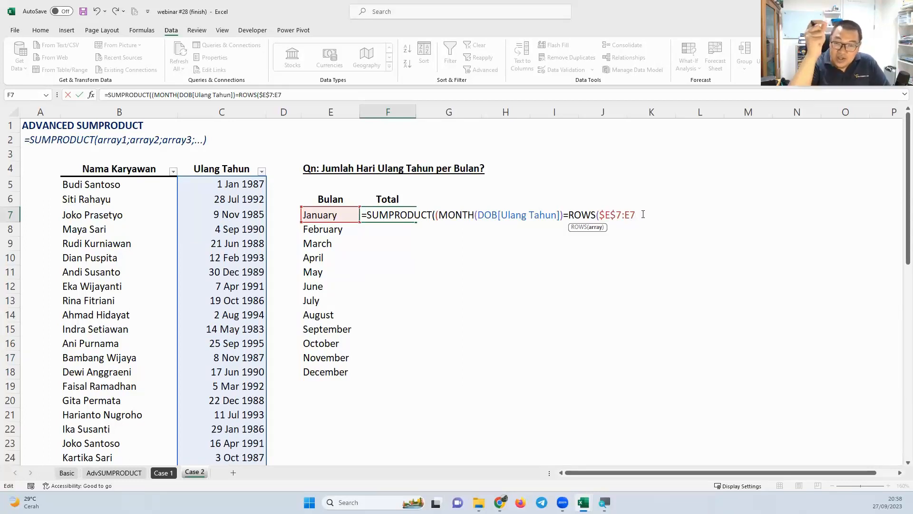
{"action": "type", "text": ")"}
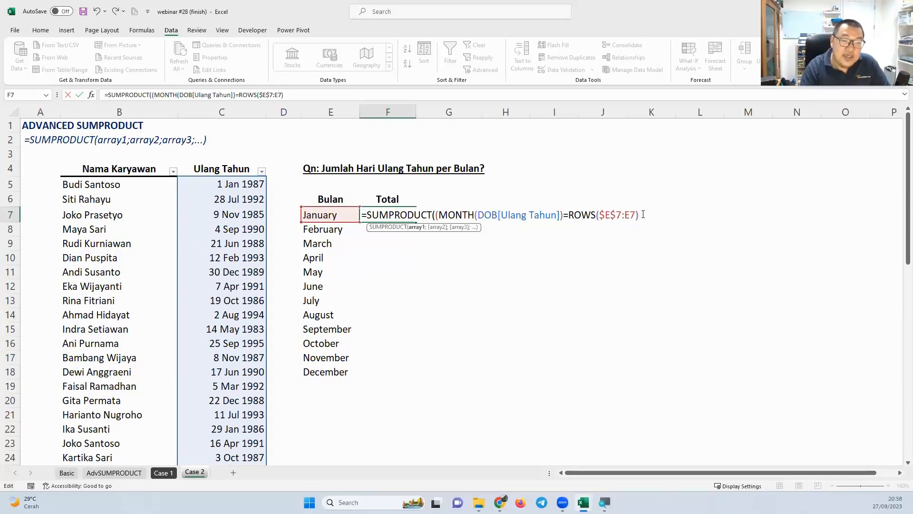
Preview the ROWS($E$7:E7) part, close the condition's bracket, and preview the array returned by the whole condition
{"action": "left_click_drag", "start_coordinate": [569, 214], "coordinate": [678, 230]}
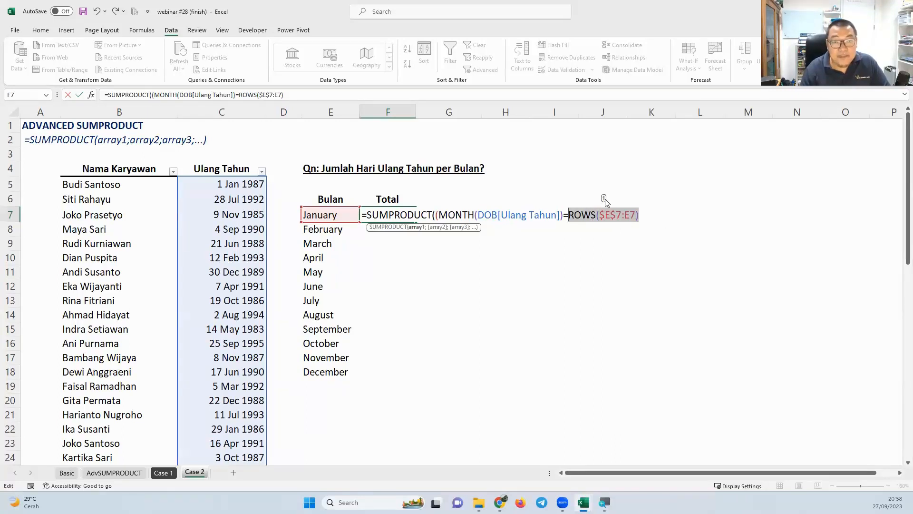
{"action": "left_click_drag", "start_coordinate": [646, 216], "coordinate": [438, 215]}
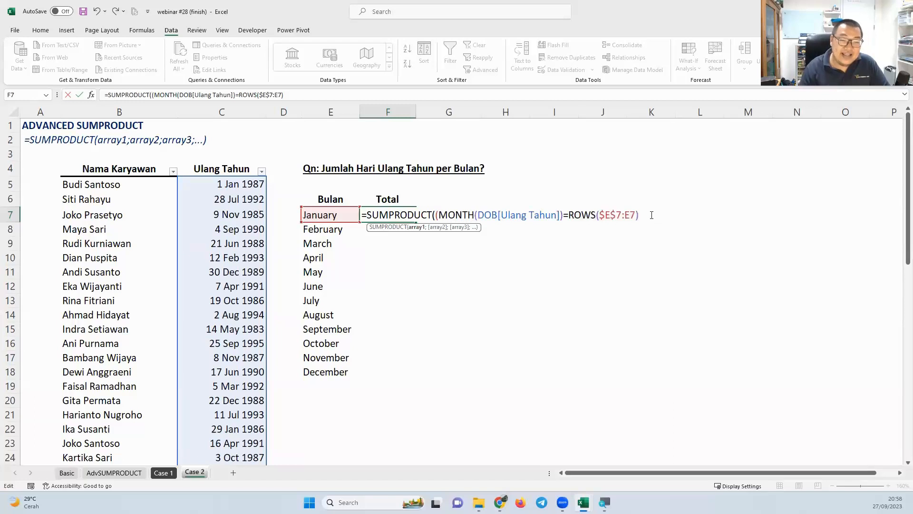
{"action": "type", "text": ")"}
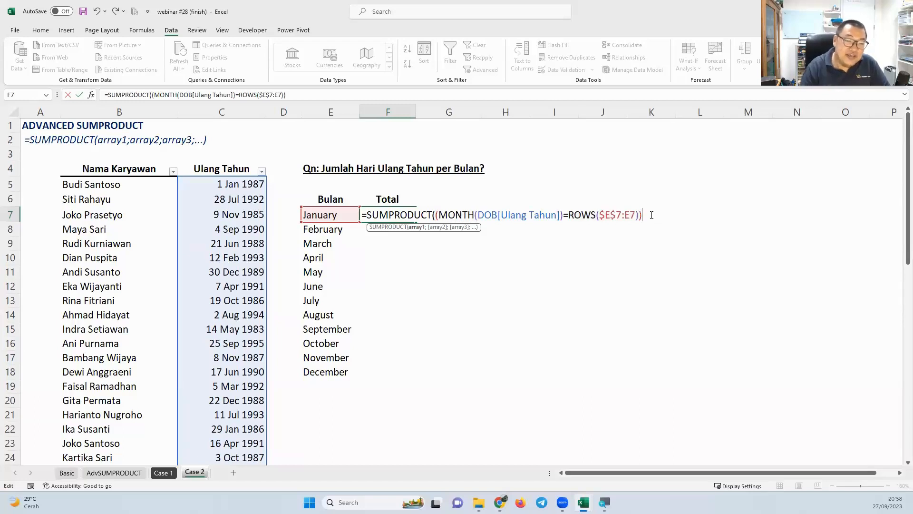
{"action": "left_click", "coordinate": [436, 215], "text": "shift"}
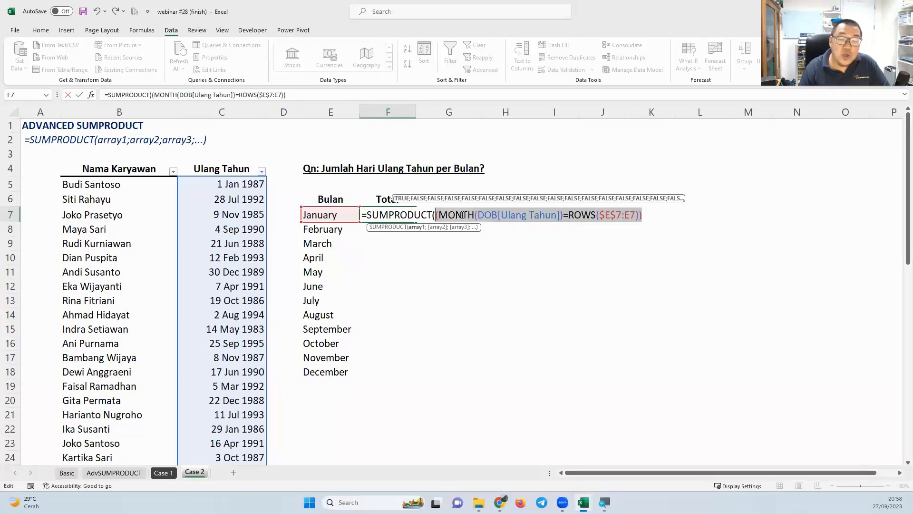
{"action": "left_click", "coordinate": [664, 215]}
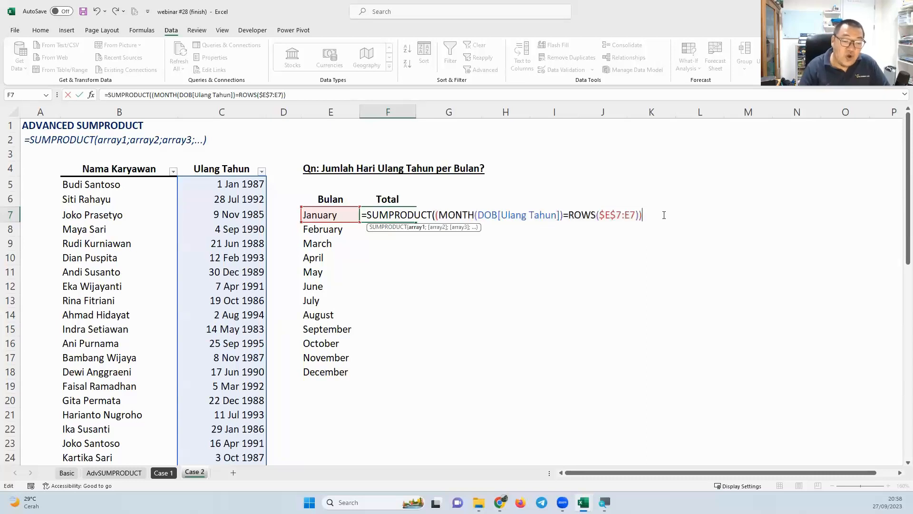
Multiply the condition by 1 to finish the SUMPRODUCT formula in F7 and fill it down to December in F18
{"action": "type", "text": "*1"}
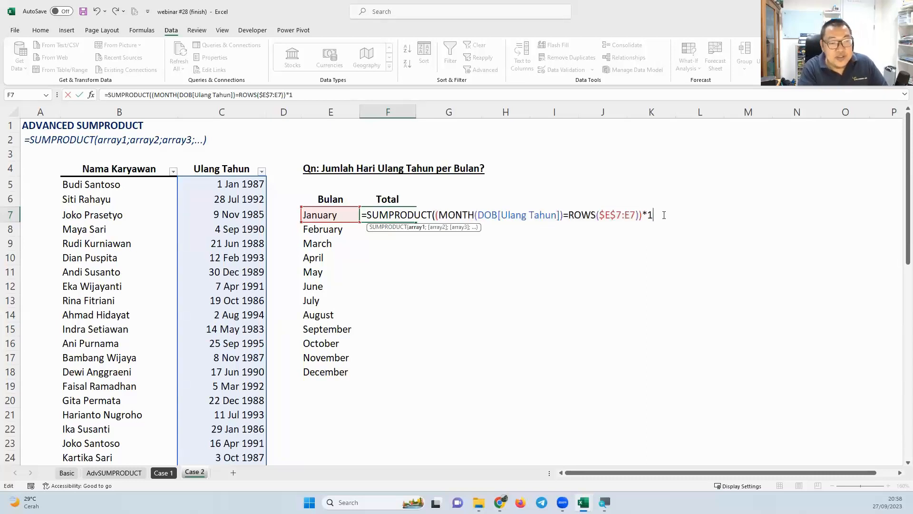
{"action": "type", "text": ")"}
{"action": "key", "text": "Return"}
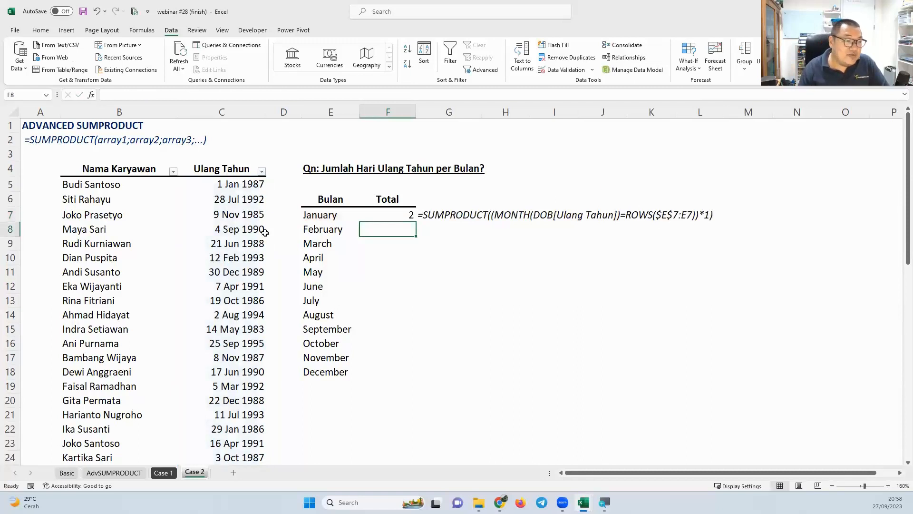
{"action": "left_click", "coordinate": [412, 221]}
{"action": "double_click", "coordinate": [416, 223]}
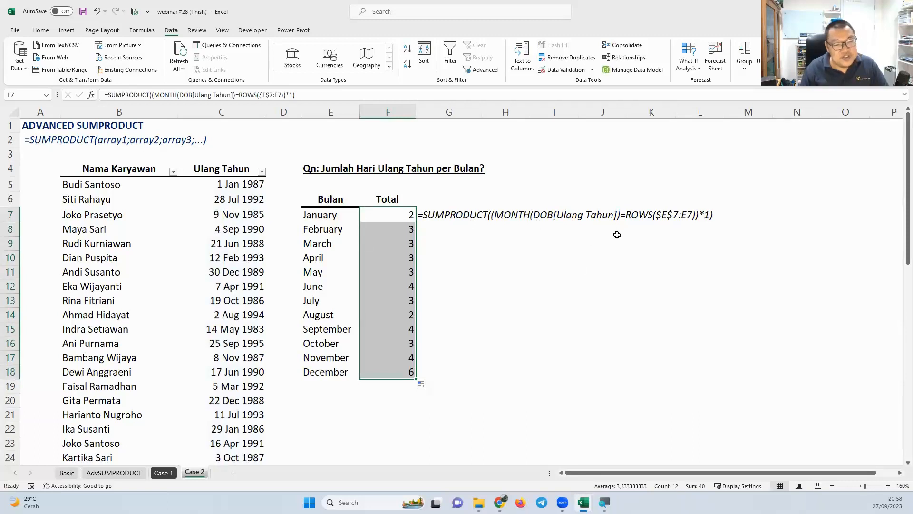
Copy the Bulan and Total table in E6:F18 to E20 as a second table with an empty Total column
{"action": "left_click_drag", "start_coordinate": [346, 203], "coordinate": [381, 373]}
{"action": "key", "text": "ctrl+c"}
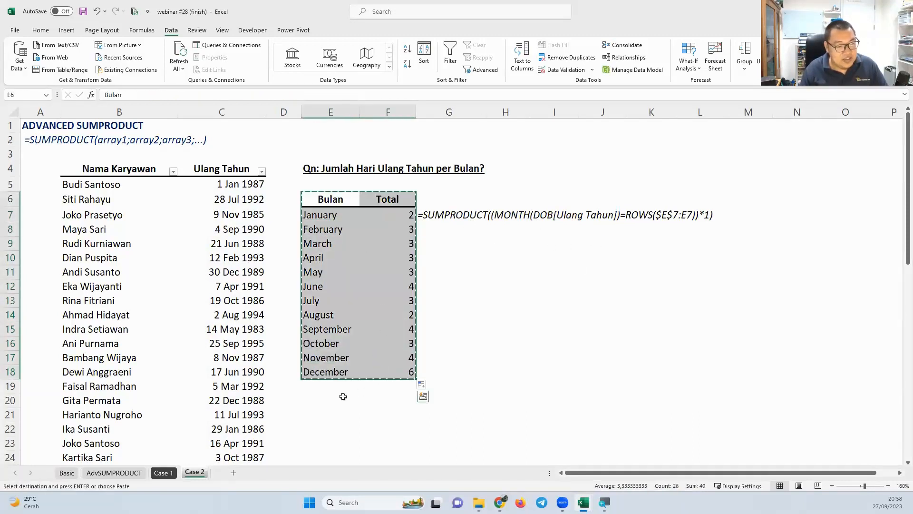
{"action": "left_click_drag", "start_coordinate": [327, 398], "coordinate": [411, 435]}
{"action": "key", "text": "ctrl+v"}
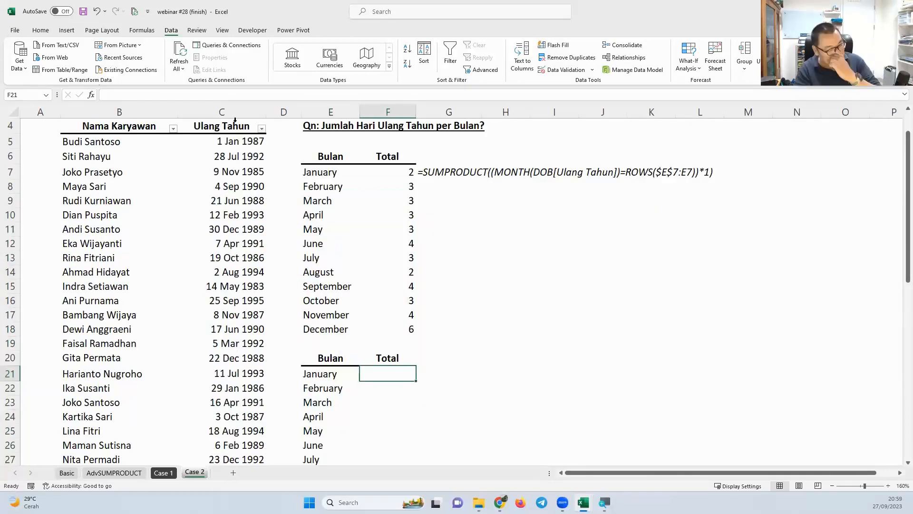
Enter =E21&1 in H21 to join the month name January with the number 1
{"action": "key", "text": "Right"}
{"action": "key", "text": "Right"}
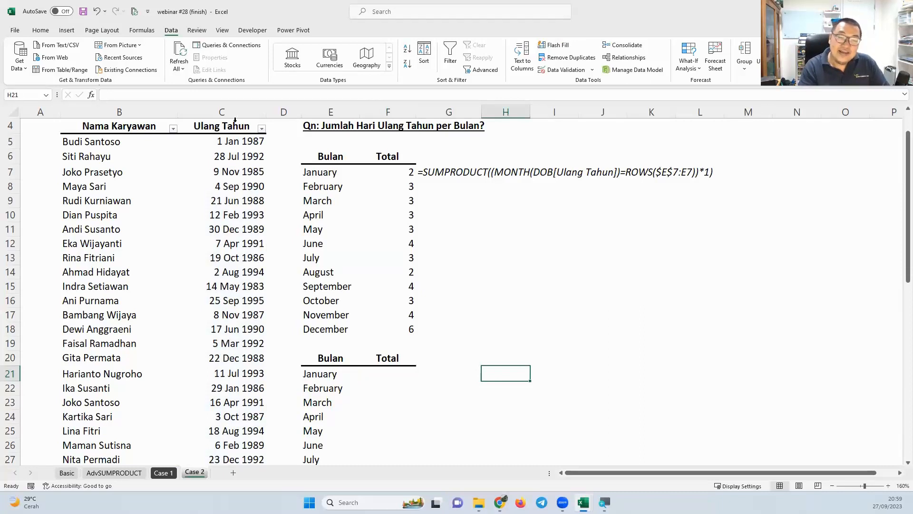
{"action": "left_click", "coordinate": [330, 373]}
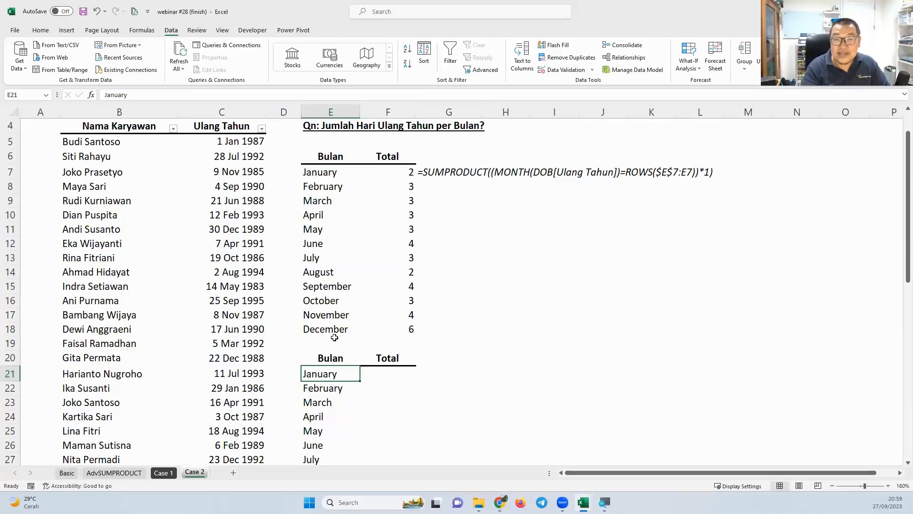
{"action": "left_click", "coordinate": [529, 377]}
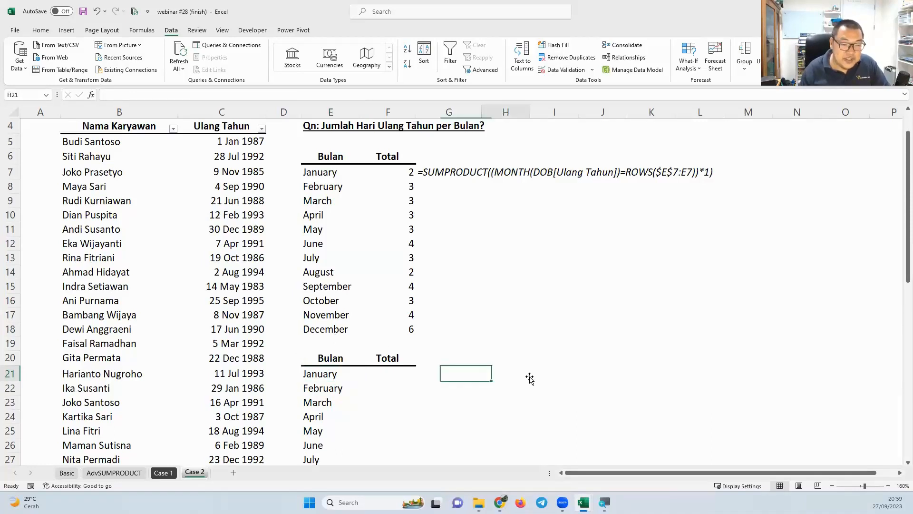
{"action": "type", "text": "="}
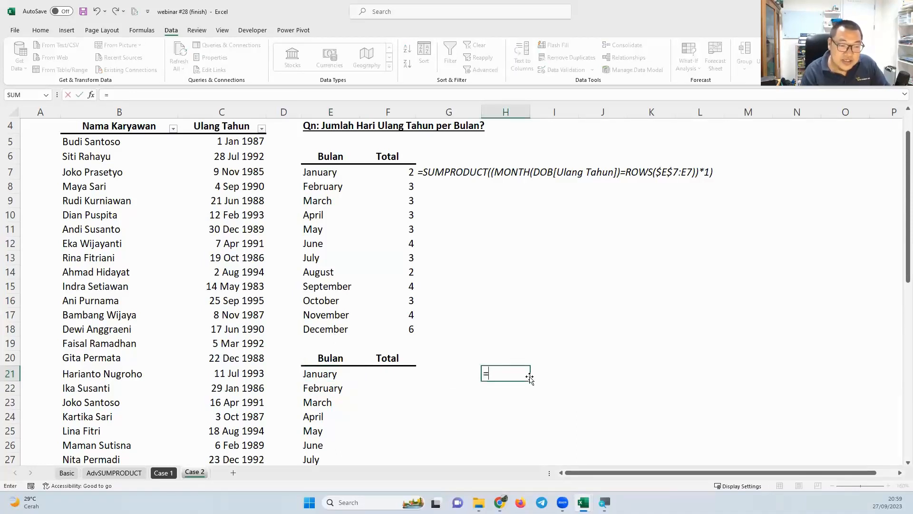
{"action": "key", "text": "Left"}
{"action": "key", "text": "Left"}
{"action": "key", "text": "Left"}
{"action": "key", "text": "Left"}
{"action": "key", "text": "Right"}
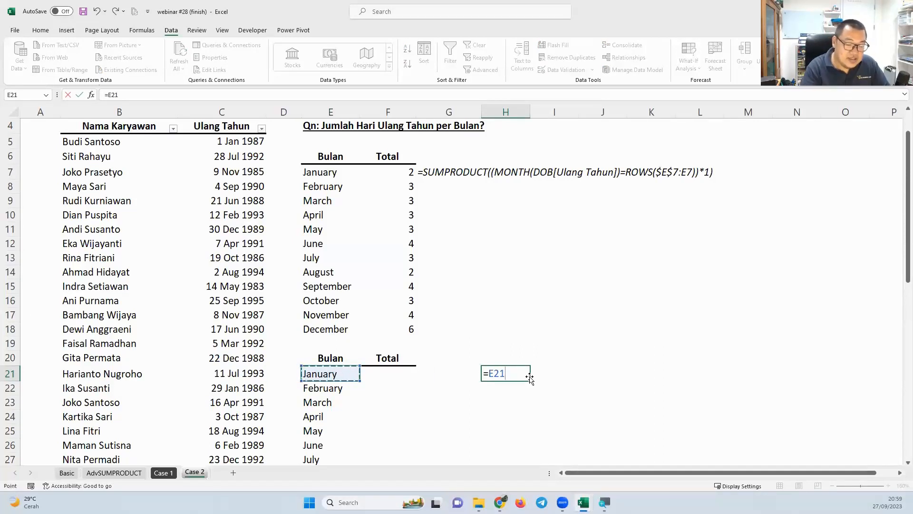
{"action": "type", "text": "&1"}
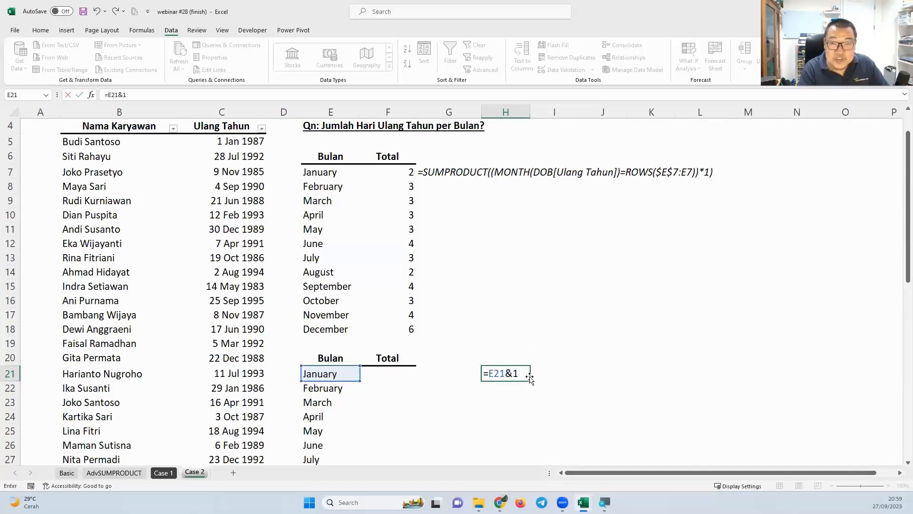
{"action": "key", "text": "Return"}
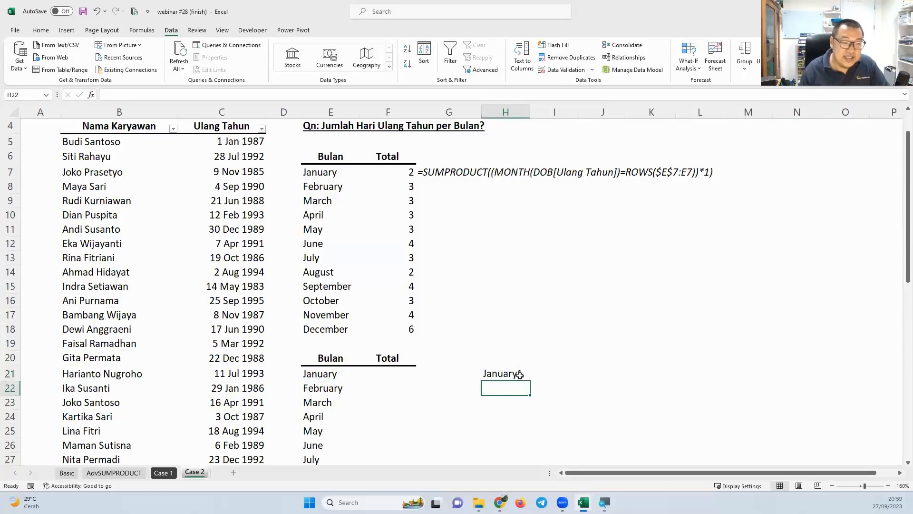
Enter =MONTH(H21) in I21 to extract the month number from the joined text
{"action": "left_click", "coordinate": [516, 375]}
{"action": "left_click", "coordinate": [557, 372]}
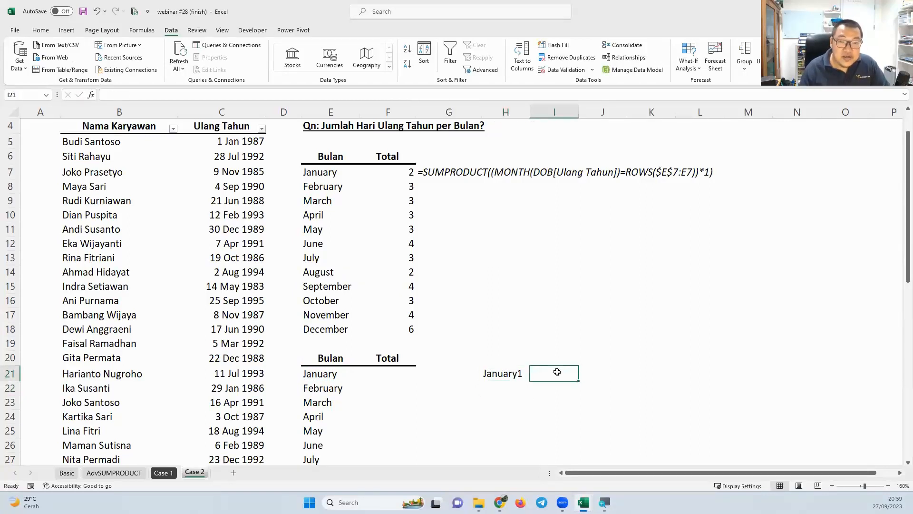
{"action": "type", "text": "=m"}
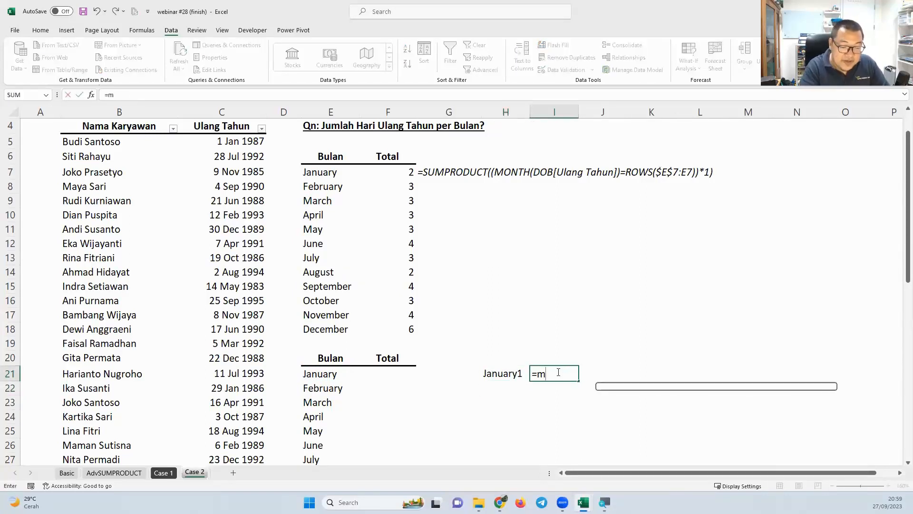
{"action": "type", "text": "onth"}
{"action": "key", "text": "Tab"}
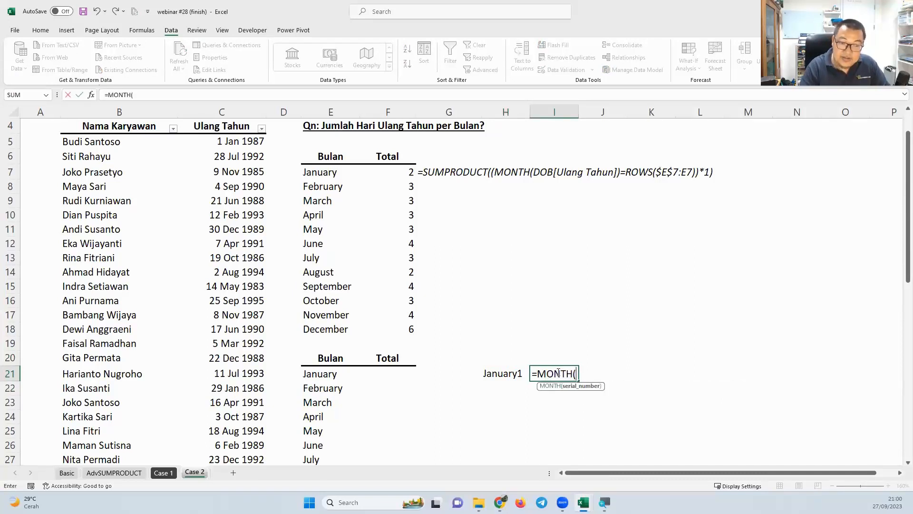
{"action": "key", "text": "Left"}
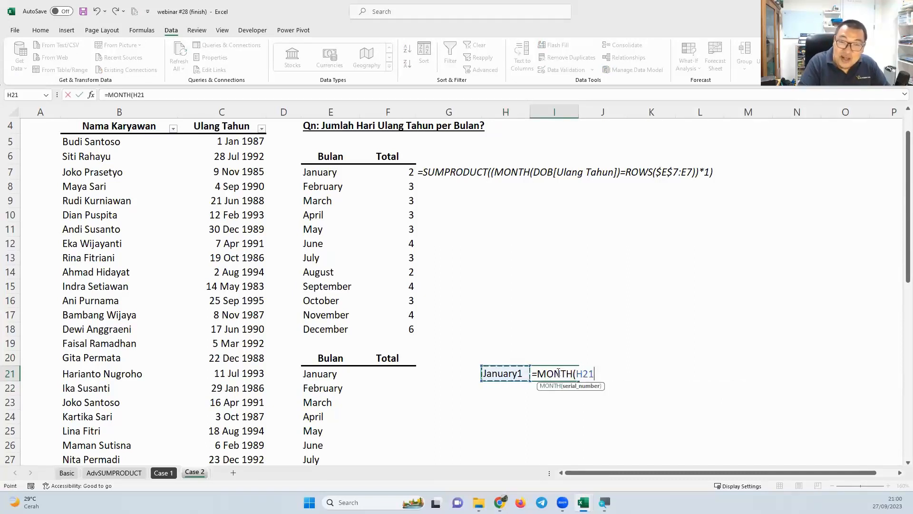
{"action": "key", "text": "Return"}
Replace the formula in I21 with =YEAR(H21) to check which year the joined text is read as
{"action": "left_click", "coordinate": [557, 371]}
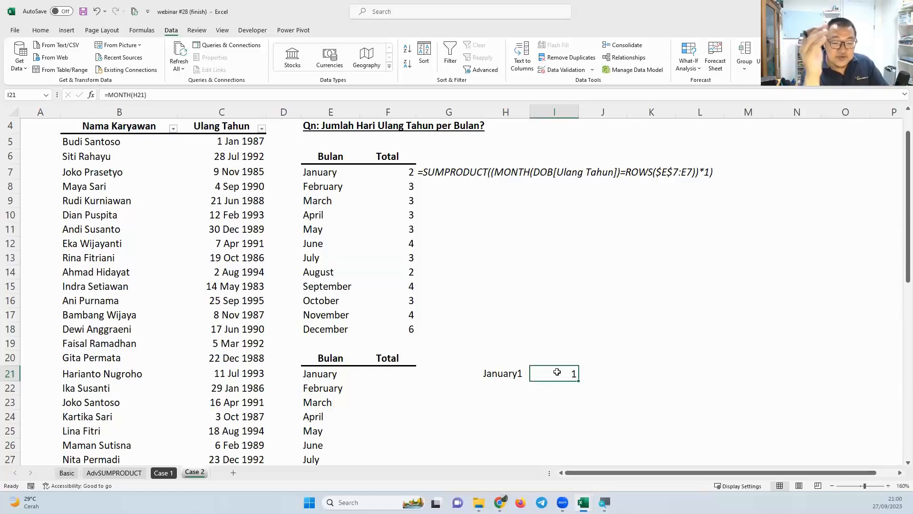
{"action": "type", "text": "="}
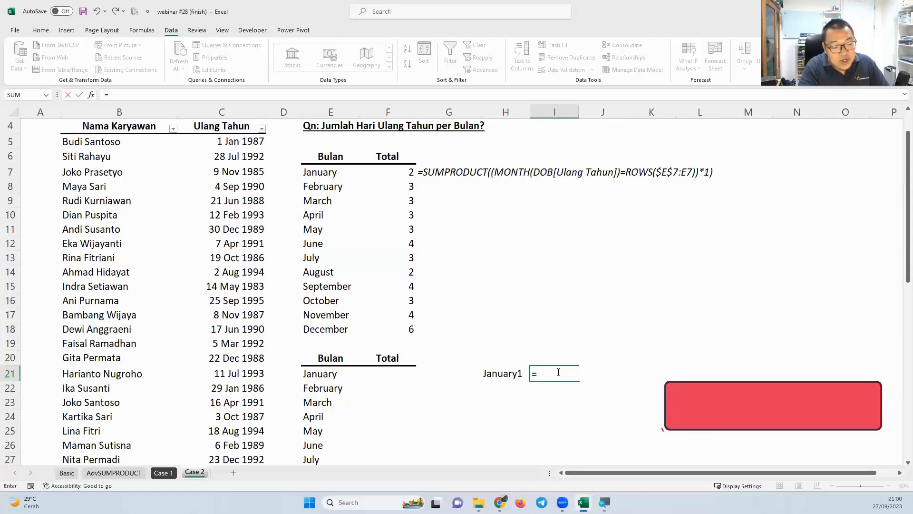
{"action": "type", "text": "year"}
{"action": "key", "text": "Tab"}
{"action": "key", "text": "Left"}
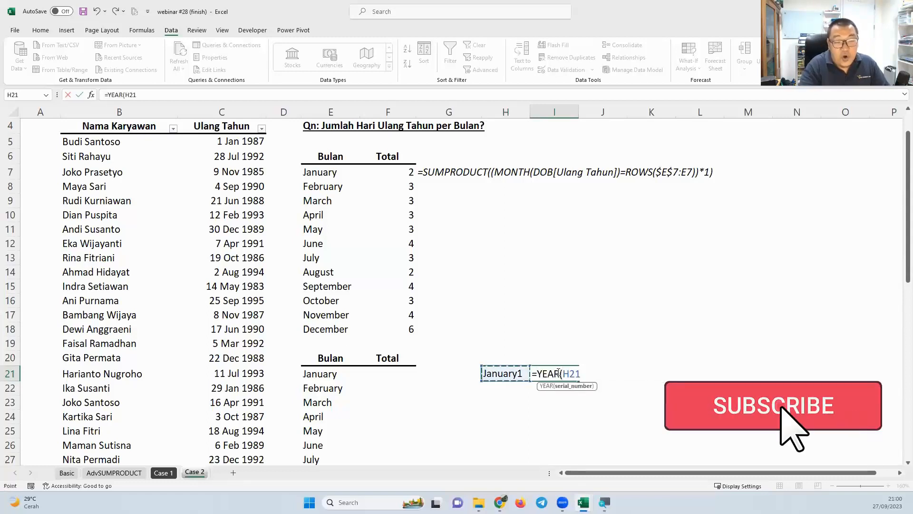
{"action": "key", "text": "Return"}
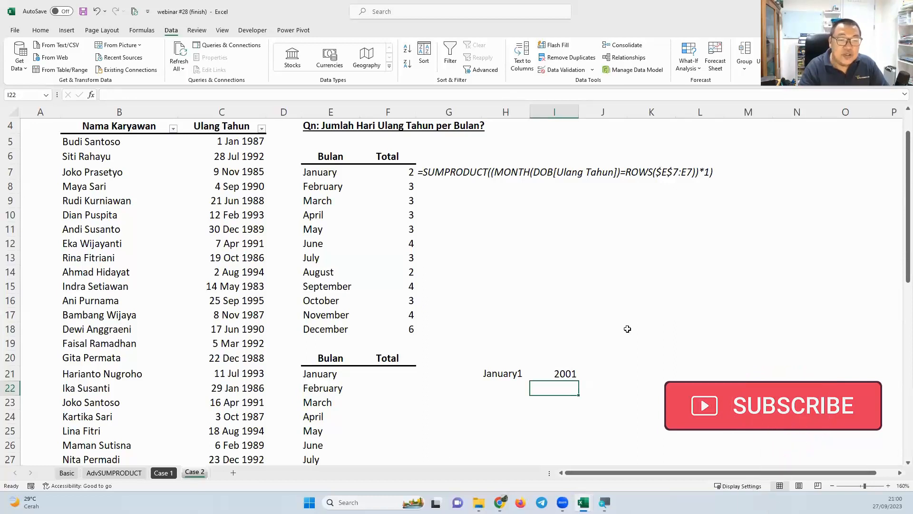
Clear the trial formulas from H21:J21
{"action": "key", "text": "Up"}
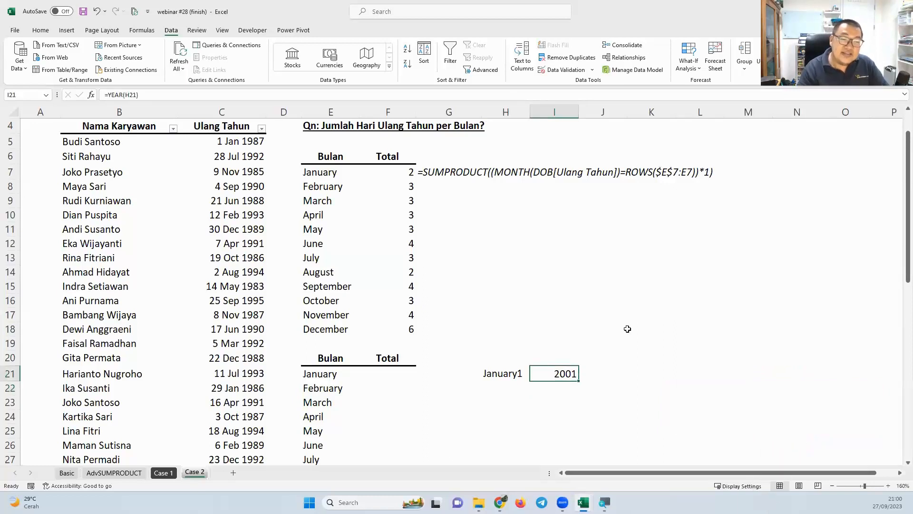
{"action": "key", "text": "Left"}
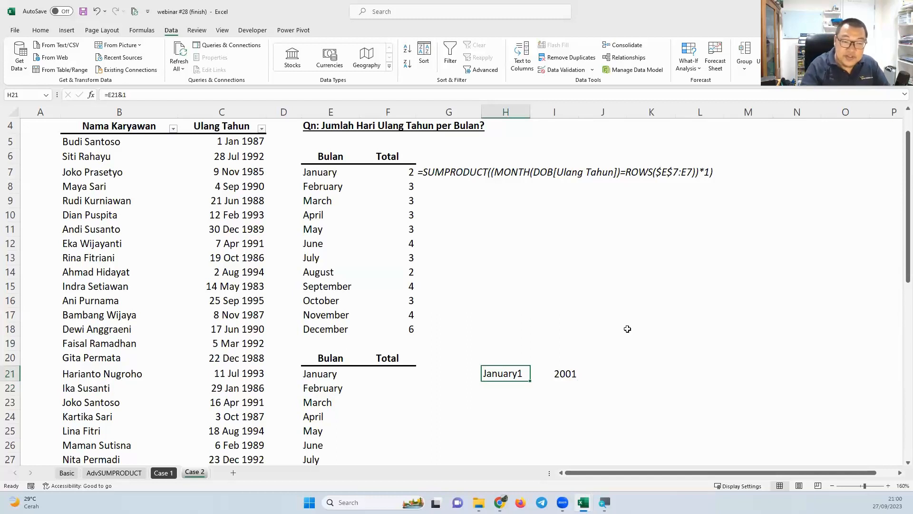
{"action": "key", "text": "shift+Right"}
{"action": "key", "text": "shift+Right"}
{"action": "key", "text": "Delete"}
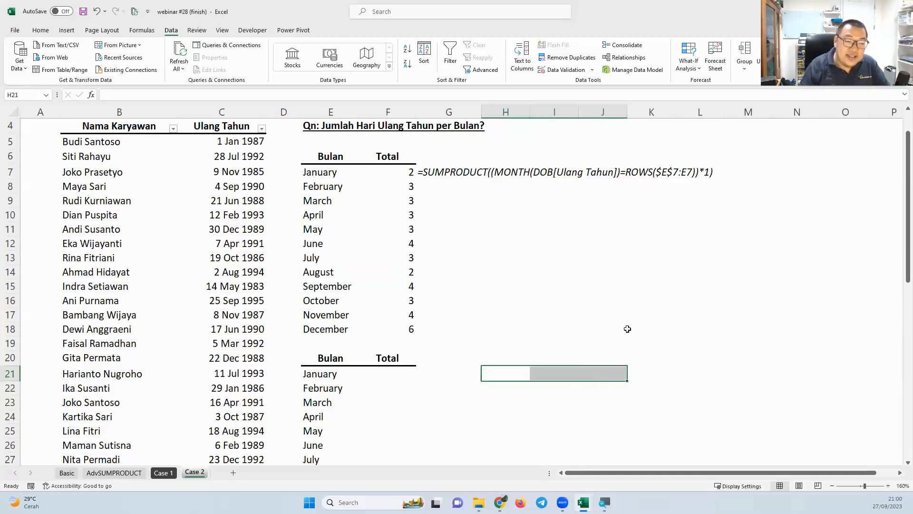
Begin the January total in F21 with =SUMPRODUCT((MONTH(DOB[Ulang Tahun]) using the whole Ulang Tahun column
{"action": "left_click", "coordinate": [397, 377]}
{"action": "type", "text": "=SUMPRODUCT("}
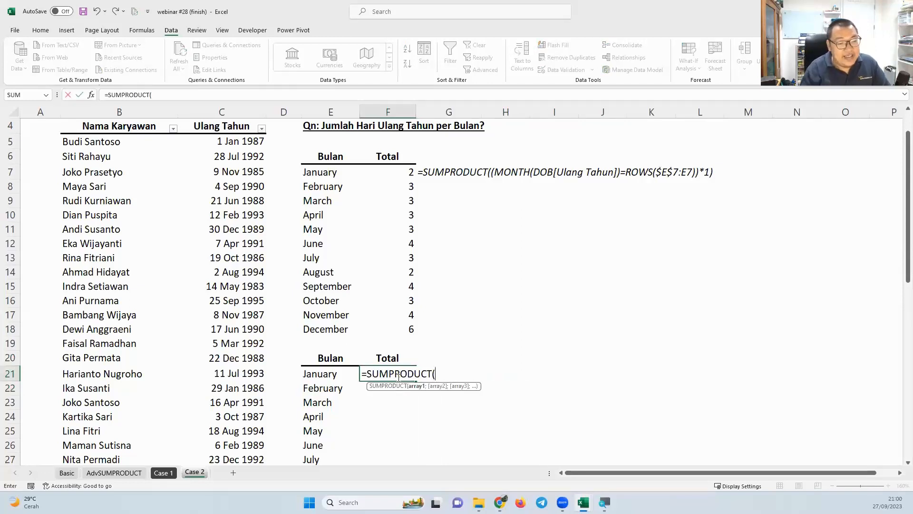
{"action": "type", "text": "(mont"}
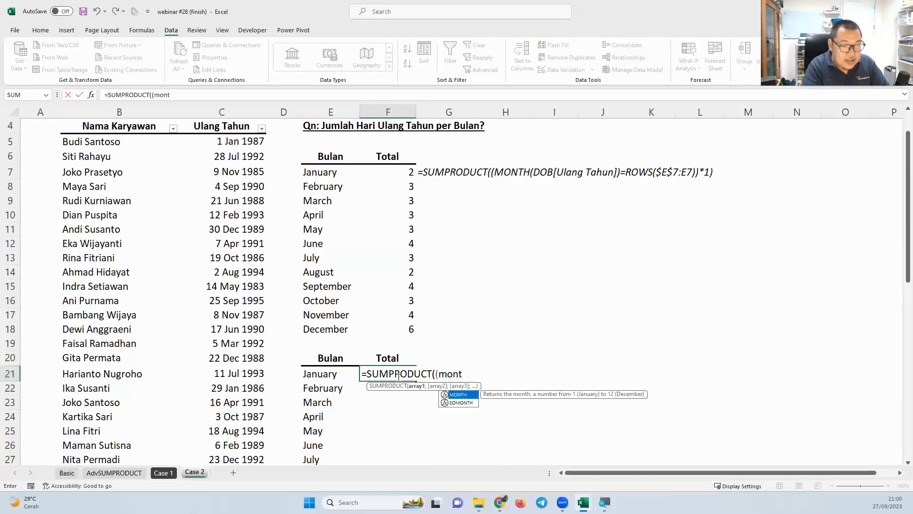
{"action": "key", "text": "Tab"}
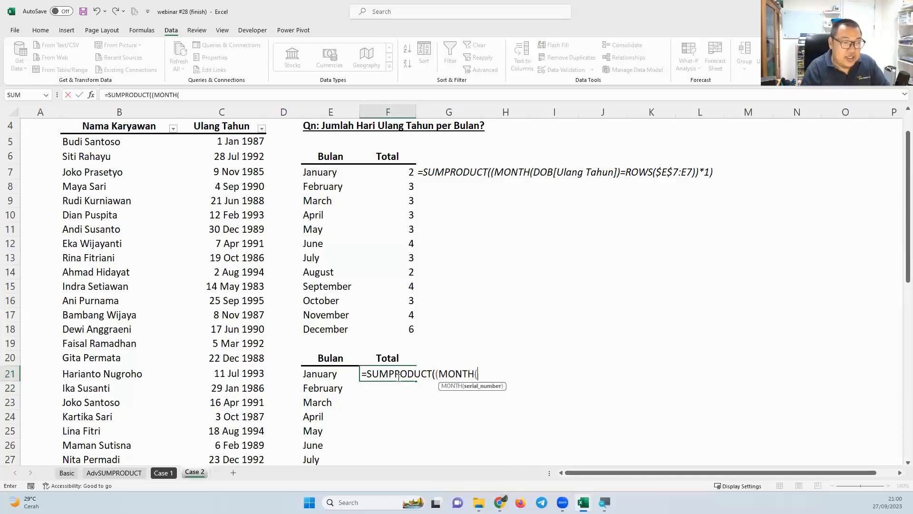
{"action": "left_click", "coordinate": [225, 119]}
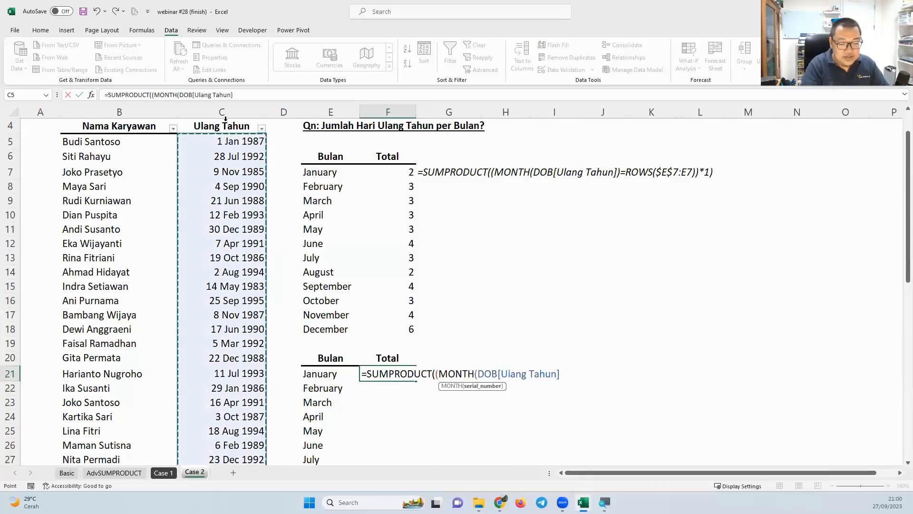
{"action": "type", "text": ")"}
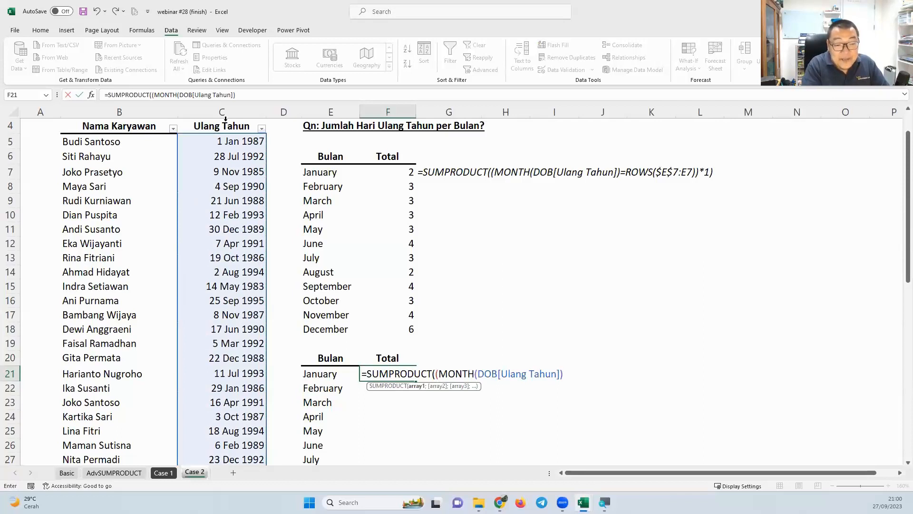
Extend the F21 formula by comparing the birthday months with =MONTH(E21&1) and close the comparison's parentheses
{"action": "type", "text": "=monb"}
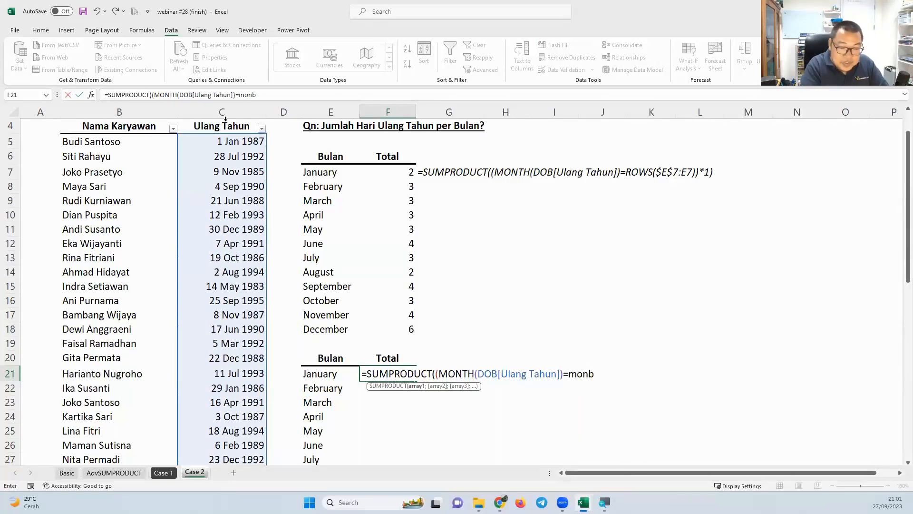
{"action": "key", "text": "BackSpace"}
{"action": "type", "text": "th"}
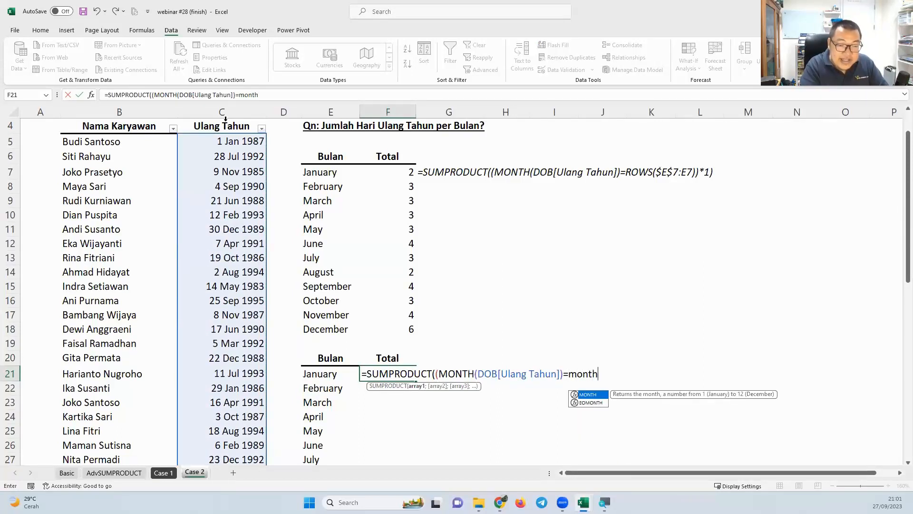
{"action": "key", "text": "Tab"}
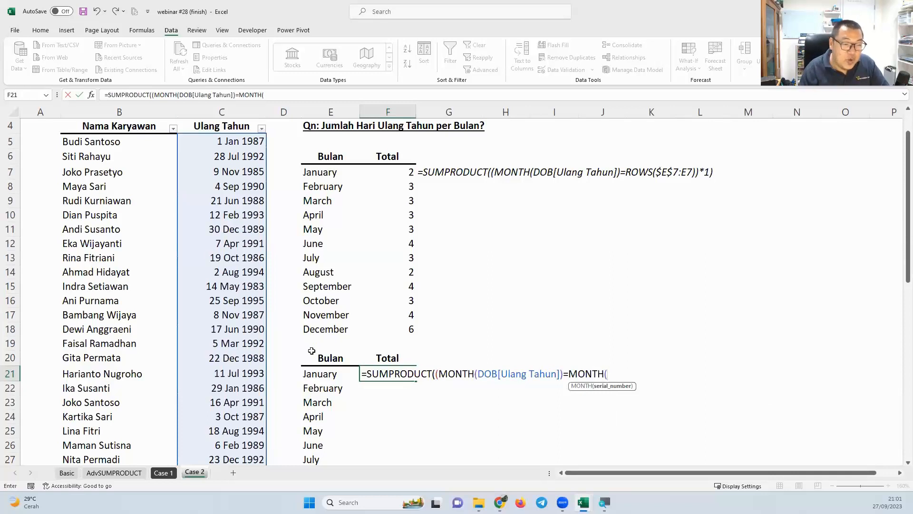
{"action": "left_click", "coordinate": [323, 370]}
{"action": "type", "text": "&"}
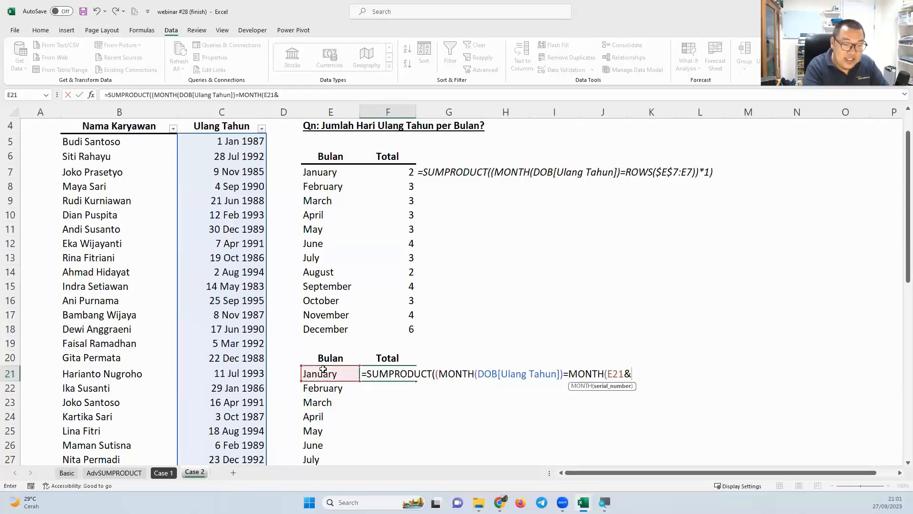
{"action": "type", "text": "1)"}
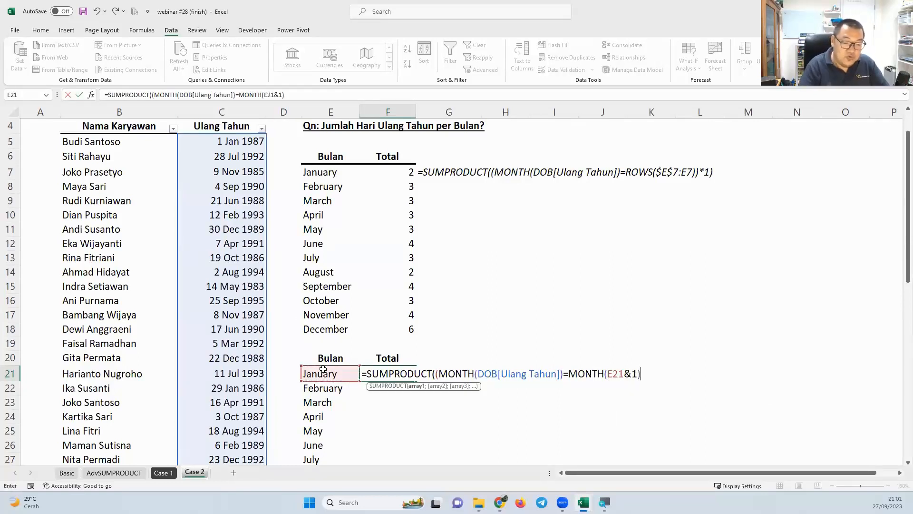
{"action": "type", "text": ")"}
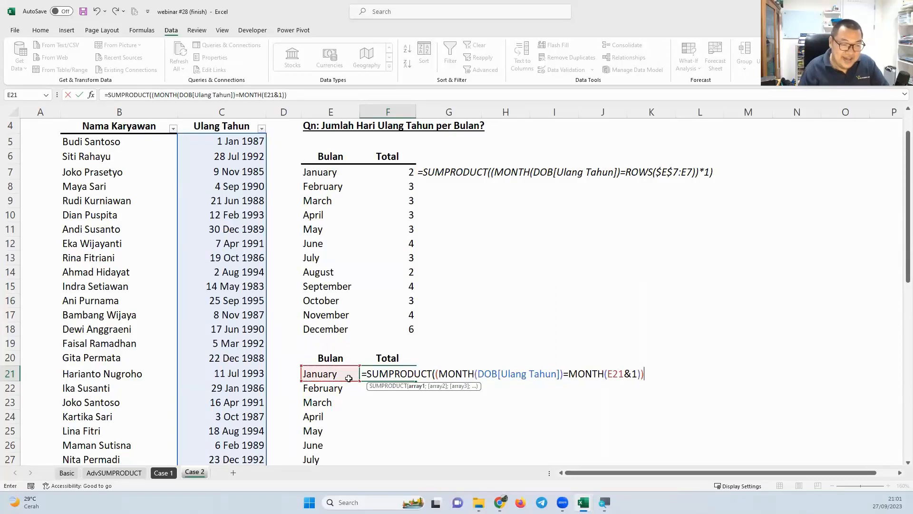
Preview the comparison's array inside the F21 formula and complete the formula with *1)
{"action": "left_click", "coordinate": [435, 375], "text": "shift"}
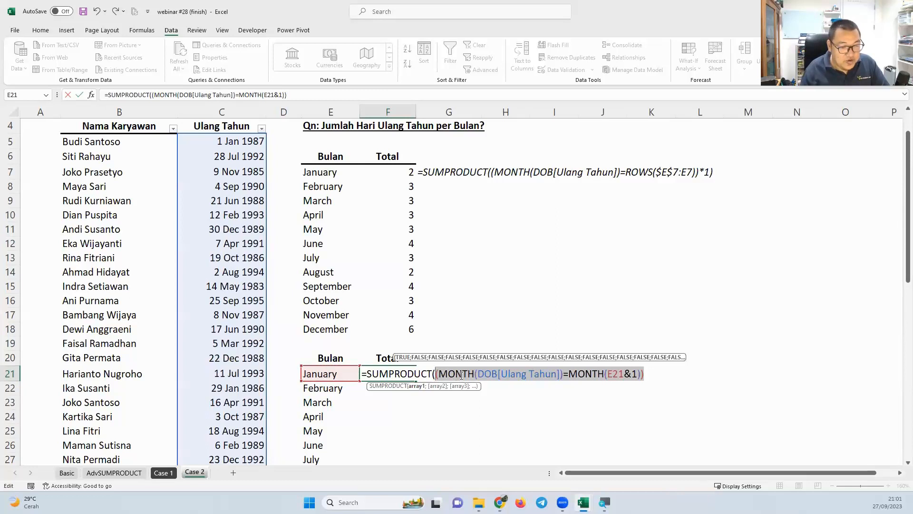
{"action": "left_click", "coordinate": [651, 373]}
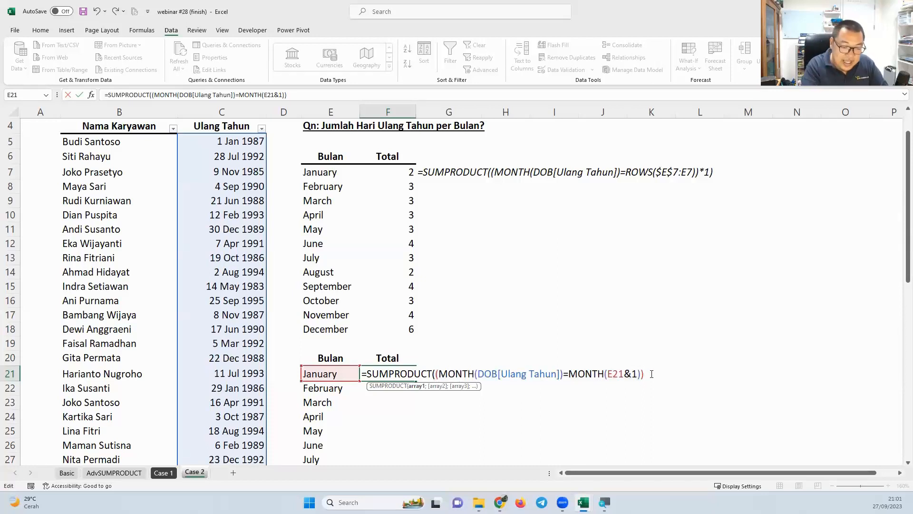
{"action": "type", "text": "*"}
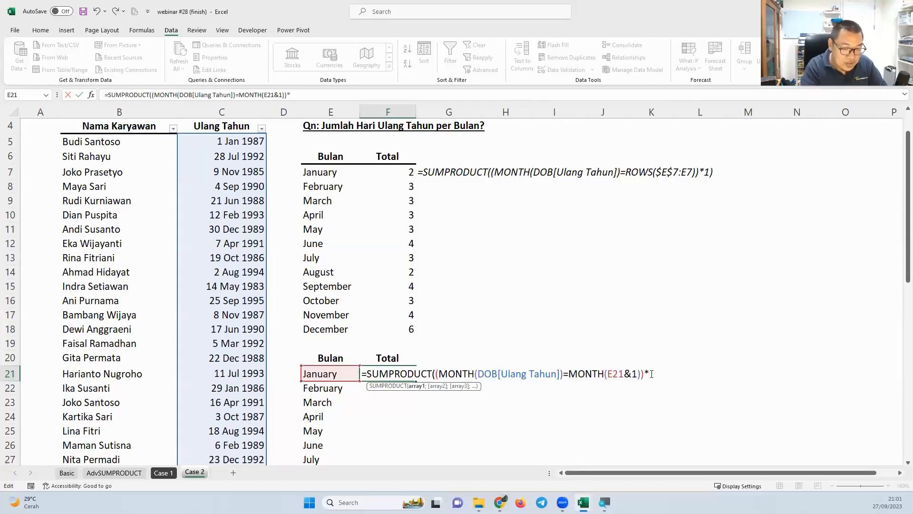
{"action": "type", "text": "1)"}
{"action": "key", "text": "Return"}
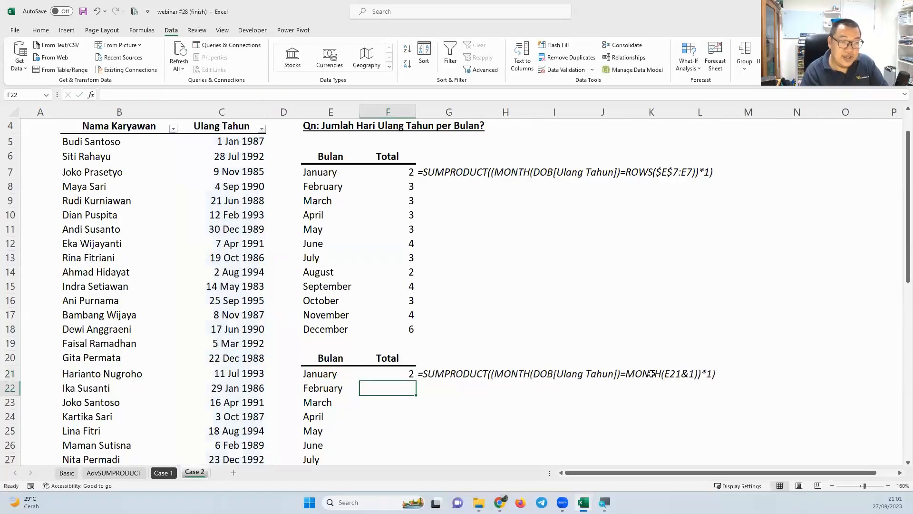
Fill the F21 formula down to F32 for all months through December and review the totals in both tables
{"action": "key", "text": "Up"}
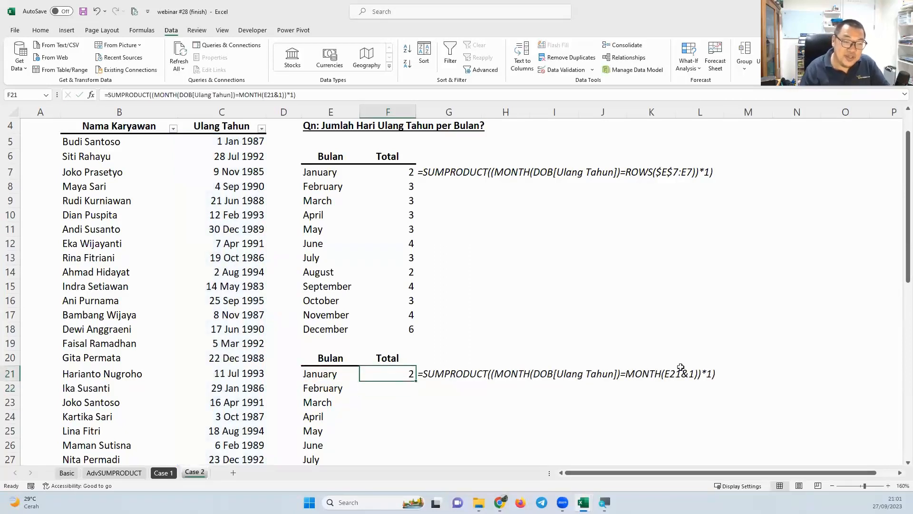
{"action": "double_click", "coordinate": [416, 382]}
{"action": "scroll", "coordinate": [435, 376], "scroll_direction": "down", "scroll_amount": 2}
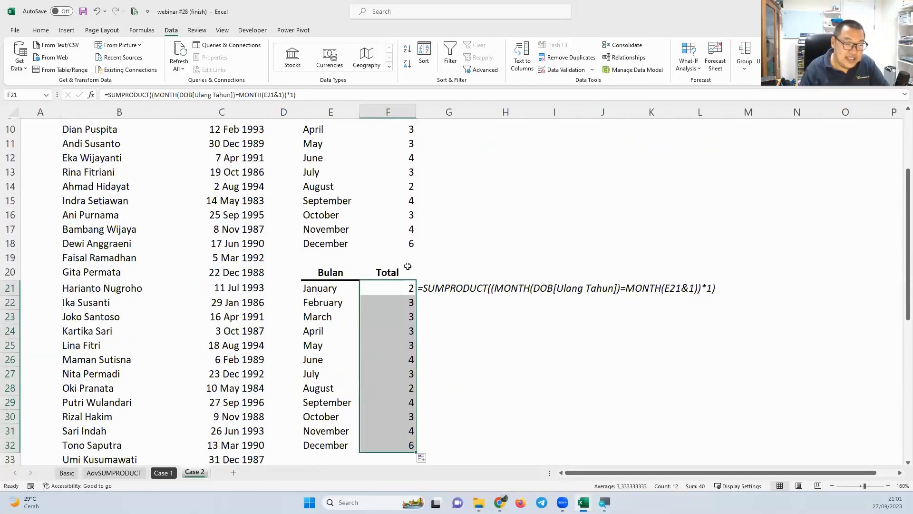
{"action": "scroll", "coordinate": [435, 393], "scroll_direction": "up", "scroll_amount": 3}
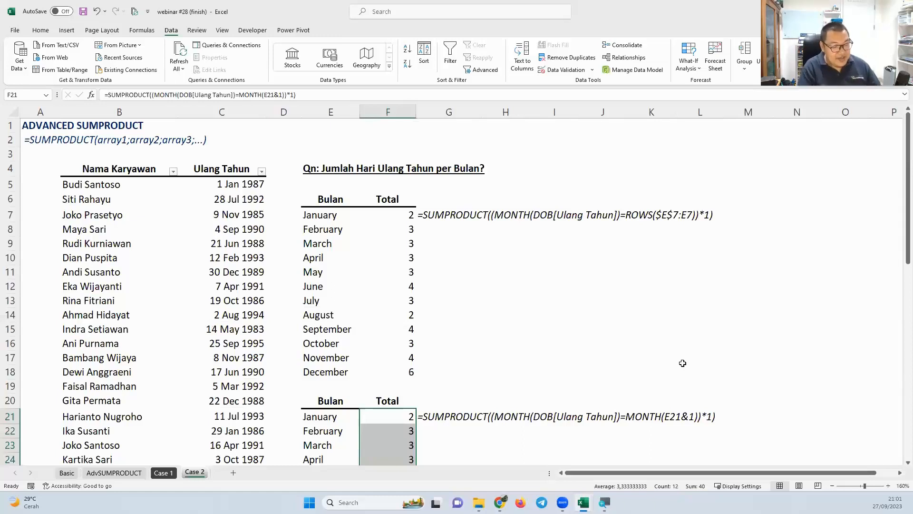
Underline MONTH(E21&1) in the formula text beside F21 and circle January in E21 with the screen pen, and clear the marks
{"action": "mouse_move", "coordinate": [632, 426]}
{"action": "left_mouse_down"}
{"action": "mouse_move", "coordinate": [694, 428]}
{"action": "mouse_move", "coordinate": [671, 434]}
{"action": "left_mouse_up"}
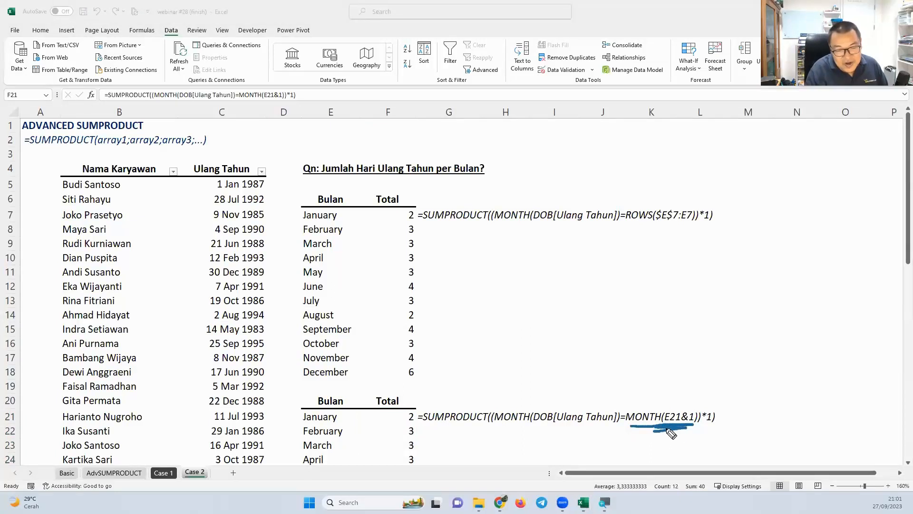
{"action": "mouse_move", "coordinate": [349, 419]}
{"action": "left_mouse_down"}
{"action": "mouse_move", "coordinate": [328, 411]}
{"action": "mouse_move", "coordinate": [294, 414]}
{"action": "mouse_move", "coordinate": [345, 412]}
{"action": "left_mouse_up"}
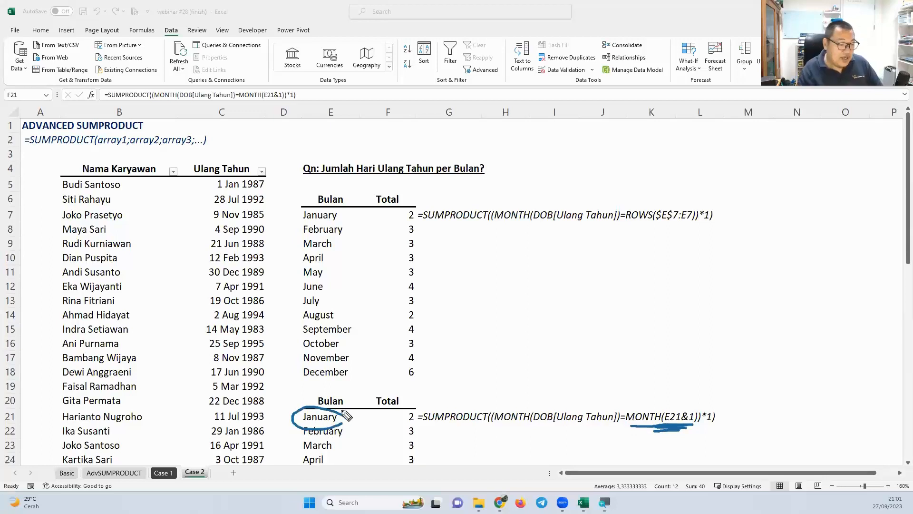
{"action": "key", "text": "Escape"}
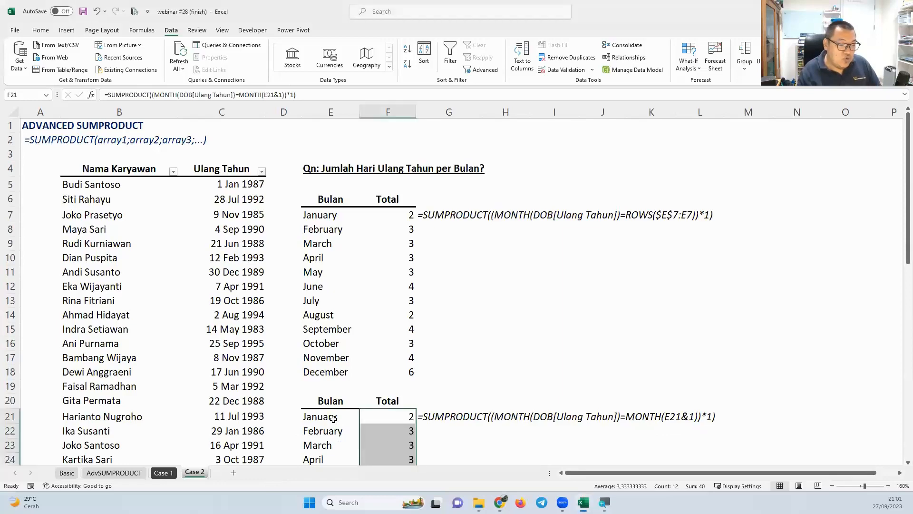
Highlight the content of cell E21 to check that it is plain month text, leaving it unedited
{"action": "left_click", "coordinate": [334, 419]}
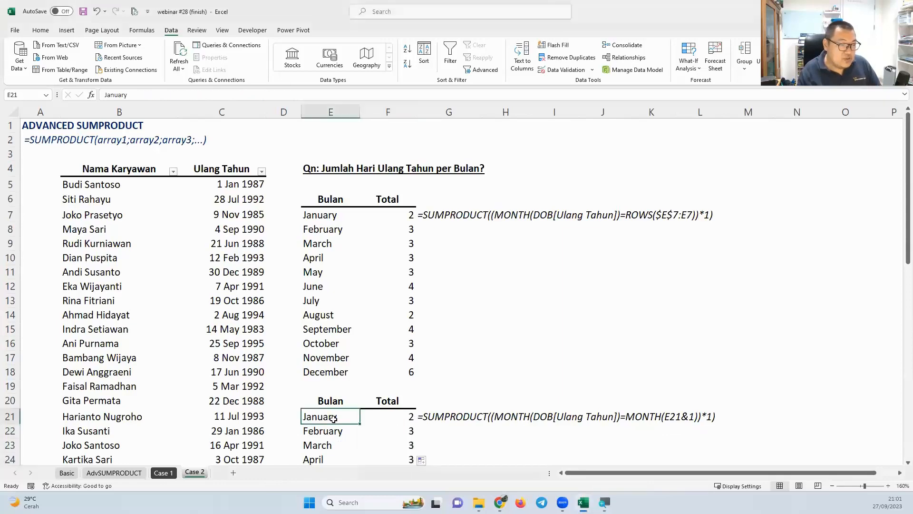
{"action": "double_click", "coordinate": [92, 94]}
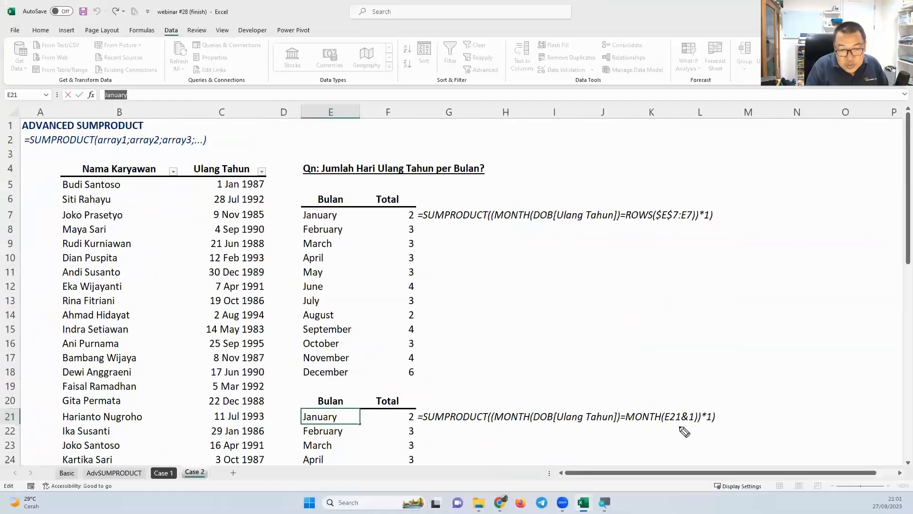
{"action": "key", "text": "Escape"}
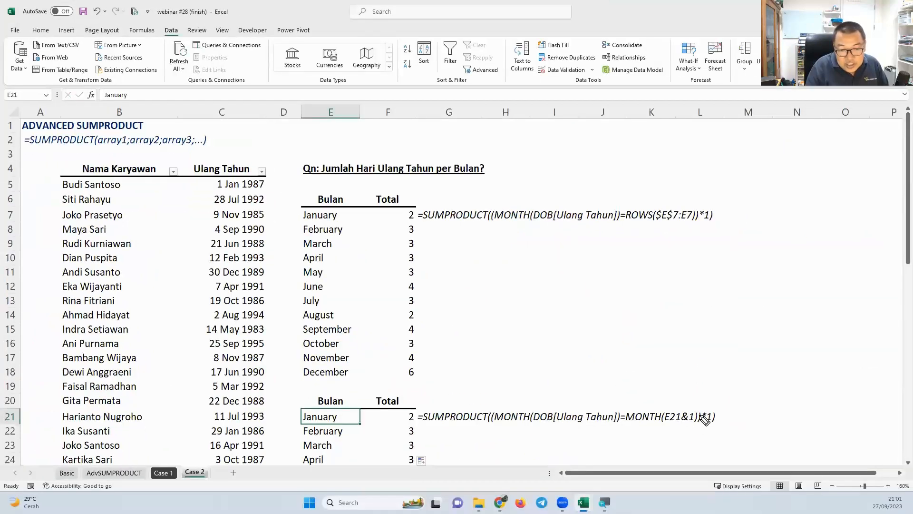
Circle E21&1 and underline MONTH and MONTH(DOB[Ulang Tahun]) in the row 21 formula text with the screen pen
{"action": "mouse_move", "coordinate": [683, 403]}
{"action": "left_mouse_down"}
{"action": "mouse_move", "coordinate": [666, 425]}
{"action": "mouse_move", "coordinate": [697, 431]}
{"action": "mouse_move", "coordinate": [698, 418]}
{"action": "left_mouse_up"}
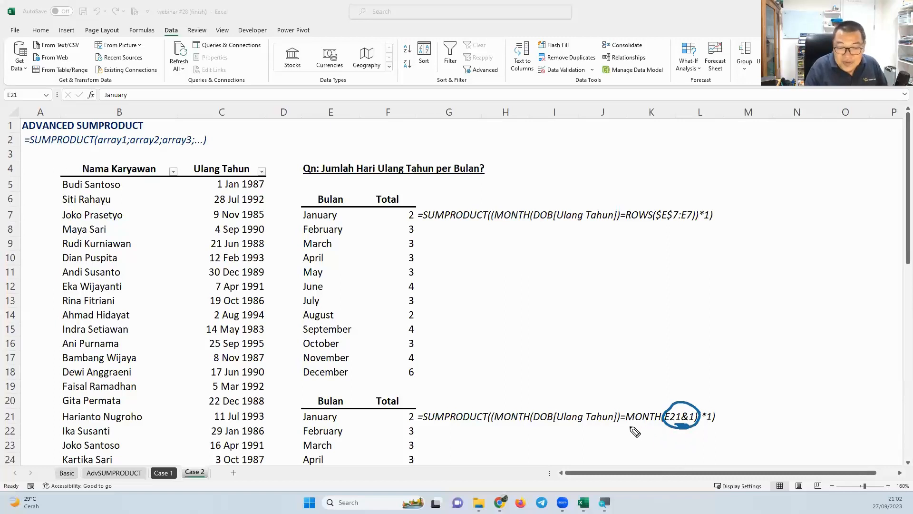
{"action": "left_click_drag", "start_coordinate": [631, 430], "coordinate": [652, 431]}
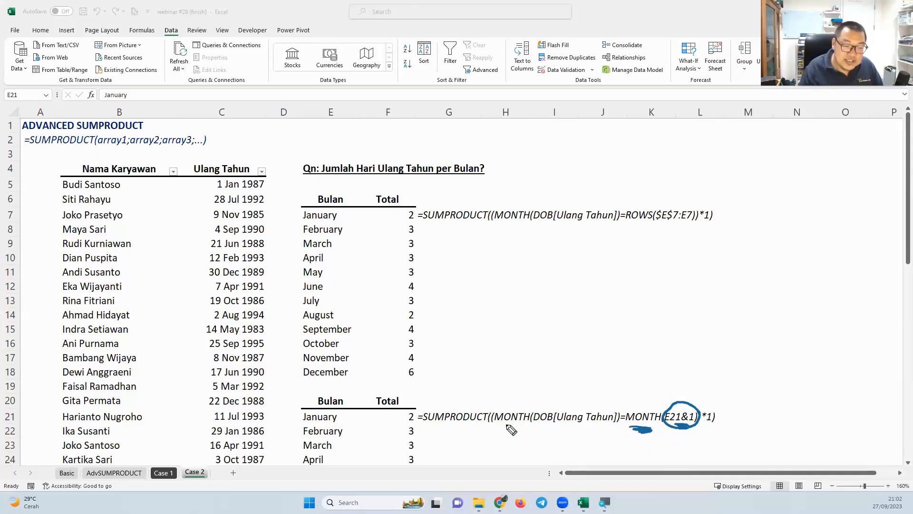
{"action": "left_click_drag", "start_coordinate": [503, 426], "coordinate": [610, 427]}
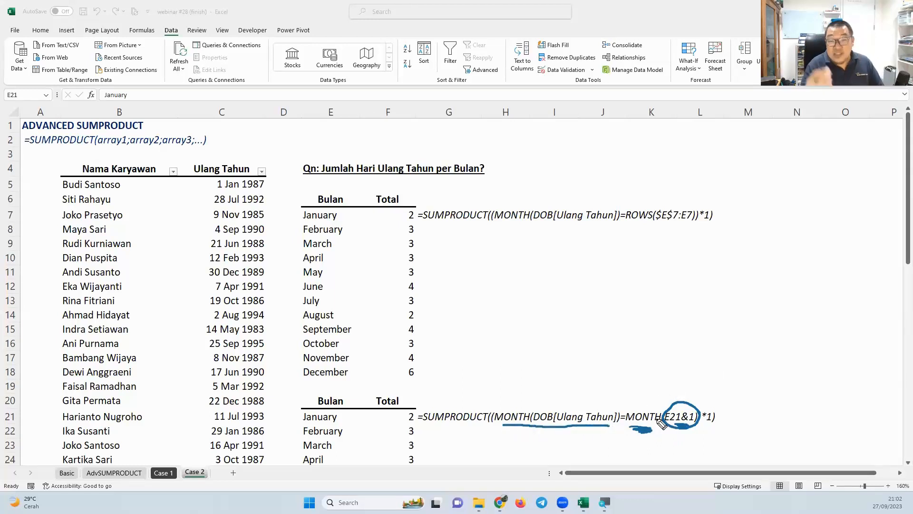